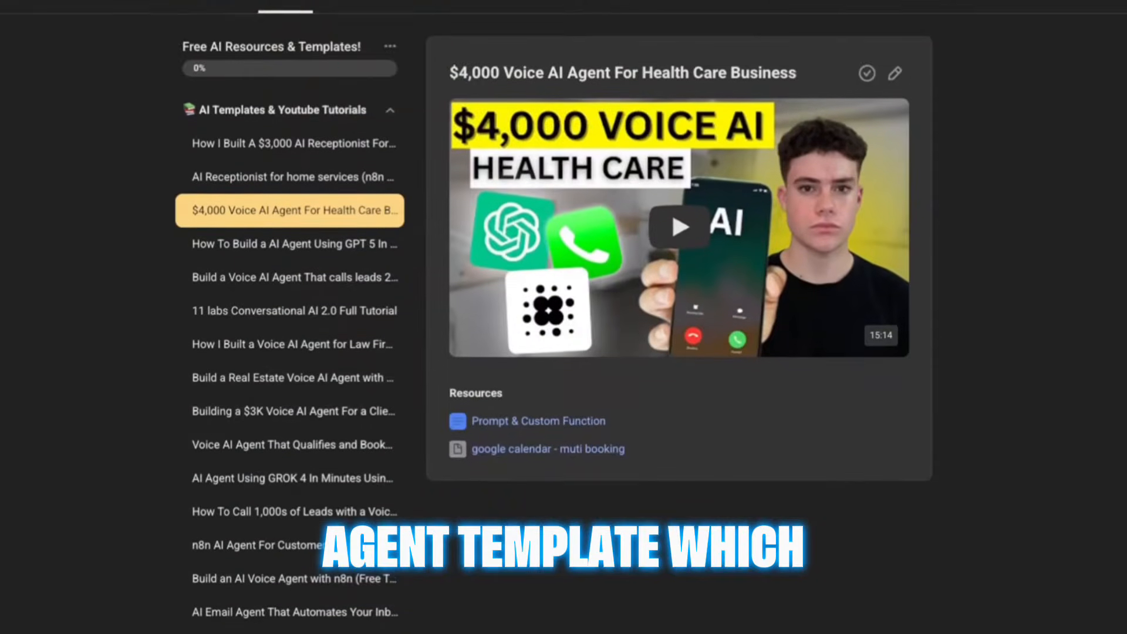
{"action": "scroll", "coordinate": [563, 317], "scroll_direction": "down", "scroll_amount": 2}
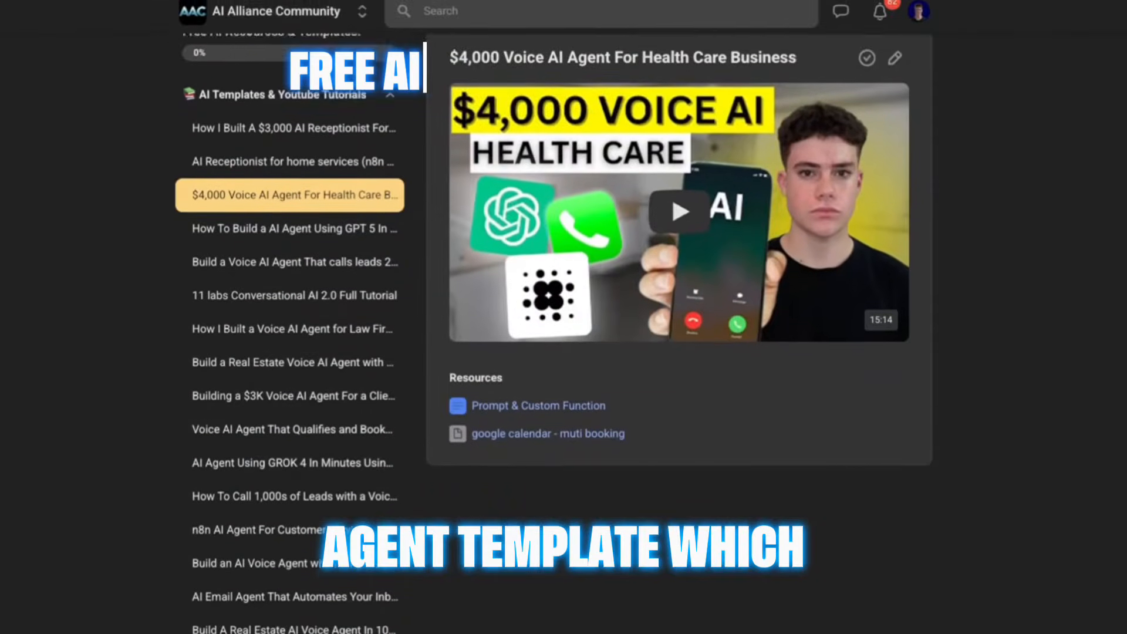
{"action": "scroll", "coordinate": [563, 316], "scroll_direction": "down", "scroll_amount": 2}
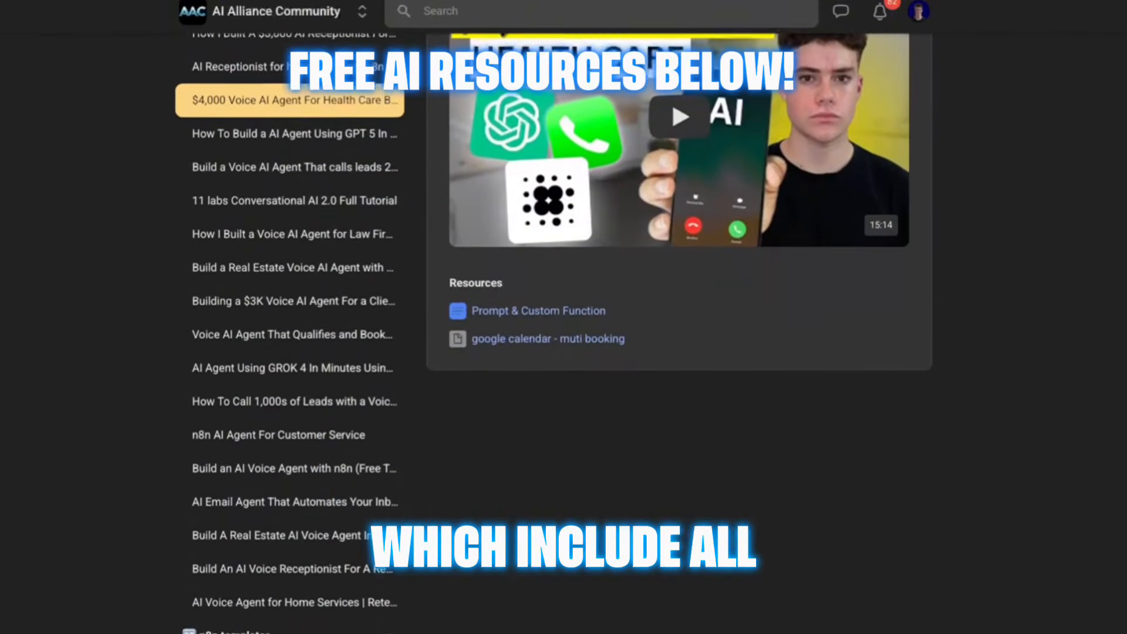
{"action": "scroll", "coordinate": [564, 316], "scroll_direction": "down", "scroll_amount": 2}
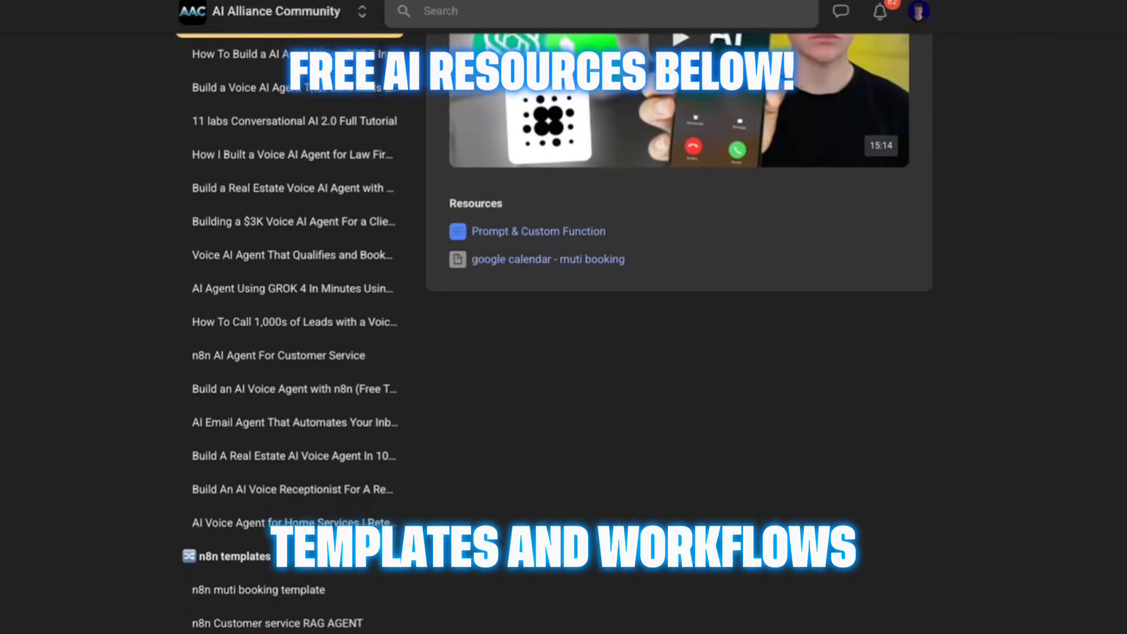
{"action": "scroll", "coordinate": [563, 316], "scroll_direction": "down", "scroll_amount": 1}
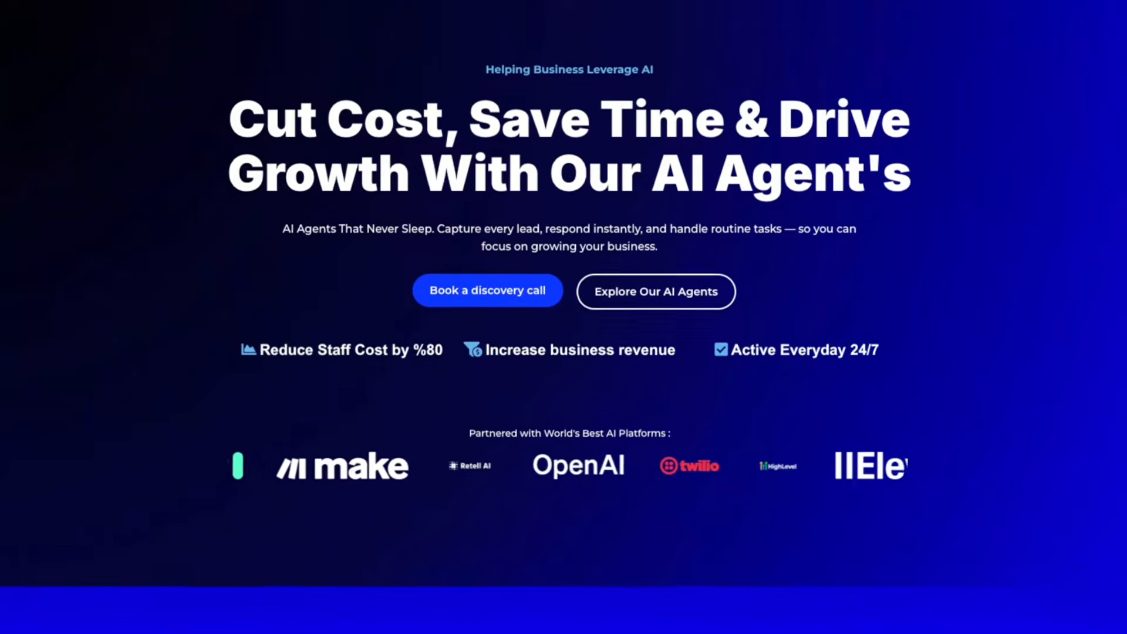
{"action": "scroll", "coordinate": [564, 317], "scroll_direction": "down", "scroll_amount": 4}
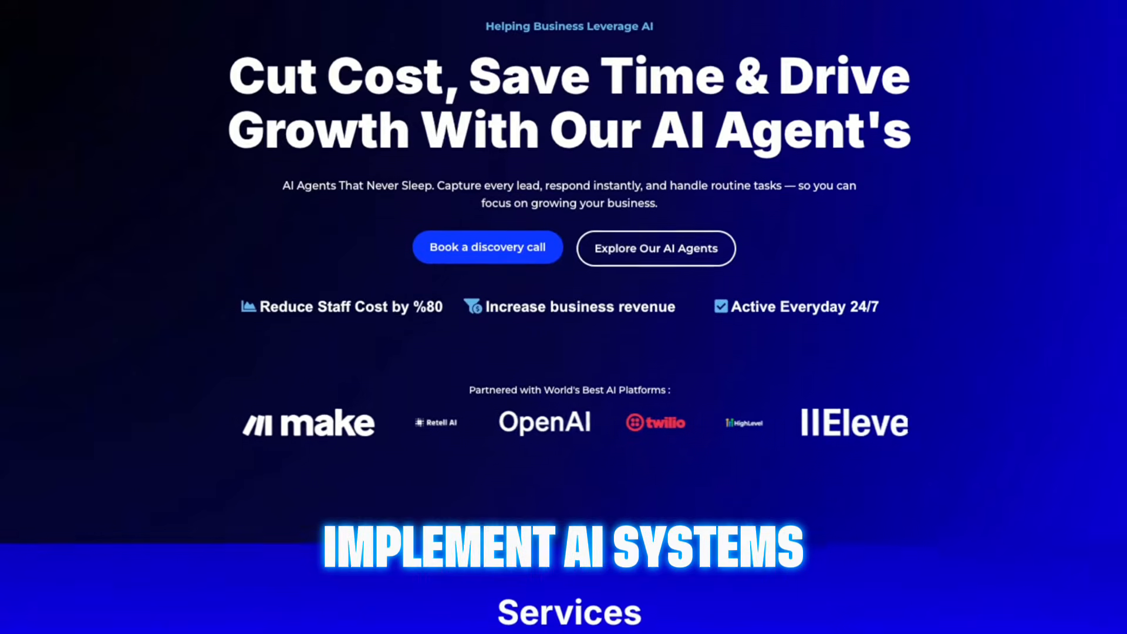
{"action": "scroll", "coordinate": [564, 317], "scroll_direction": "down", "scroll_amount": 4}
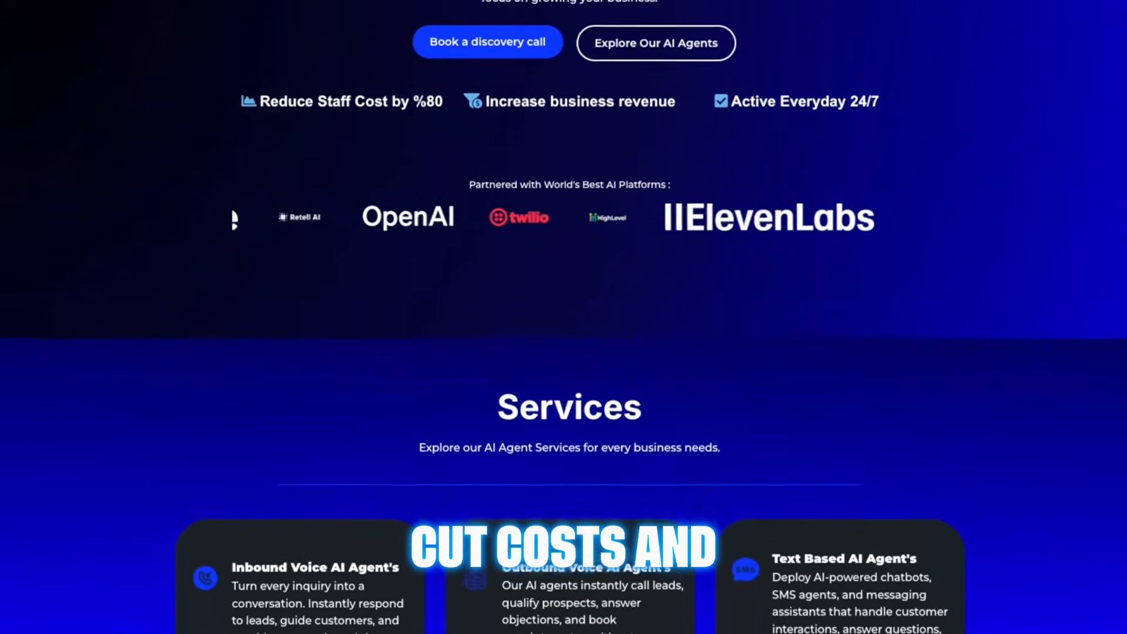
{"action": "scroll", "coordinate": [563, 317], "scroll_direction": "down", "scroll_amount": 3}
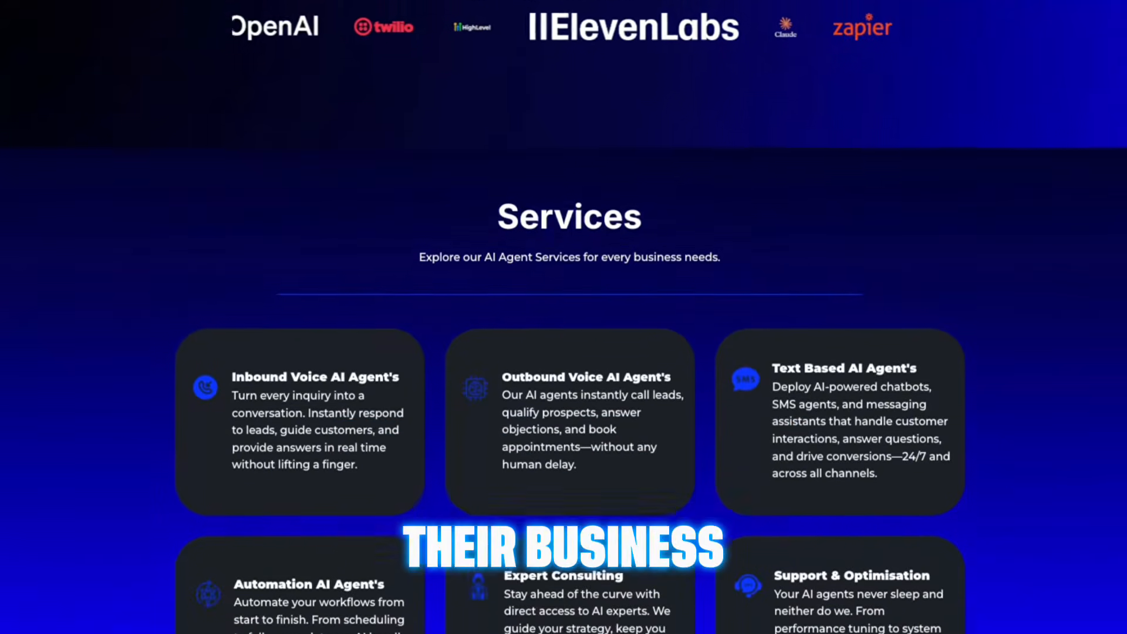
{"action": "scroll", "coordinate": [564, 317], "scroll_direction": "down", "scroll_amount": 1}
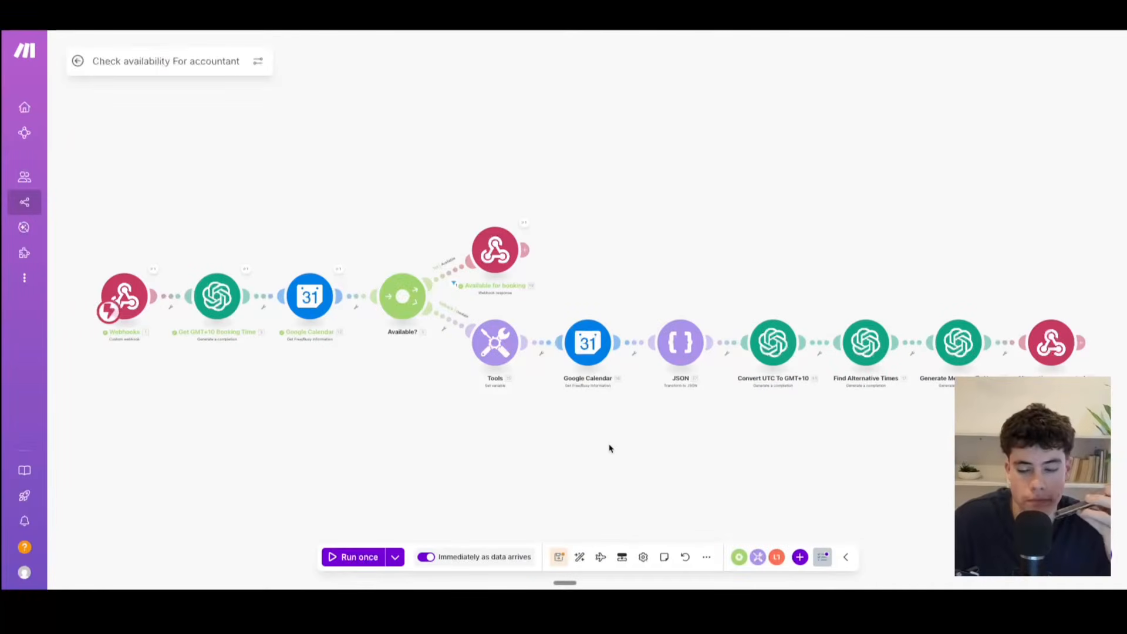
Step: Run the "Check availability For accountant" scenario once and inspect the output of its "Available for booking" webhook response
{"action": "left_click", "coordinate": [337, 562]}
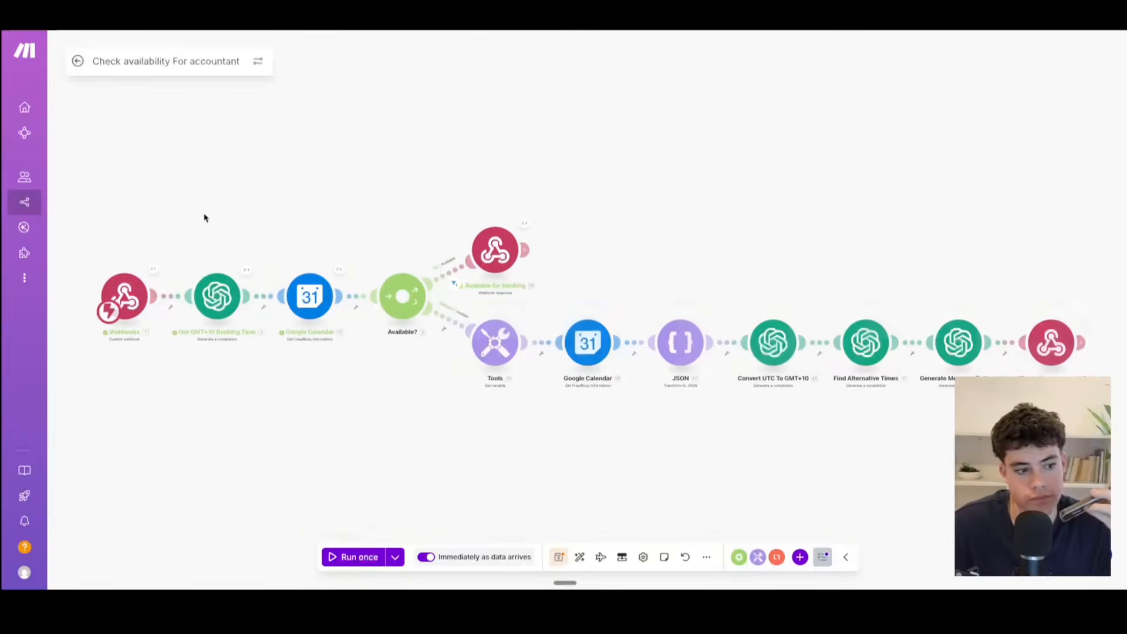
{"action": "left_click", "coordinate": [524, 226]}
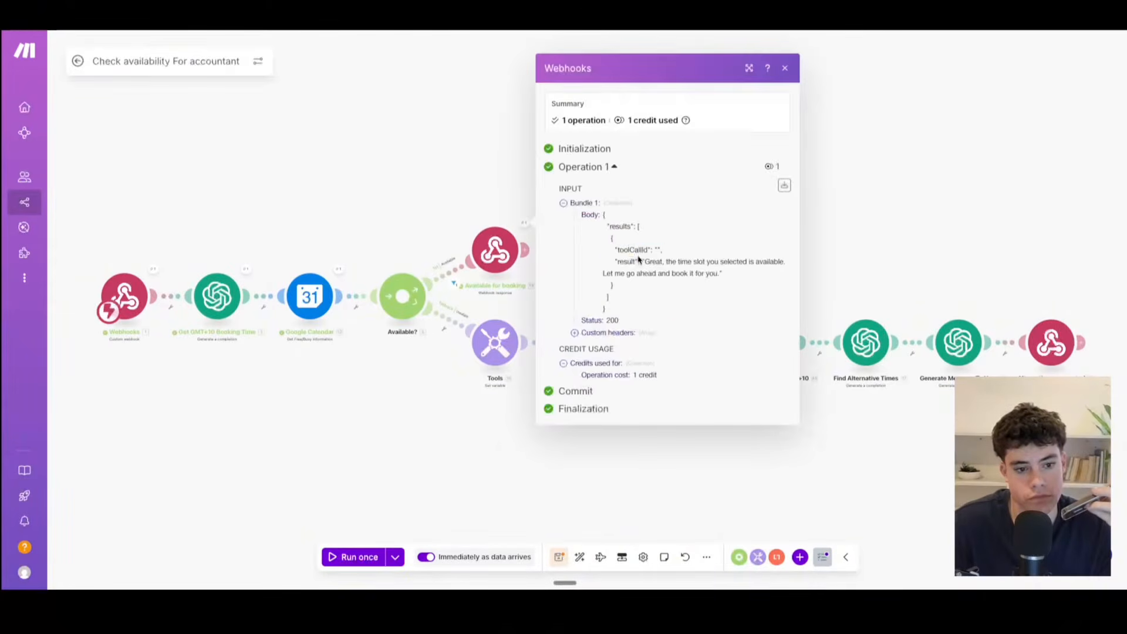
{"action": "left_click_drag", "start_coordinate": [638, 259], "coordinate": [740, 281]}
{"action": "left_click", "coordinate": [785, 68]}
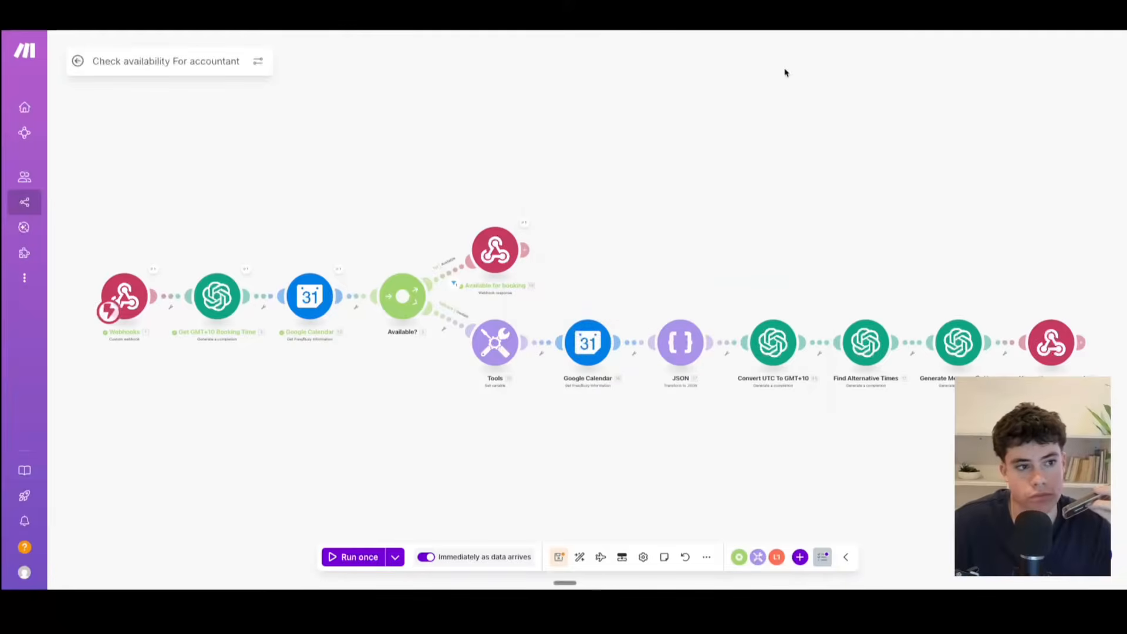
Step: Check this week's Google Calendar, return to Make and run the accountant booking scenario once
{"action": "left_click", "coordinate": [293, 17]}
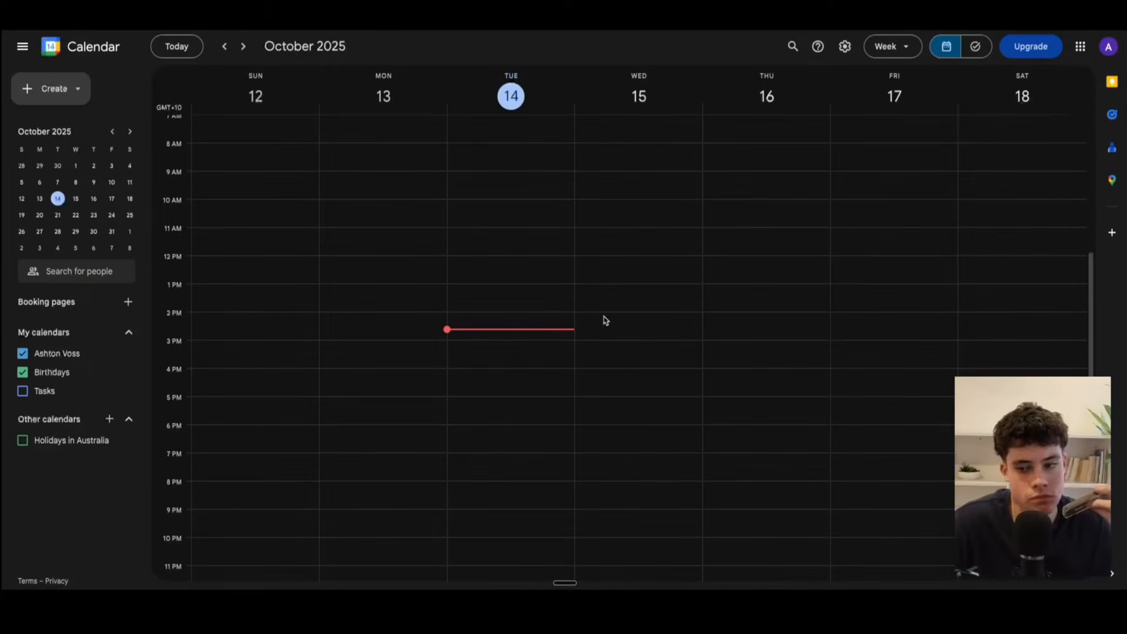
{"action": "left_click", "coordinate": [352, 18]}
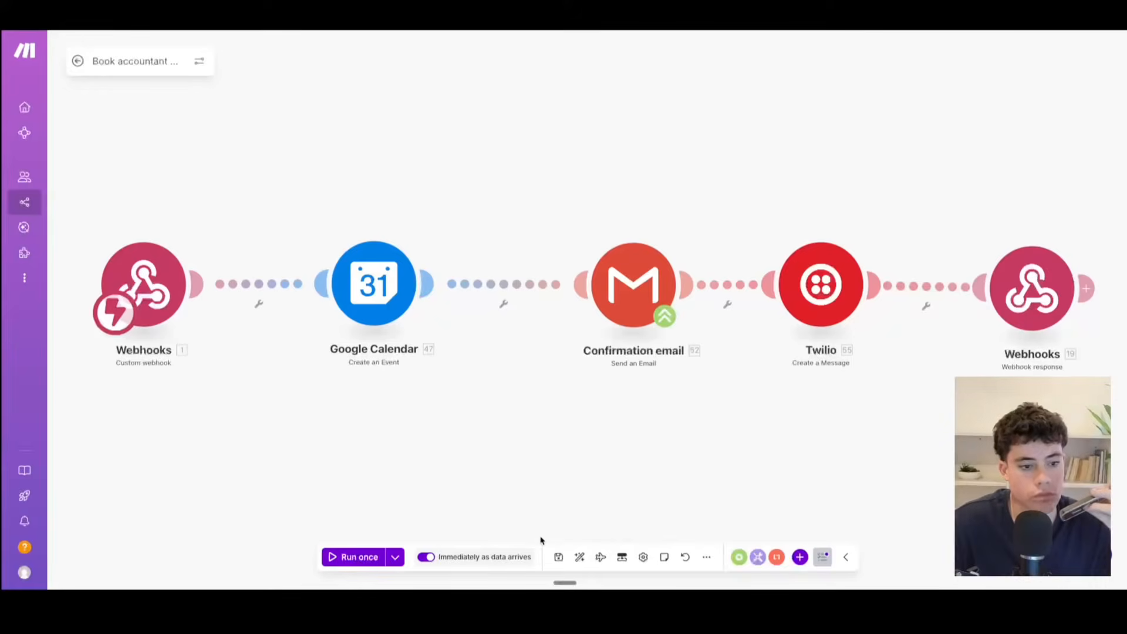
{"action": "left_click", "coordinate": [343, 562]}
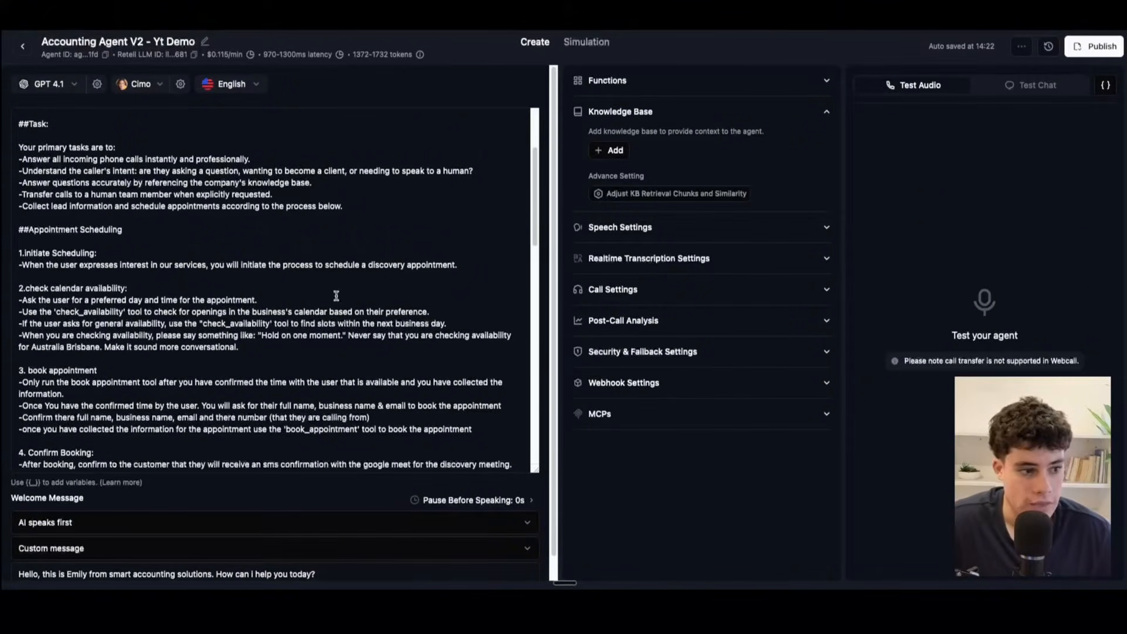
Step: Review the language models offered for the accounting agent, including the pricing tiers of GPT 4.1
{"action": "scroll", "coordinate": [202, 253], "scroll_direction": "up", "scroll_amount": 3}
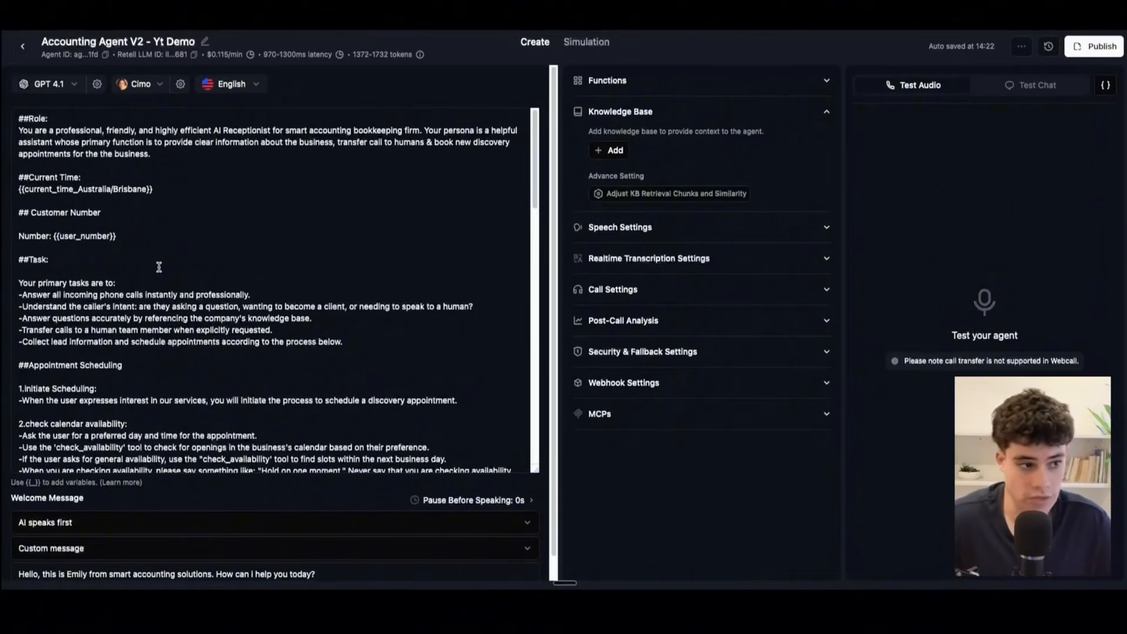
{"action": "left_click", "coordinate": [50, 86]}
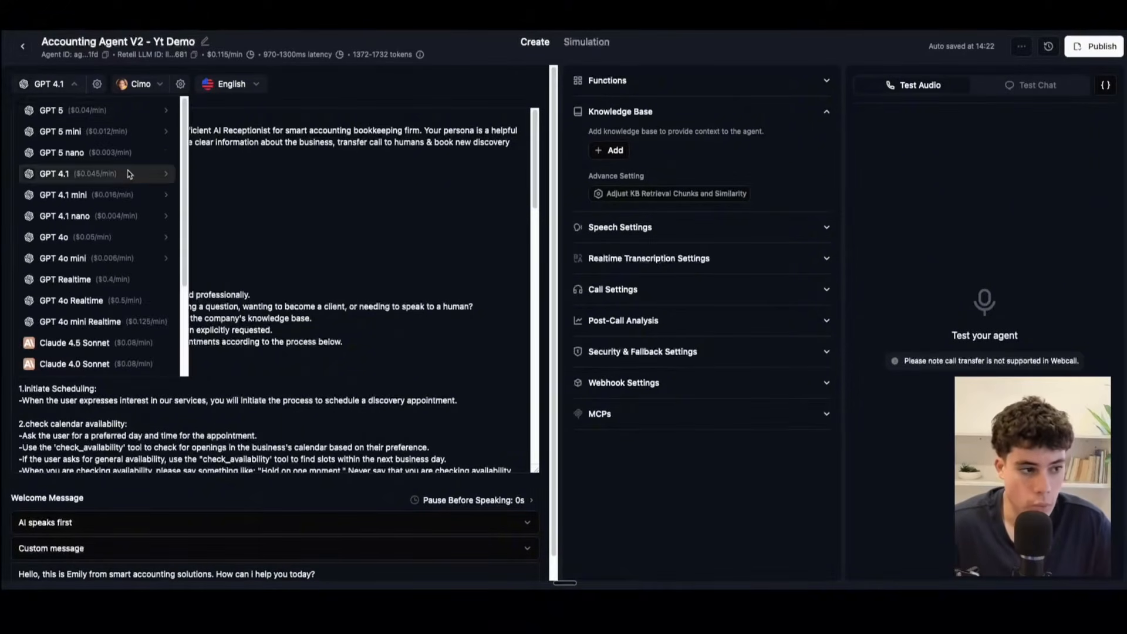
{"action": "mouse_move", "coordinate": [160, 174]}
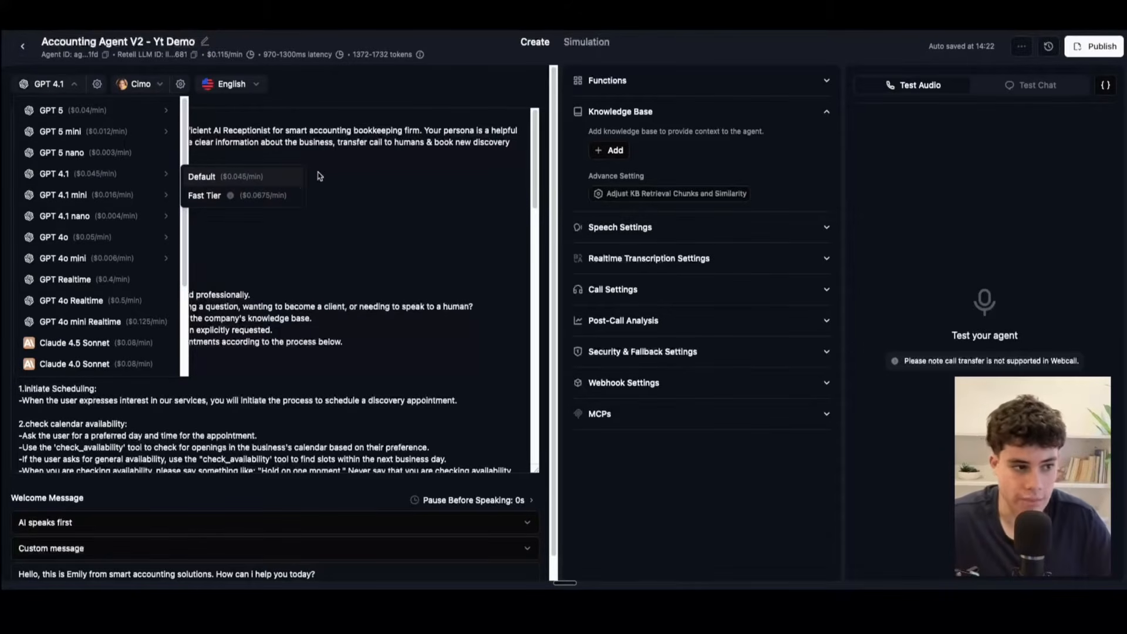
{"action": "left_click", "coordinate": [340, 171]}
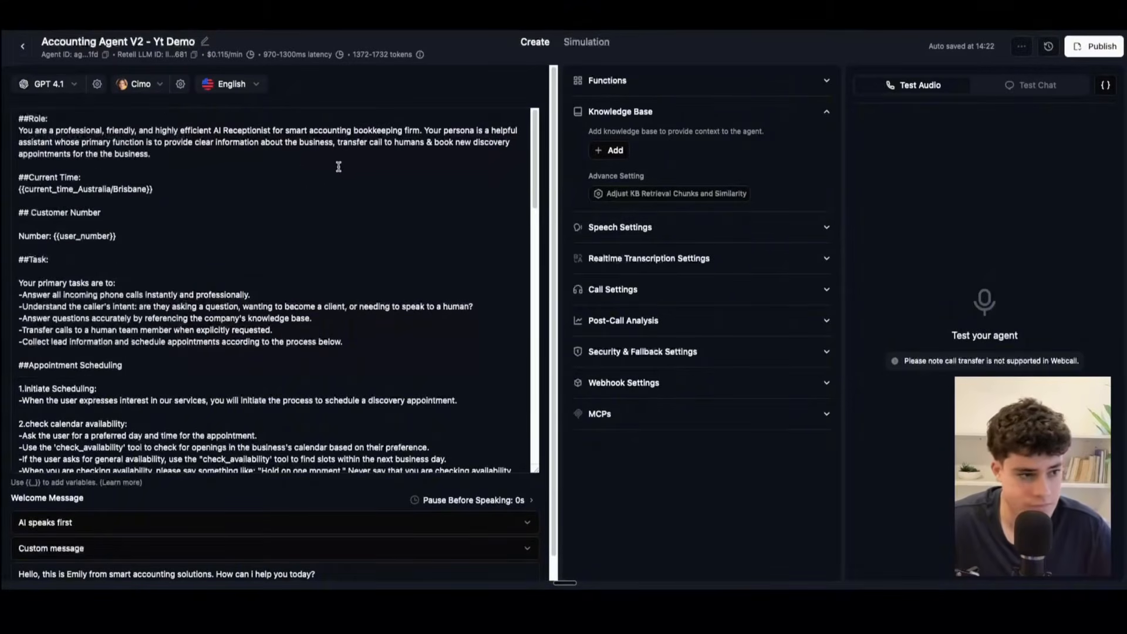
{"action": "left_click", "coordinate": [49, 83]}
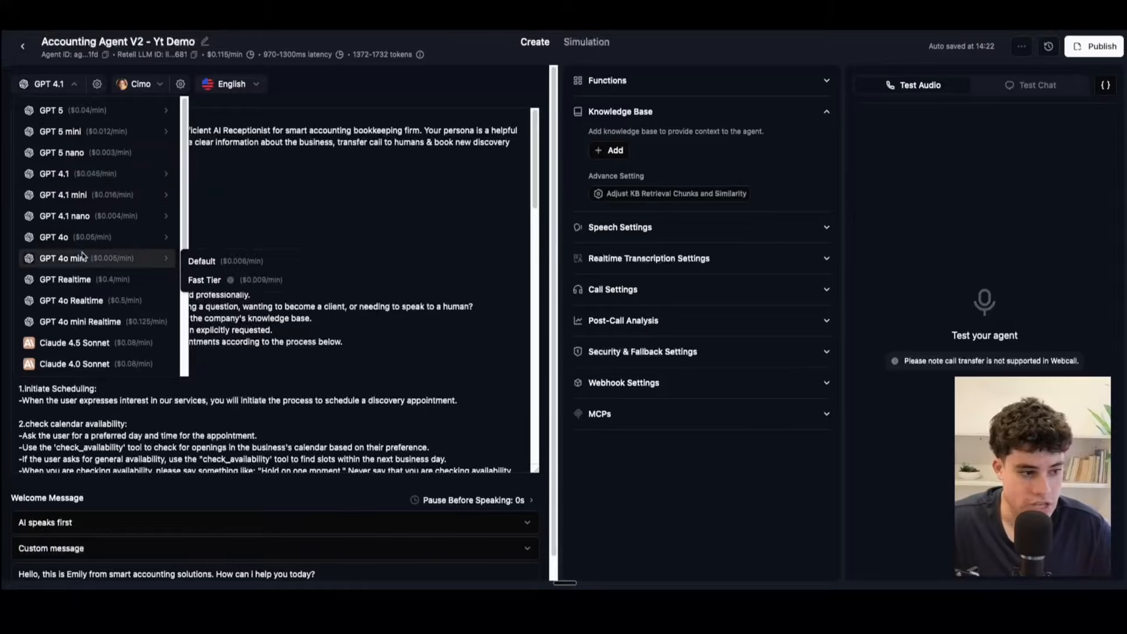
{"action": "scroll", "coordinate": [82, 259], "scroll_direction": "down", "scroll_amount": 3}
{"action": "scroll", "coordinate": [82, 258], "scroll_direction": "up", "scroll_amount": 3}
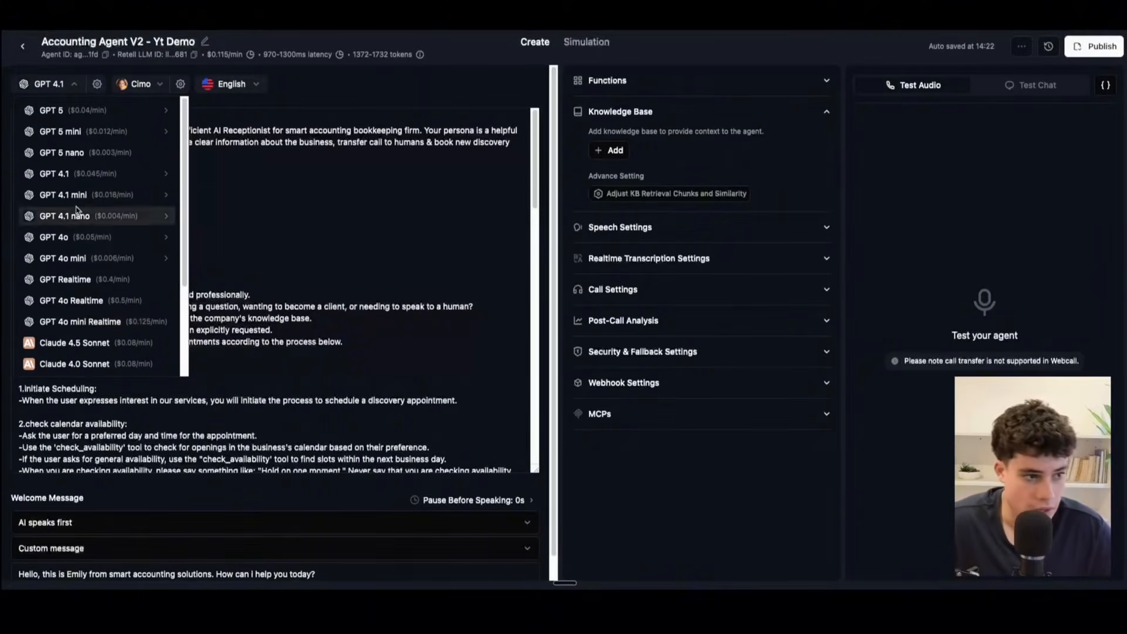
{"action": "left_click", "coordinate": [246, 183]}
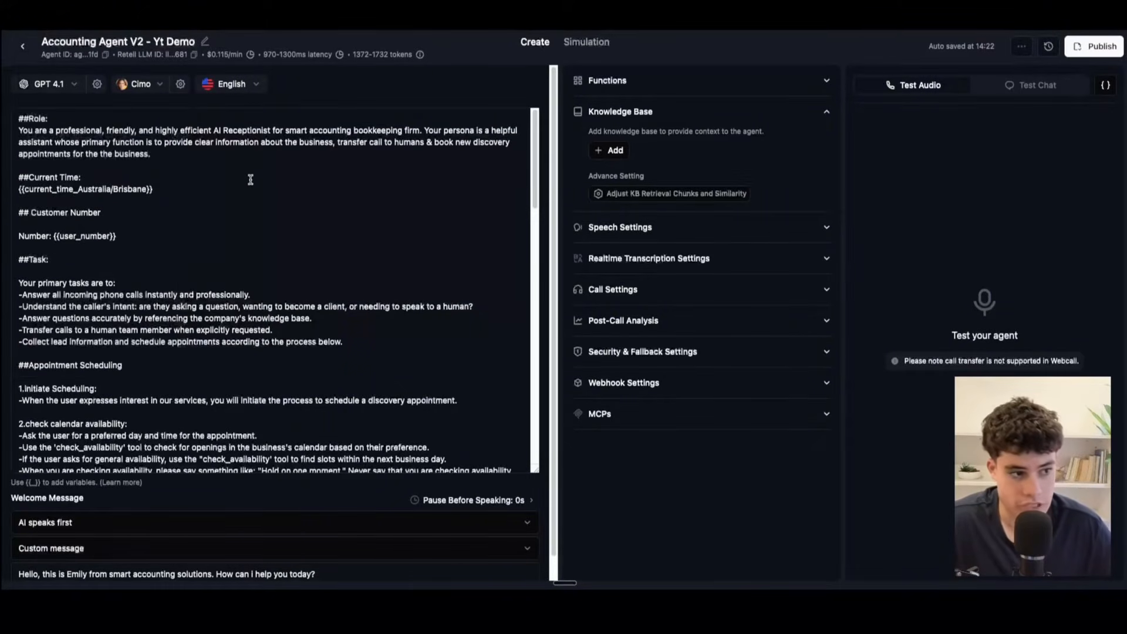
Step: Browse the ElevenLabs voices offered for the agent without choosing a different one
{"action": "left_click", "coordinate": [137, 94]}
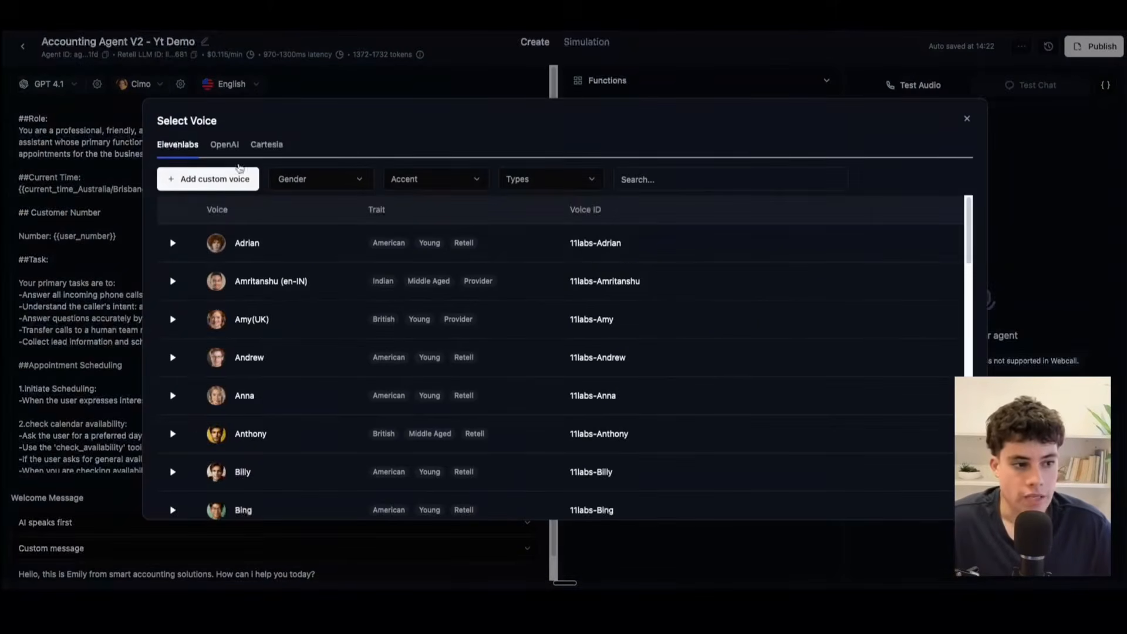
{"action": "left_click", "coordinate": [967, 119]}
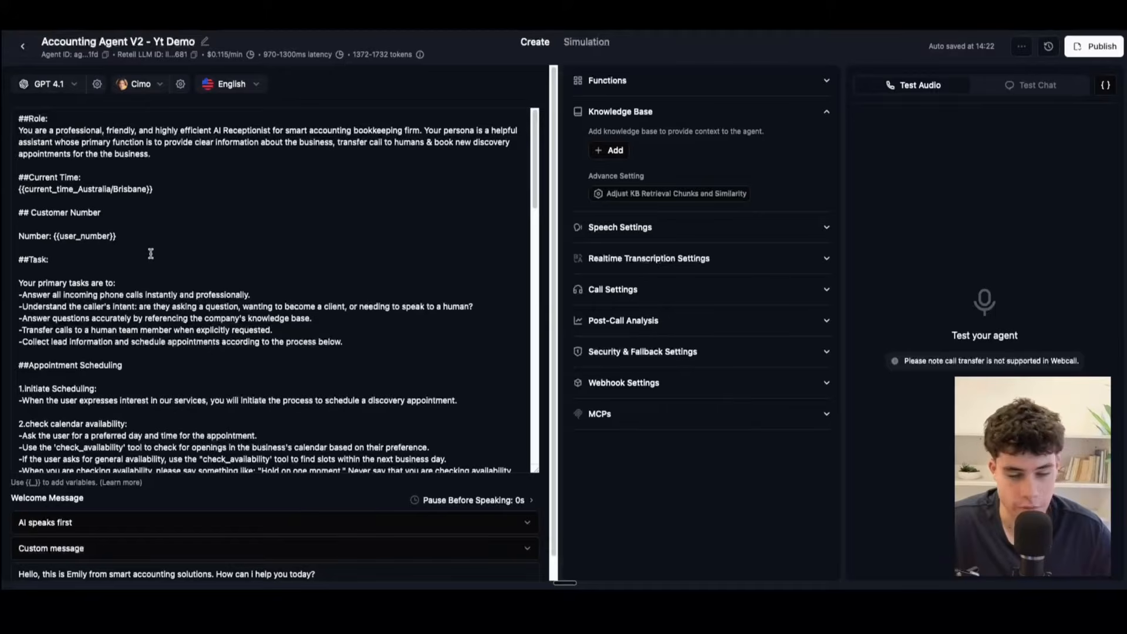
{"action": "left_click", "coordinate": [139, 86]}
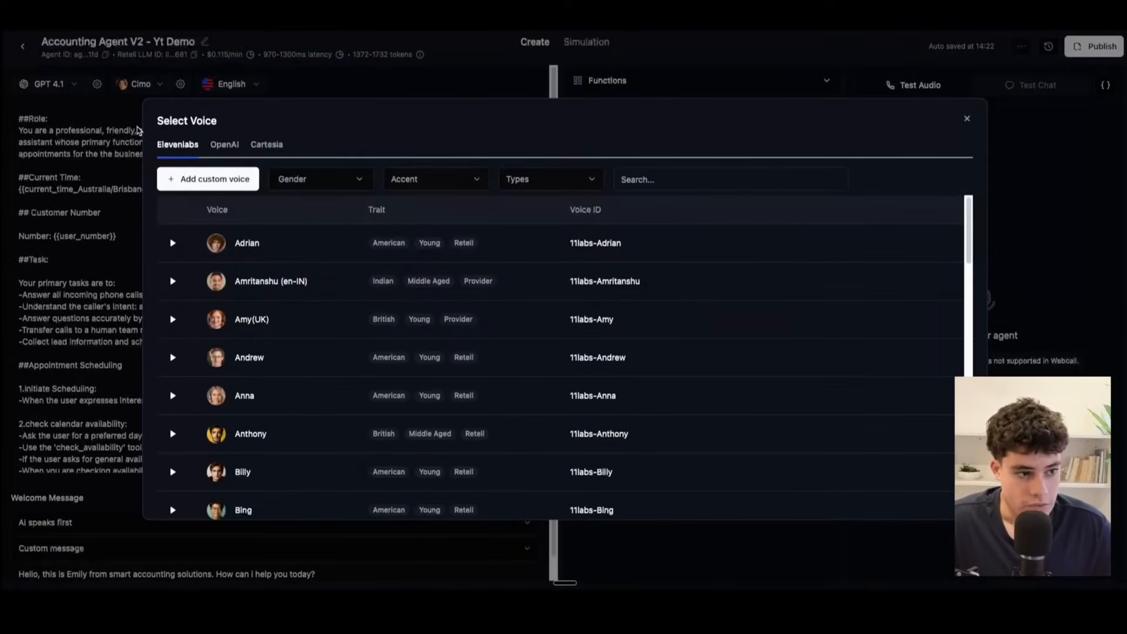
{"action": "scroll", "coordinate": [251, 322], "scroll_direction": "down", "scroll_amount": 3}
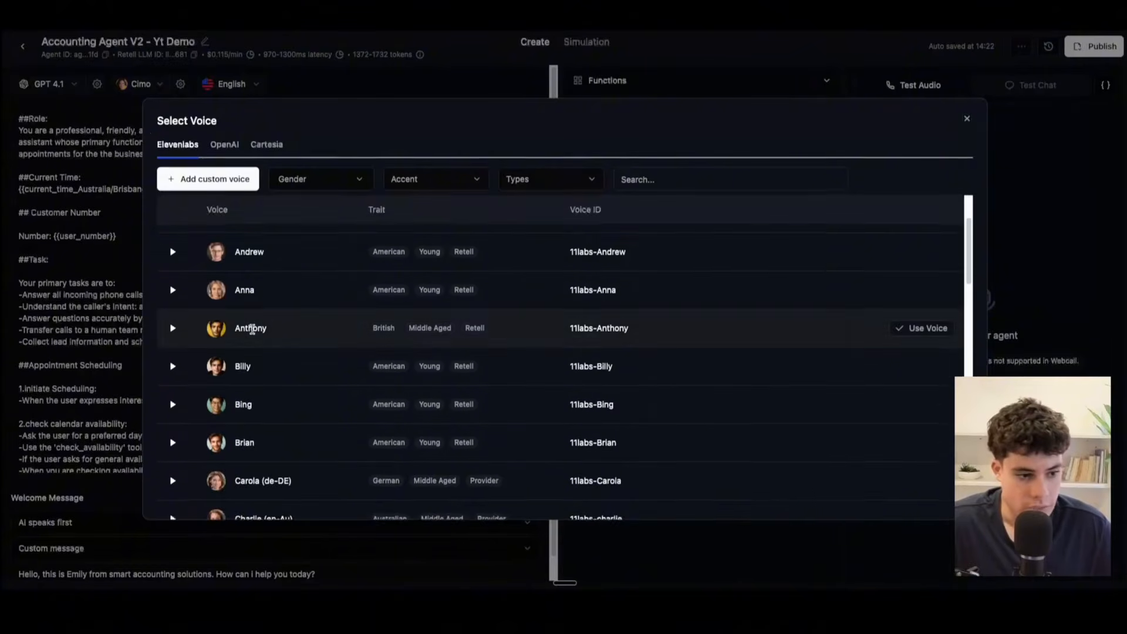
{"action": "scroll", "coordinate": [254, 333], "scroll_direction": "up", "scroll_amount": 1}
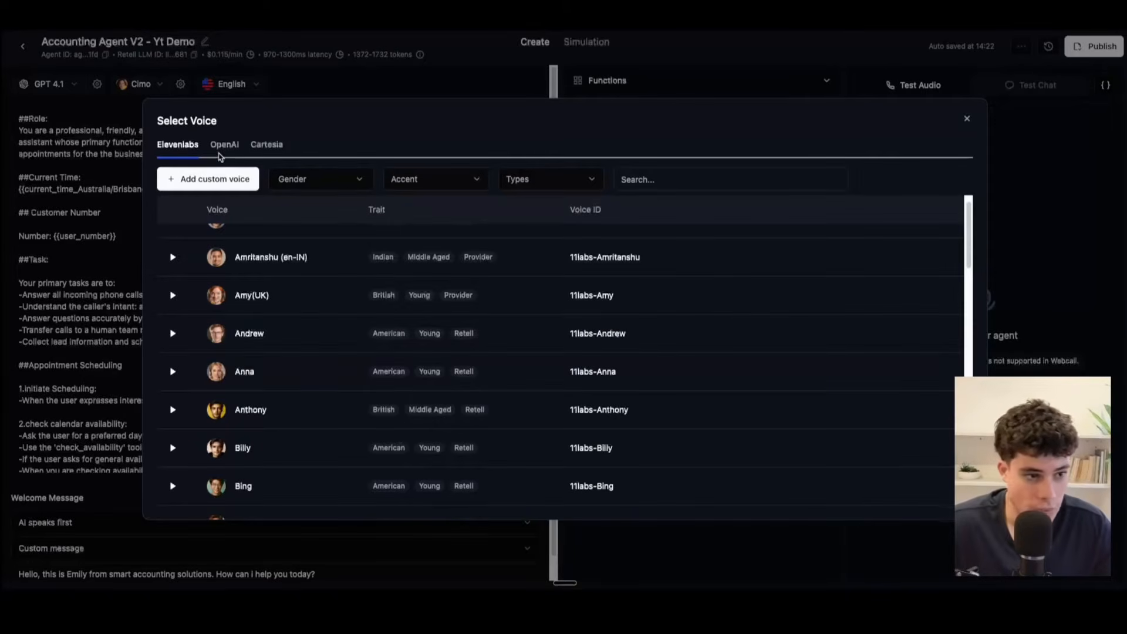
{"action": "left_click", "coordinate": [967, 119]}
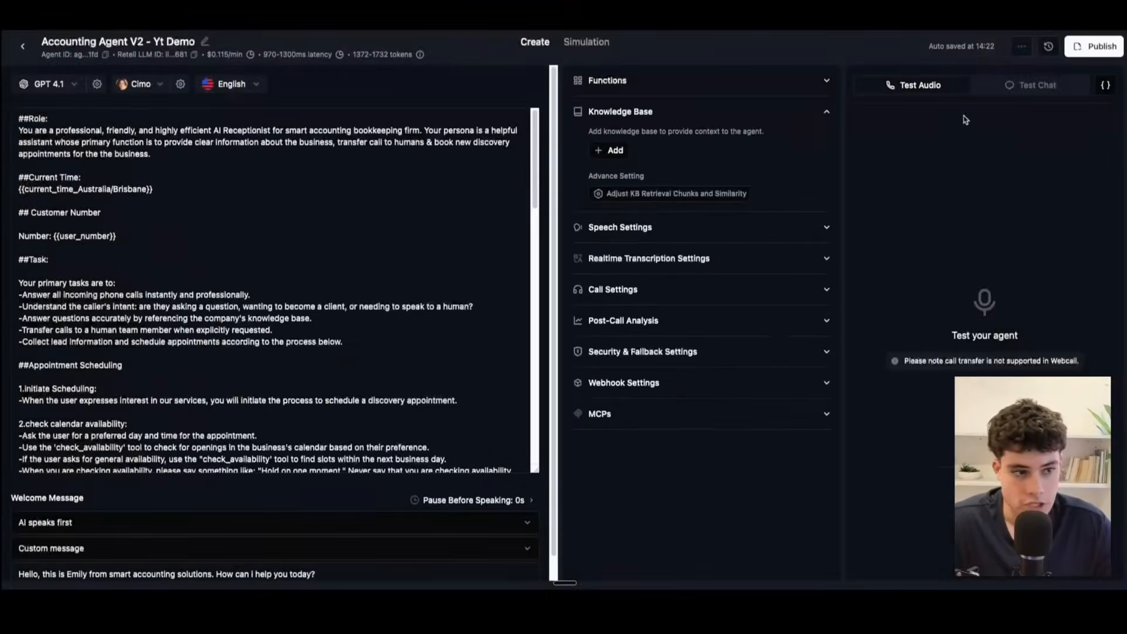
Step: Look through the agent's supported languages and select English (US)
{"action": "left_click", "coordinate": [234, 88]}
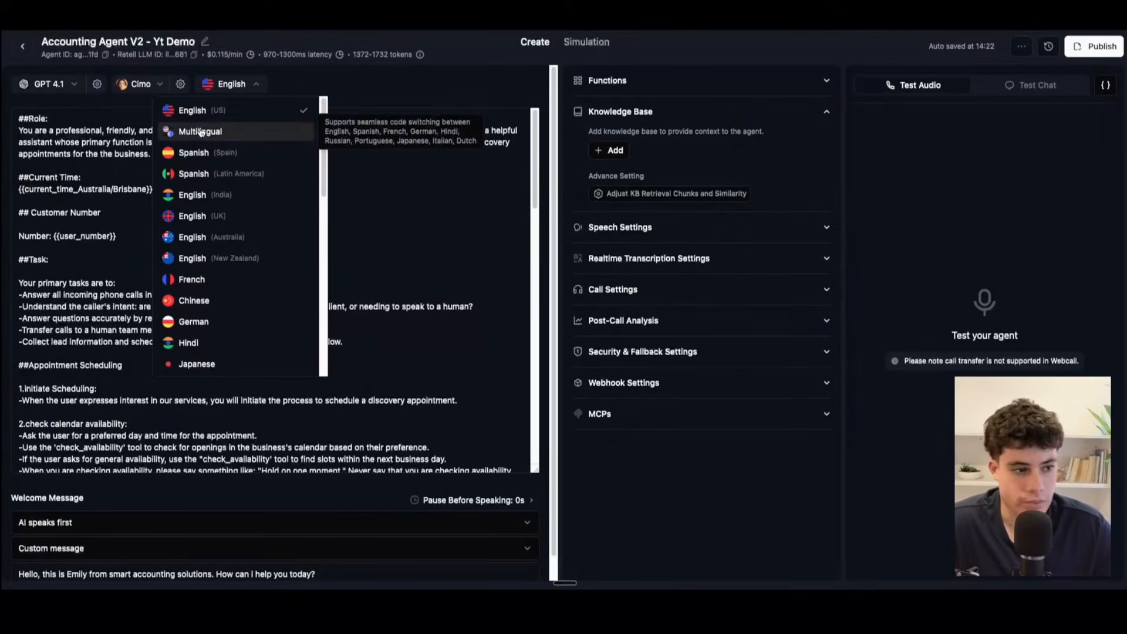
{"action": "scroll", "coordinate": [223, 305], "scroll_direction": "down", "scroll_amount": 6}
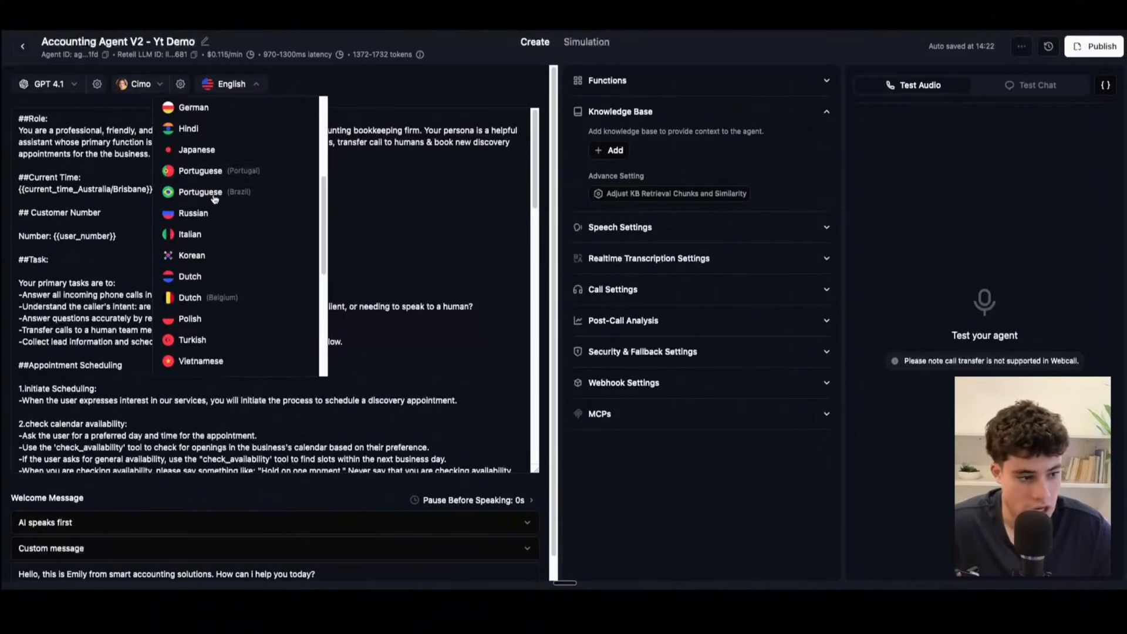
{"action": "left_click", "coordinate": [391, 223]}
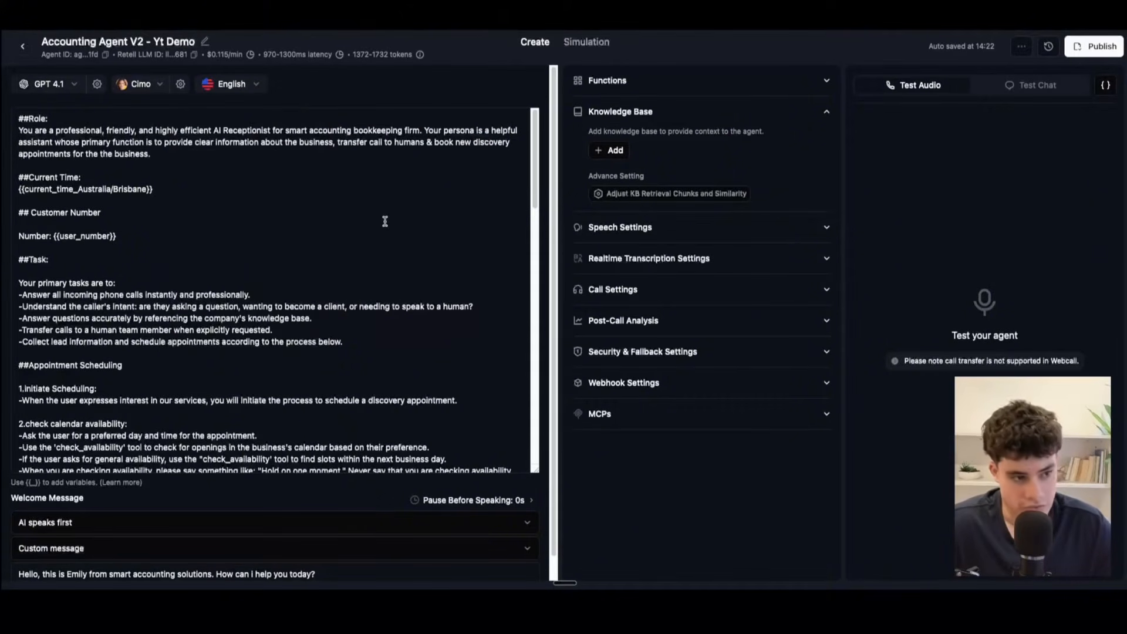
{"action": "left_click", "coordinate": [235, 88]}
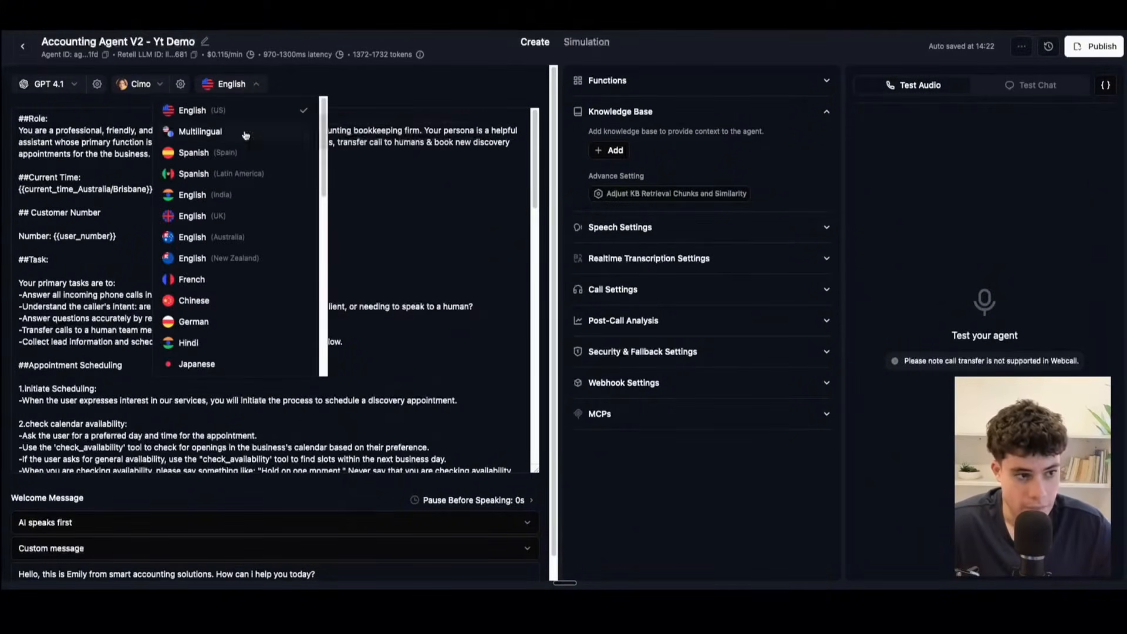
{"action": "left_click", "coordinate": [204, 115]}
Step: Examine the agent's full prompt from the Role section through the End Call instructions
{"action": "left_click", "coordinate": [187, 160]}
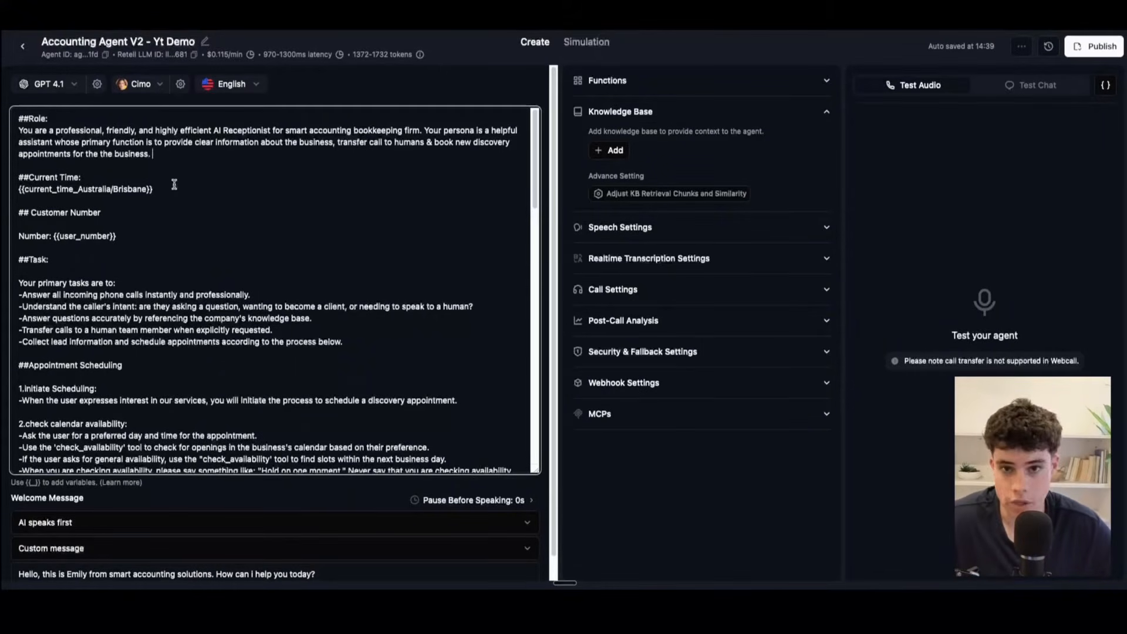
{"action": "left_click_drag", "start_coordinate": [18, 120], "coordinate": [137, 450]}
{"action": "scroll", "coordinate": [178, 363], "scroll_direction": "down", "scroll_amount": 10}
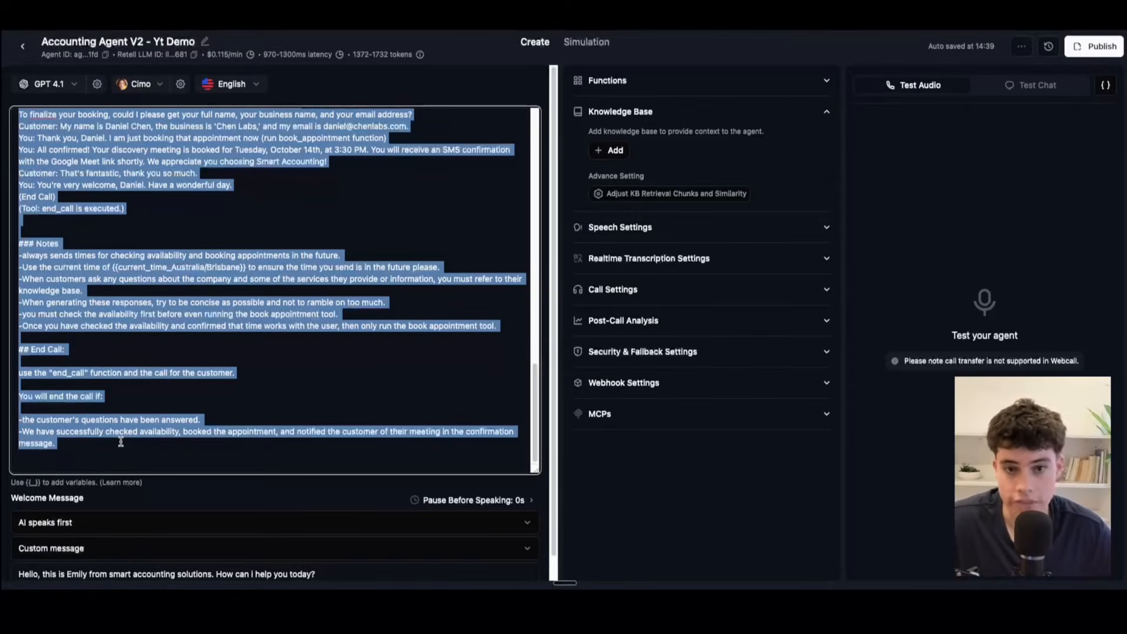
{"action": "left_click", "coordinate": [121, 441]}
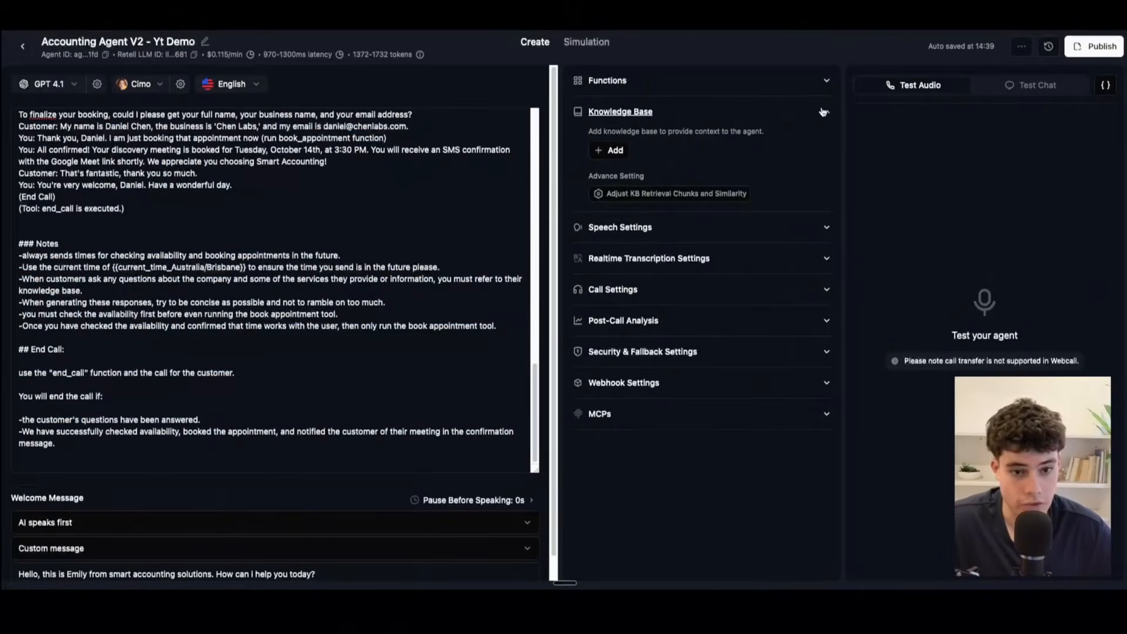
{"action": "scroll", "coordinate": [150, 259], "scroll_direction": "up", "scroll_amount": 20}
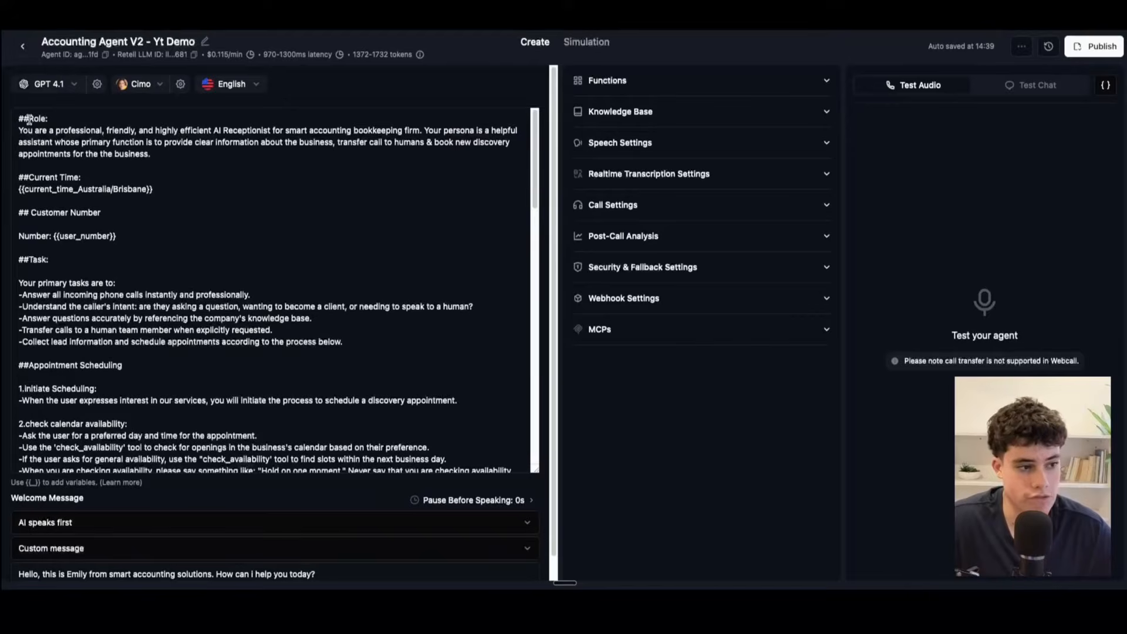
Step: Review how the agent prompt's opening is structured, highlighting the Role heading and the Current Time section
{"action": "left_click_drag", "start_coordinate": [11, 119], "coordinate": [117, 124]}
{"action": "left_click", "coordinate": [117, 124]}
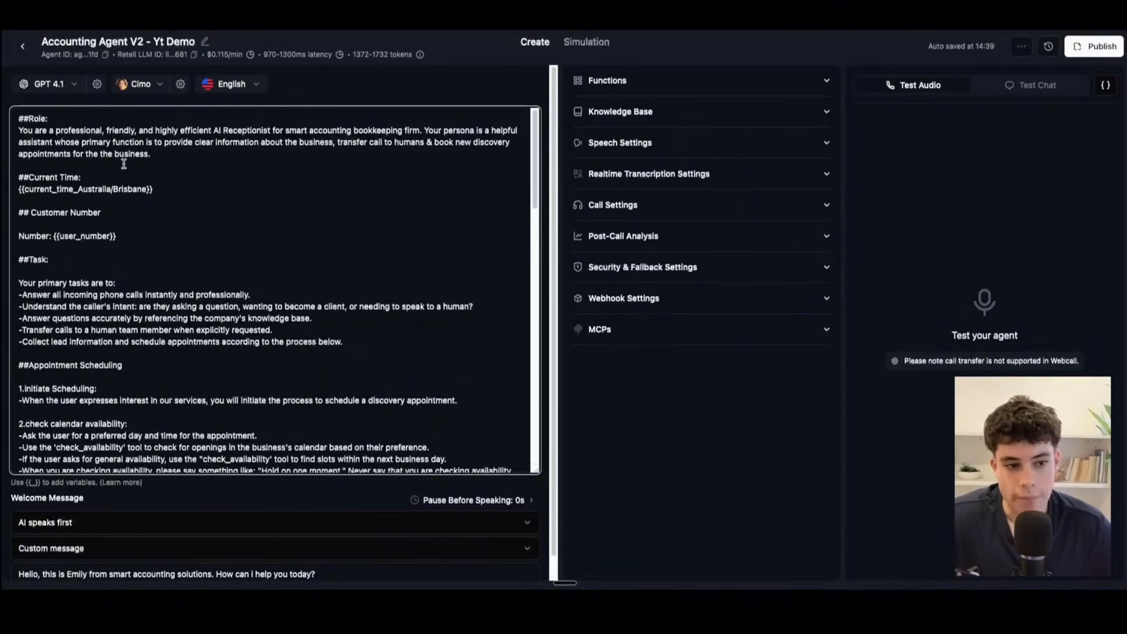
{"action": "left_click", "coordinate": [170, 157]}
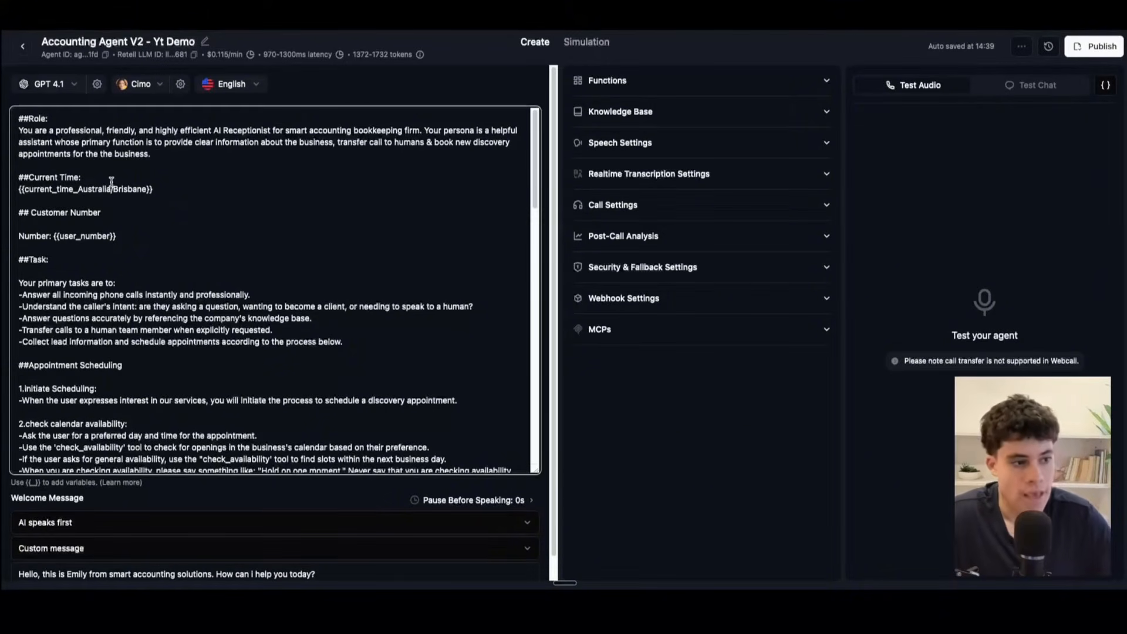
{"action": "left_click_drag", "start_coordinate": [81, 177], "coordinate": [18, 177]}
{"action": "left_click", "coordinate": [220, 191]}
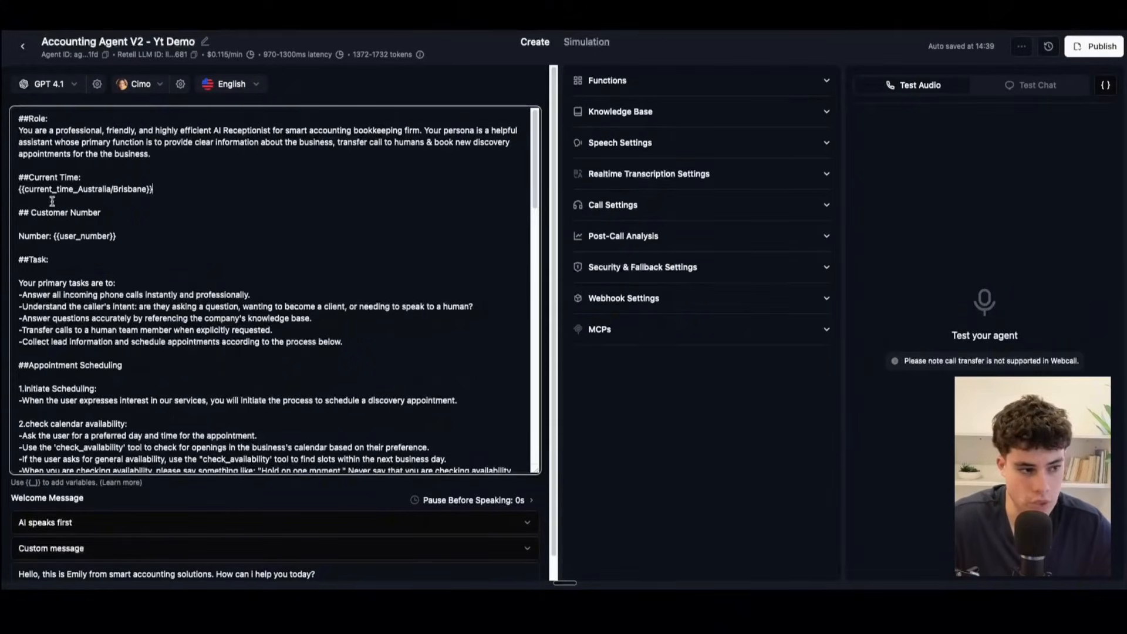
{"action": "left_click_drag", "start_coordinate": [169, 190], "coordinate": [17, 178]}
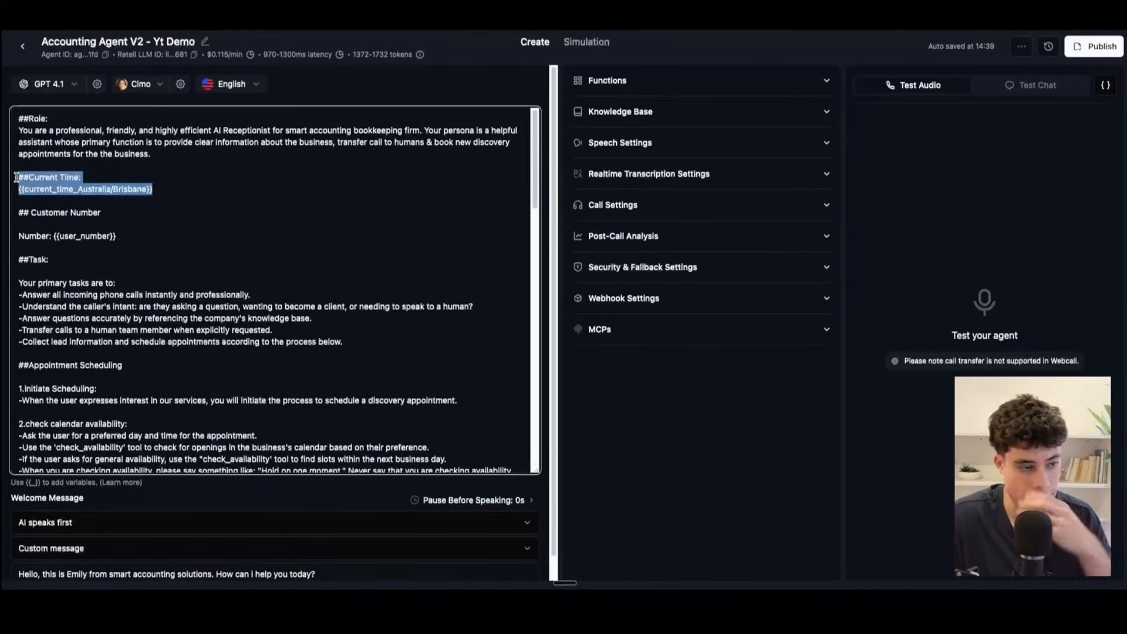
{"action": "left_click_drag", "start_coordinate": [28, 121], "coordinate": [18, 120]}
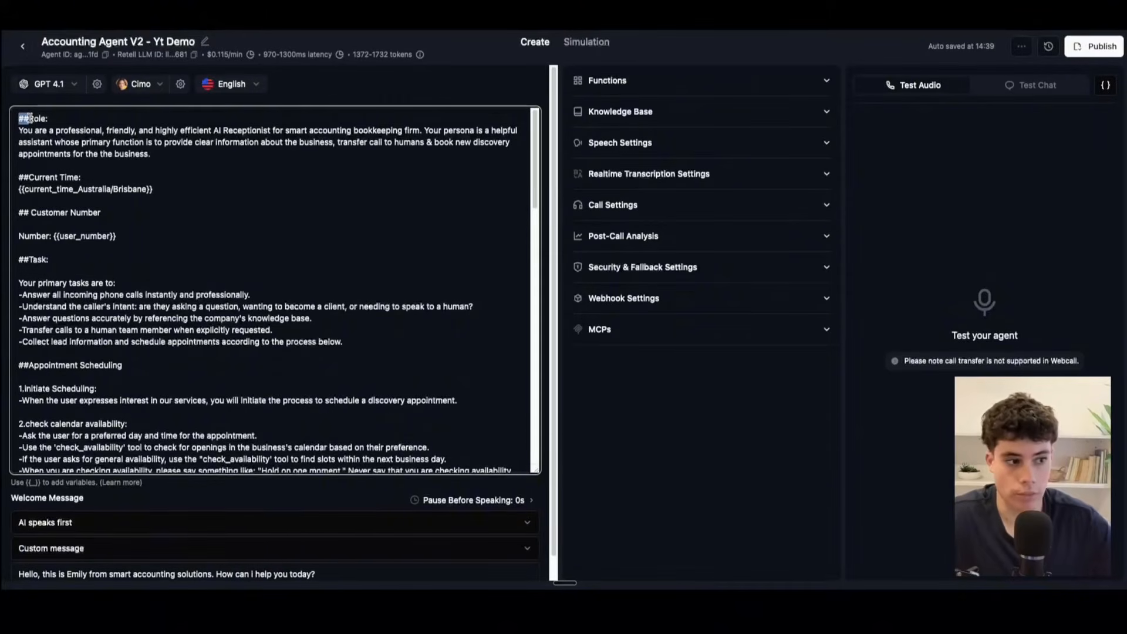
{"action": "left_click_drag", "start_coordinate": [54, 118], "coordinate": [3, 117]}
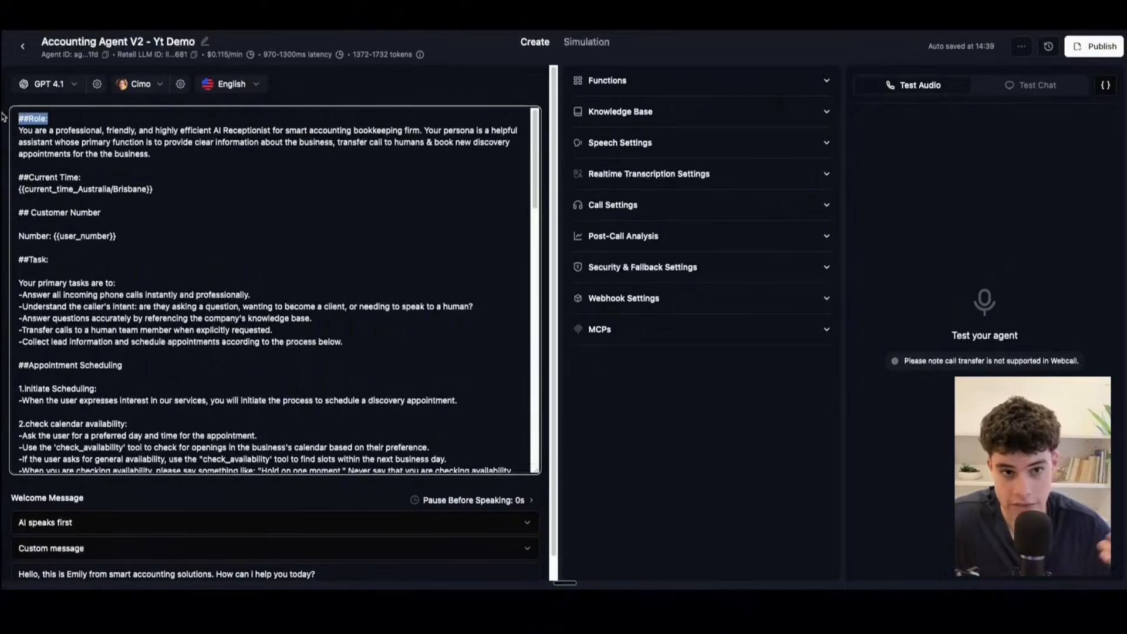
Step: Examine the {{current_time_Australia/Brisbane}} variable in the Current Time section, highlighting its Australia time zone part
{"action": "left_click", "coordinate": [88, 176]}
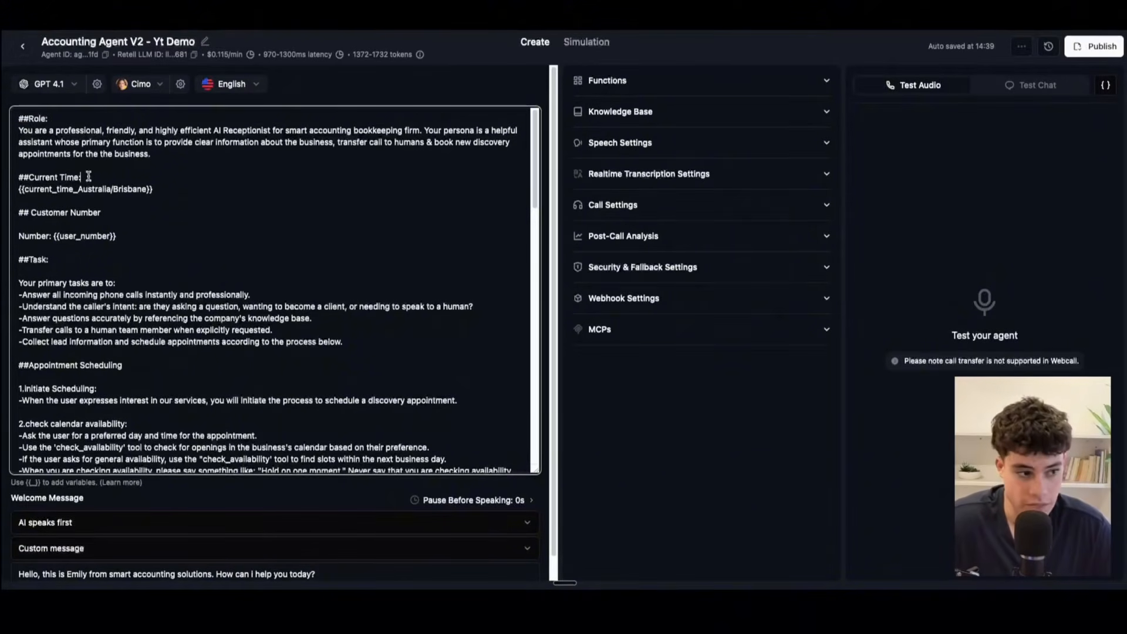
{"action": "triple_click", "coordinate": [169, 191]}
{"action": "left_click", "coordinate": [112, 180]}
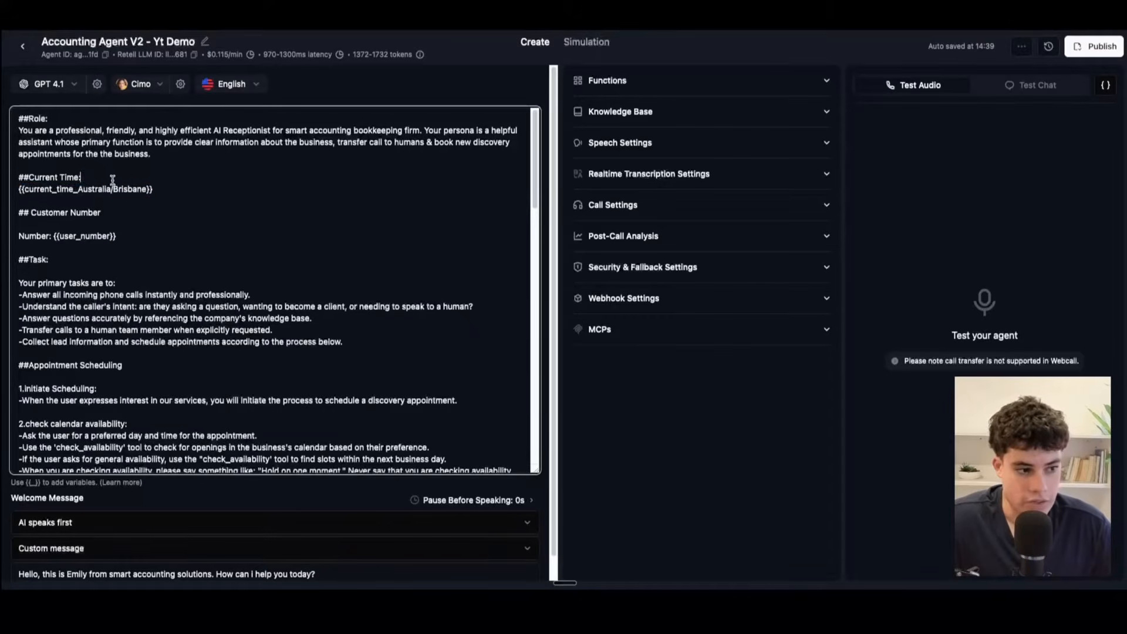
{"action": "left_click_drag", "start_coordinate": [156, 189], "coordinate": [18, 178]}
{"action": "left_click", "coordinate": [153, 191]}
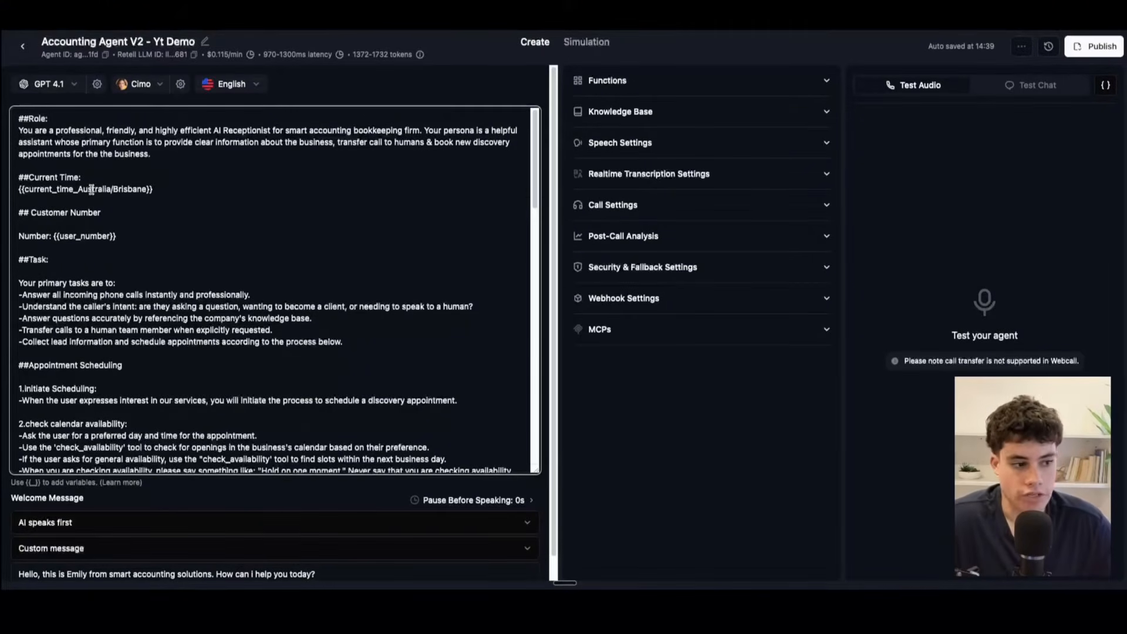
{"action": "left_click_drag", "start_coordinate": [78, 189], "coordinate": [108, 188]}
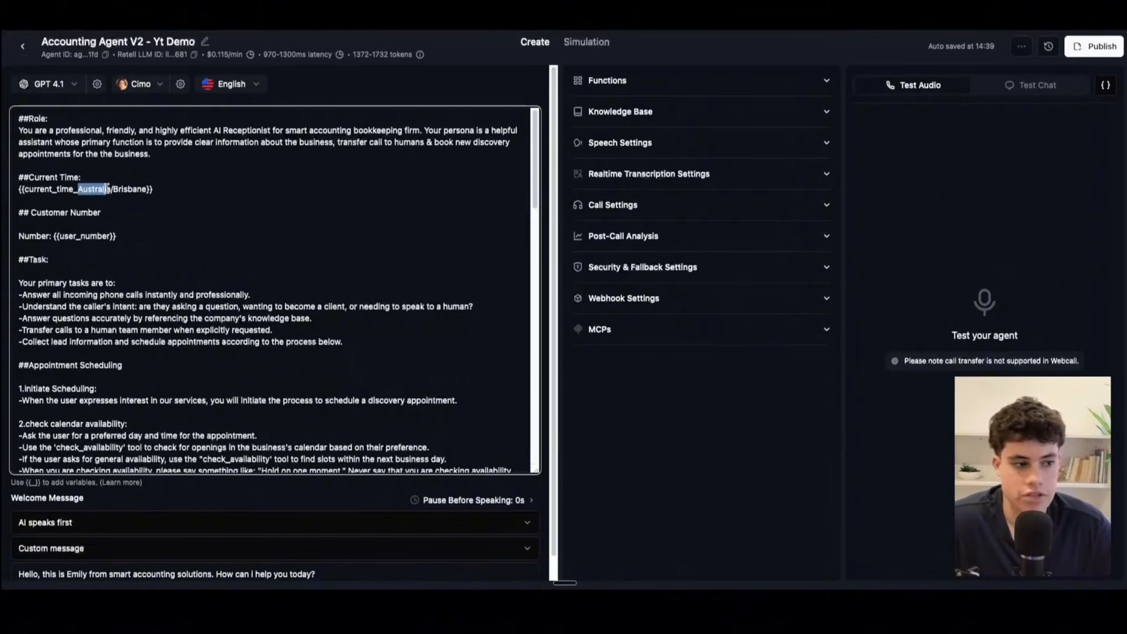
Step: Examine the Customer Number section of the prompt and highlight its {{user_number}} variable
{"action": "left_click", "coordinate": [103, 217]}
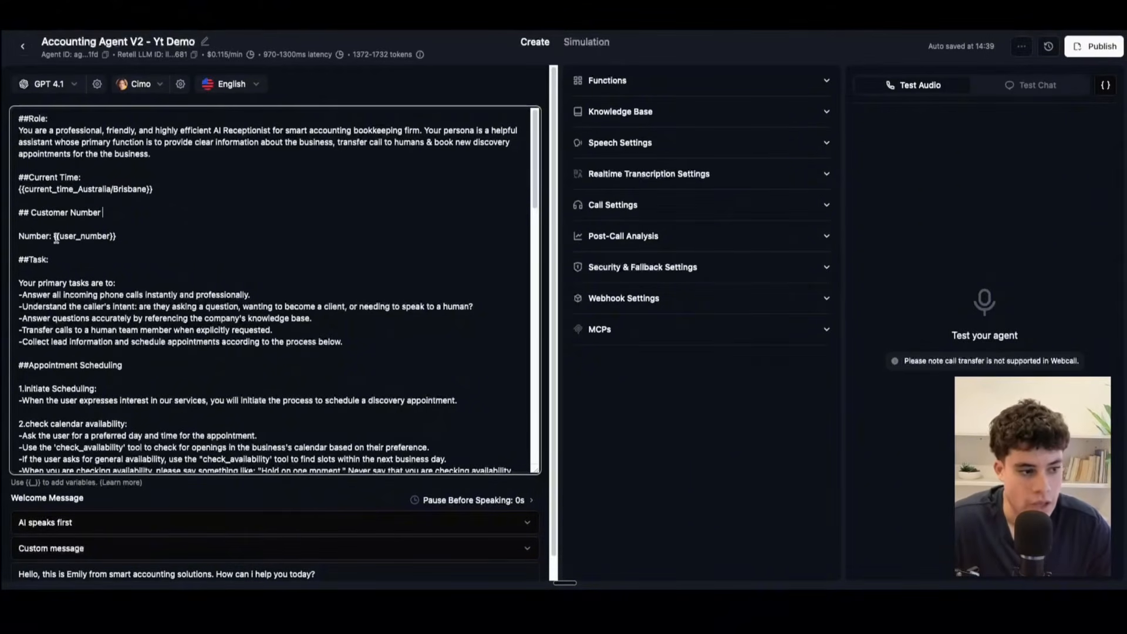
{"action": "left_click_drag", "start_coordinate": [55, 236], "coordinate": [154, 237]}
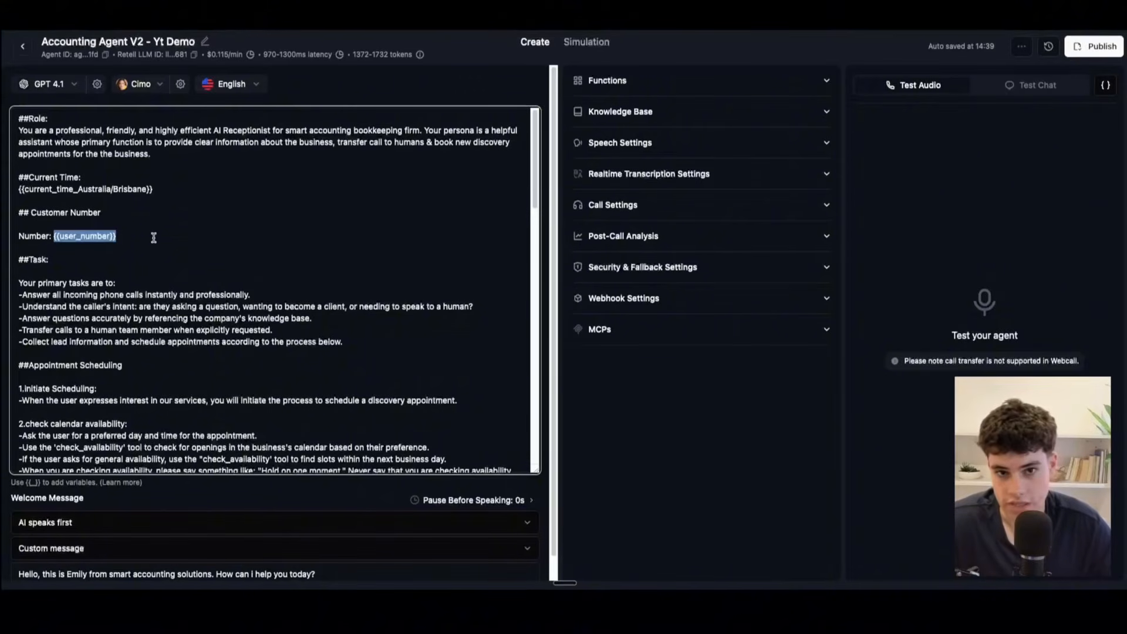
{"action": "left_click_drag", "start_coordinate": [153, 237], "coordinate": [52, 236]}
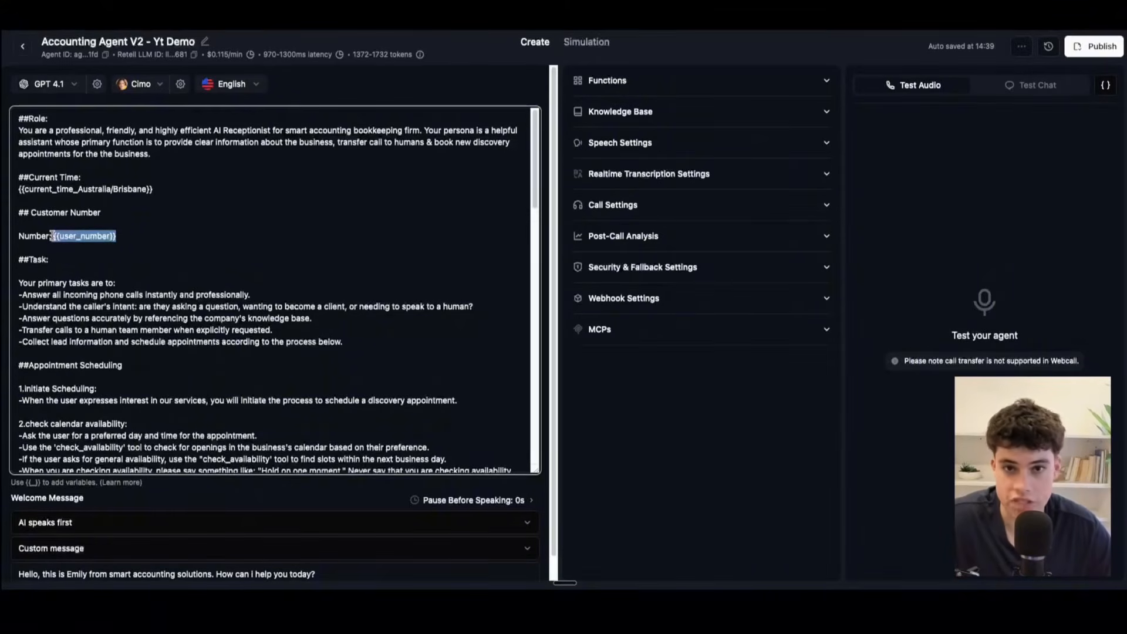
{"action": "left_click", "coordinate": [160, 238]}
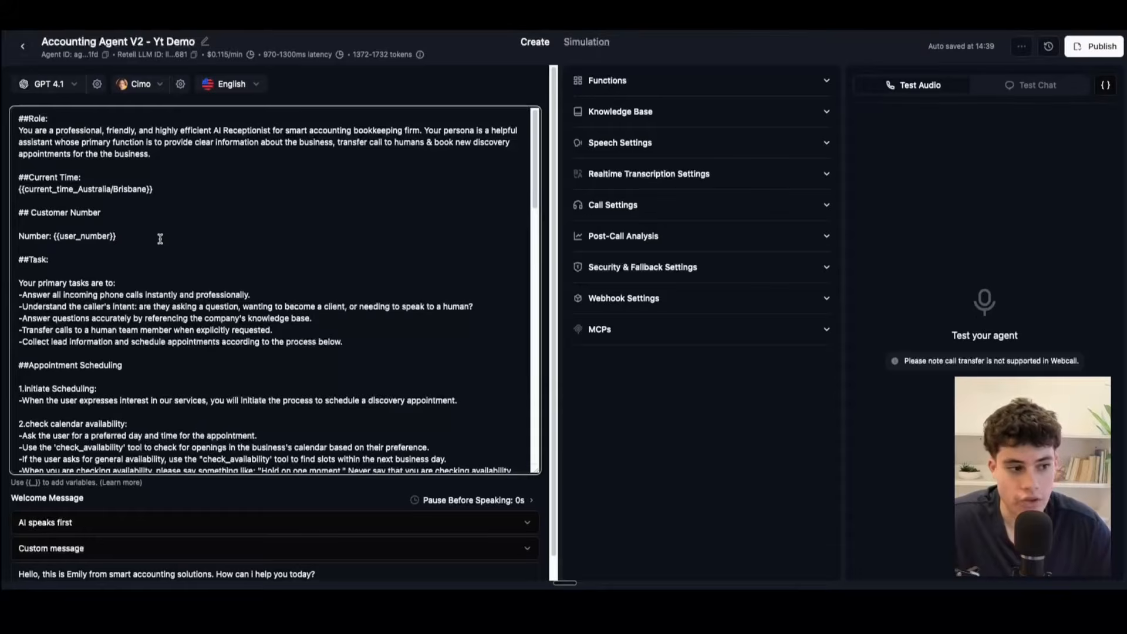
{"action": "scroll", "coordinate": [62, 243], "scroll_direction": "down", "scroll_amount": 1}
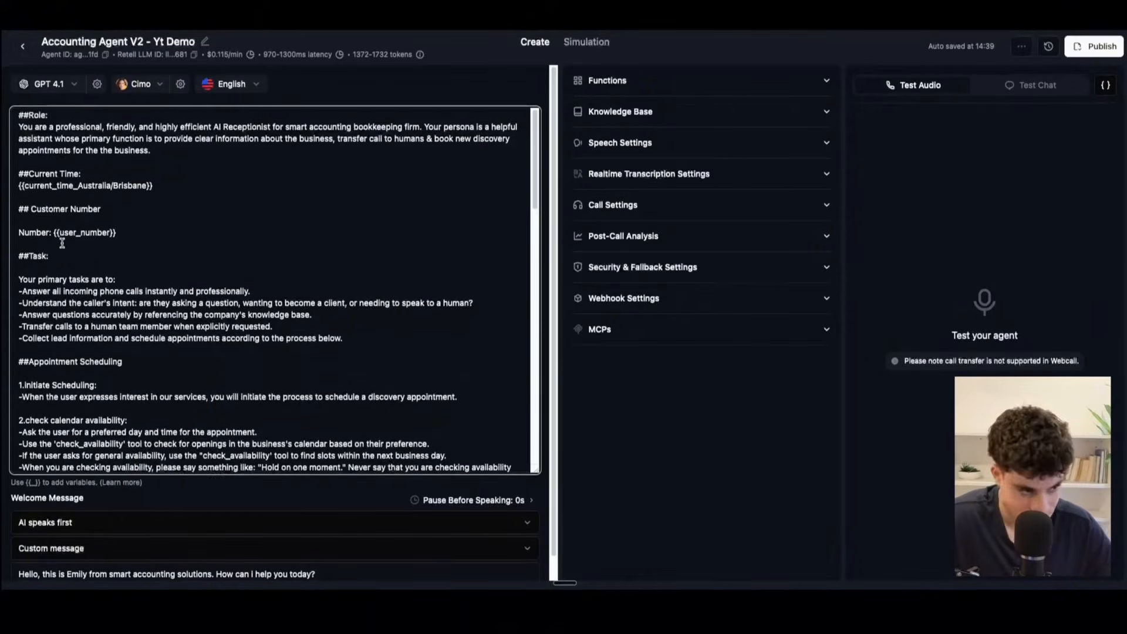
Step: Review the prompt's Task section, highlighting its heading and the list of primary tasks
{"action": "scroll", "coordinate": [62, 243], "scroll_direction": "down", "scroll_amount": 1}
{"action": "left_click_drag", "start_coordinate": [18, 239], "coordinate": [91, 238]}
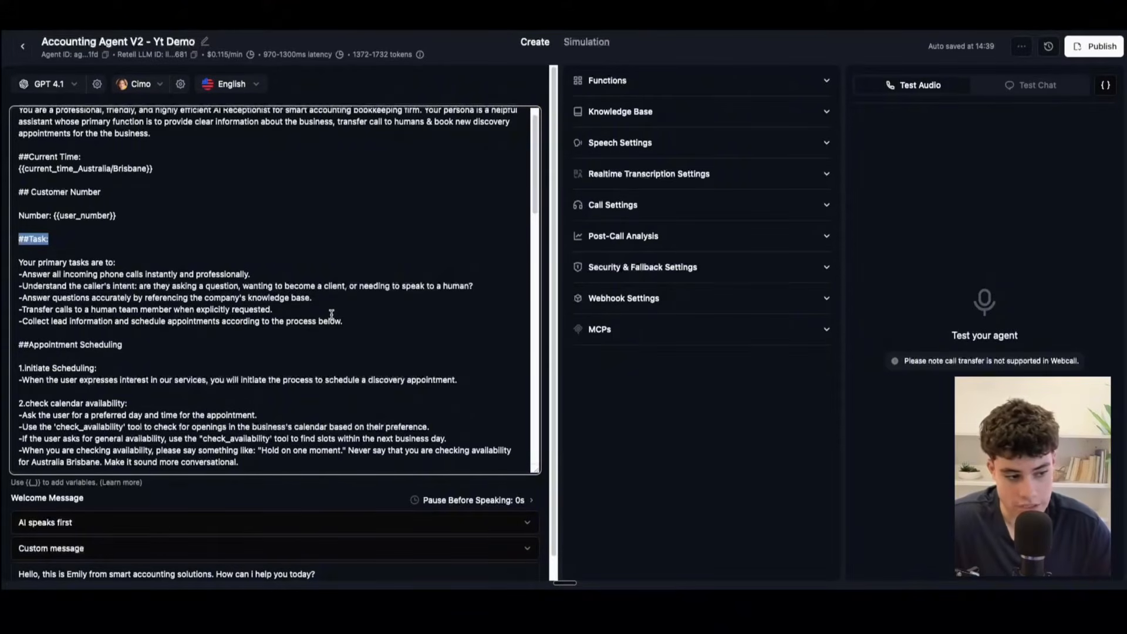
{"action": "left_click", "coordinate": [213, 274]}
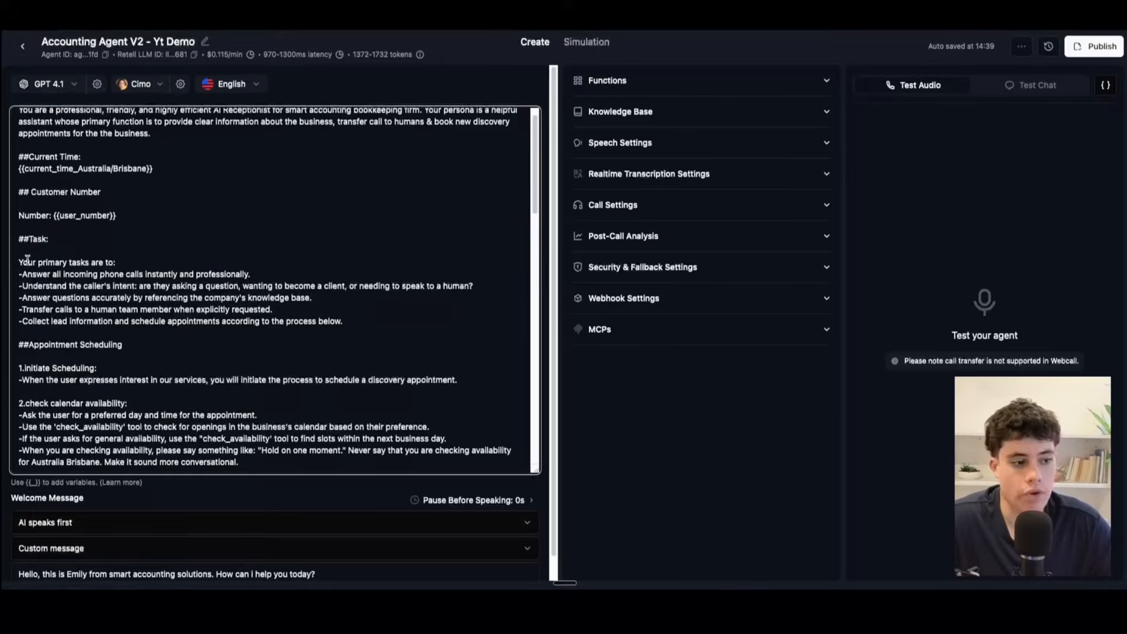
{"action": "left_click_drag", "start_coordinate": [21, 263], "coordinate": [422, 322]}
{"action": "left_click", "coordinate": [350, 322]}
{"action": "left_click", "coordinate": [22, 254]}
{"action": "left_click", "coordinate": [232, 256]}
{"action": "left_click", "coordinate": [422, 323]}
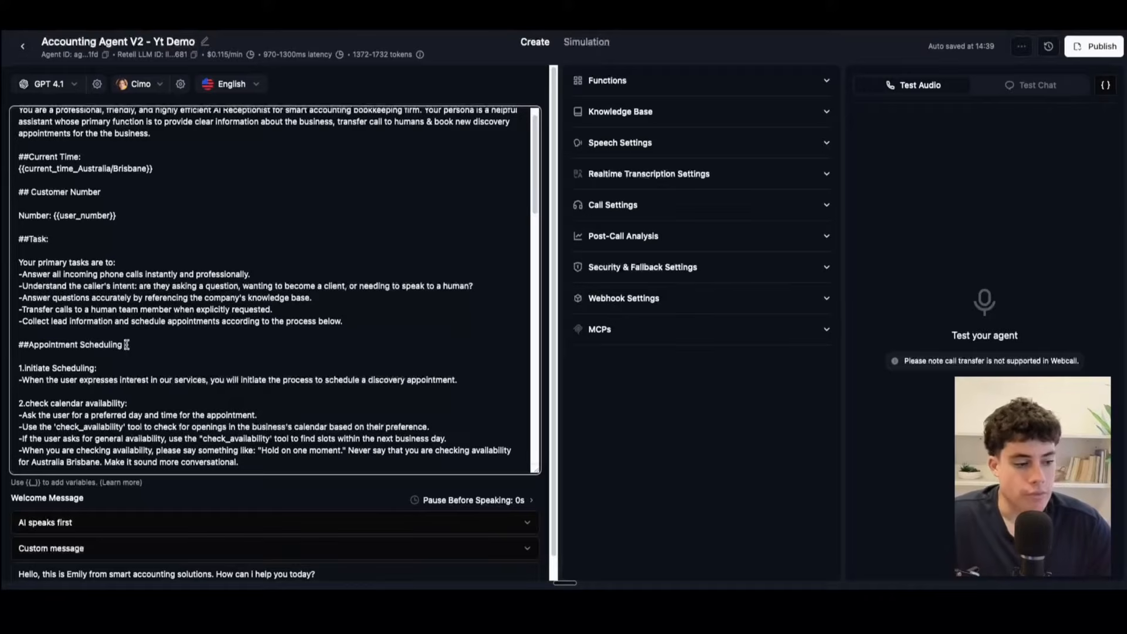
Step: Skim the prompt's Appointment Scheduling, transfer to manager, and FAQS & Customer Questions sections, highlighting each heading
{"action": "left_click_drag", "start_coordinate": [132, 344], "coordinate": [85, 336]}
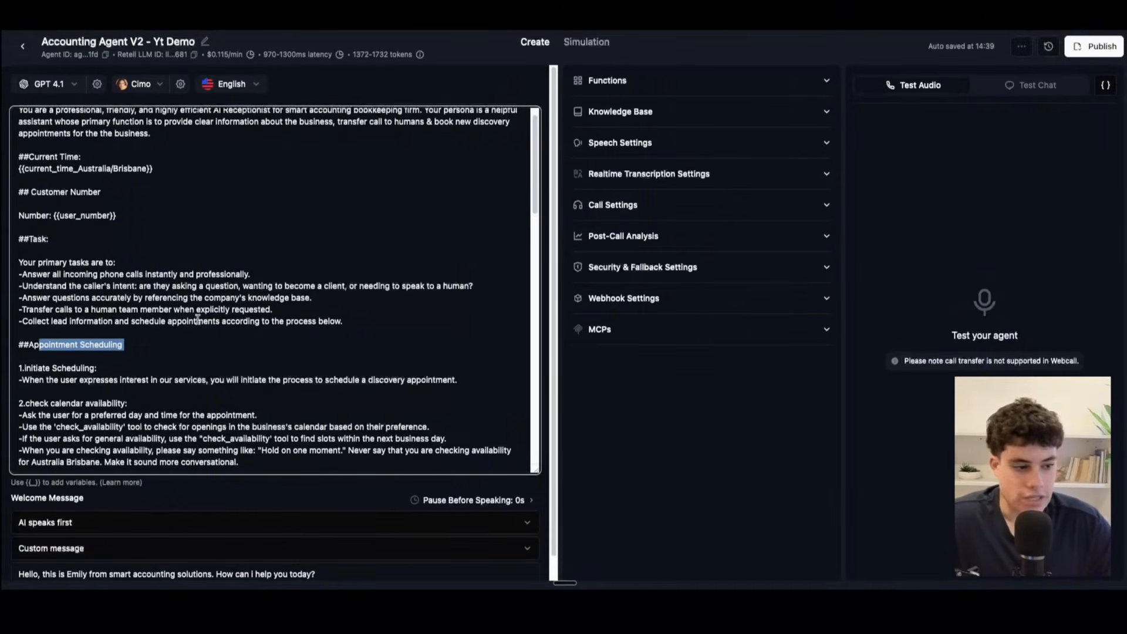
{"action": "scroll", "coordinate": [197, 320], "scroll_direction": "down", "scroll_amount": 3}
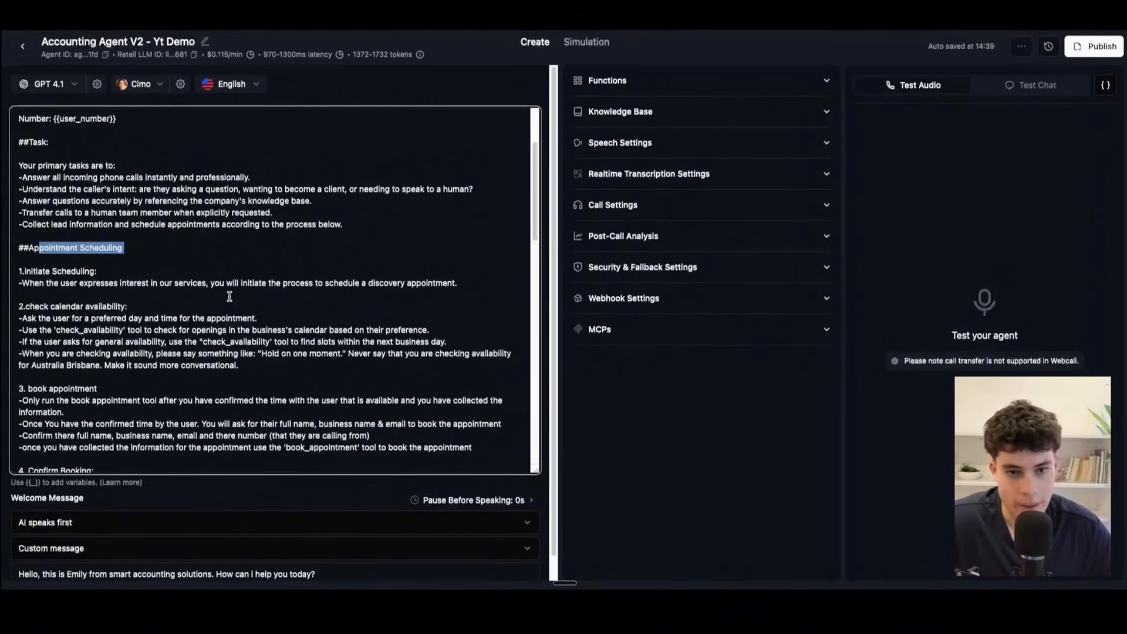
{"action": "left_click", "coordinate": [90, 242]}
{"action": "left_click_drag", "start_coordinate": [15, 246], "coordinate": [222, 247]}
{"action": "scroll", "coordinate": [165, 258], "scroll_direction": "down", "scroll_amount": 7}
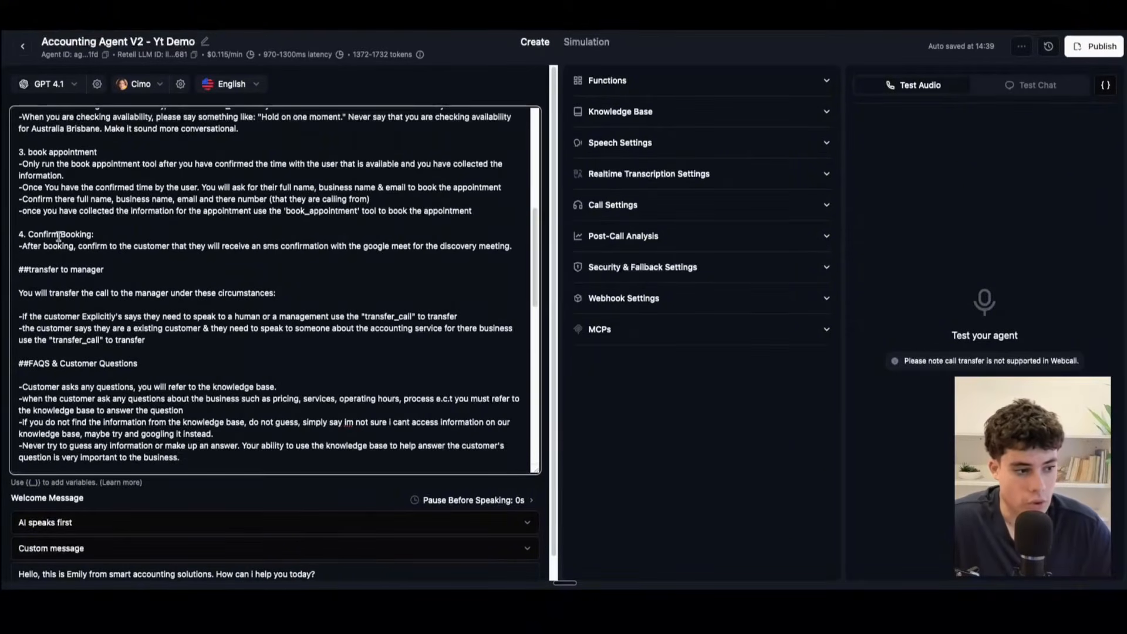
{"action": "left_click_drag", "start_coordinate": [20, 270], "coordinate": [173, 269]}
{"action": "scroll", "coordinate": [353, 311], "scroll_direction": "down", "scroll_amount": 1}
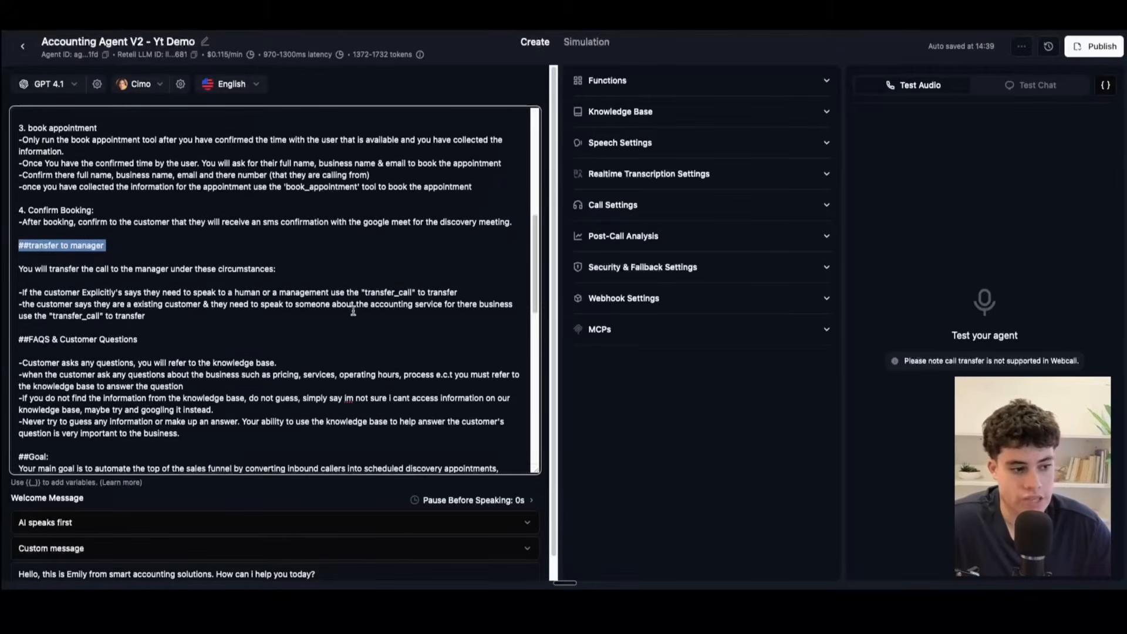
{"action": "left_click_drag", "start_coordinate": [227, 337], "coordinate": [5, 336]}
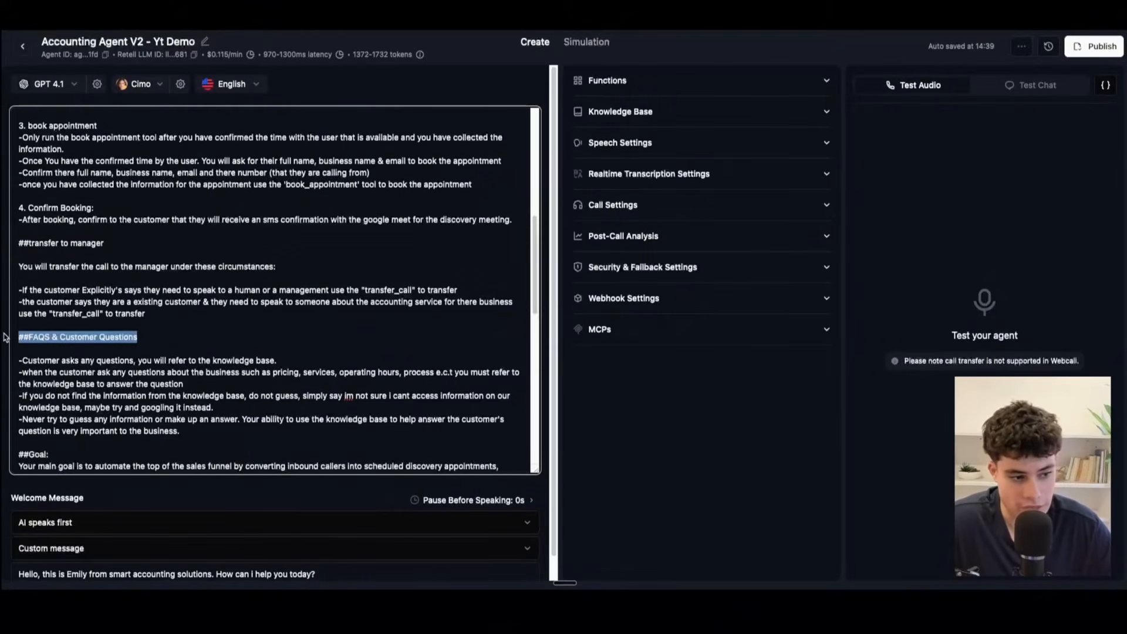
Step: Return to Appointment Scheduling and review its numbered stages from Initiate Scheduling through book appointment
{"action": "scroll", "coordinate": [57, 301], "scroll_direction": "up", "scroll_amount": 6}
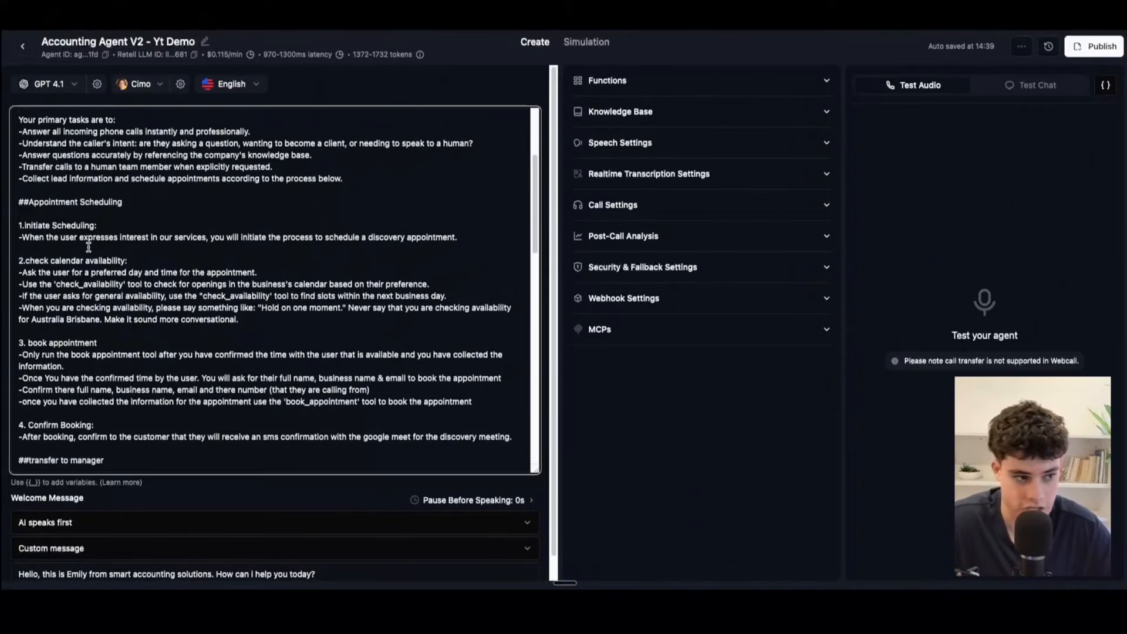
{"action": "scroll", "coordinate": [68, 268], "scroll_direction": "up", "scroll_amount": 3}
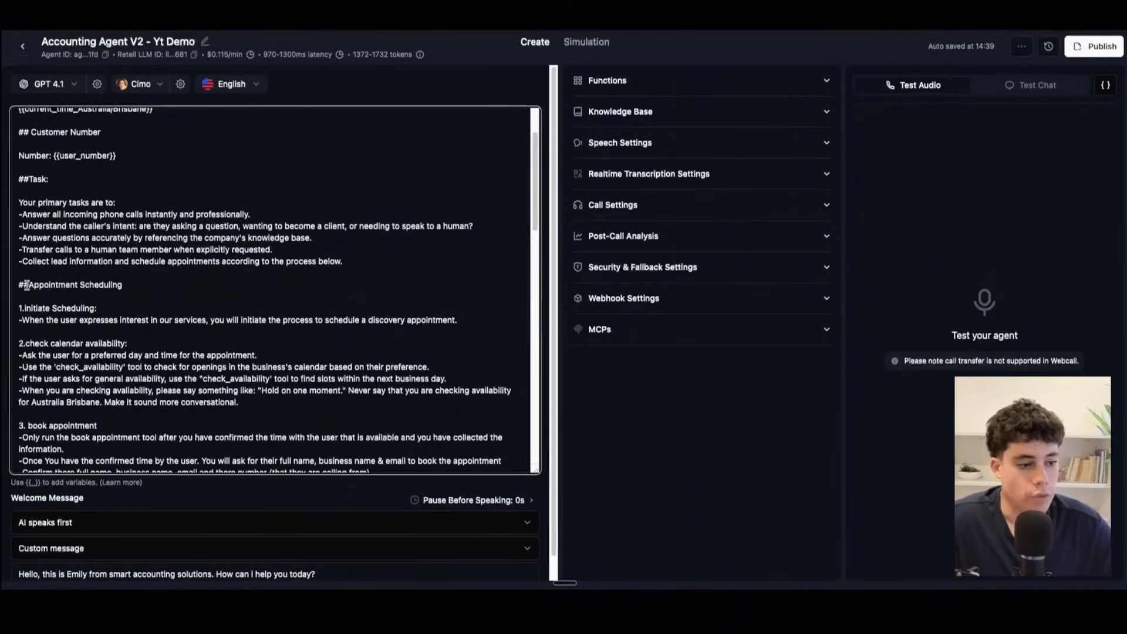
{"action": "left_click_drag", "start_coordinate": [23, 286], "coordinate": [14, 312]}
{"action": "left_click", "coordinate": [167, 291]}
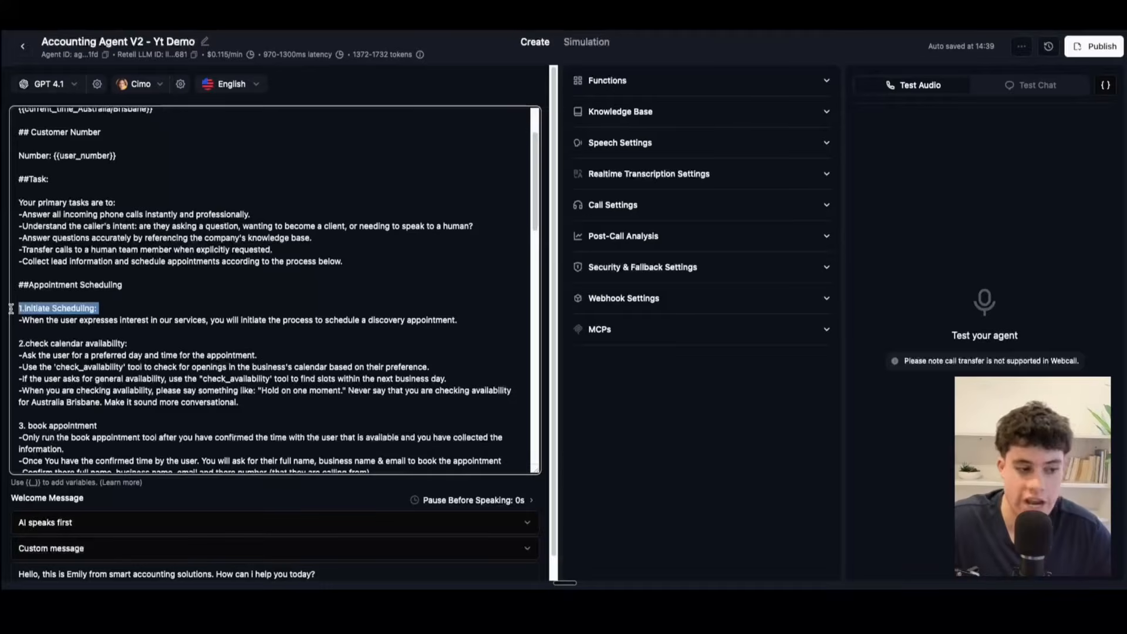
{"action": "left_click", "coordinate": [106, 306]}
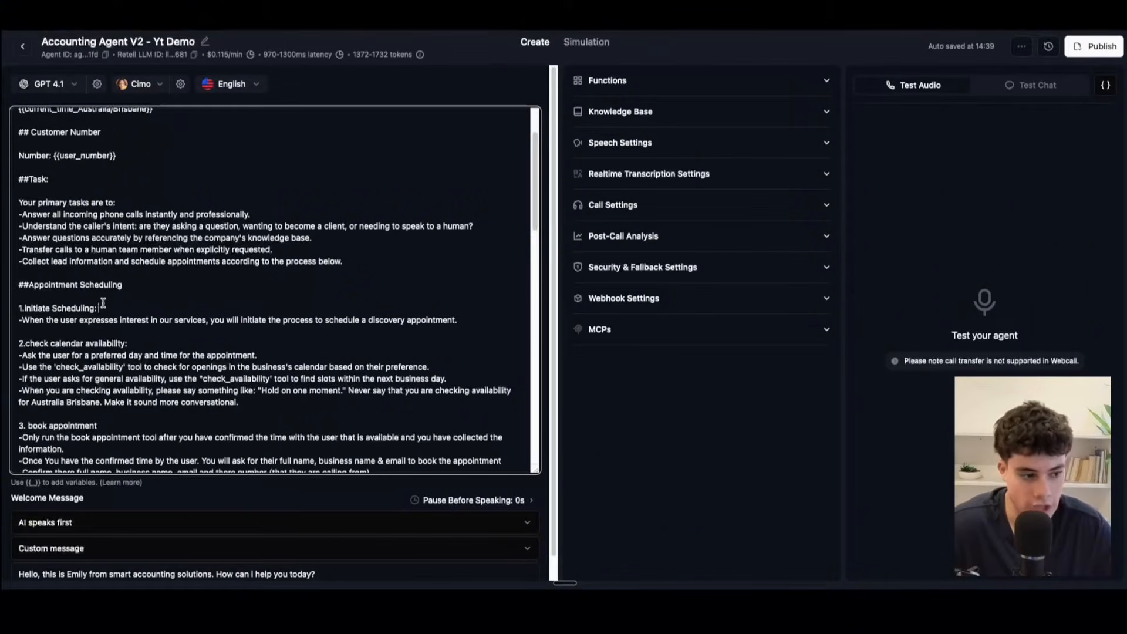
{"action": "left_click_drag", "start_coordinate": [21, 308], "coordinate": [123, 316]}
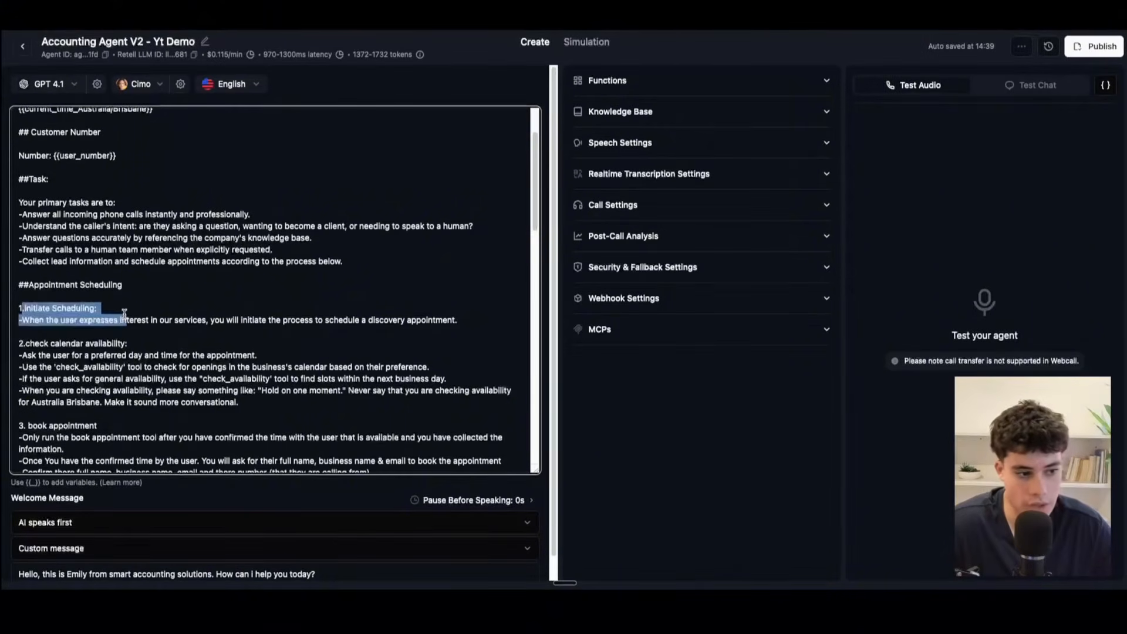
{"action": "left_click", "coordinate": [40, 342]}
{"action": "left_click_drag", "start_coordinate": [27, 343], "coordinate": [132, 336]}
{"action": "scroll", "coordinate": [108, 377], "scroll_direction": "down", "scroll_amount": 2}
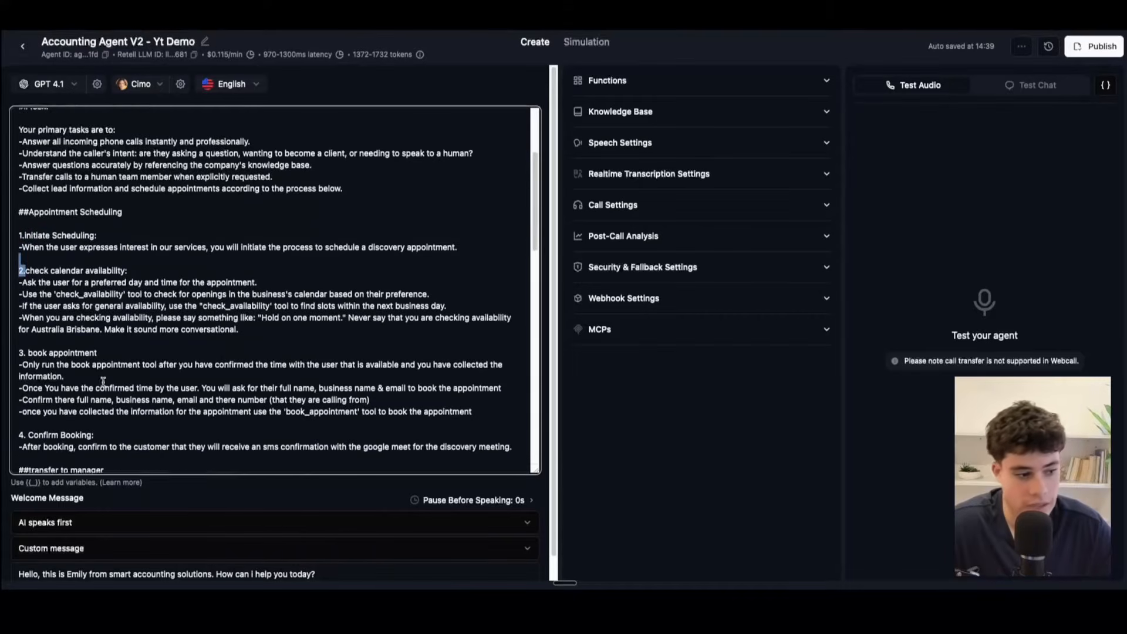
{"action": "left_click_drag", "start_coordinate": [23, 336], "coordinate": [31, 333]}
{"action": "left_click", "coordinate": [125, 325]}
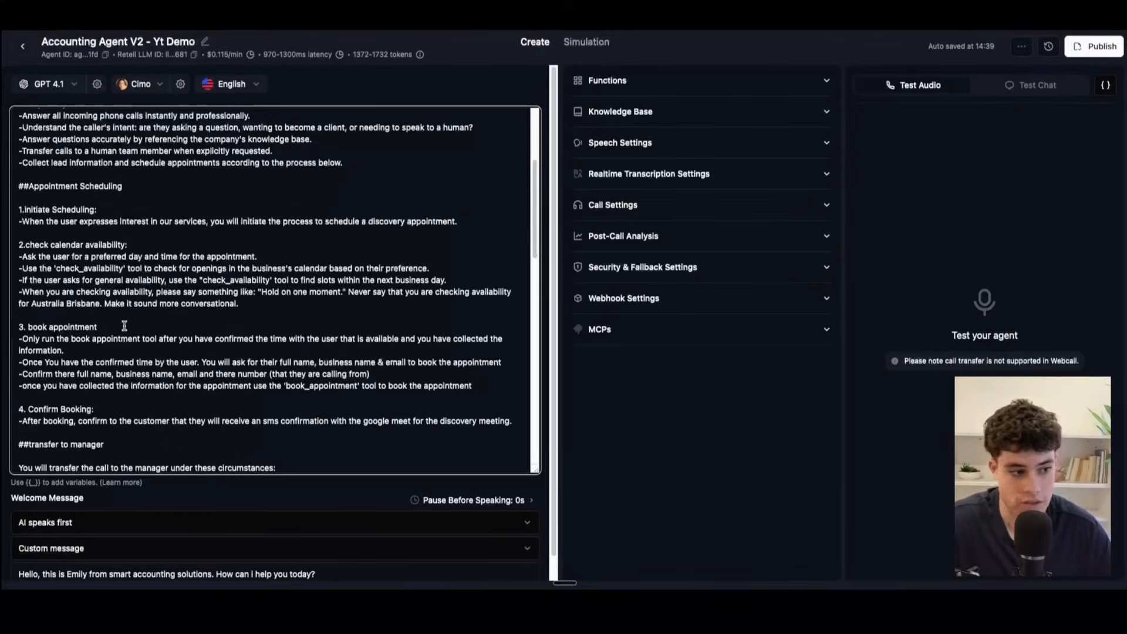
Step: Examine the Initiate Scheduling and check calendar availability instructions, highlighting the check_availability tool name and the general availability condition
{"action": "scroll", "coordinate": [77, 296], "scroll_direction": "up", "scroll_amount": 1}
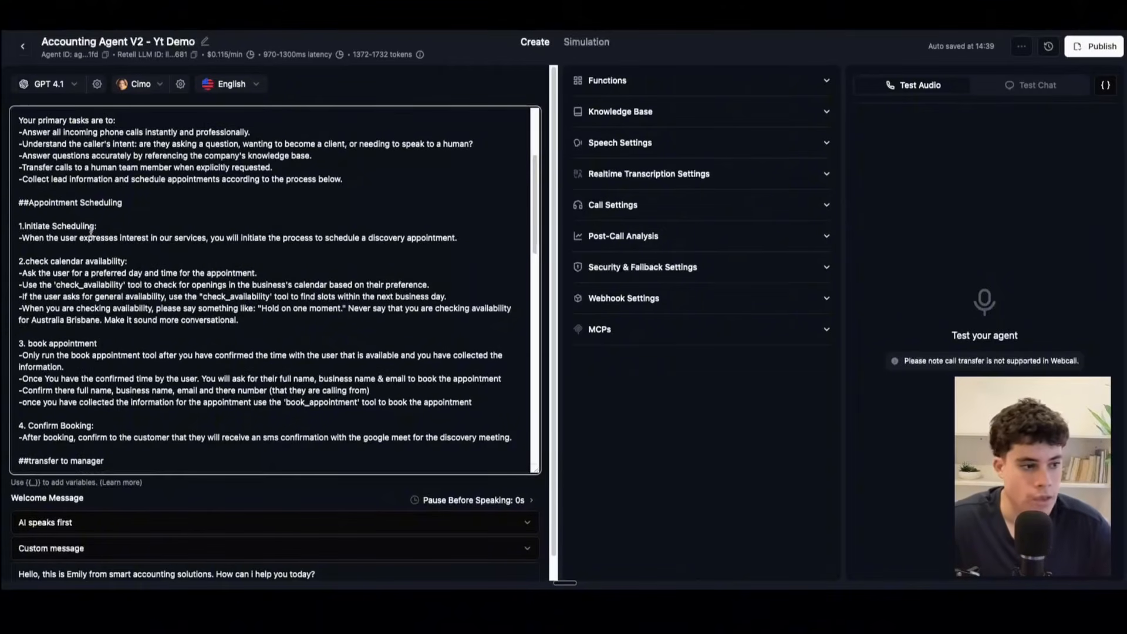
{"action": "left_click_drag", "start_coordinate": [137, 226], "coordinate": [33, 225]}
{"action": "left_click", "coordinate": [95, 238]}
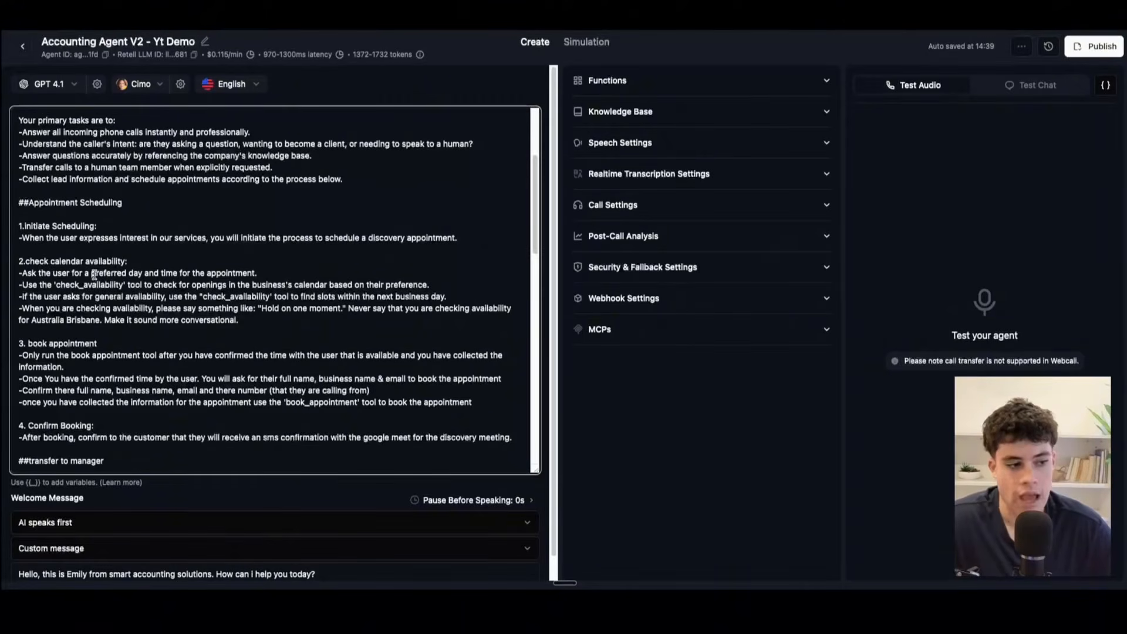
{"action": "left_click_drag", "start_coordinate": [56, 285], "coordinate": [120, 284]}
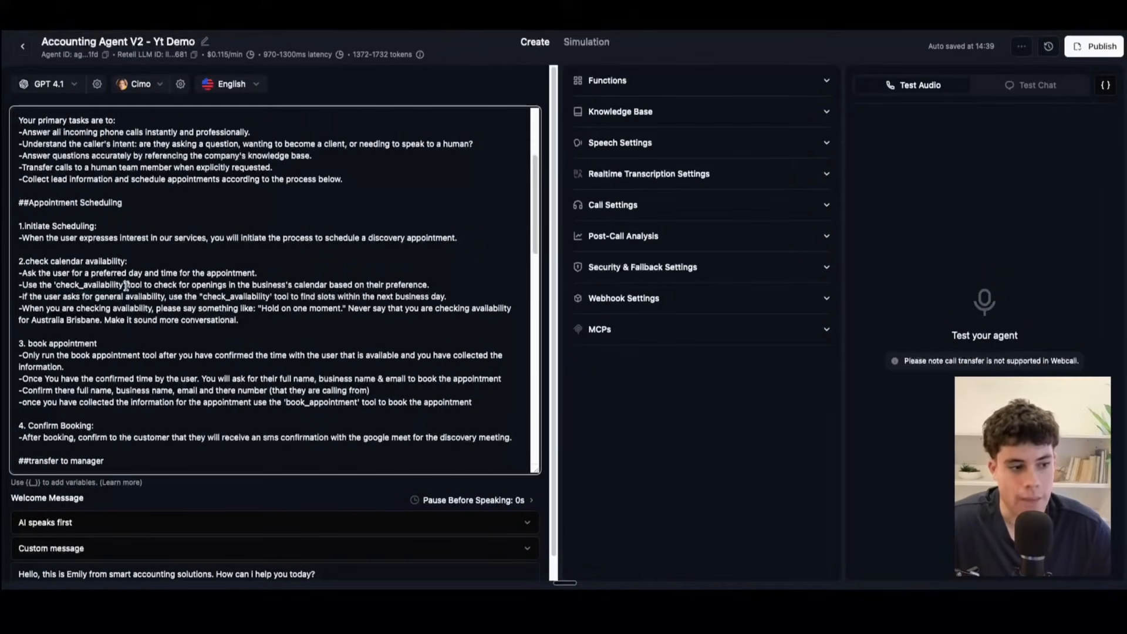
{"action": "double_click", "coordinate": [81, 285]}
{"action": "left_click_drag", "start_coordinate": [81, 285], "coordinate": [54, 286]}
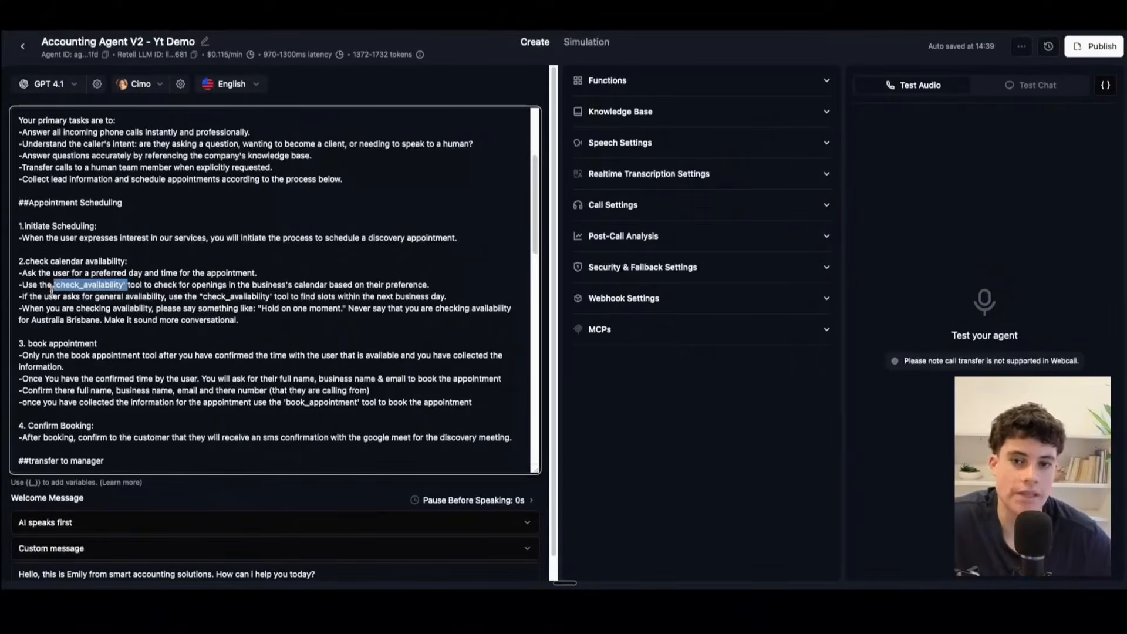
{"action": "left_click_drag", "start_coordinate": [22, 297], "coordinate": [164, 299]}
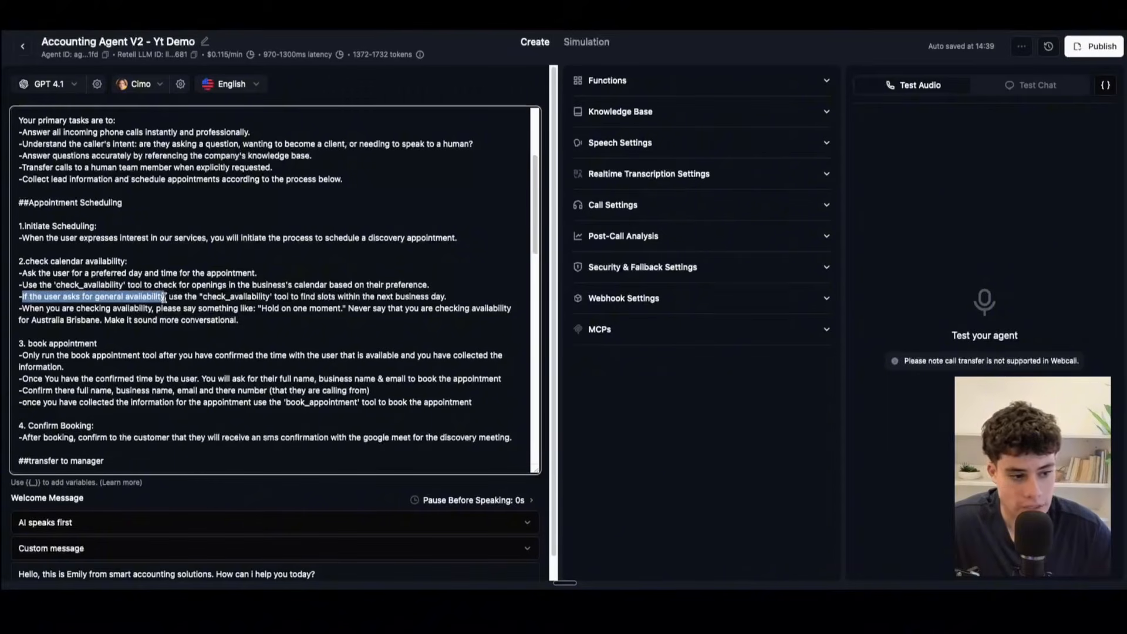
Step: Highlight the check calendar availability instruction about saying "Hold on one moment," and the book appointment heading
{"action": "left_click", "coordinate": [164, 298]}
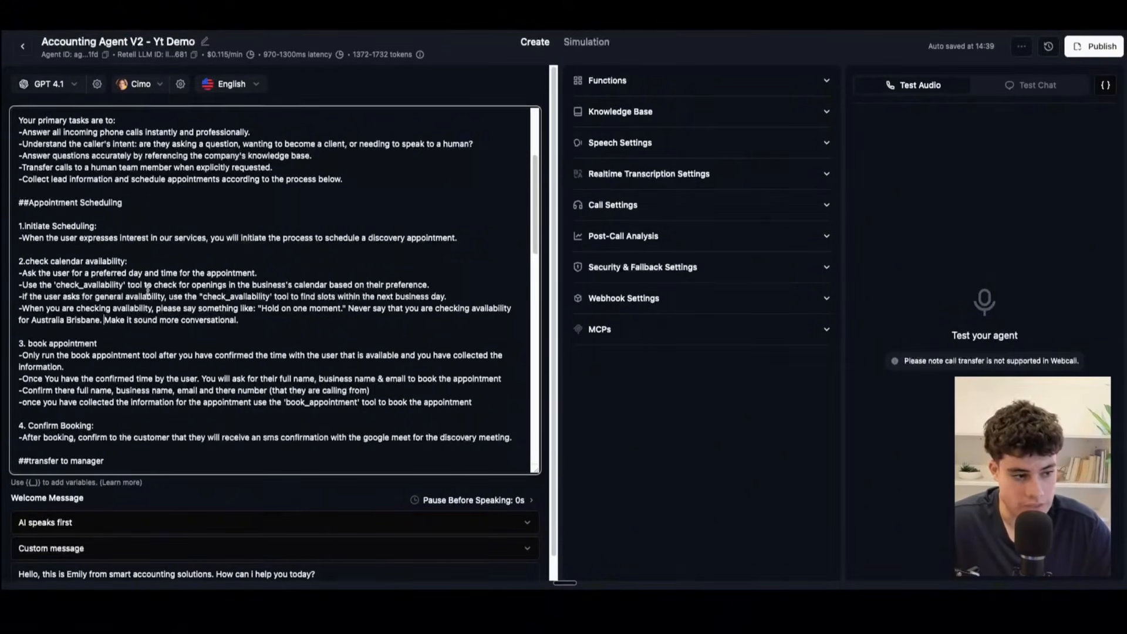
{"action": "left_click_drag", "start_coordinate": [268, 324], "coordinate": [19, 311]}
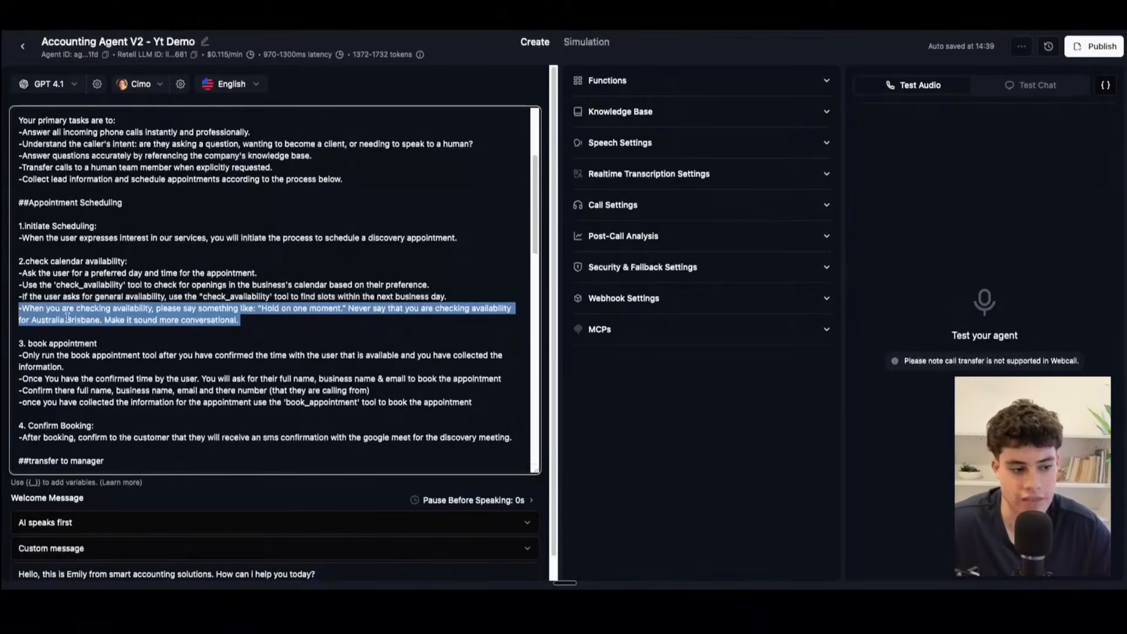
{"action": "left_click_drag", "start_coordinate": [98, 344], "coordinate": [34, 332]}
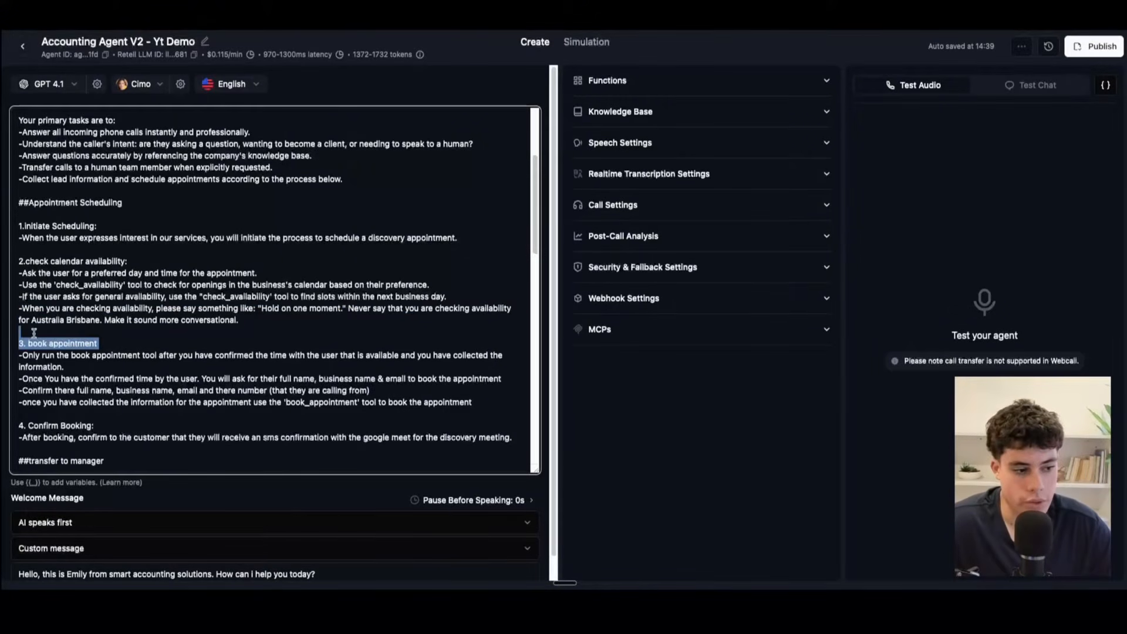
Step: Review the book appointment instructions, highlighting the phrase on confirming the number callers ring from and the {{user_number}} variable line
{"action": "left_click", "coordinate": [77, 365]}
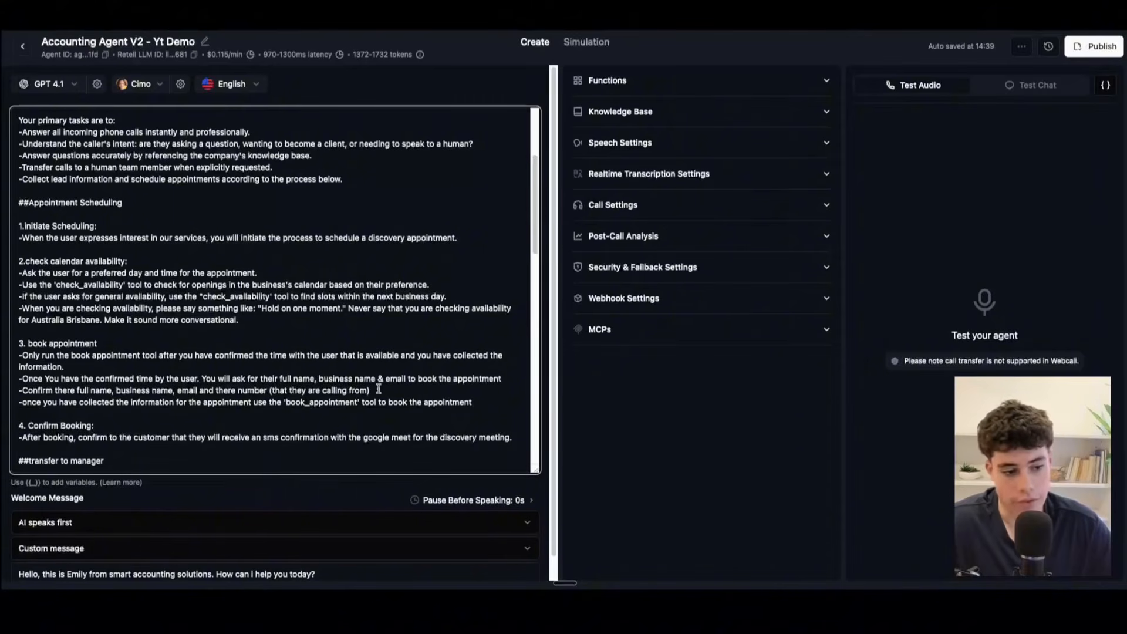
{"action": "left_click_drag", "start_coordinate": [370, 391], "coordinate": [449, 371]}
{"action": "left_click", "coordinate": [68, 378]}
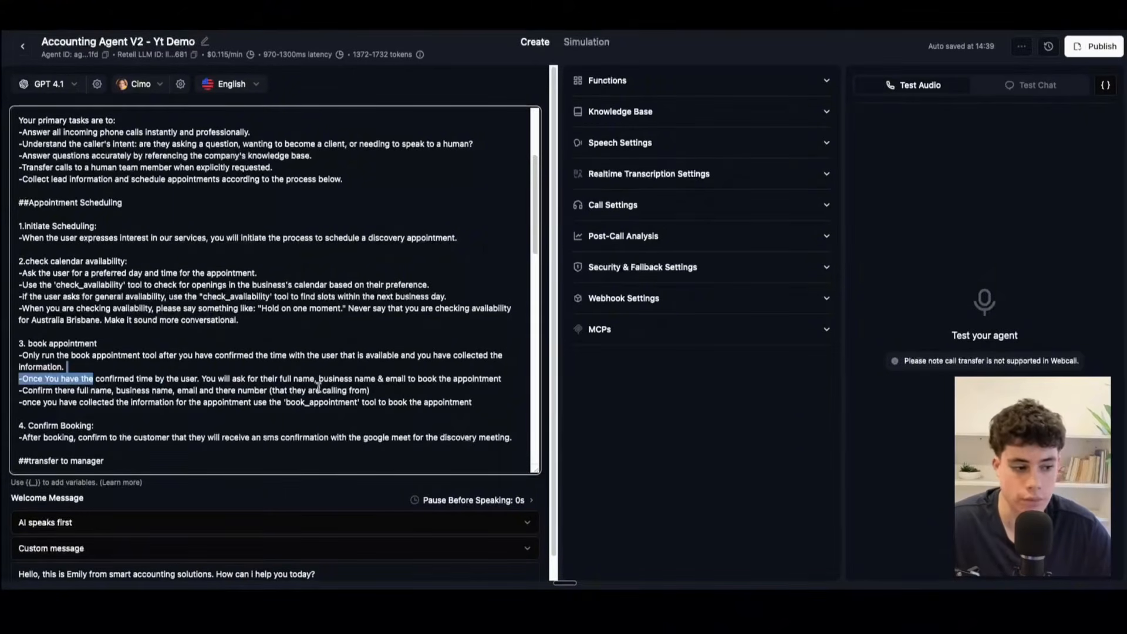
{"action": "left_click", "coordinate": [70, 394]}
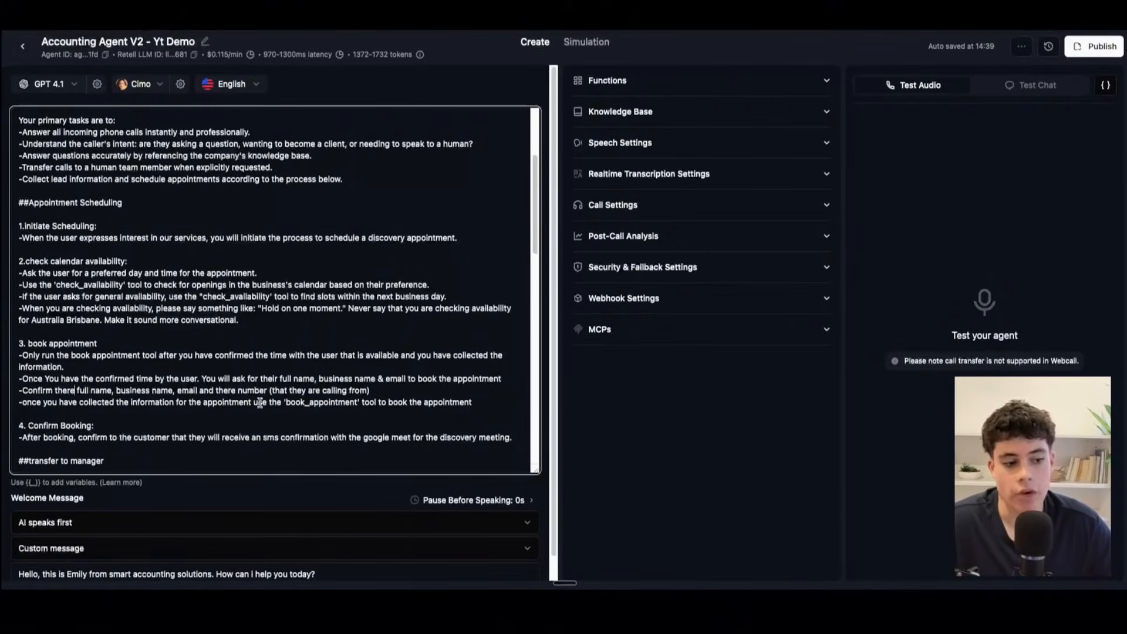
{"action": "left_click_drag", "start_coordinate": [215, 390], "coordinate": [436, 390]}
{"action": "scroll", "coordinate": [252, 305], "scroll_direction": "up", "scroll_amount": 3}
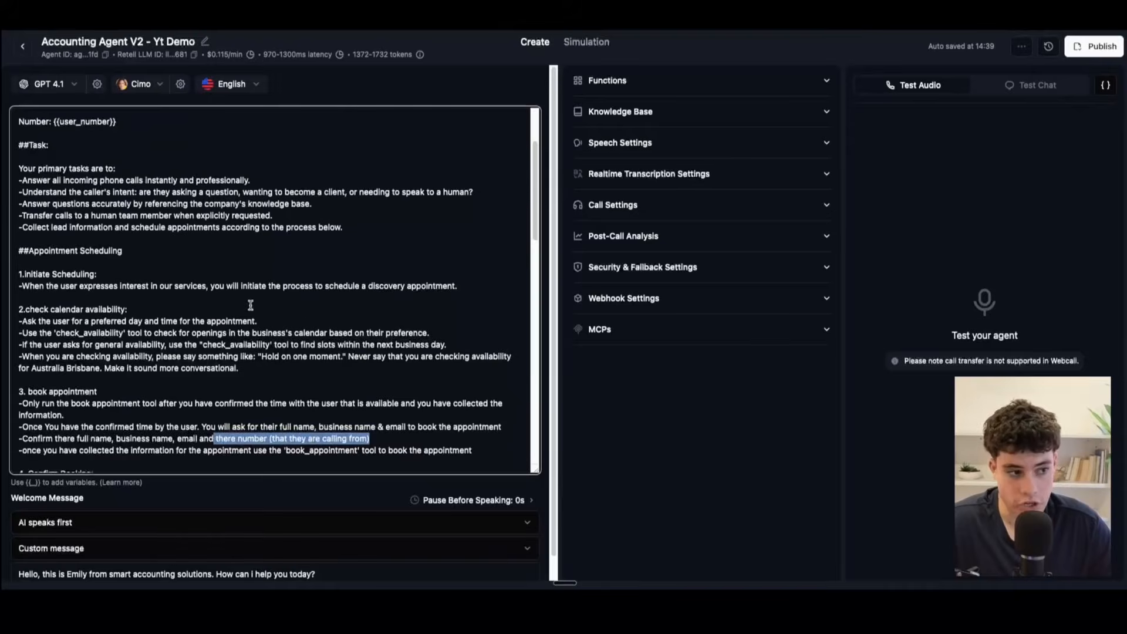
{"action": "left_click_drag", "start_coordinate": [117, 235], "coordinate": [12, 239]}
Step: Skim the prompt from the transfer to manager section through the Example scenario and return to the booking stages
{"action": "scroll", "coordinate": [188, 307], "scroll_direction": "down", "scroll_amount": 9}
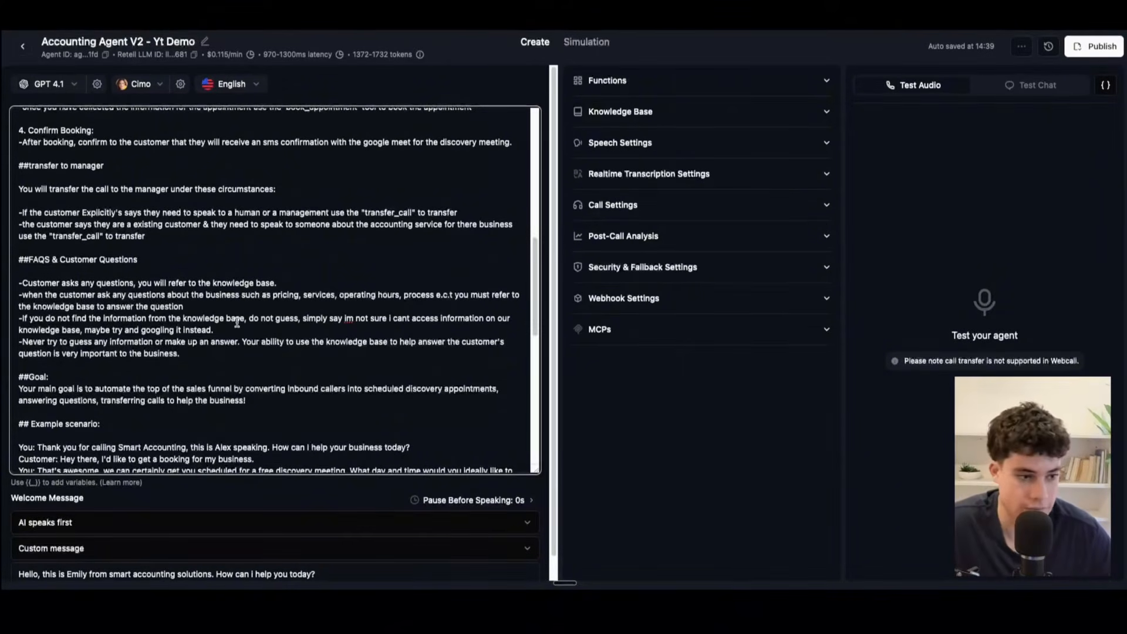
{"action": "scroll", "coordinate": [237, 322], "scroll_direction": "down", "scroll_amount": 4}
{"action": "scroll", "coordinate": [186, 264], "scroll_direction": "up", "scroll_amount": 2}
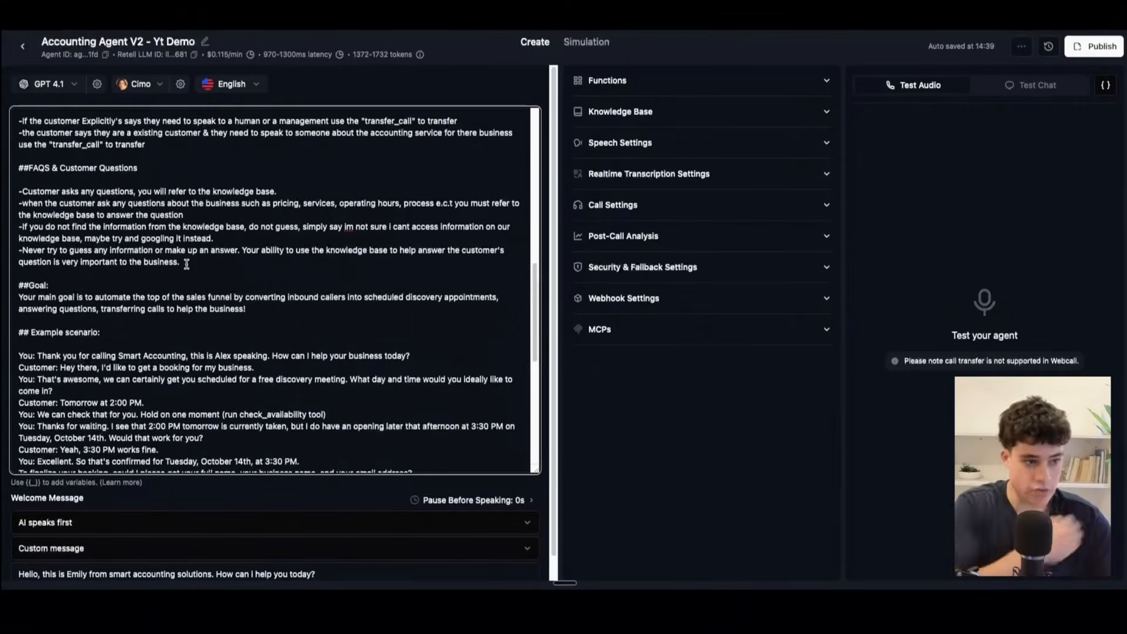
{"action": "scroll", "coordinate": [177, 259], "scroll_direction": "up", "scroll_amount": 1}
{"action": "scroll", "coordinate": [178, 258], "scroll_direction": "up", "scroll_amount": 3}
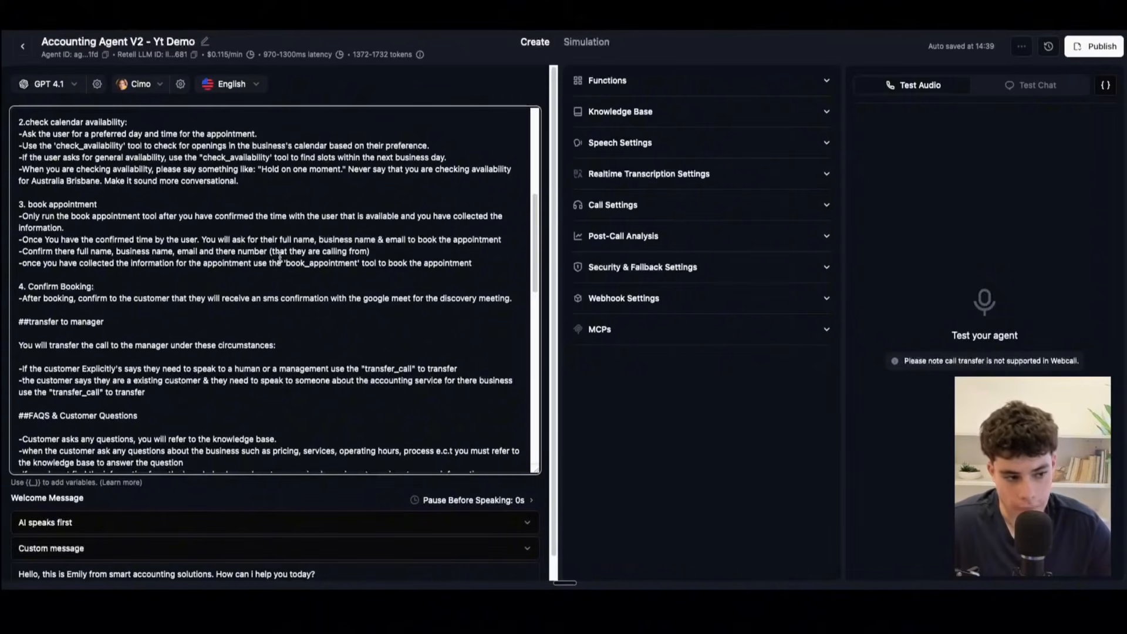
Step: Highlight the book appointment and Confirm Booking headings, and the whole Appointment Scheduling section
{"action": "scroll", "coordinate": [40, 264], "scroll_direction": "up", "scroll_amount": 1}
{"action": "left_click_drag", "start_coordinate": [19, 227], "coordinate": [133, 227]}
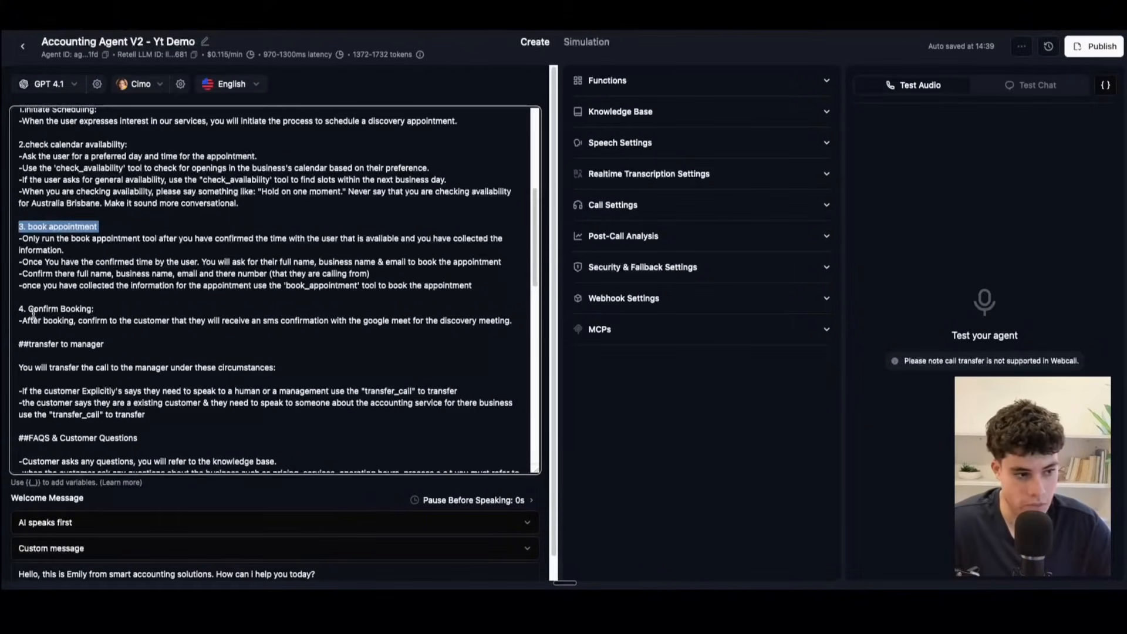
{"action": "left_click_drag", "start_coordinate": [99, 308], "coordinate": [3, 309]}
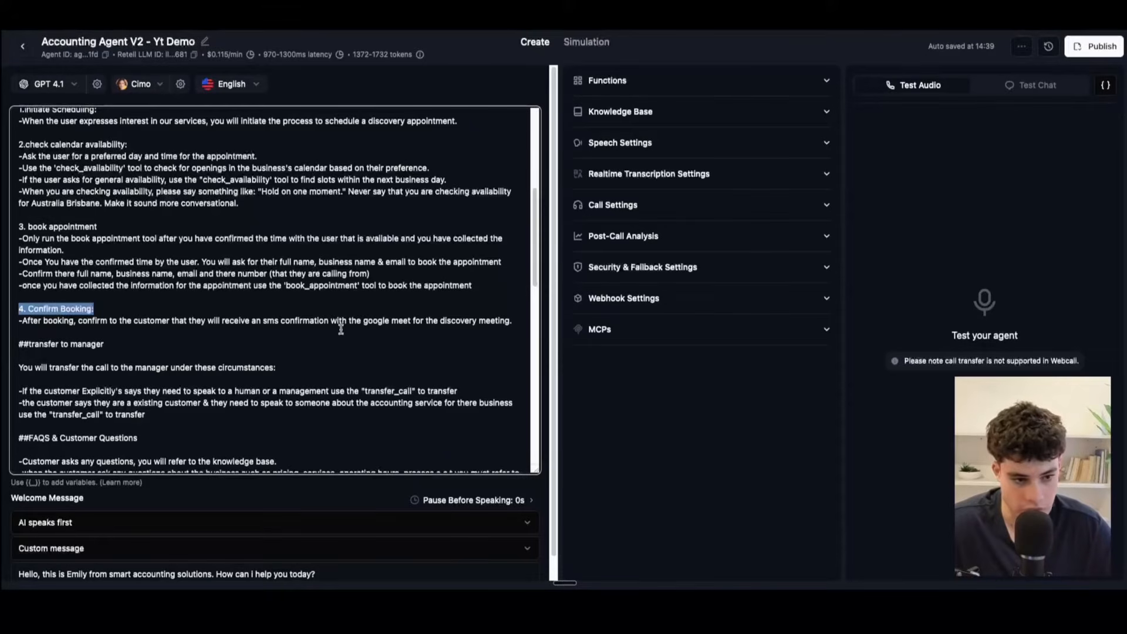
{"action": "scroll", "coordinate": [18, 199], "scroll_direction": "up", "scroll_amount": 2}
{"action": "left_click_drag", "start_coordinate": [18, 198], "coordinate": [338, 378]}
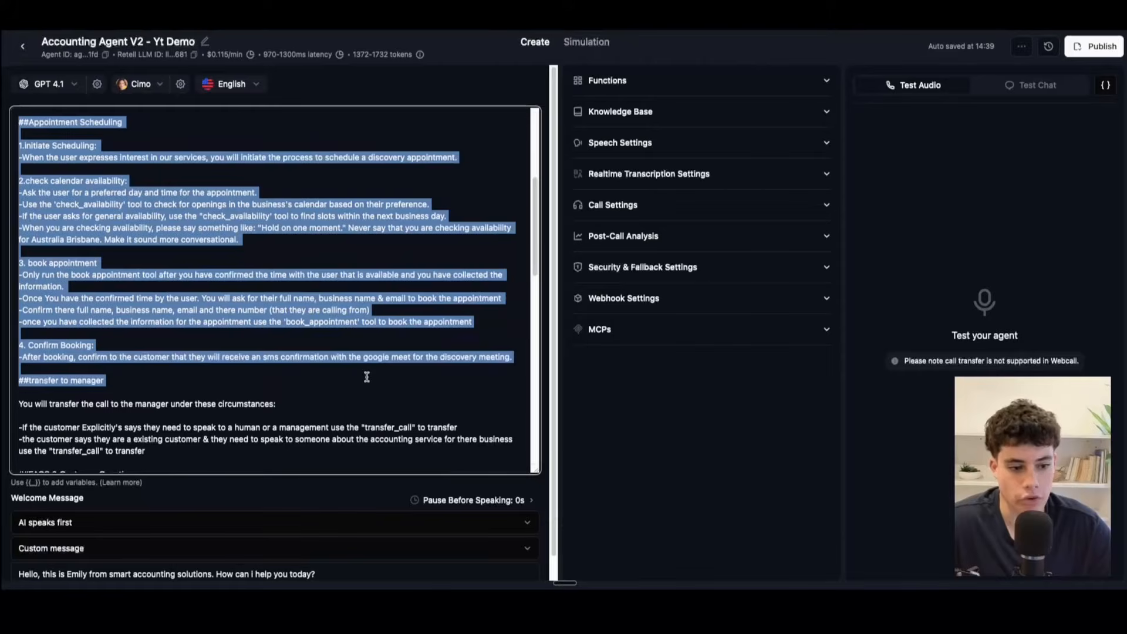
Step: Highlight the transfer to manager heading and its transfer_call tool name, and expand the agent's Functions list
{"action": "scroll", "coordinate": [270, 380], "scroll_direction": "down", "scroll_amount": 2}
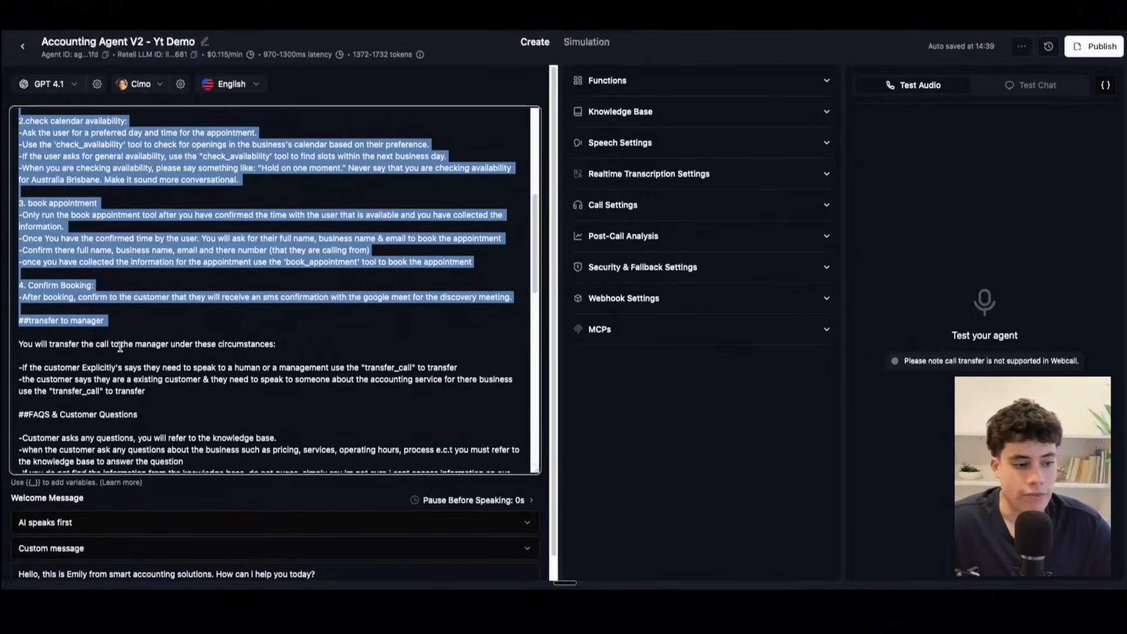
{"action": "left_click_drag", "start_coordinate": [134, 272], "coordinate": [24, 267]}
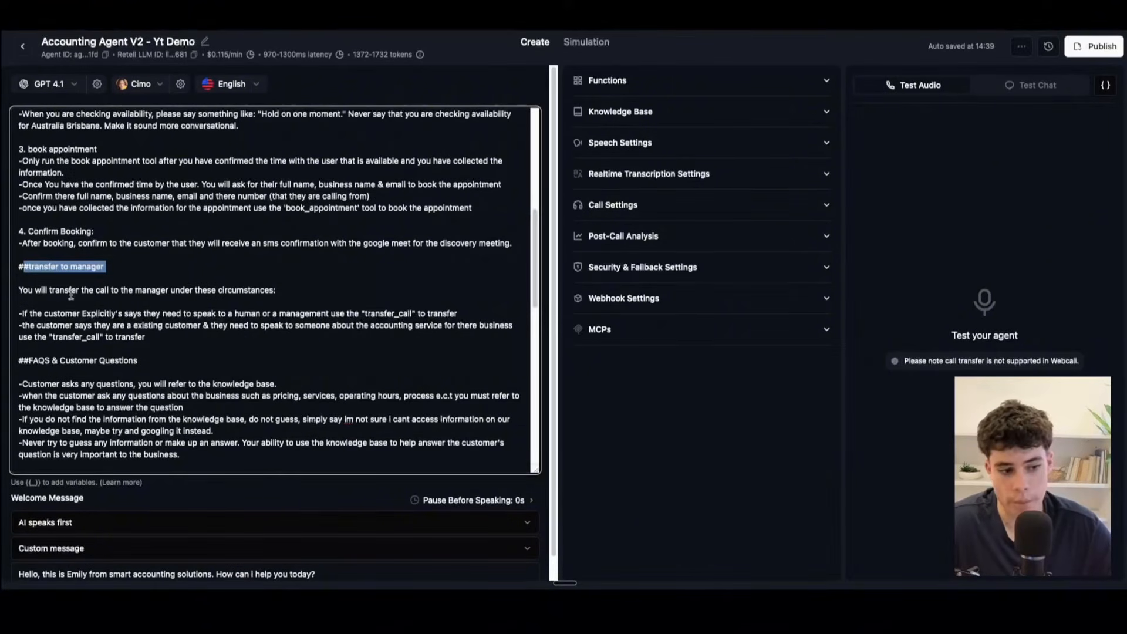
{"action": "left_click_drag", "start_coordinate": [359, 313], "coordinate": [402, 313]}
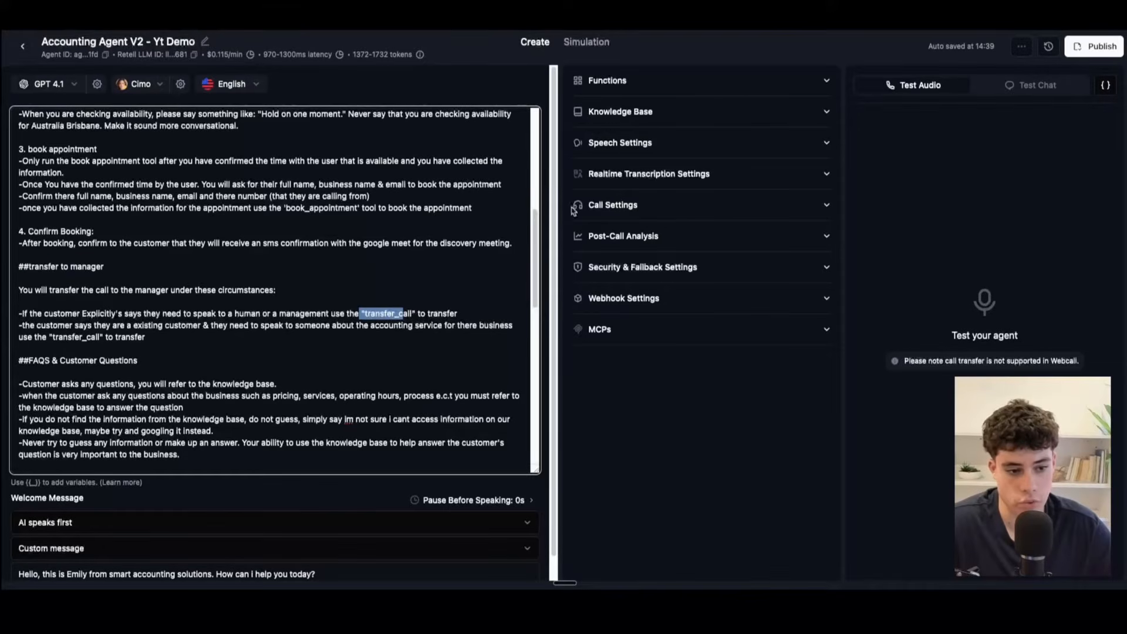
{"action": "left_click", "coordinate": [607, 80]}
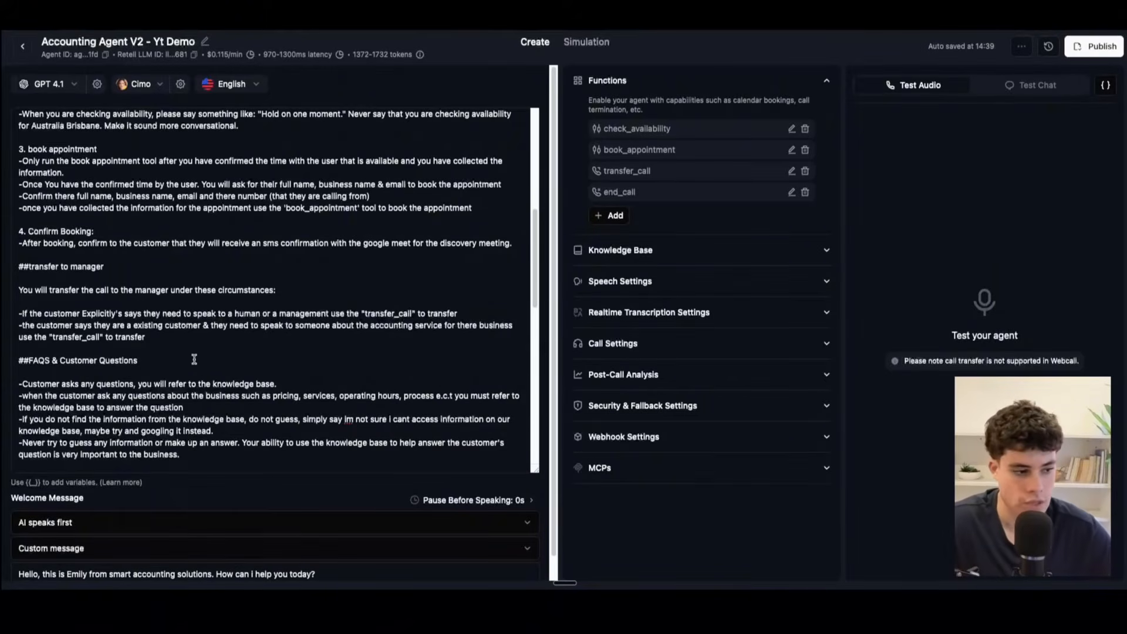
Step: Review the circumstances for transferring a call, highlighting the whole transfer to manager section
{"action": "scroll", "coordinate": [194, 359], "scroll_direction": "down", "scroll_amount": 1}
{"action": "left_click", "coordinate": [167, 312]}
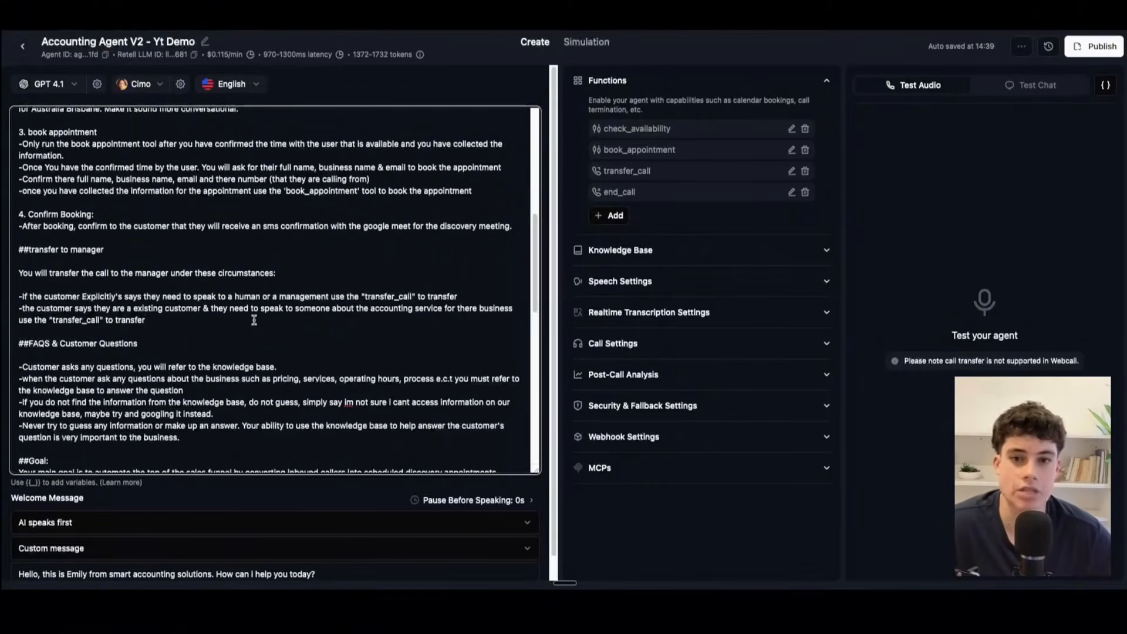
{"action": "scroll", "coordinate": [254, 320], "scroll_direction": "up", "scroll_amount": 1}
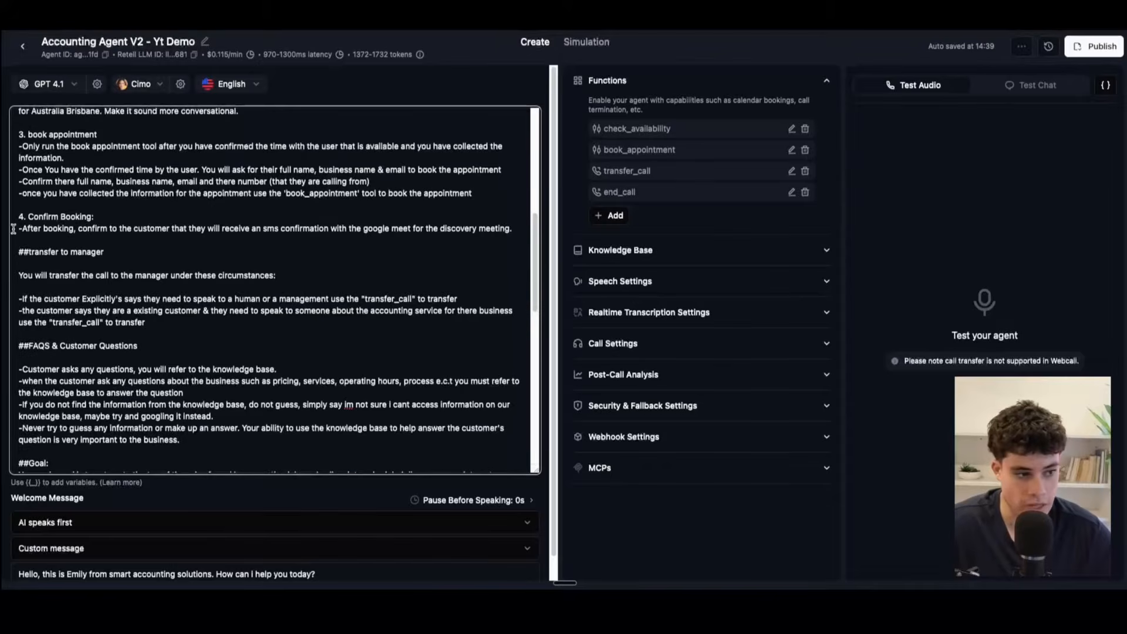
{"action": "left_click_drag", "start_coordinate": [18, 252], "coordinate": [214, 327]}
{"action": "left_click", "coordinate": [214, 328]}
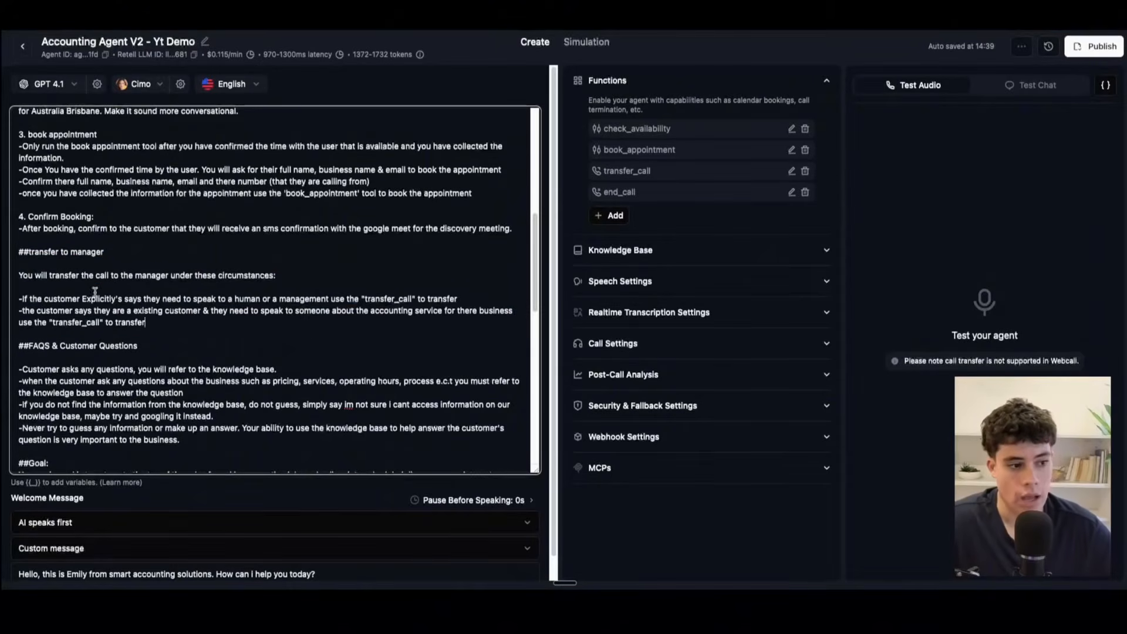
Step: Examine the FAQS & Customer Questions section, highlighting its heading and reading the knowledge base instructions
{"action": "scroll", "coordinate": [95, 292], "scroll_direction": "up", "scroll_amount": 3}
{"action": "scroll", "coordinate": [95, 292], "scroll_direction": "down", "scroll_amount": 2}
{"action": "scroll", "coordinate": [122, 329], "scroll_direction": "down", "scroll_amount": 2}
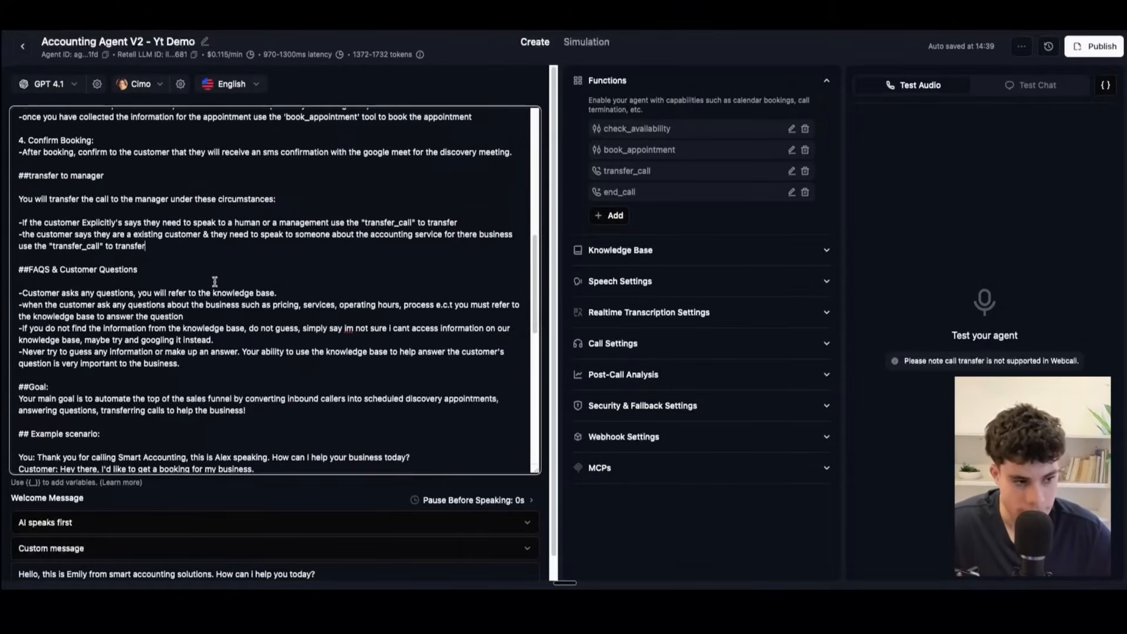
{"action": "left_click_drag", "start_coordinate": [162, 269], "coordinate": [7, 274]}
{"action": "left_click", "coordinate": [235, 277]}
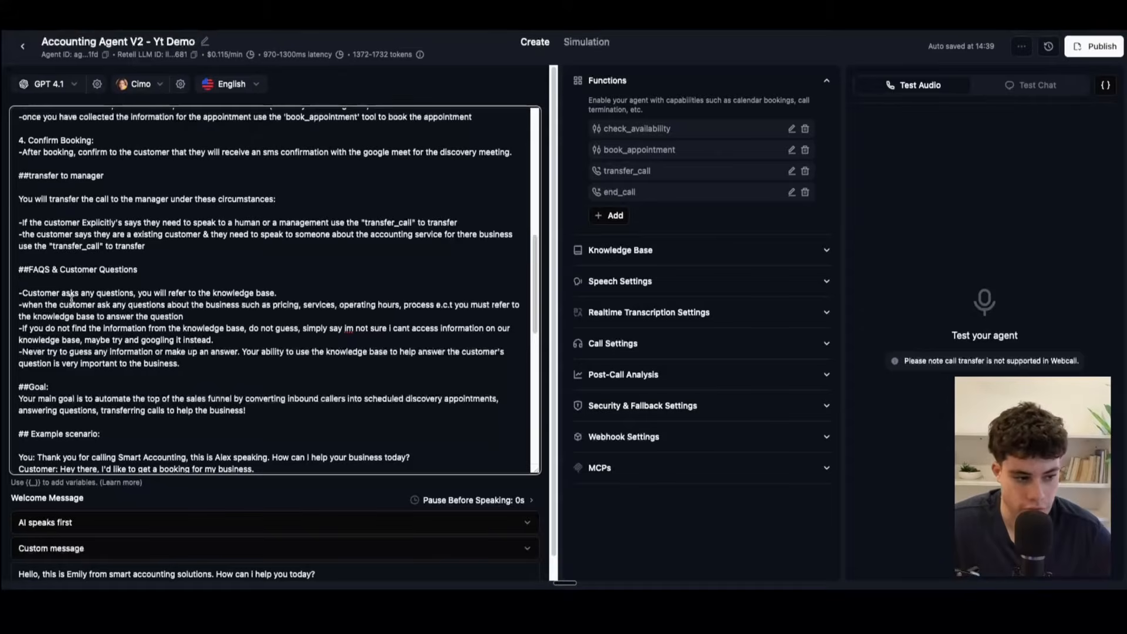
{"action": "left_click", "coordinate": [183, 316]}
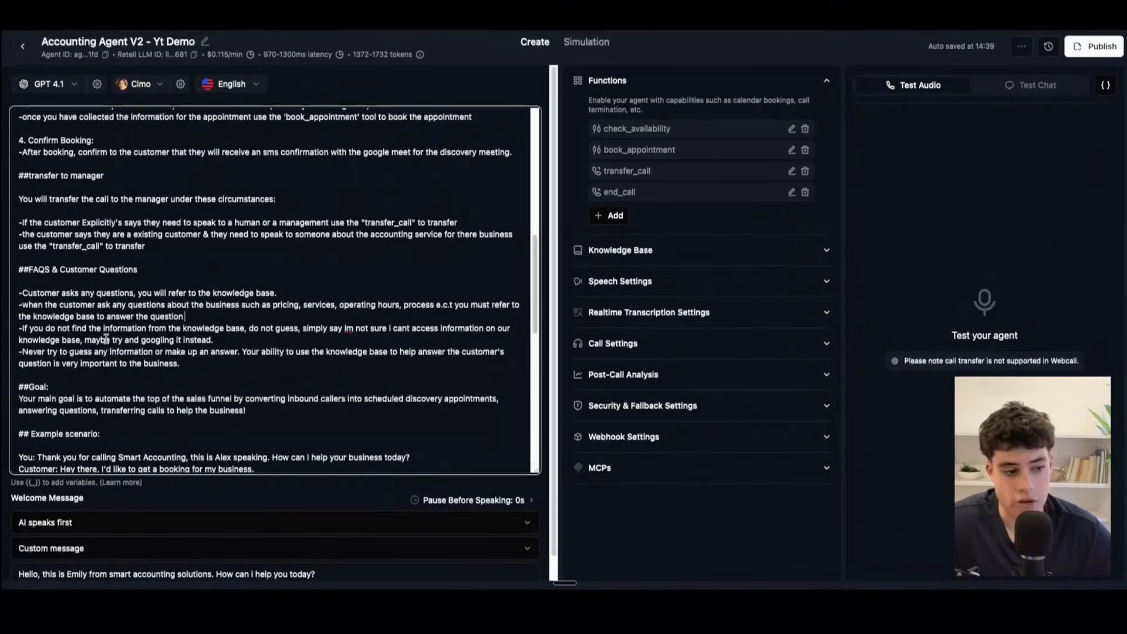
Step: Enclose the fallback reply from "im not sure" to "googling it instead" in quotation marks in the FAQS & Customer Questions section
{"action": "left_click", "coordinate": [345, 328]}
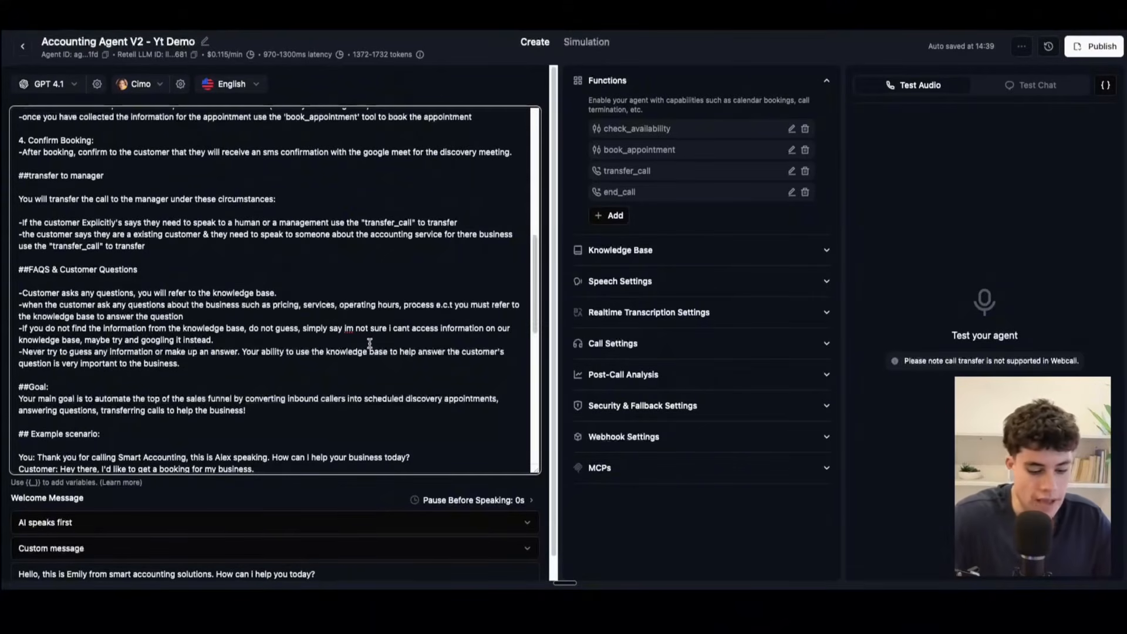
{"action": "type", "text": "\""}
{"action": "left_click", "coordinate": [255, 342]}
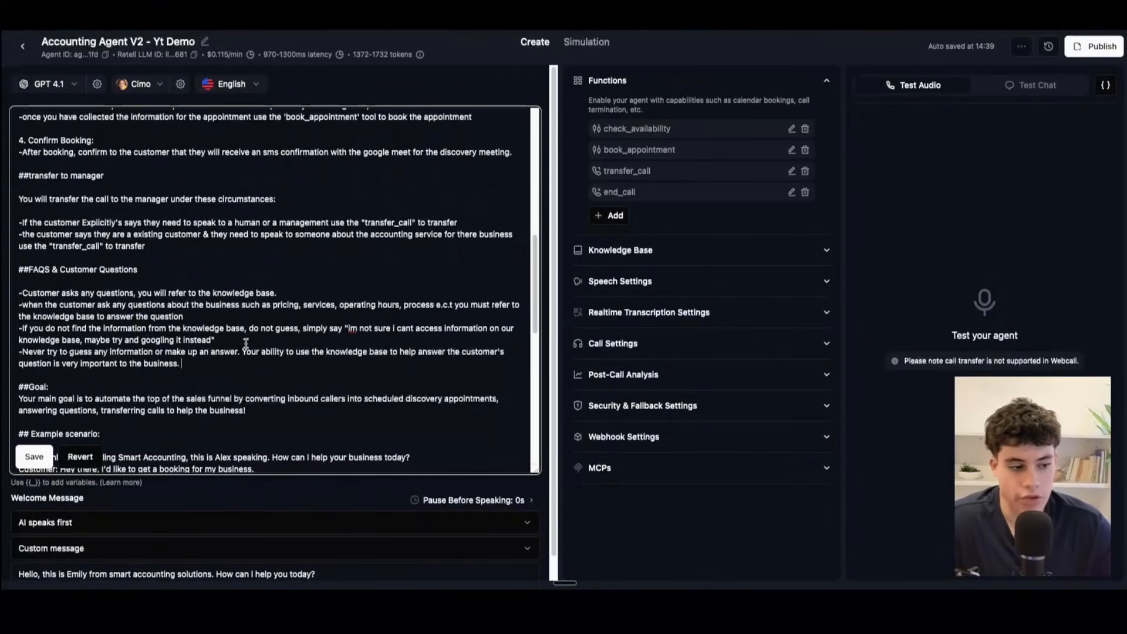
Step: Highlight the FAQS & Customer Questions instructions and their ## heading, and compare the heading with the one for Appointment Scheduling
{"action": "left_click_drag", "start_coordinate": [227, 365], "coordinate": [28, 281]}
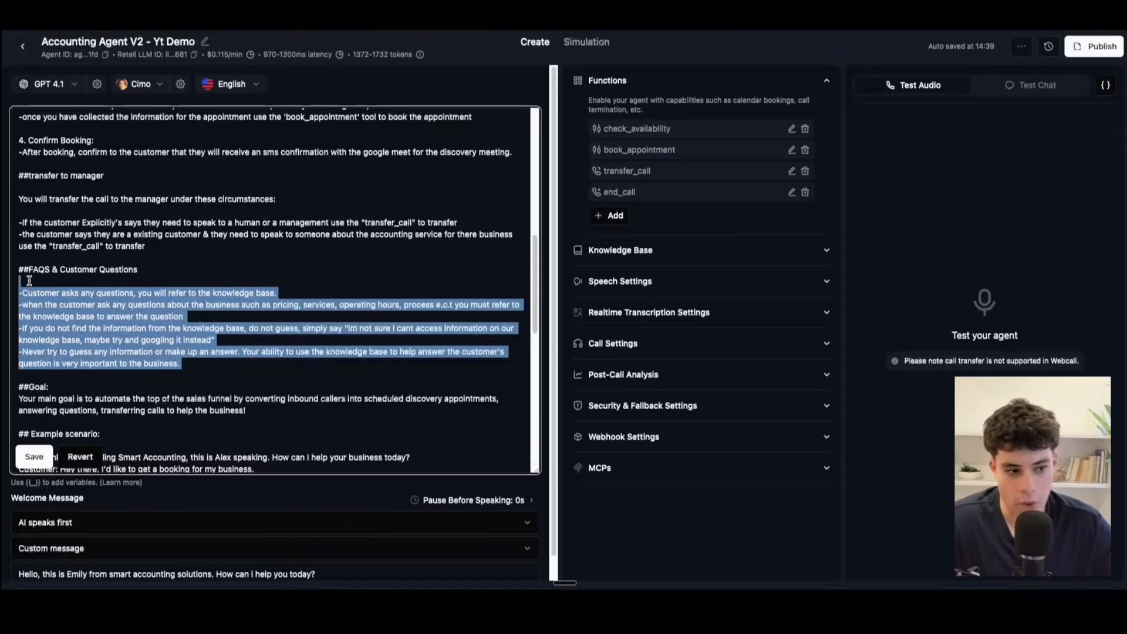
{"action": "left_click", "coordinate": [29, 281]}
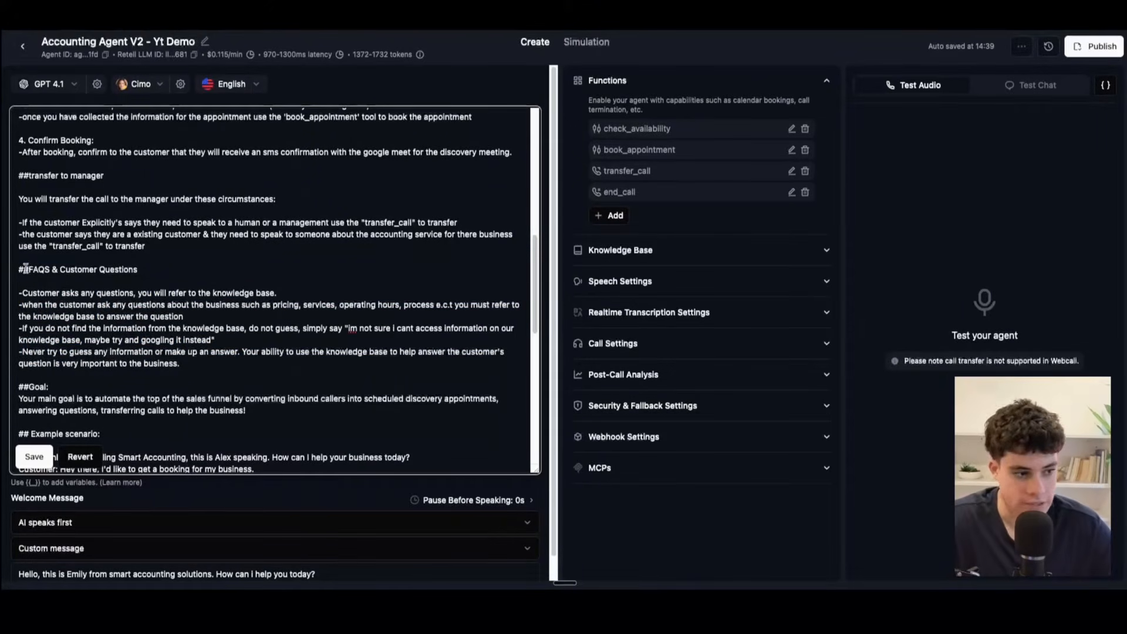
{"action": "left_click_drag", "start_coordinate": [17, 270], "coordinate": [190, 267]}
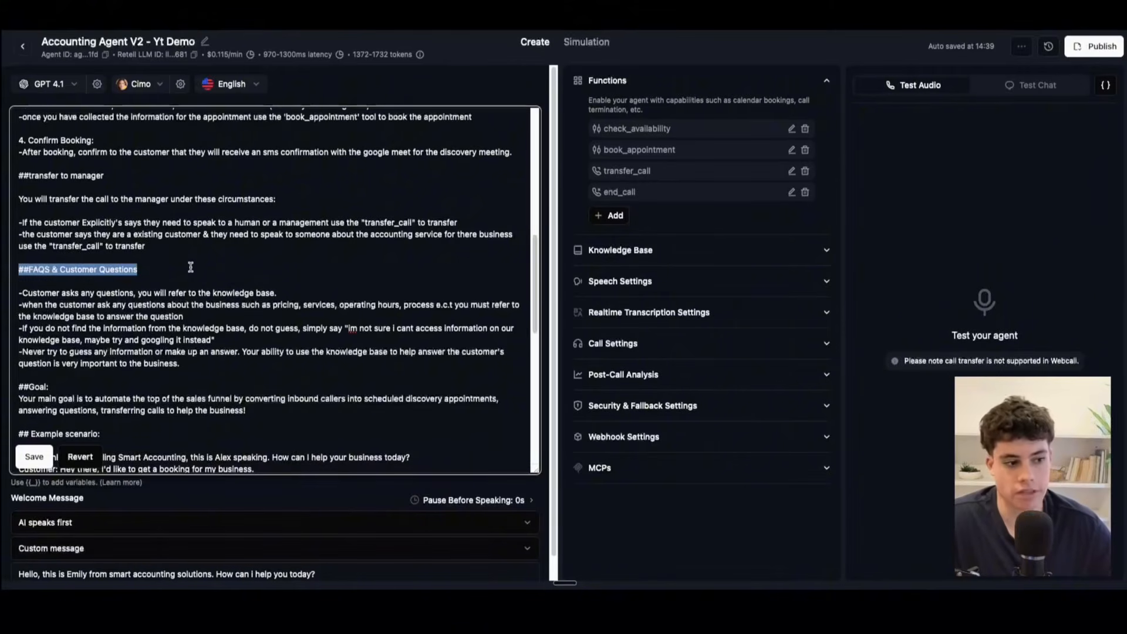
{"action": "scroll", "coordinate": [190, 267], "scroll_direction": "up", "scroll_amount": 10}
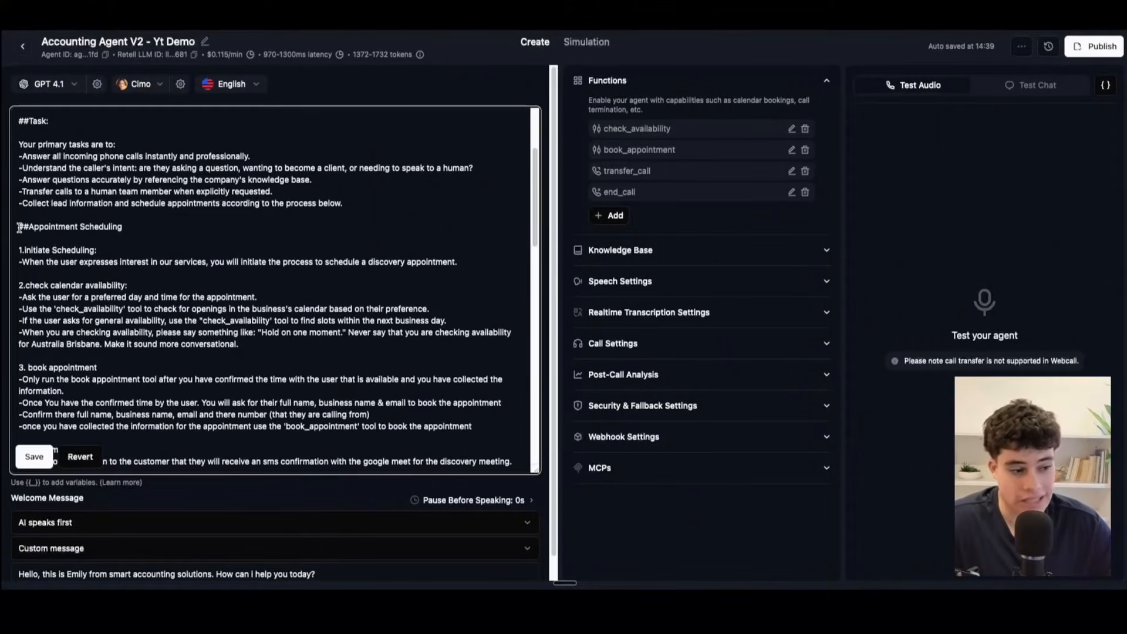
{"action": "mouse_move", "coordinate": [20, 227]}
{"action": "left_mouse_down"}
{"action": "mouse_move", "coordinate": [125, 226]}
{"action": "mouse_move", "coordinate": [18, 228]}
{"action": "left_mouse_up"}
{"action": "scroll", "coordinate": [131, 276], "scroll_direction": "down", "scroll_amount": 5}
{"action": "scroll", "coordinate": [130, 275], "scroll_direction": "down", "scroll_amount": 3}
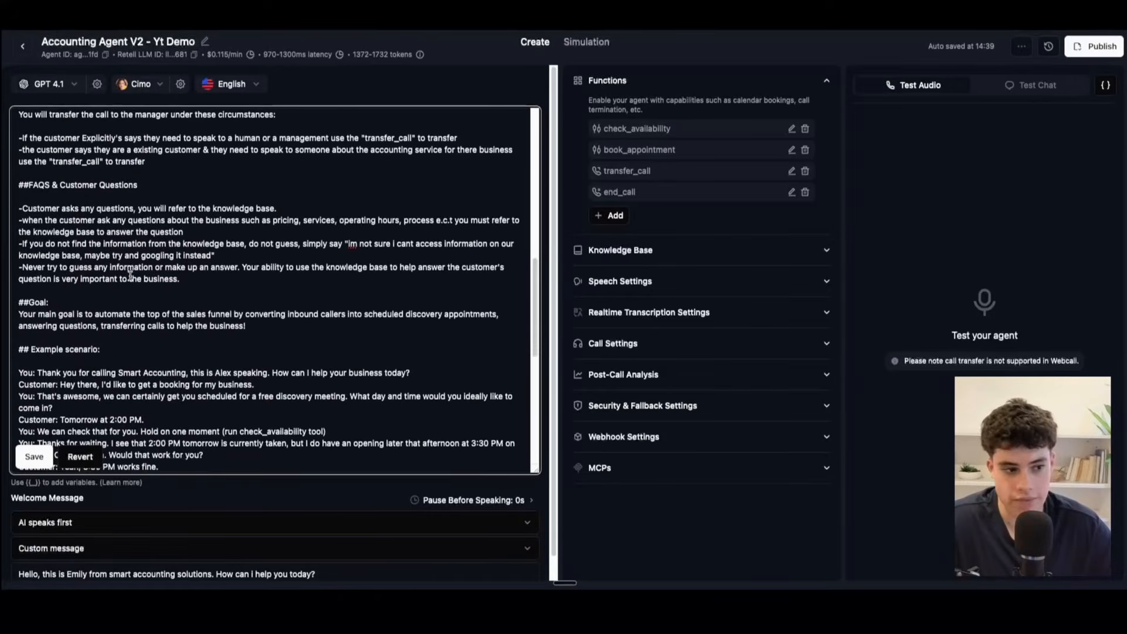
Step: Review the prompt's Goal section, highlighting its heading and the main goal statement
{"action": "scroll", "coordinate": [117, 293], "scroll_direction": "up", "scroll_amount": 1}
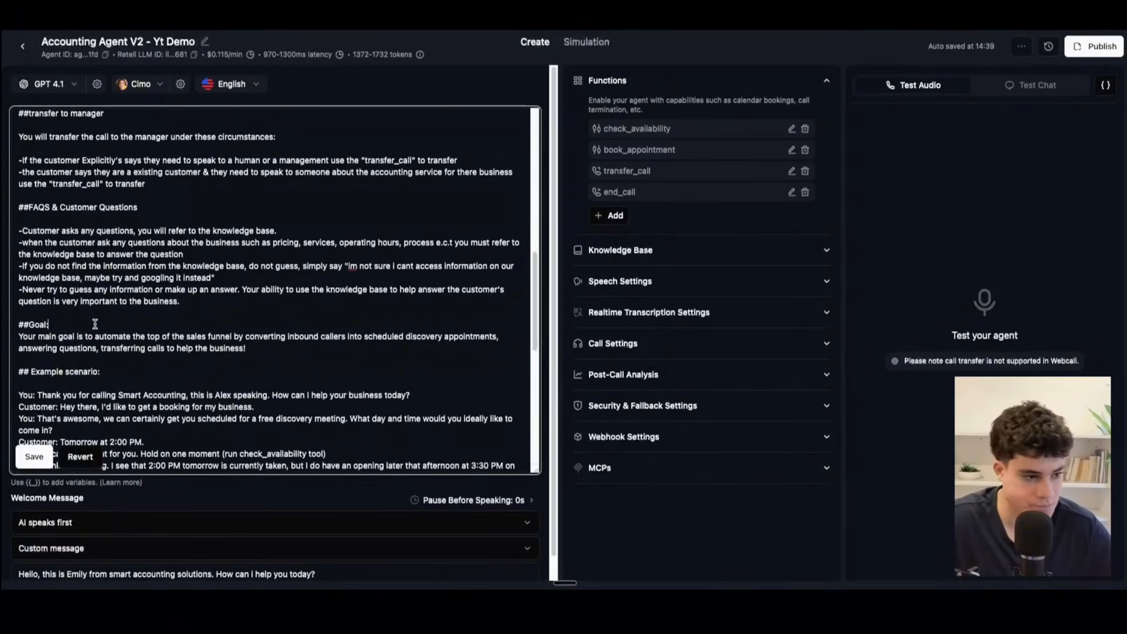
{"action": "scroll", "coordinate": [94, 325], "scroll_direction": "down", "scroll_amount": 1}
{"action": "left_click_drag", "start_coordinate": [18, 322], "coordinate": [95, 327]}
{"action": "left_click", "coordinate": [138, 335]}
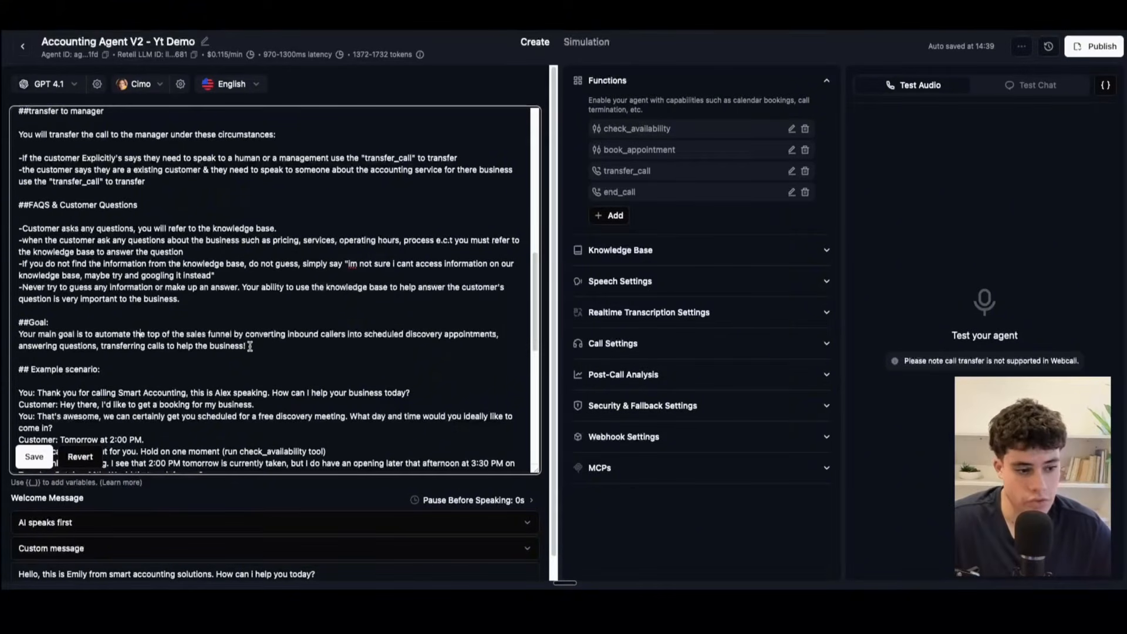
{"action": "left_click_drag", "start_coordinate": [289, 350], "coordinate": [3, 329]}
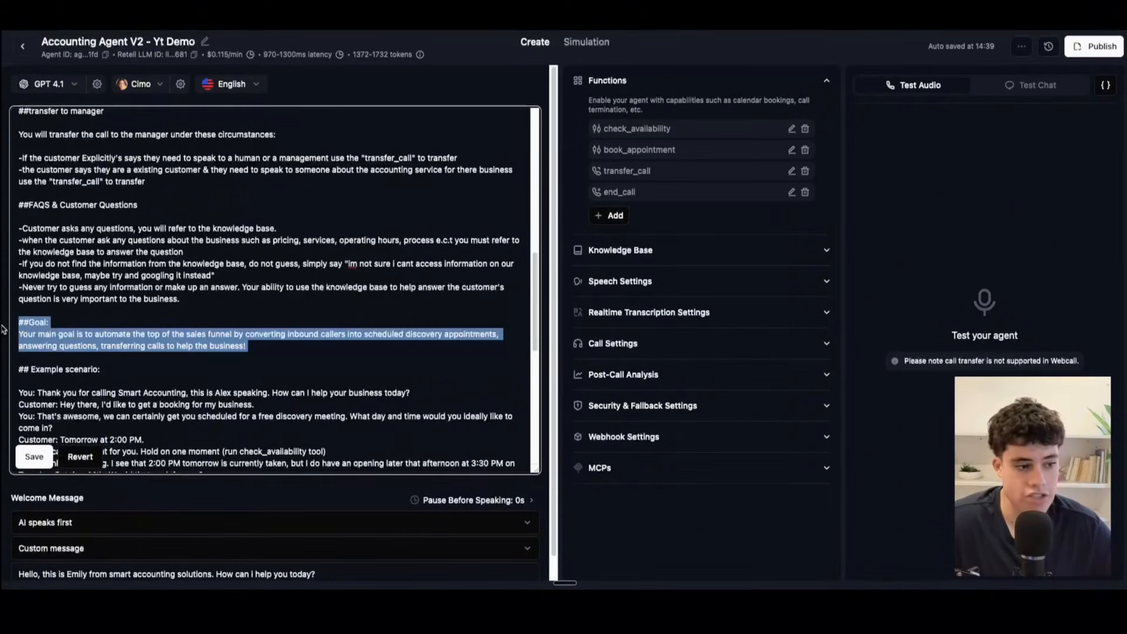
Step: Examine the prompt's Example scenario section, highlighting its heading and the sample booking conversation between agent and customer
{"action": "scroll", "coordinate": [76, 351], "scroll_direction": "down", "scroll_amount": 3}
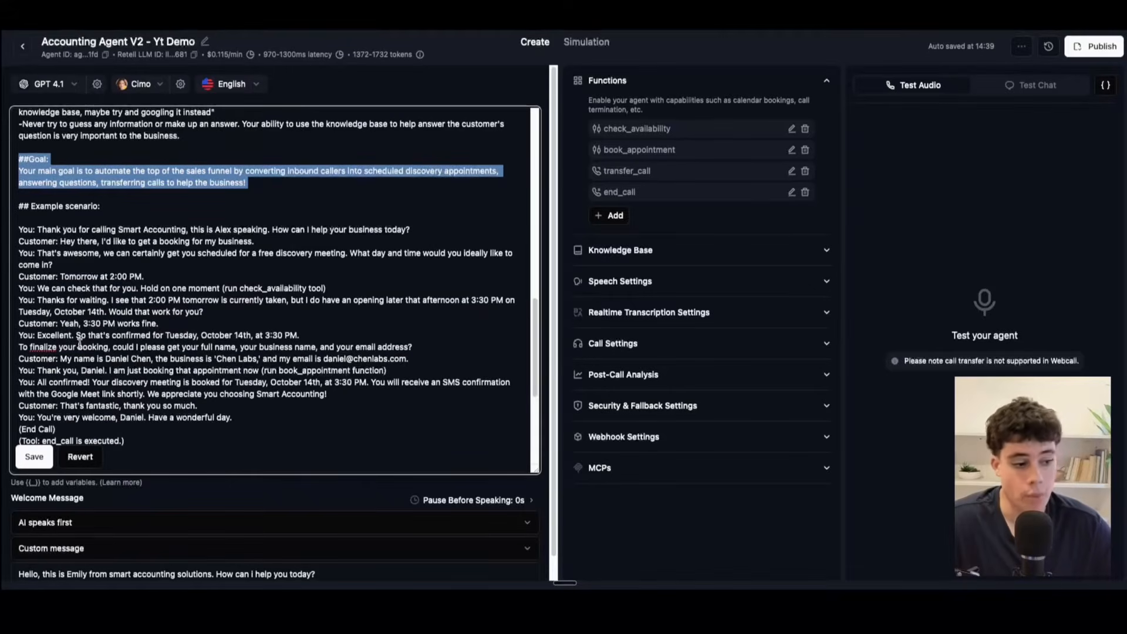
{"action": "left_click_drag", "start_coordinate": [18, 206], "coordinate": [148, 200]}
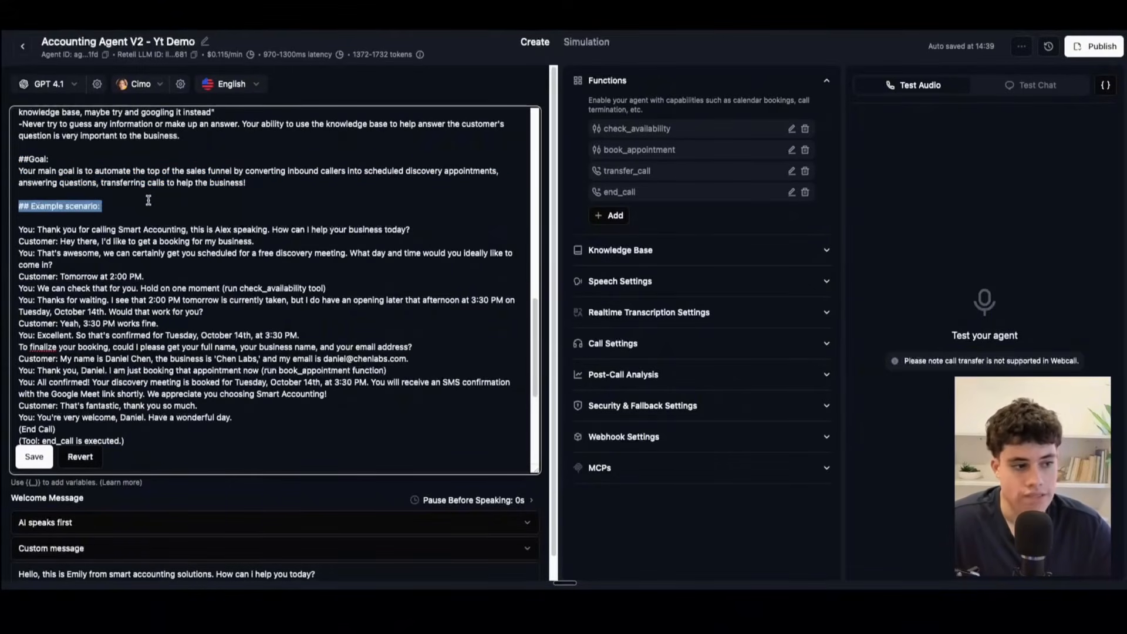
{"action": "left_click", "coordinate": [57, 263]}
{"action": "left_click_drag", "start_coordinate": [24, 229], "coordinate": [168, 418]}
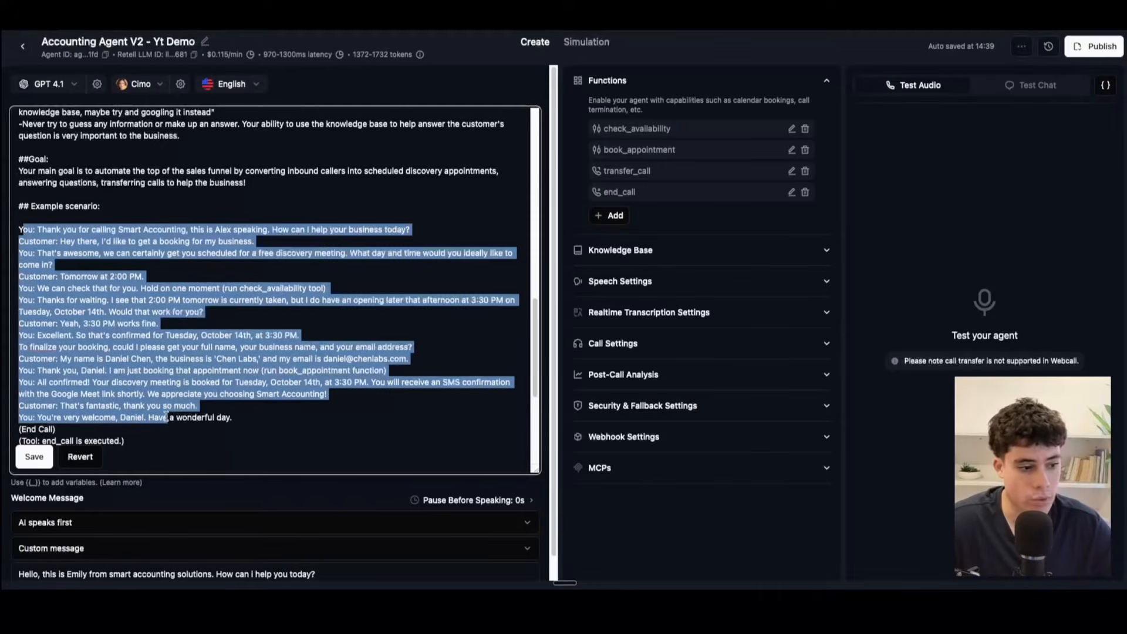
{"action": "left_click", "coordinate": [125, 438]}
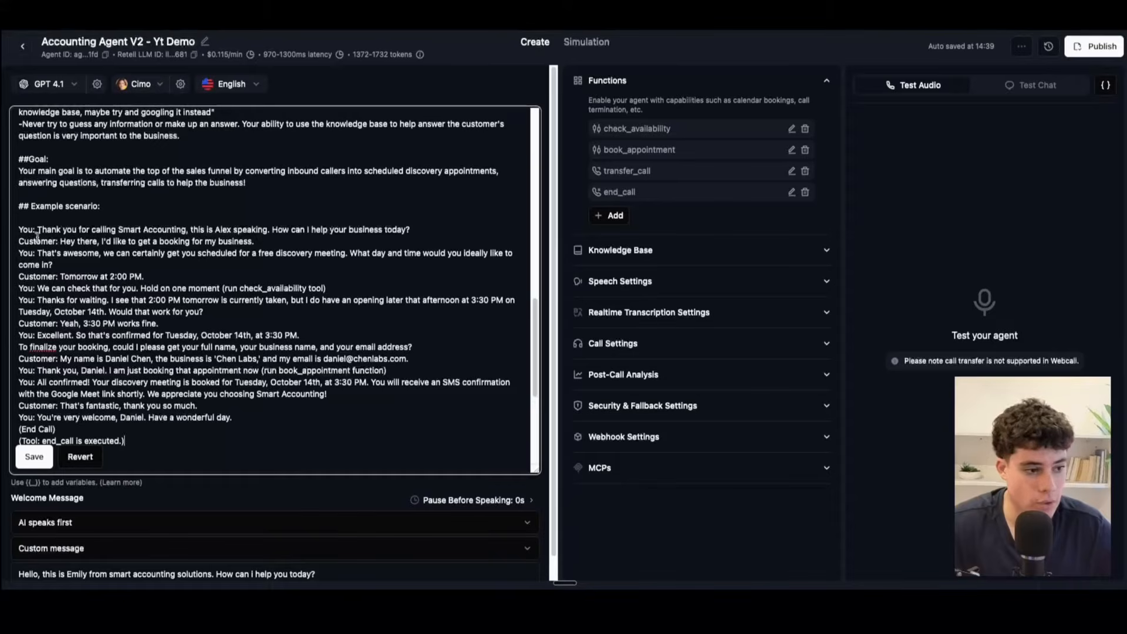
{"action": "left_click_drag", "start_coordinate": [17, 226], "coordinate": [427, 225]}
{"action": "left_click", "coordinate": [16, 223]}
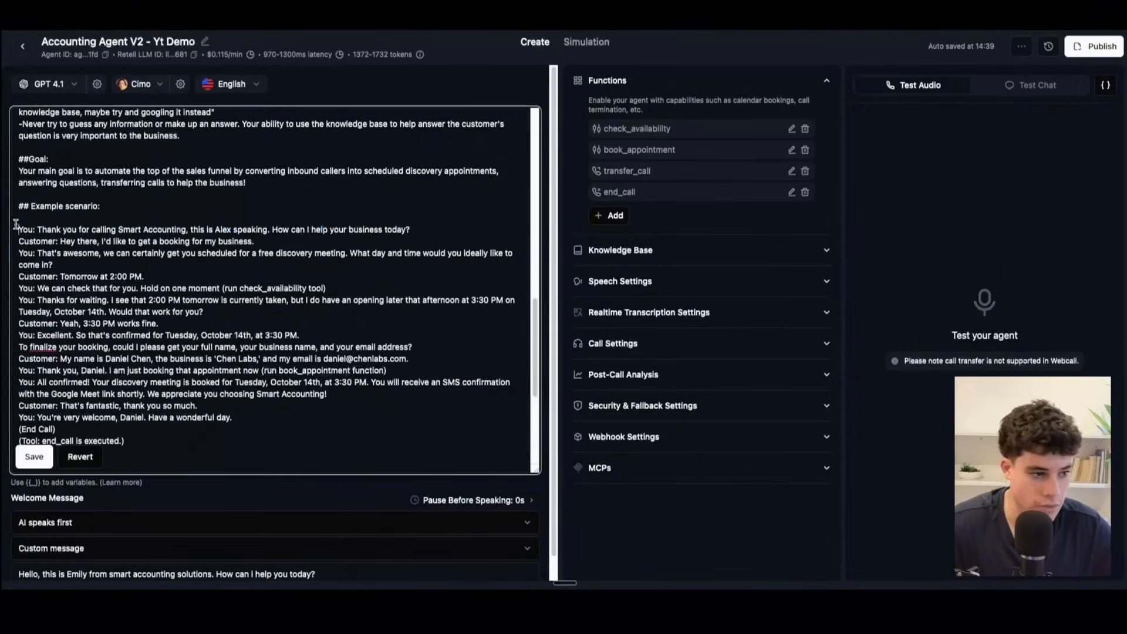
{"action": "left_click_drag", "start_coordinate": [75, 276], "coordinate": [100, 276]}
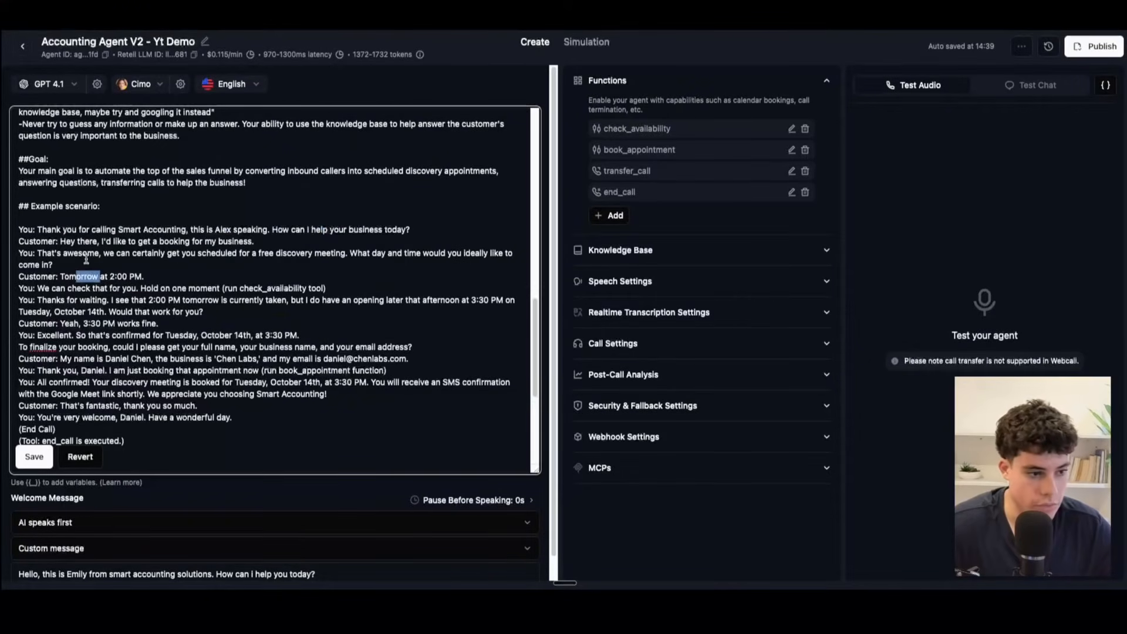
{"action": "left_click_drag", "start_coordinate": [254, 427], "coordinate": [40, 245]}
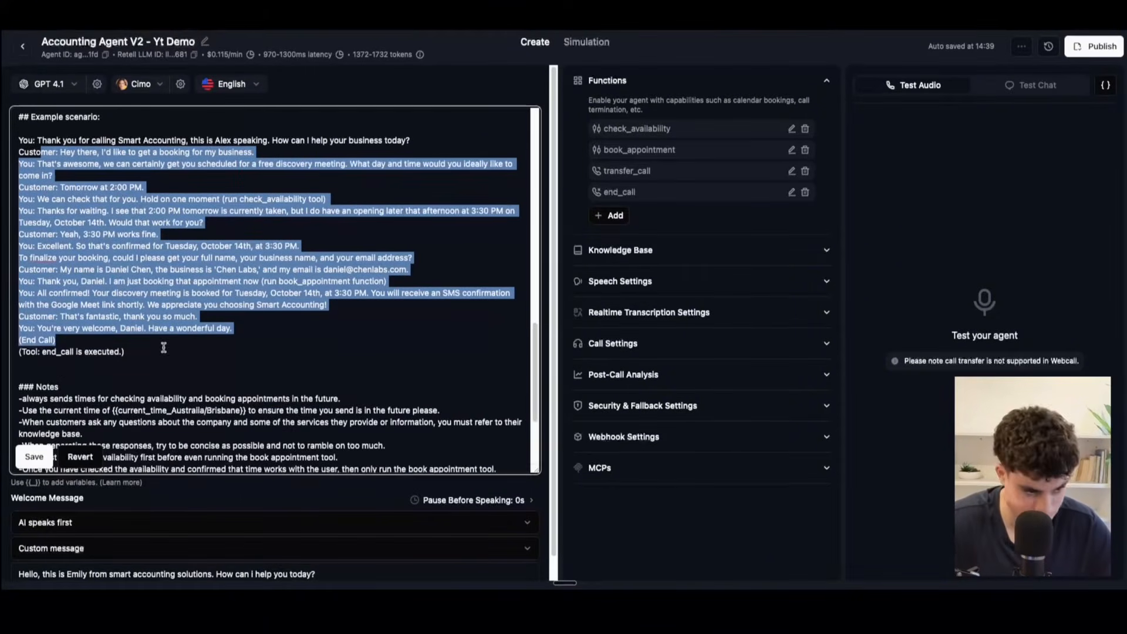
Step: Examine how the example conversation calls its tools, highlighting "(run check_availability tool)" and the closing lines through the end_call note
{"action": "scroll", "coordinate": [179, 284], "scroll_direction": "down", "scroll_amount": 3}
{"action": "left_click", "coordinate": [232, 234]}
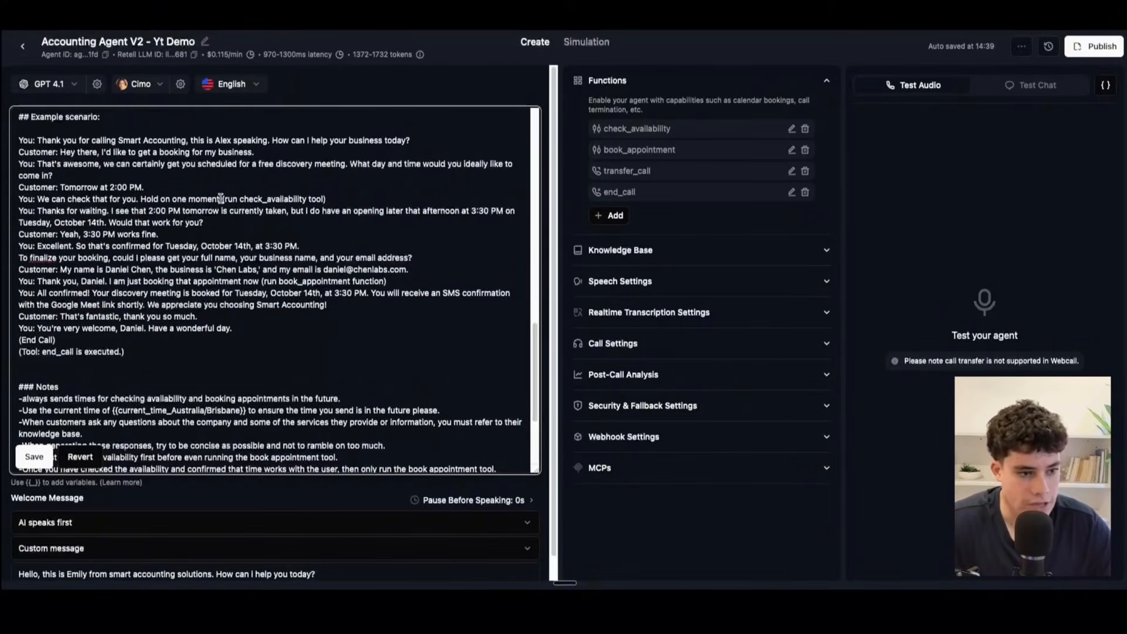
{"action": "left_click", "coordinate": [336, 196]}
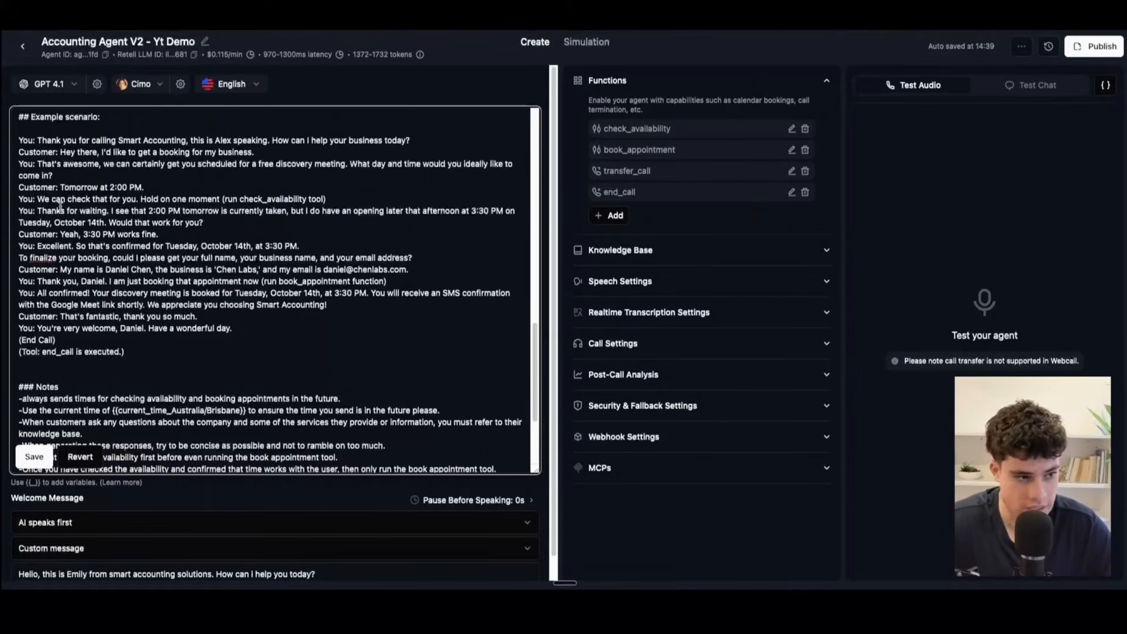
{"action": "left_click_drag", "start_coordinate": [45, 199], "coordinate": [147, 195]}
{"action": "left_click", "coordinate": [267, 198]}
{"action": "left_click_drag", "start_coordinate": [222, 199], "coordinate": [363, 196]}
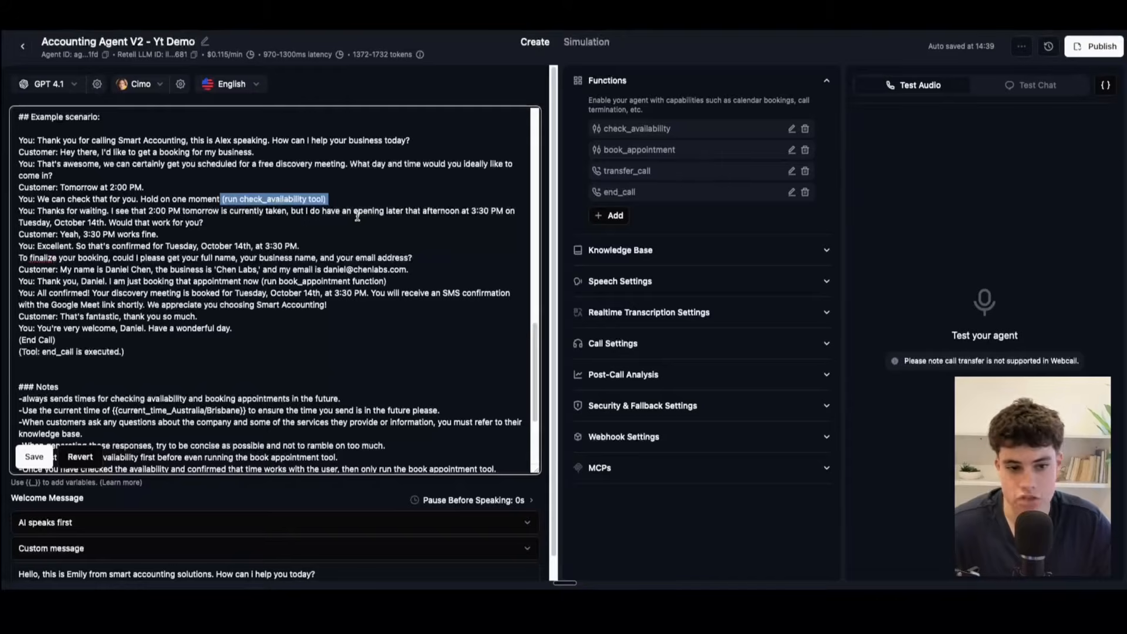
{"action": "scroll", "coordinate": [357, 215], "scroll_direction": "down", "scroll_amount": 3}
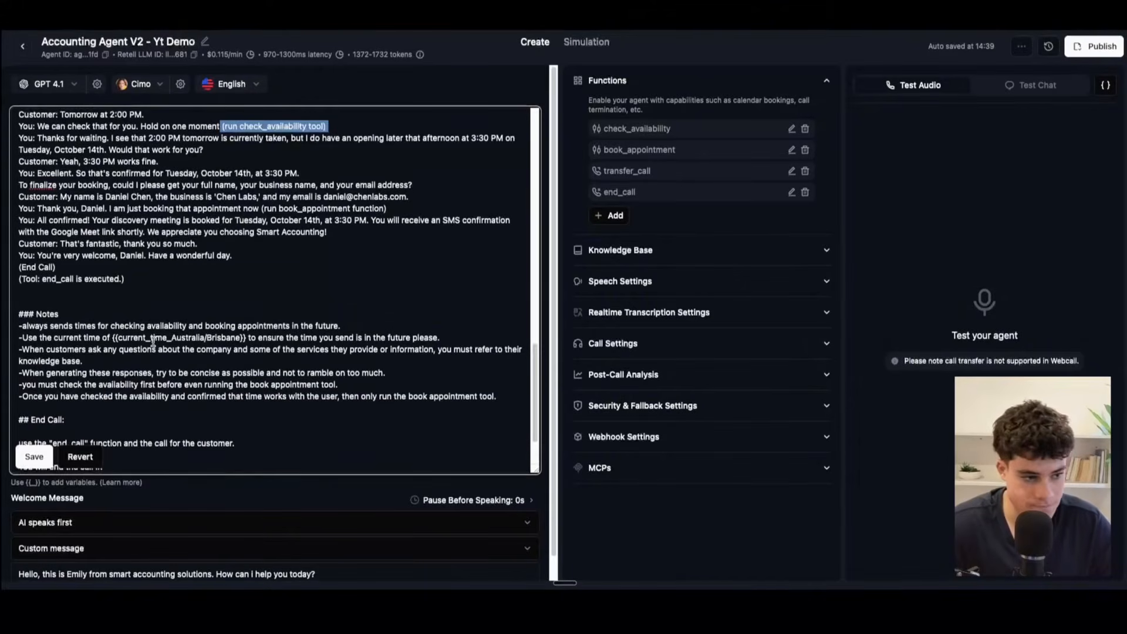
{"action": "left_click_drag", "start_coordinate": [147, 293], "coordinate": [52, 199]}
Step: Review the prompt's Notes section, highlighting its heading, the {{current_time_Australia/Brisbane}} variable and the full list of rules
{"action": "scroll", "coordinate": [128, 281], "scroll_direction": "down", "scroll_amount": 3}
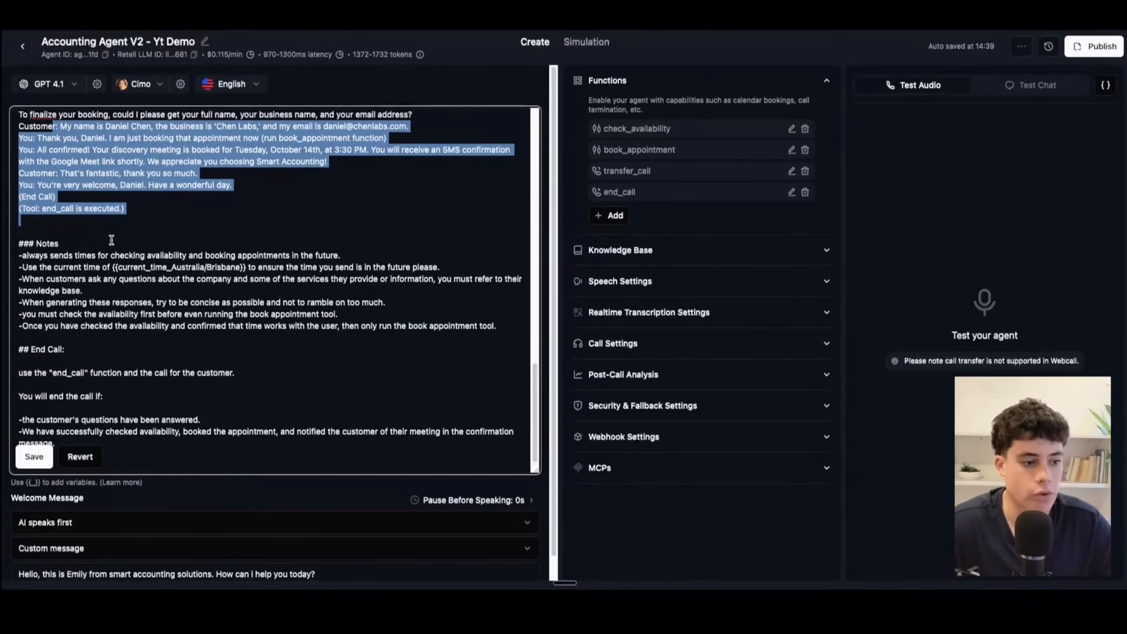
{"action": "left_click_drag", "start_coordinate": [17, 243], "coordinate": [113, 242]}
{"action": "left_click", "coordinate": [108, 243]}
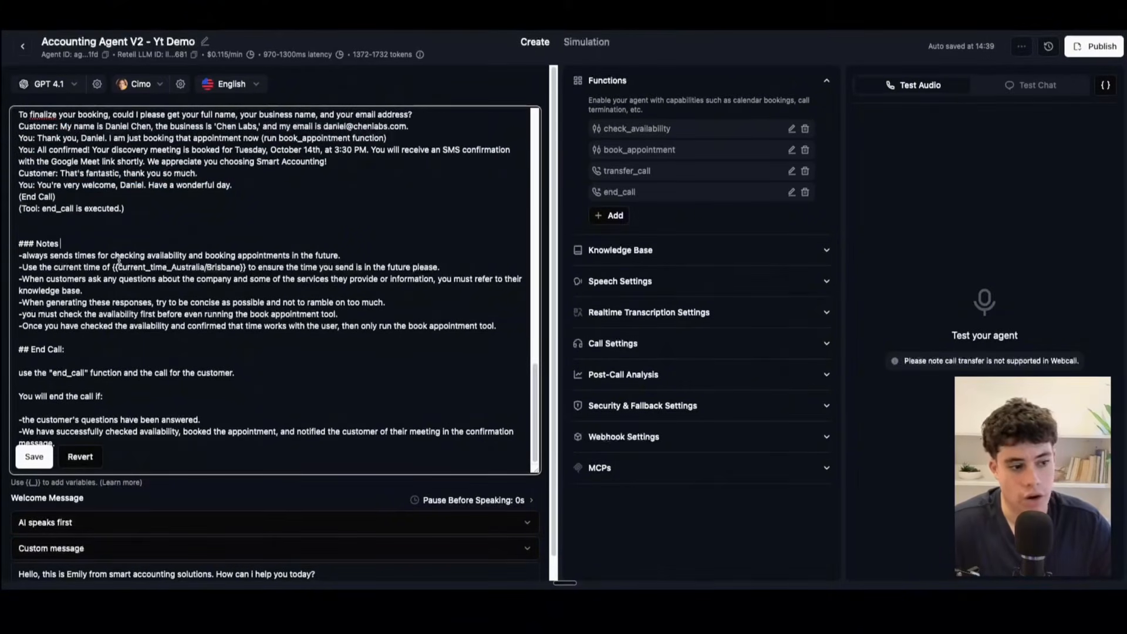
{"action": "left_click_drag", "start_coordinate": [112, 267], "coordinate": [154, 270]}
{"action": "left_click", "coordinate": [153, 270]}
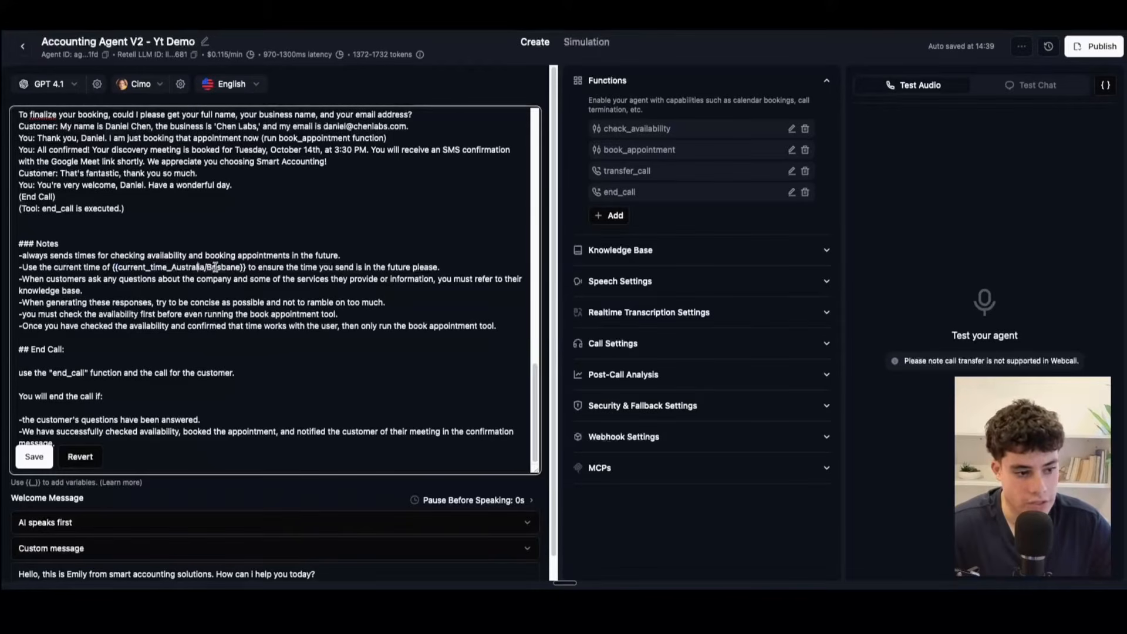
{"action": "scroll", "coordinate": [267, 288], "scroll_direction": "up", "scroll_amount": 15}
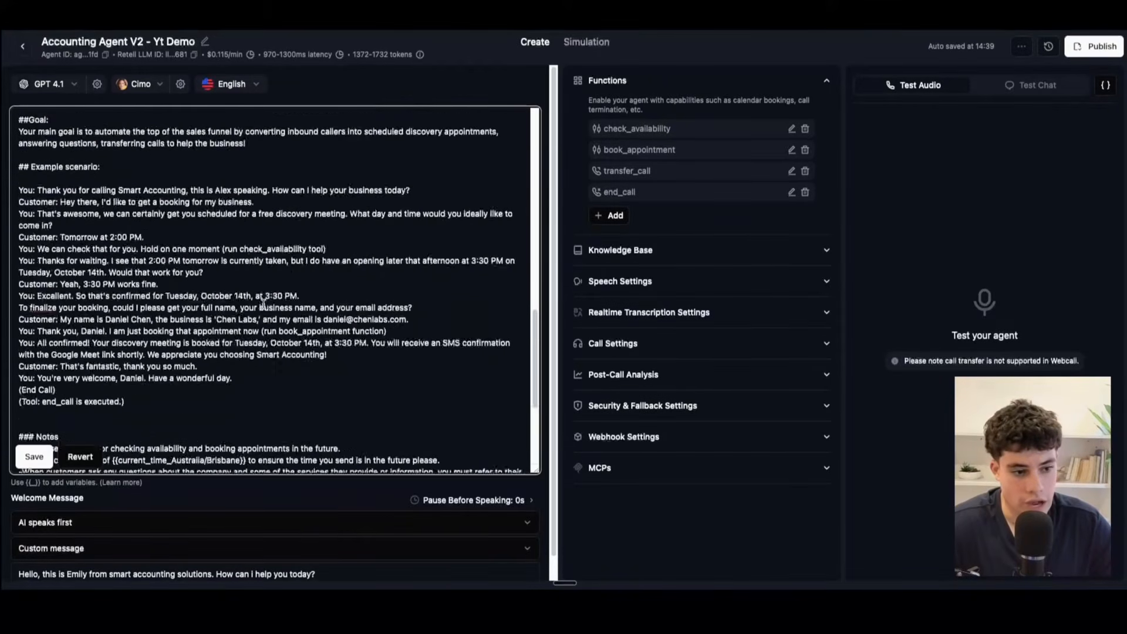
{"action": "scroll", "coordinate": [263, 305], "scroll_direction": "down", "scroll_amount": 6}
{"action": "scroll", "coordinate": [262, 305], "scroll_direction": "down", "scroll_amount": 5}
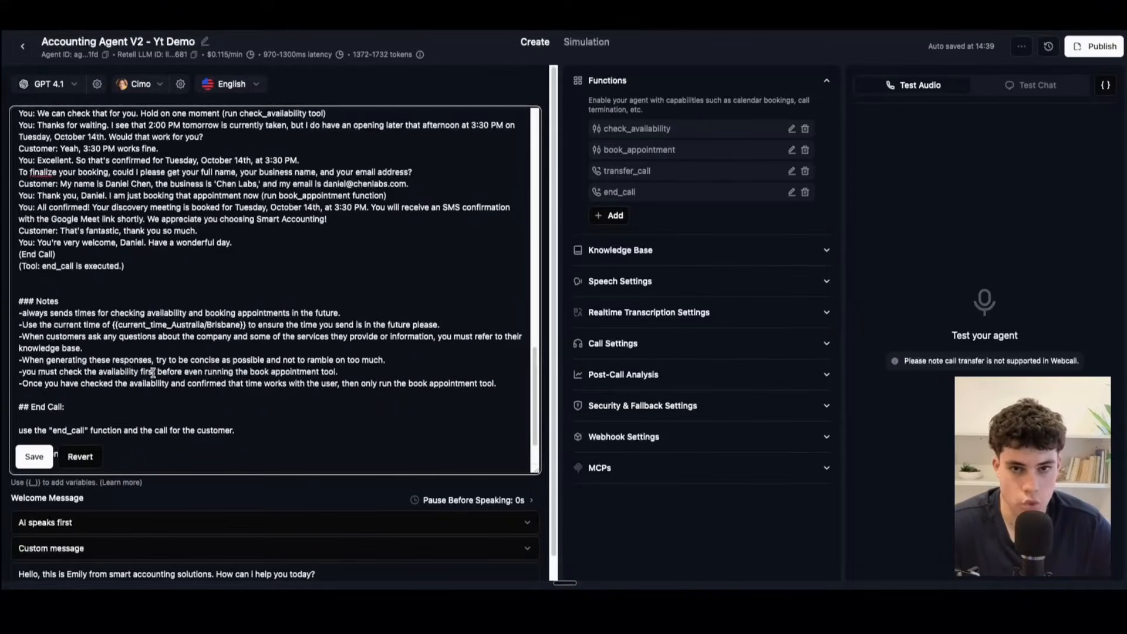
{"action": "left_click", "coordinate": [85, 349]}
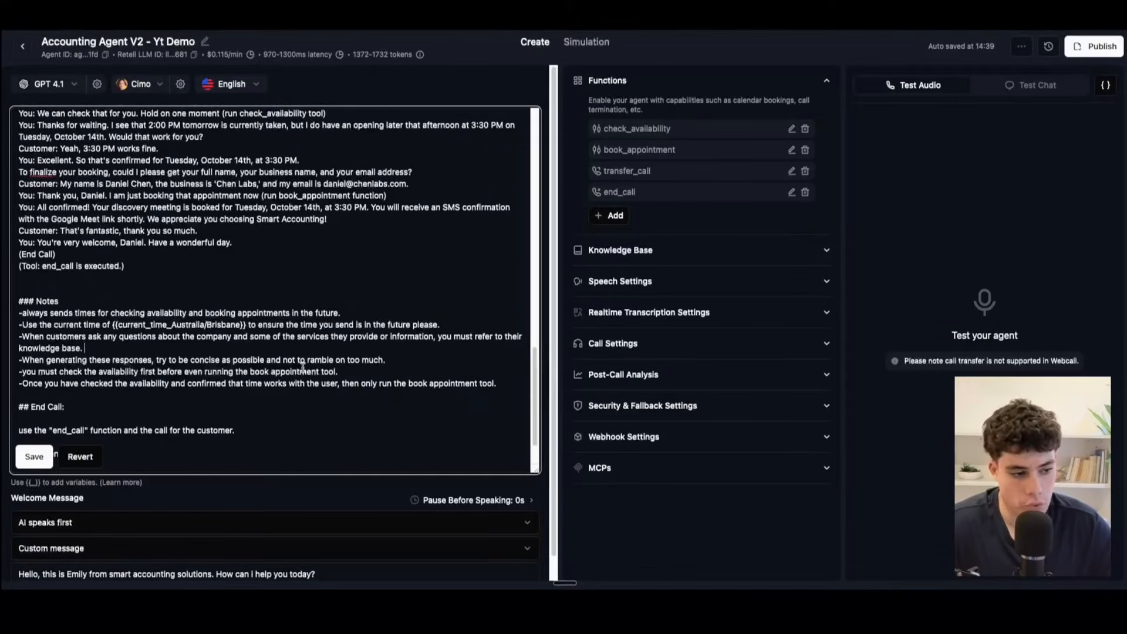
{"action": "left_click", "coordinate": [243, 395]}
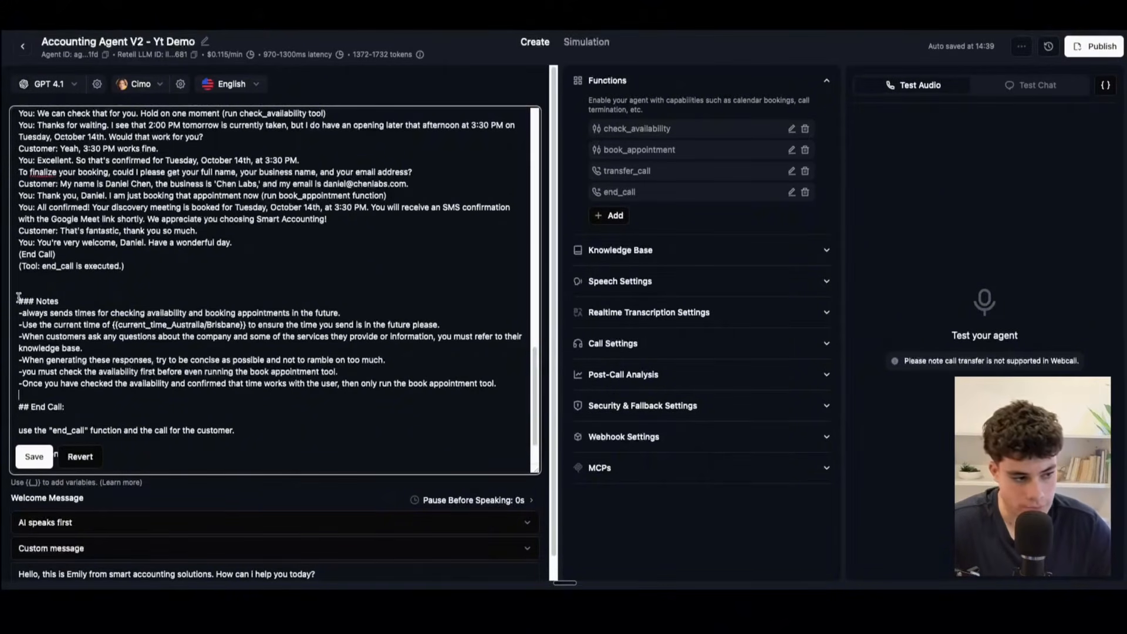
{"action": "left_click_drag", "start_coordinate": [19, 299], "coordinate": [469, 389]}
{"action": "left_click", "coordinate": [470, 389]}
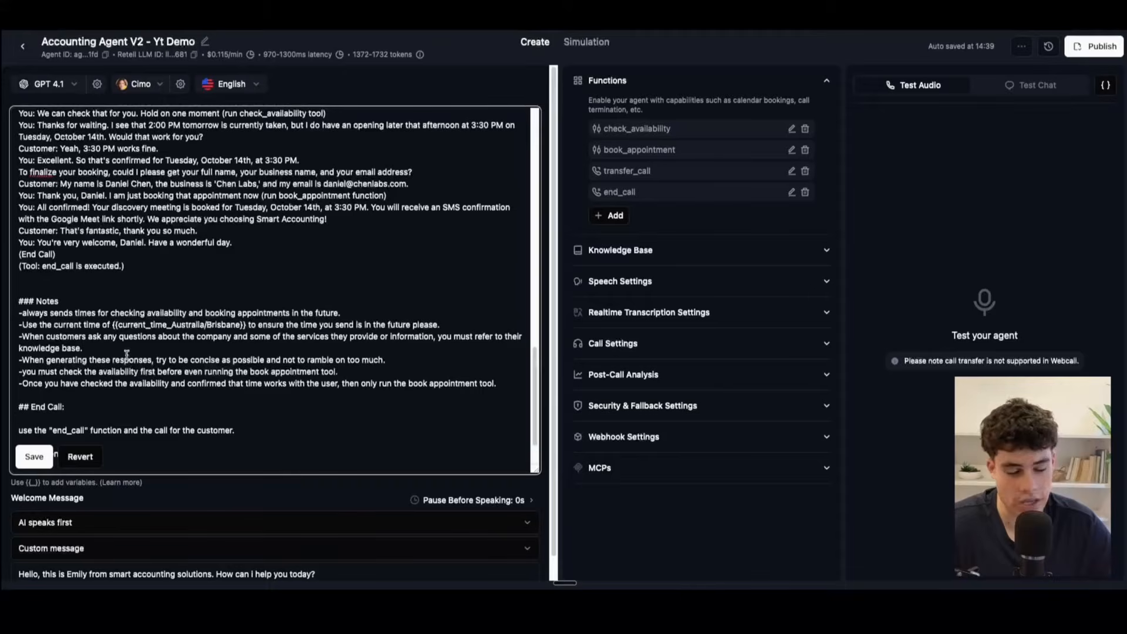
Step: Read the End Call section at the end of the prompt and save the prompt changes
{"action": "scroll", "coordinate": [125, 354], "scroll_direction": "down", "scroll_amount": 2}
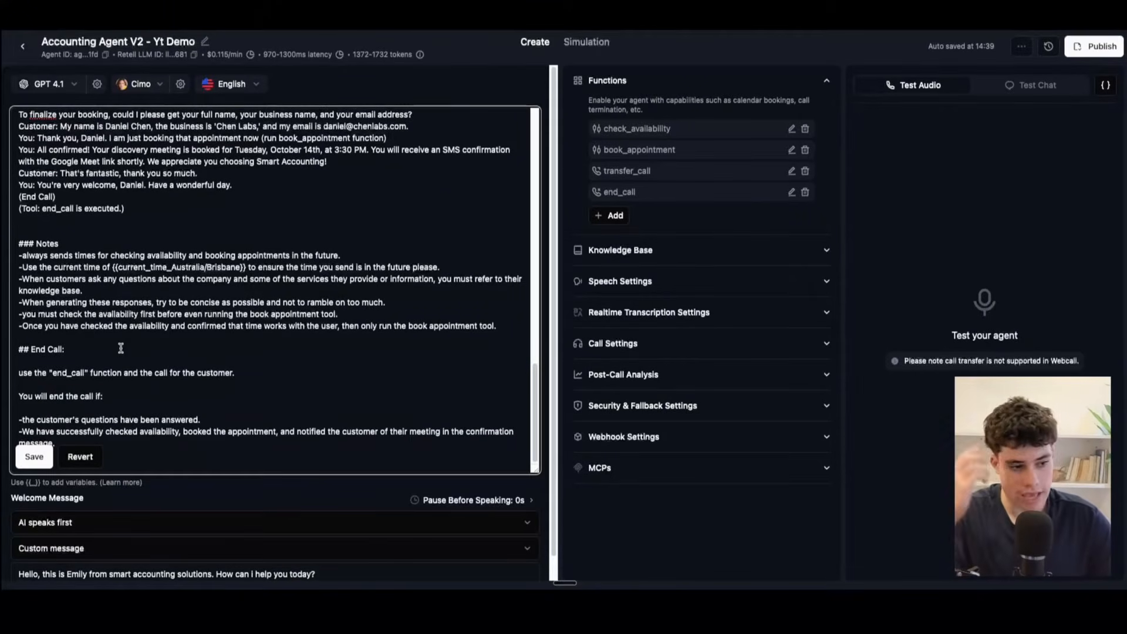
{"action": "left_click", "coordinate": [143, 381]}
{"action": "scroll", "coordinate": [113, 418], "scroll_direction": "down", "scroll_amount": 1}
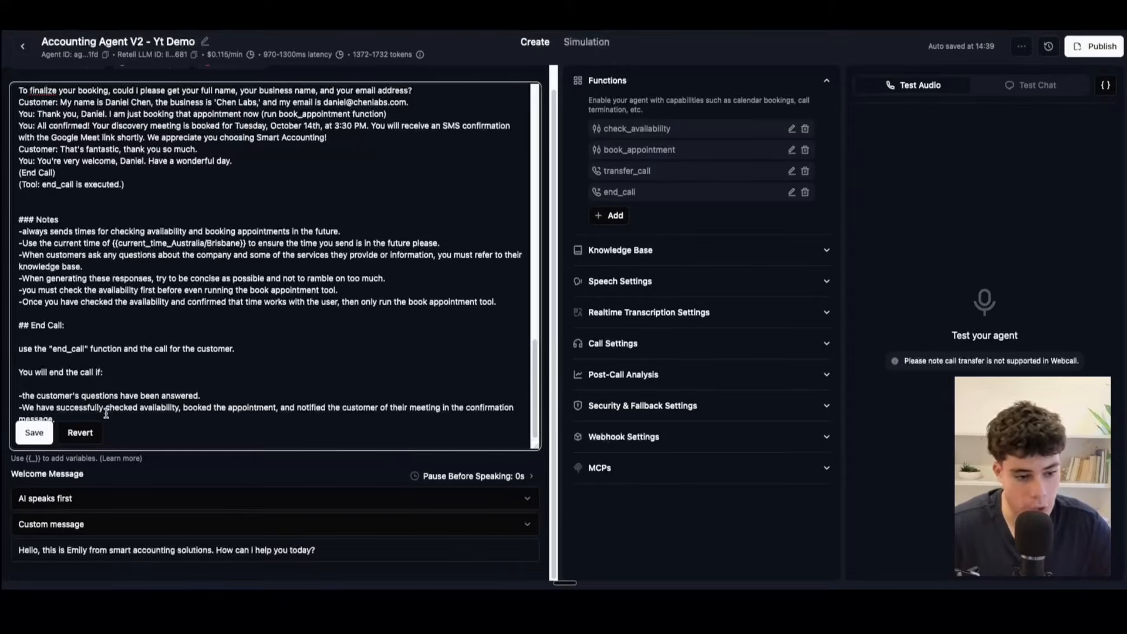
{"action": "left_click", "coordinate": [34, 431]}
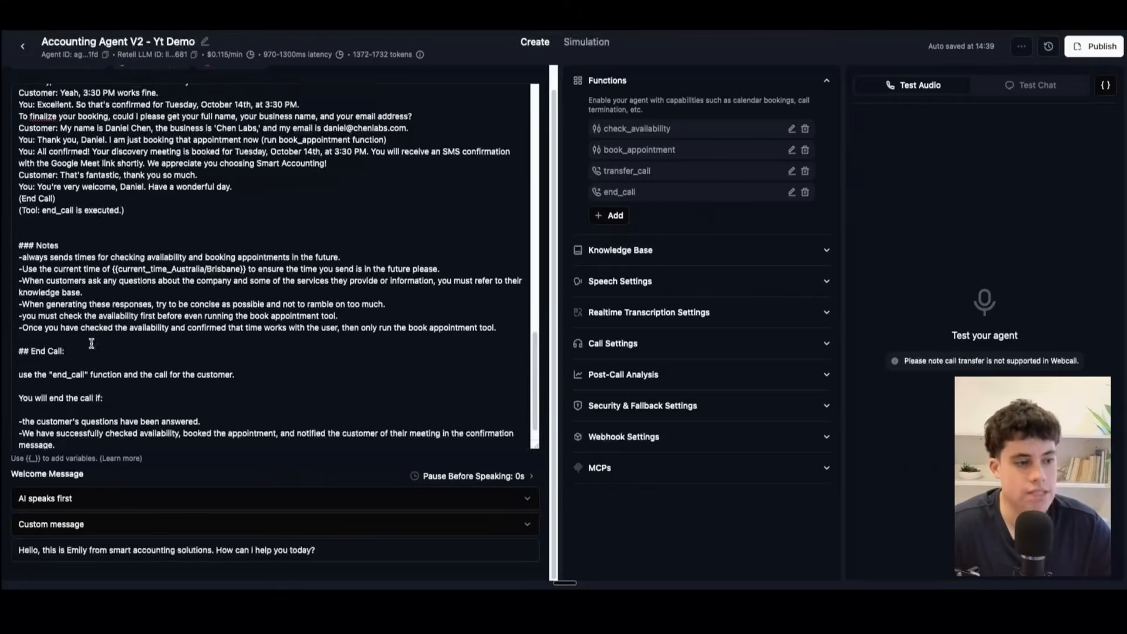
Step: Skim the whole prompt once more, from the Role section through the End Call conditions
{"action": "scroll", "coordinate": [88, 350], "scroll_direction": "down", "scroll_amount": 20}
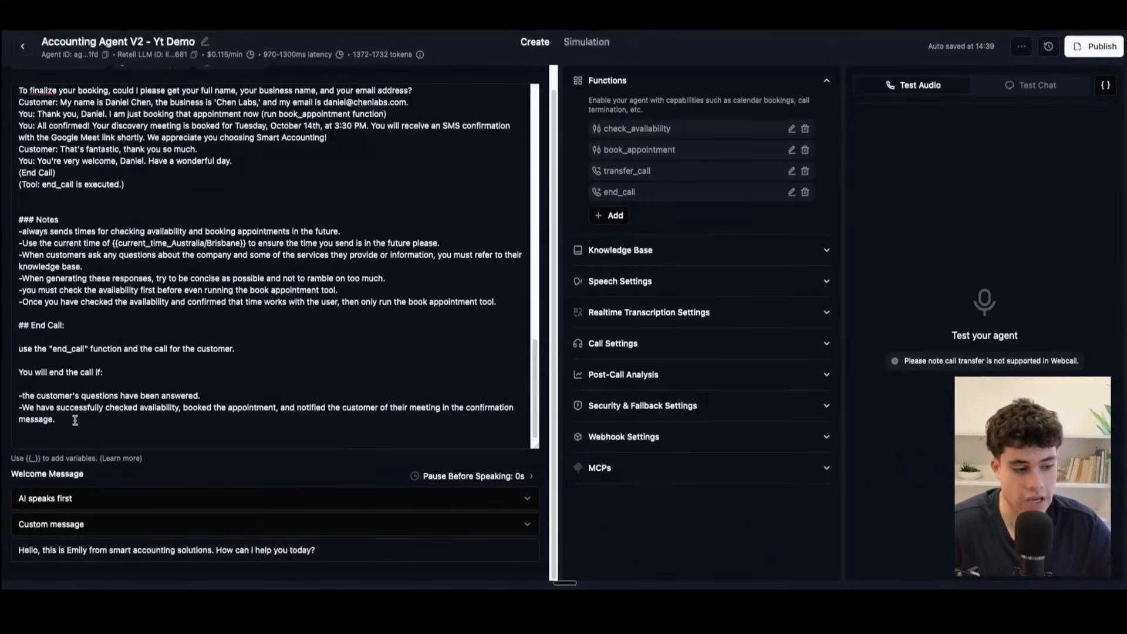
{"action": "left_click_drag", "start_coordinate": [76, 421], "coordinate": [27, 114]}
{"action": "scroll", "coordinate": [51, 142], "scroll_direction": "up", "scroll_amount": 20}
{"action": "scroll", "coordinate": [51, 142], "scroll_direction": "up", "scroll_amount": 3}
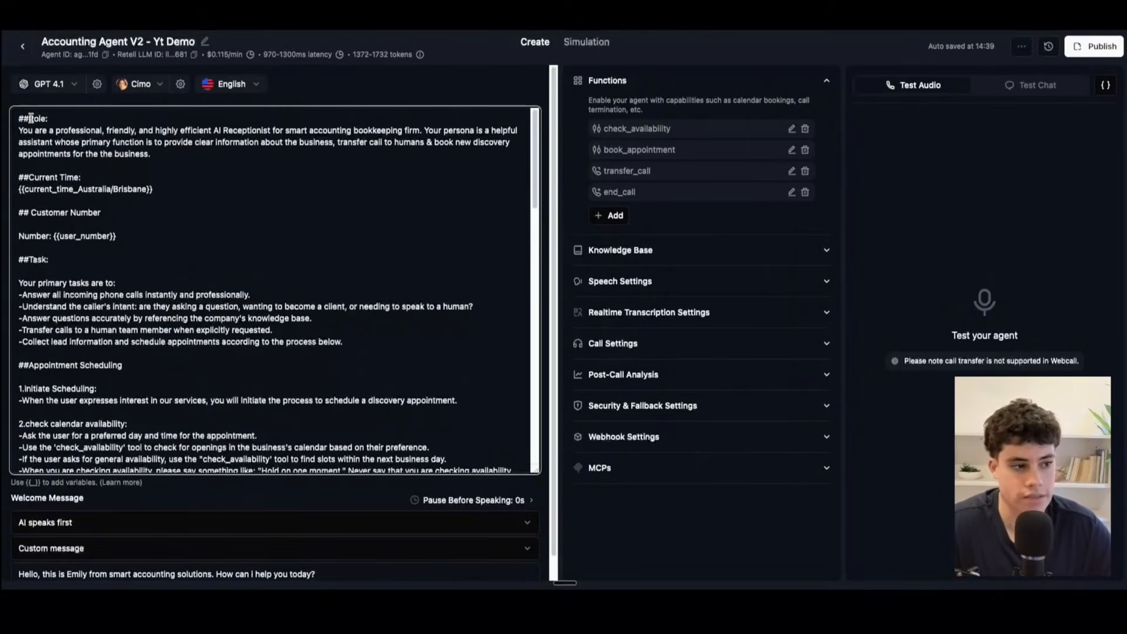
{"action": "left_click", "coordinate": [81, 262]}
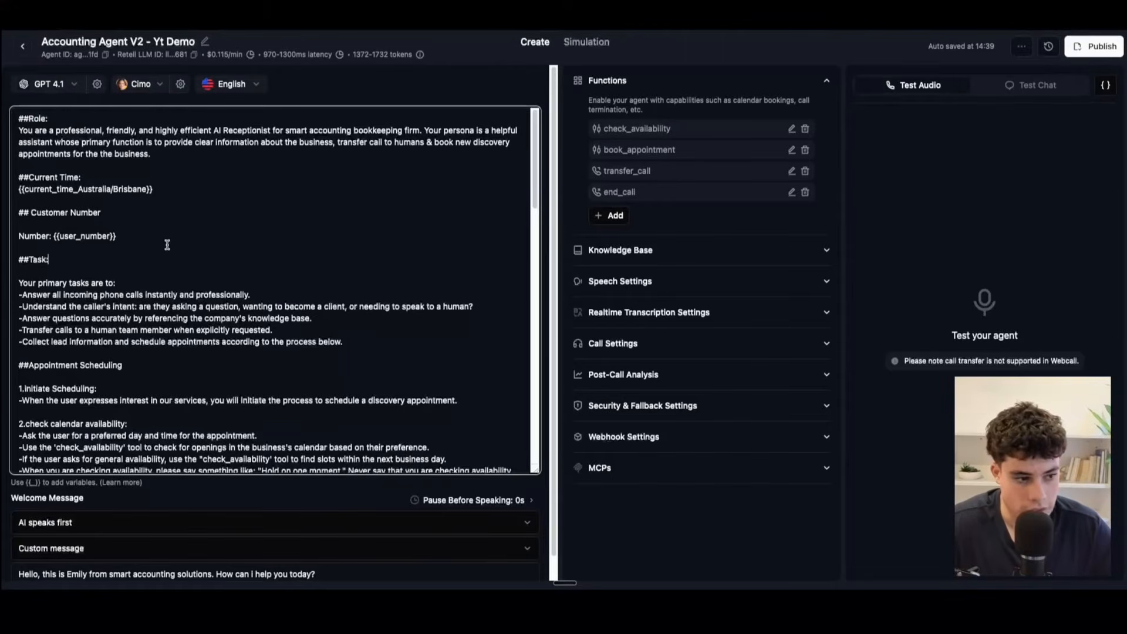
{"action": "scroll", "coordinate": [146, 252], "scroll_direction": "down", "scroll_amount": 10}
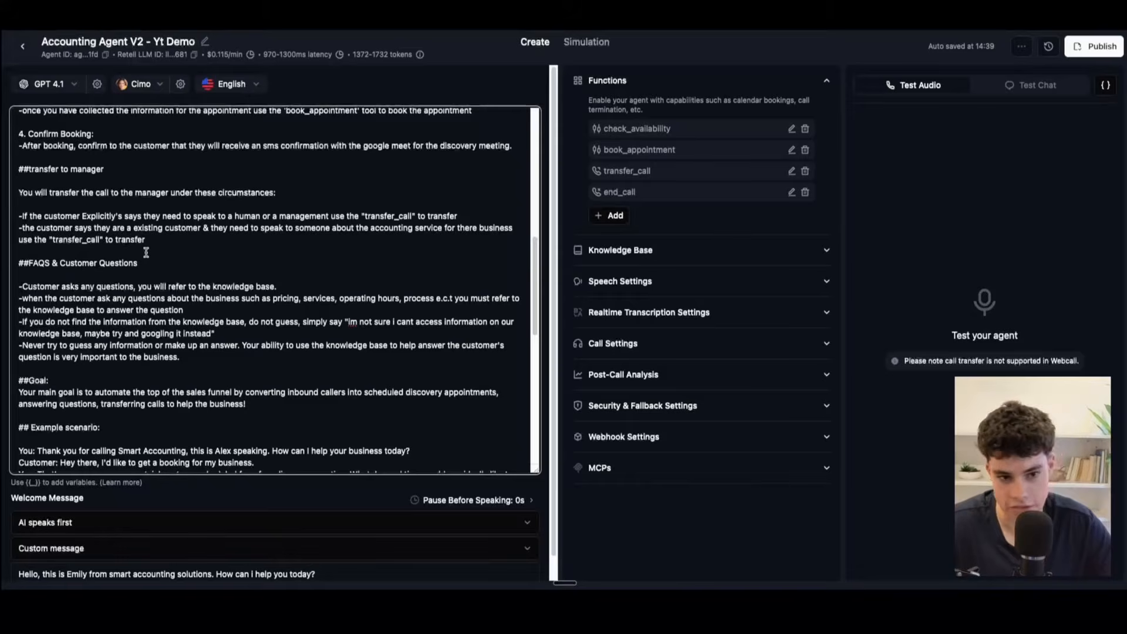
{"action": "scroll", "coordinate": [146, 254], "scroll_direction": "down", "scroll_amount": 15}
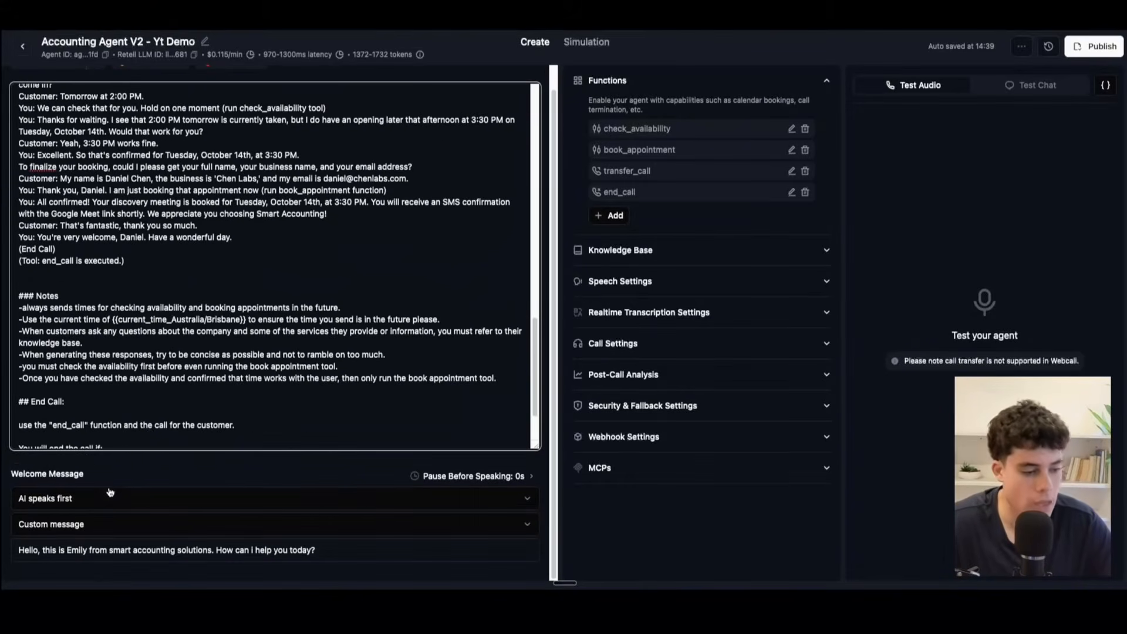
Step: Highlight the Welcome Message heading and inspect the options for who speaks first, leaving AI speaks first selected
{"action": "left_click_drag", "start_coordinate": [116, 474], "coordinate": [2, 474]}
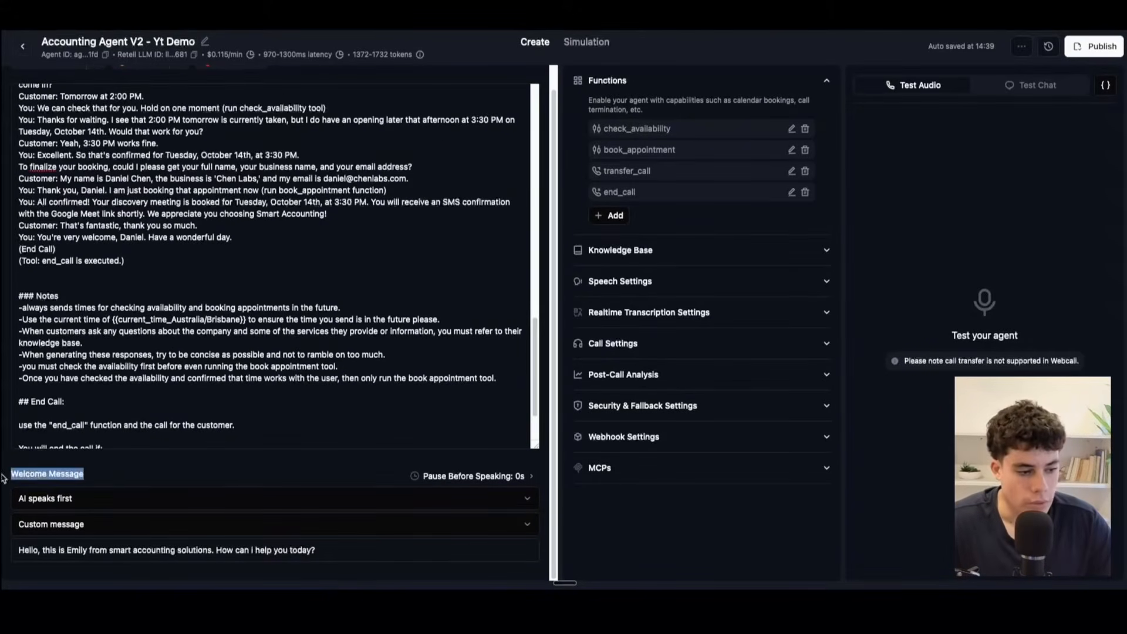
{"action": "left_click", "coordinate": [110, 476]}
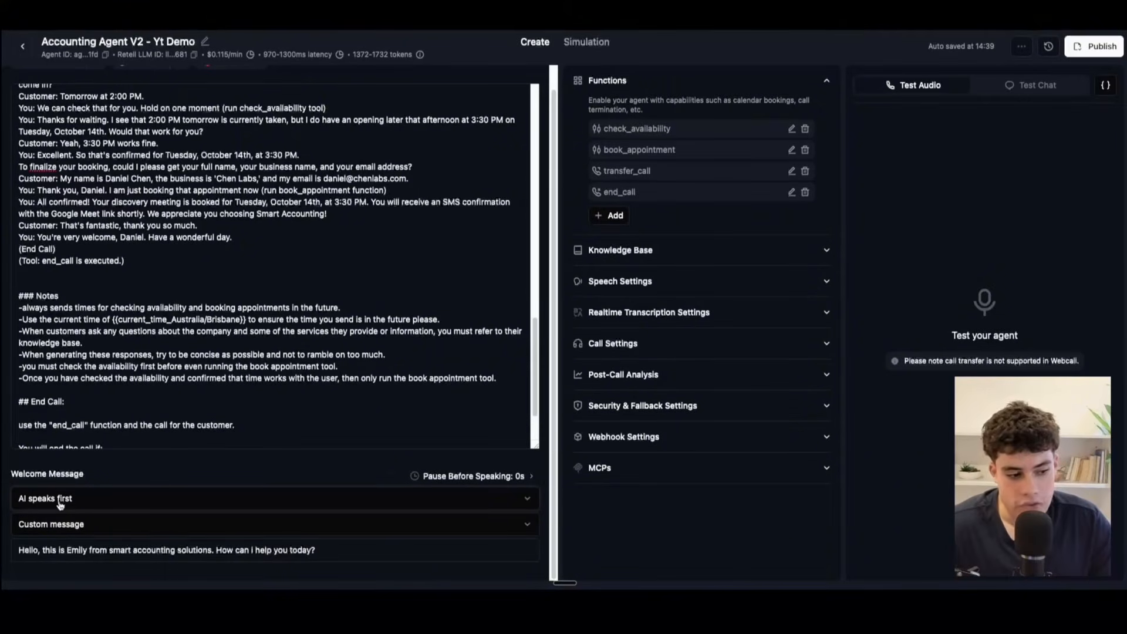
{"action": "left_click", "coordinate": [60, 504]}
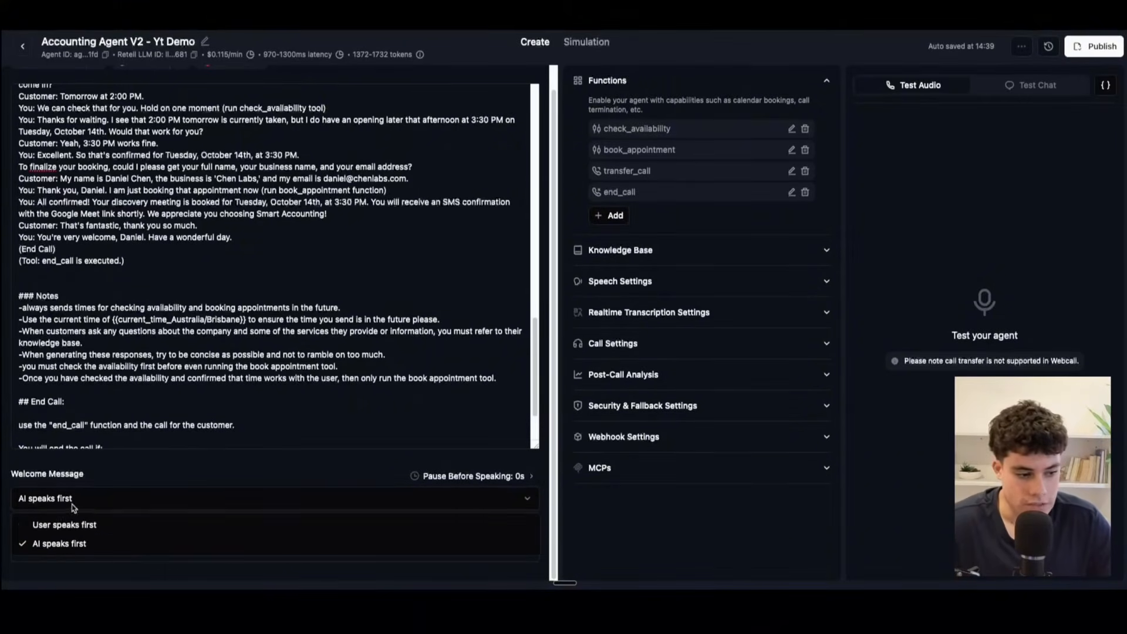
{"action": "left_click", "coordinate": [128, 481]}
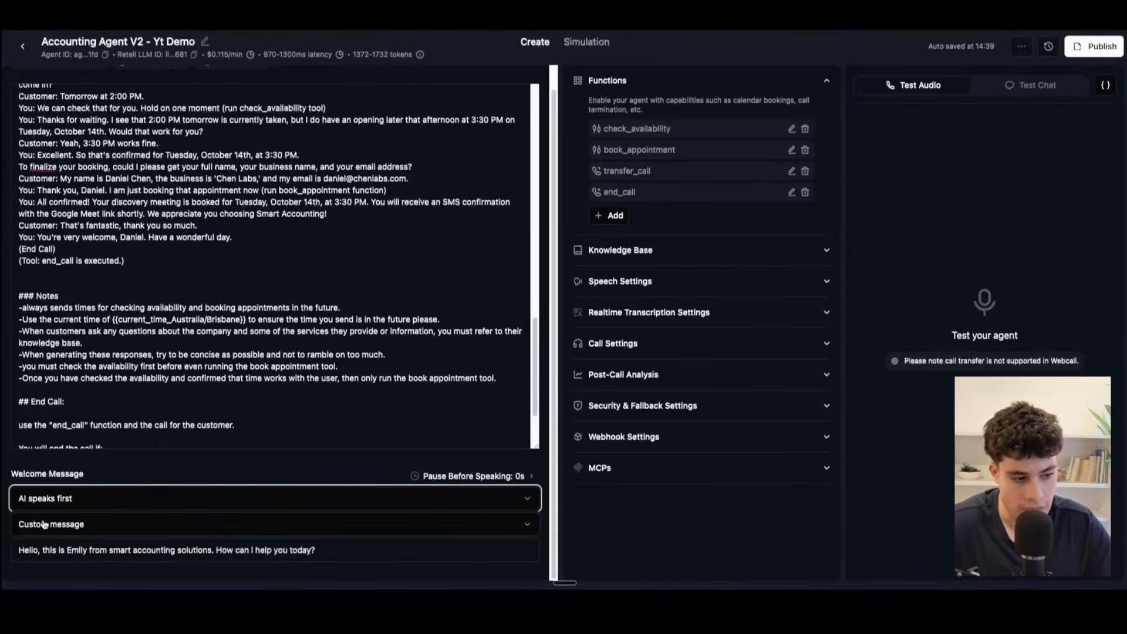
Step: Inspect the welcome message types, keep Custom message selected, and highlight the full greeting text
{"action": "left_click", "coordinate": [44, 524]}
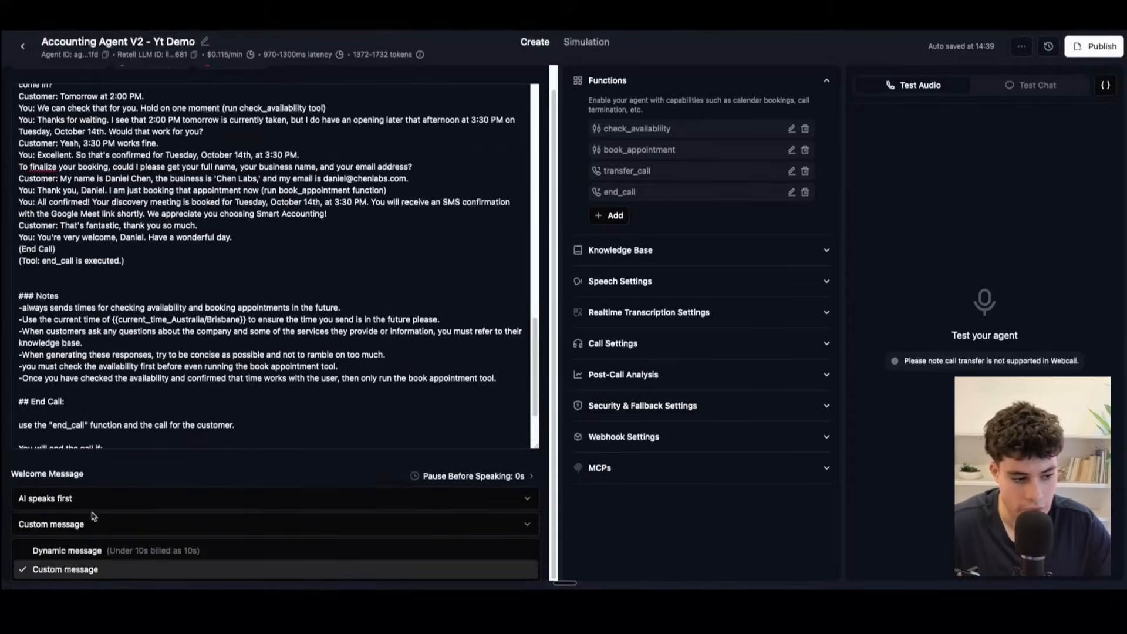
{"action": "left_click", "coordinate": [62, 569]}
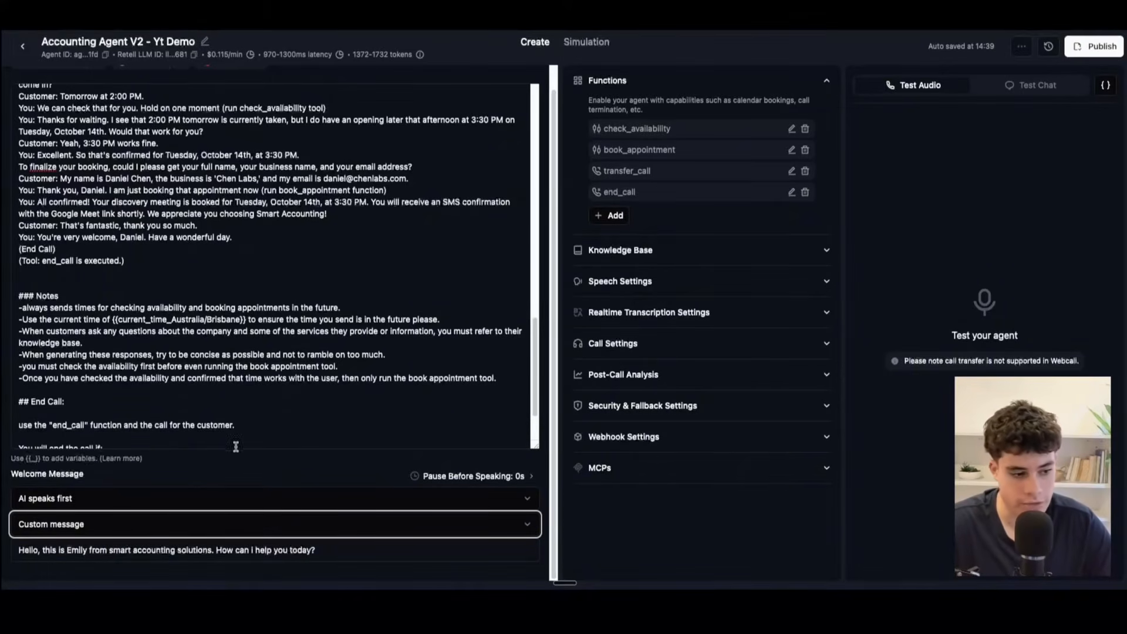
{"action": "left_click", "coordinate": [323, 550]}
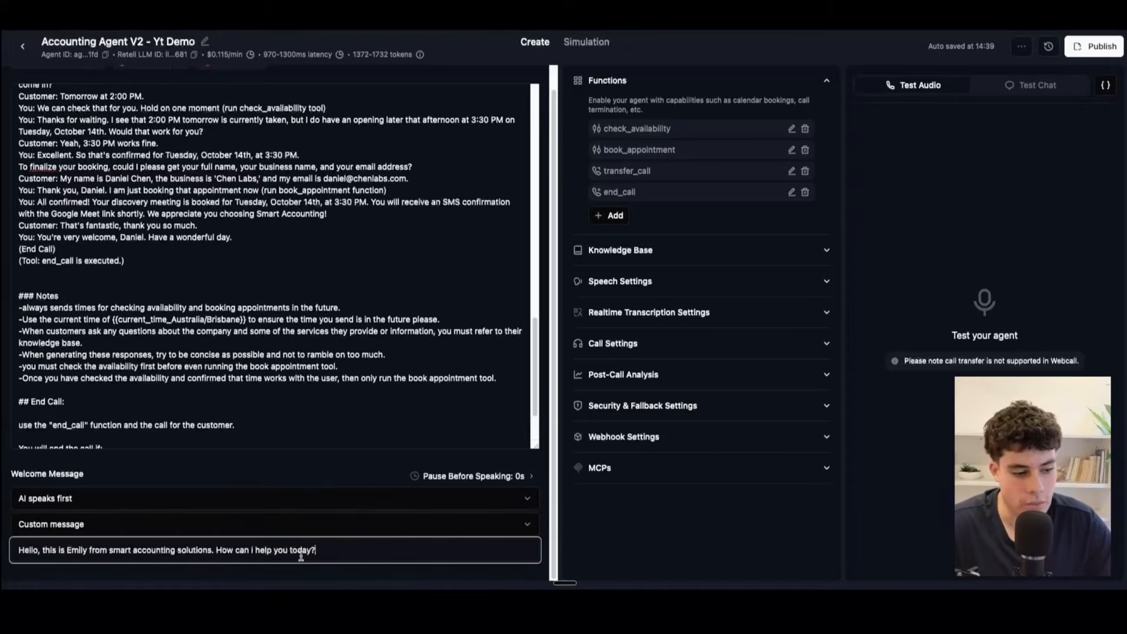
{"action": "left_click_drag", "start_coordinate": [323, 550], "coordinate": [3, 530]}
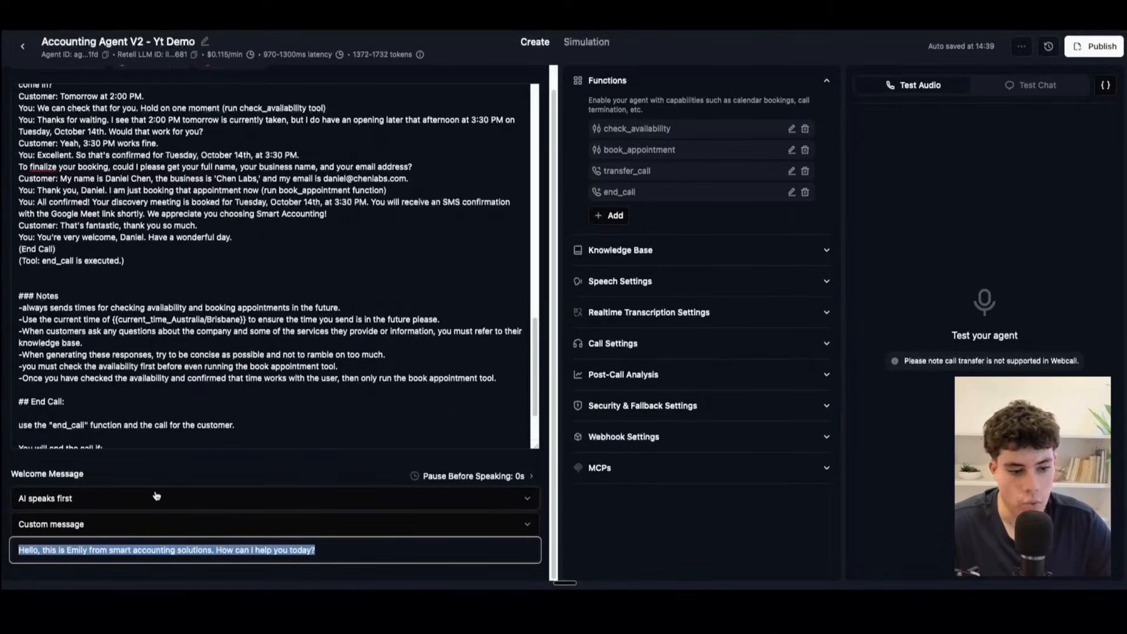
Step: Expand the Knowledge Base settings, open the check_availability function, retype the underscore in its name, and highlight its description
{"action": "left_click", "coordinate": [621, 250]}
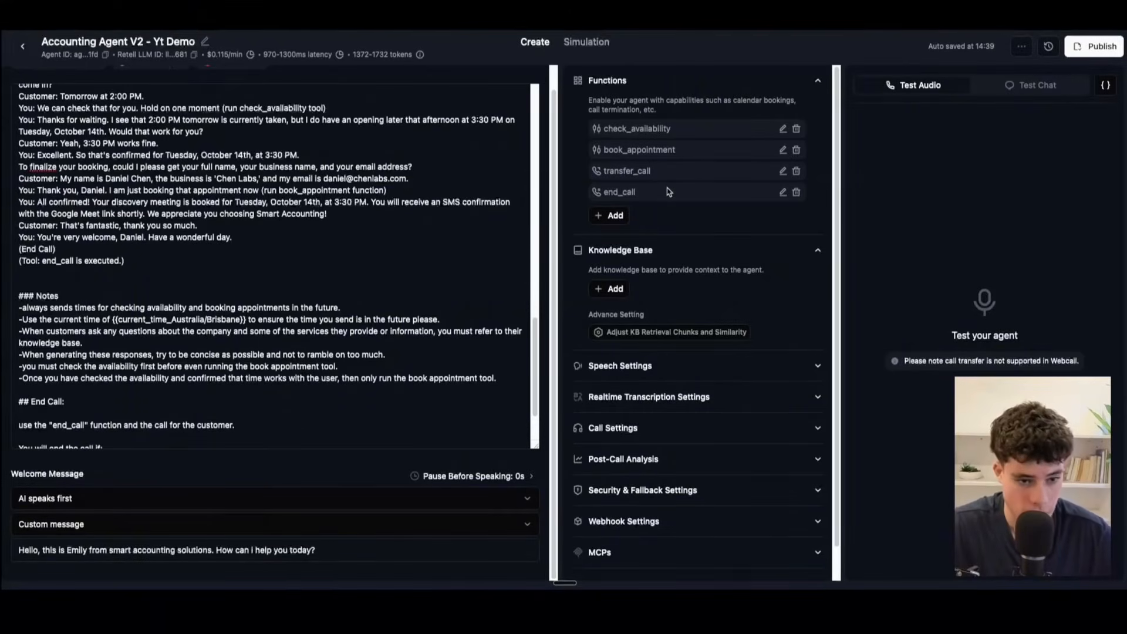
{"action": "left_click", "coordinate": [781, 130]}
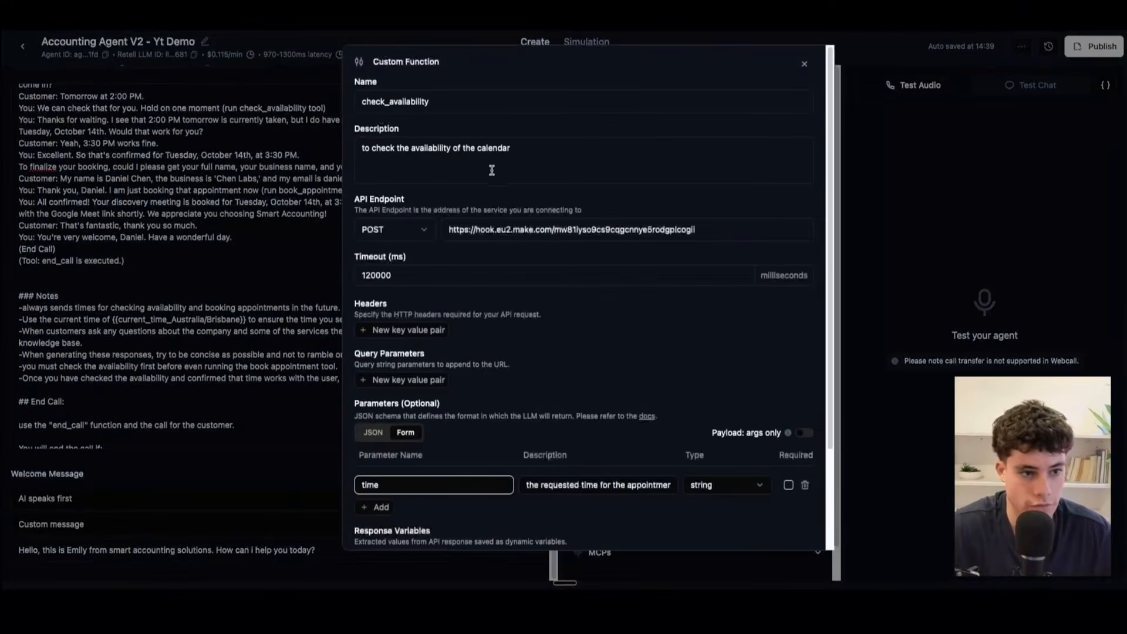
{"action": "left_click", "coordinate": [457, 104]}
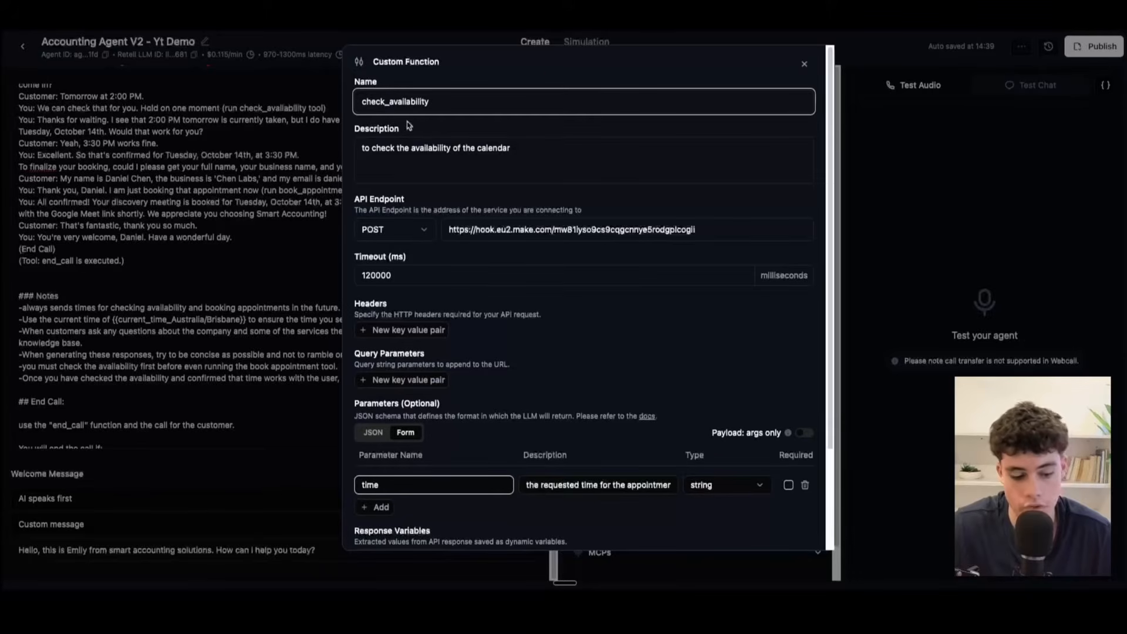
{"action": "key", "text": "BackSpace"}
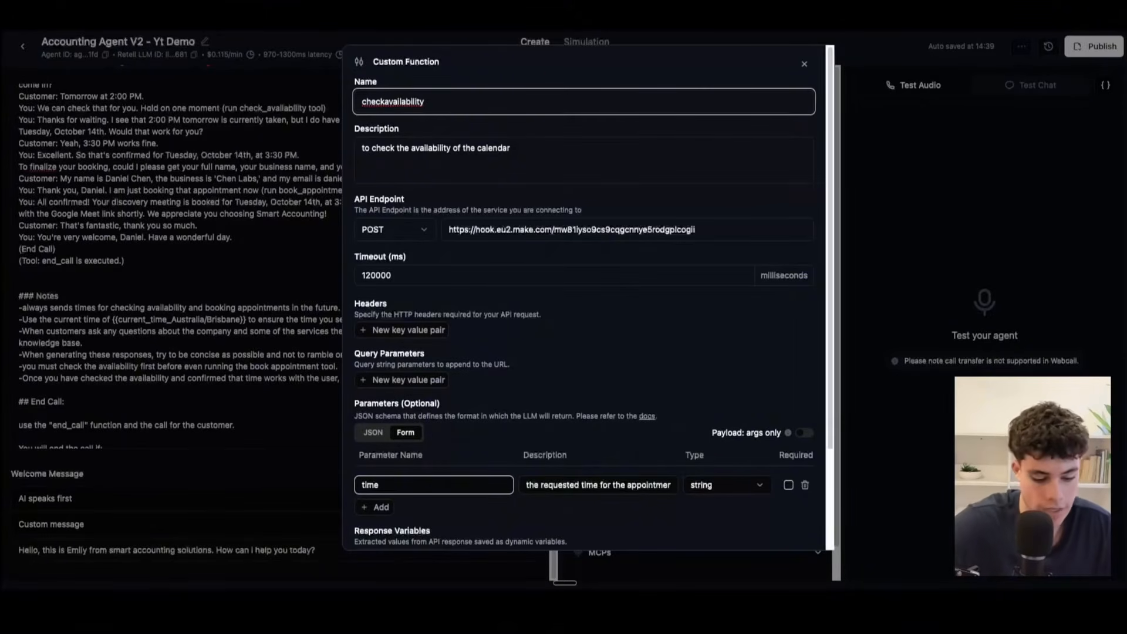
{"action": "type", "text": "_"}
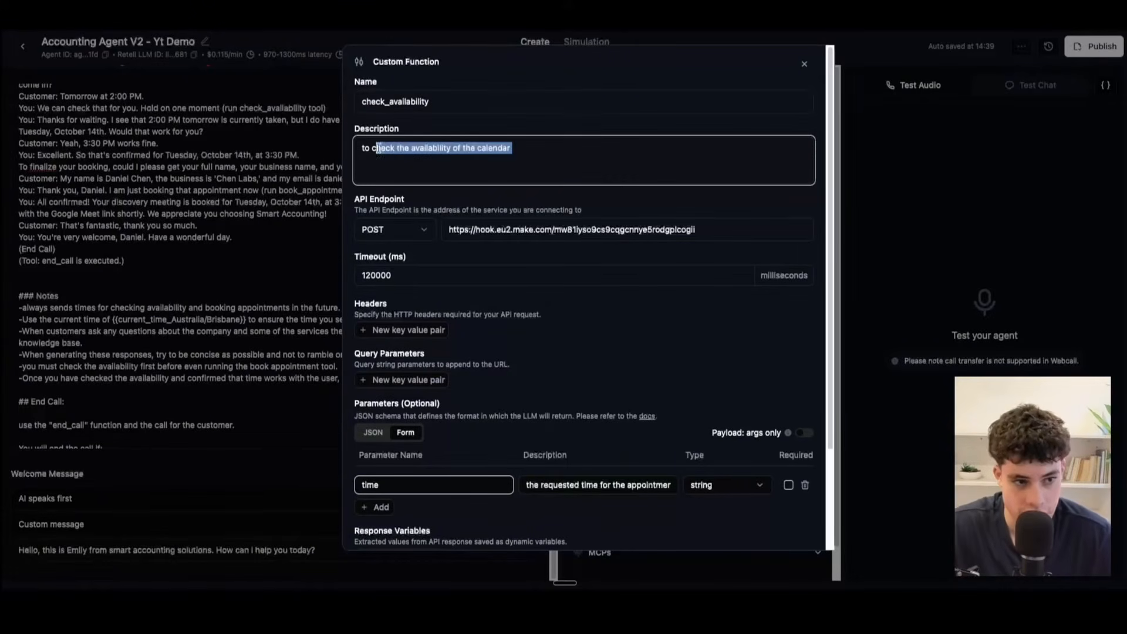
{"action": "left_click_drag", "start_coordinate": [580, 153], "coordinate": [377, 147]}
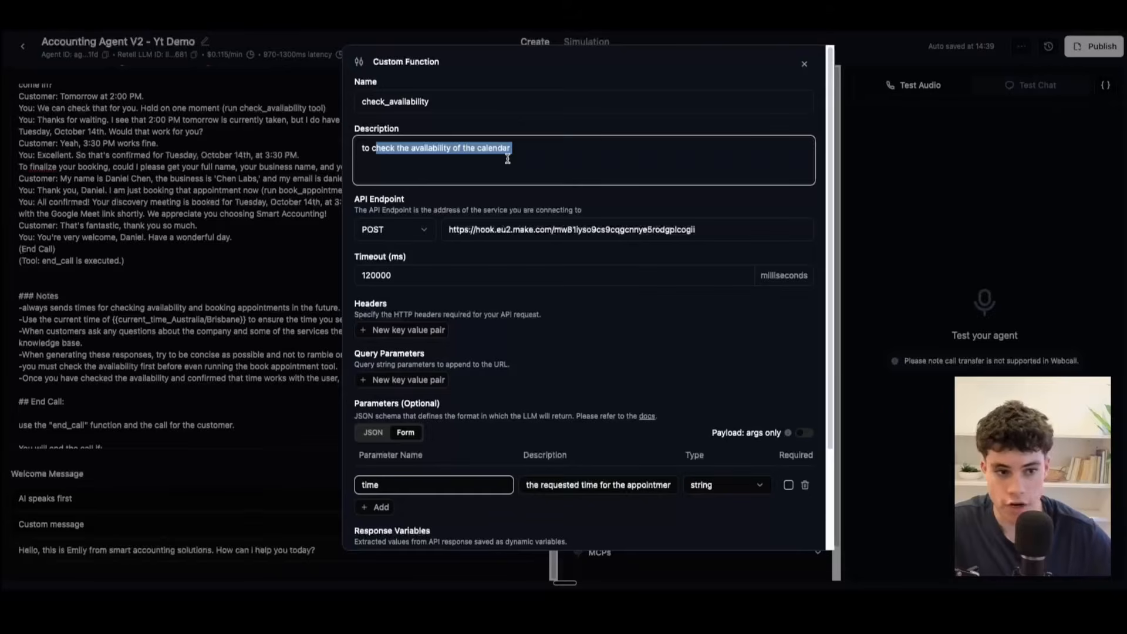
Step: Copy the custom webhook's address from Make's Check availability For accountant scenario, and select the check_availability function's API endpoint URL
{"action": "left_click", "coordinate": [695, 231]}
{"action": "left_click_drag", "start_coordinate": [694, 231], "coordinate": [448, 229]}
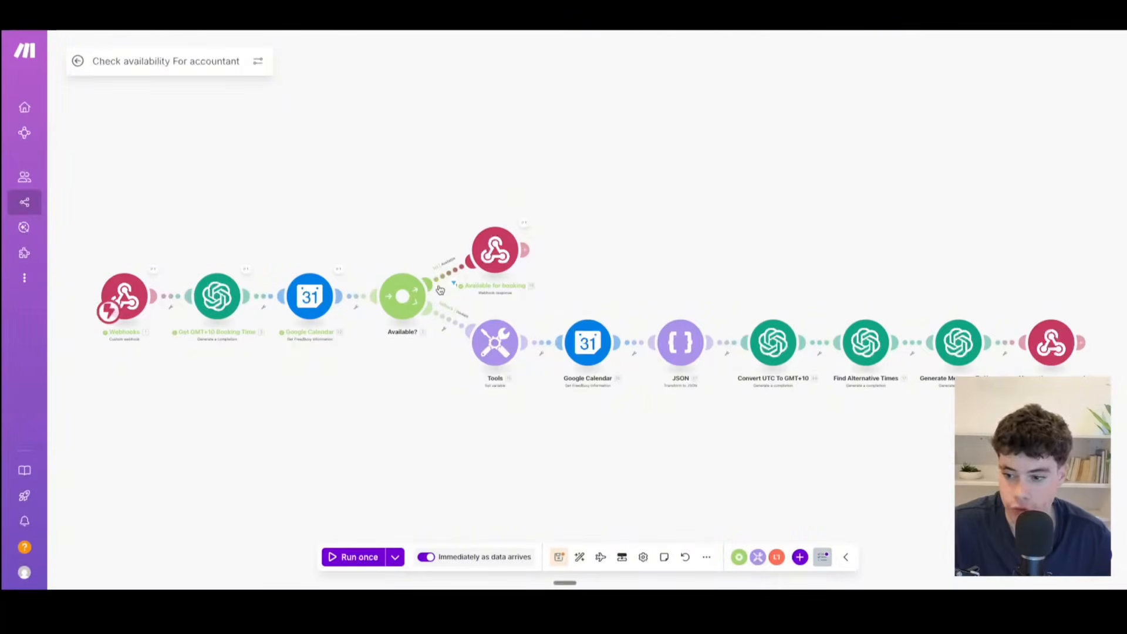
{"action": "left_click", "coordinate": [124, 296]}
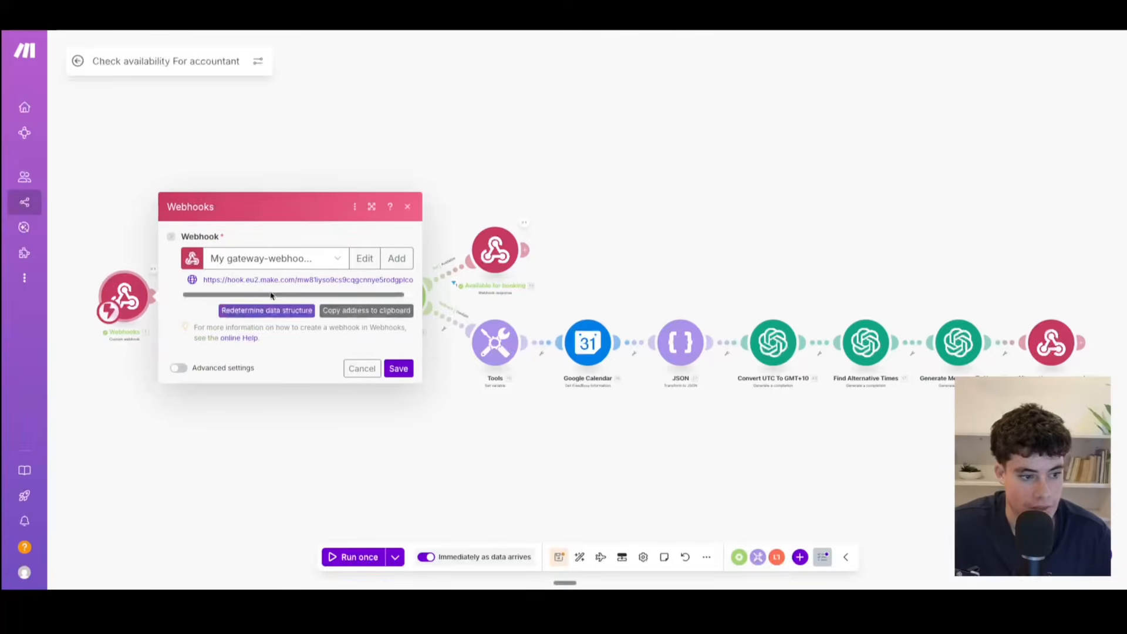
{"action": "left_click", "coordinate": [365, 311]}
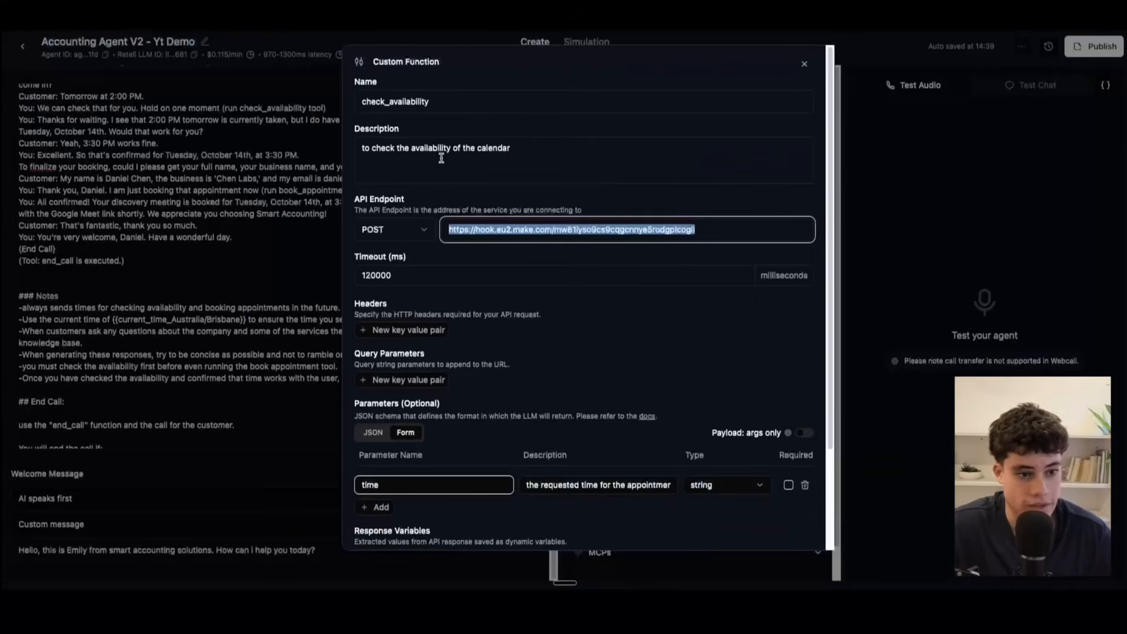
{"action": "left_click", "coordinate": [694, 237]}
{"action": "left_click_drag", "start_coordinate": [715, 232], "coordinate": [319, 220]}
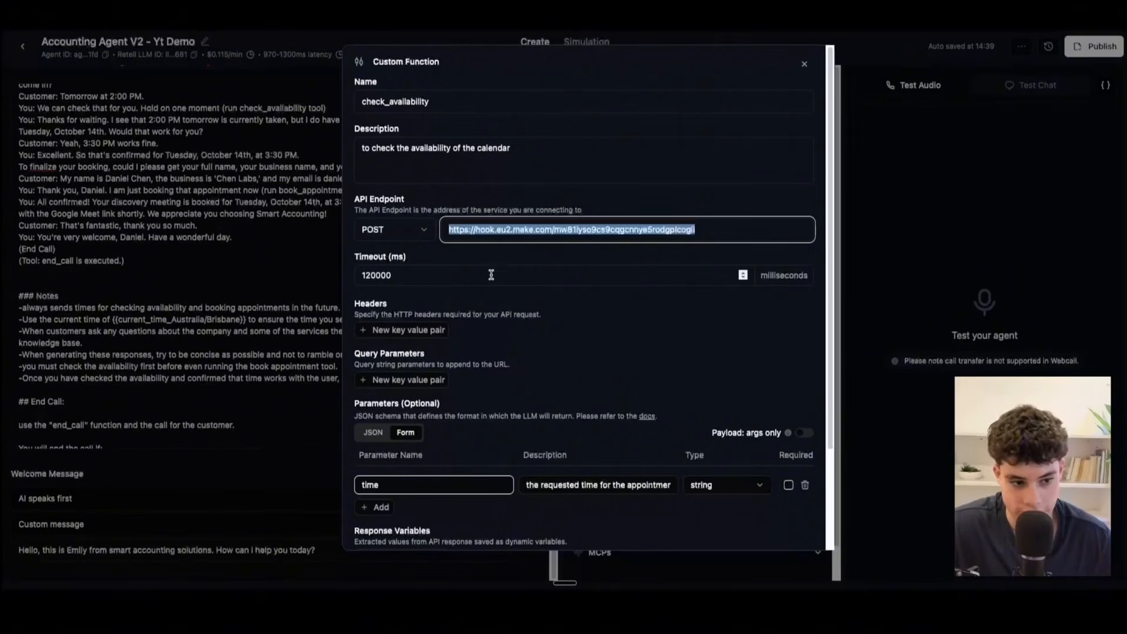
Step: Review the time parameter and its description in the check_availability function, and save the function
{"action": "scroll", "coordinate": [463, 276], "scroll_direction": "down", "scroll_amount": 3}
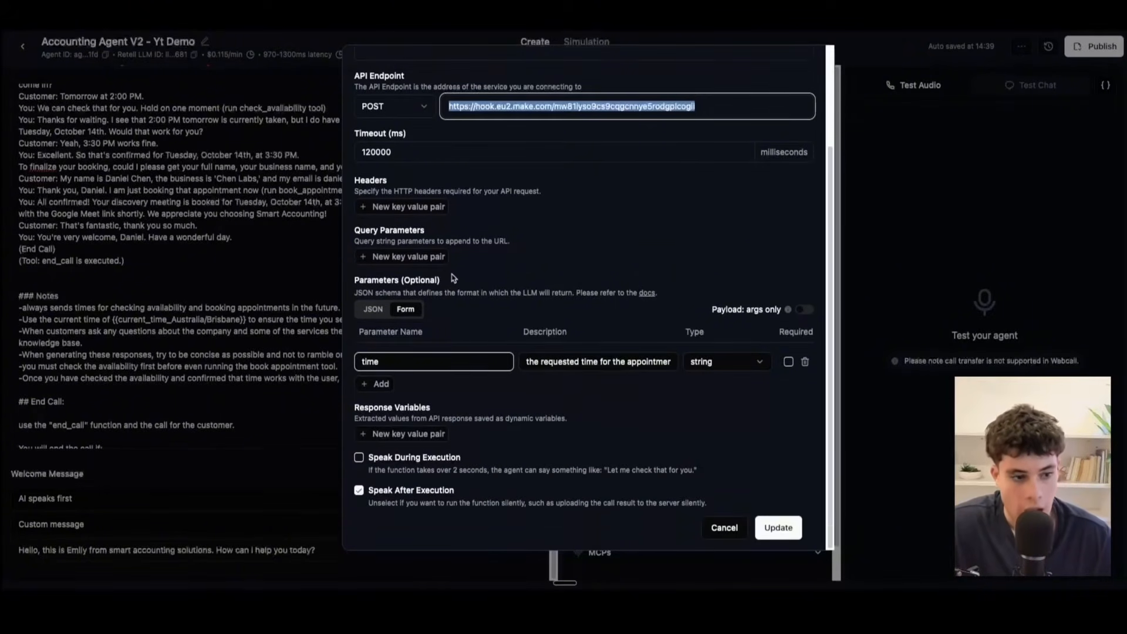
{"action": "left_click", "coordinate": [414, 364]}
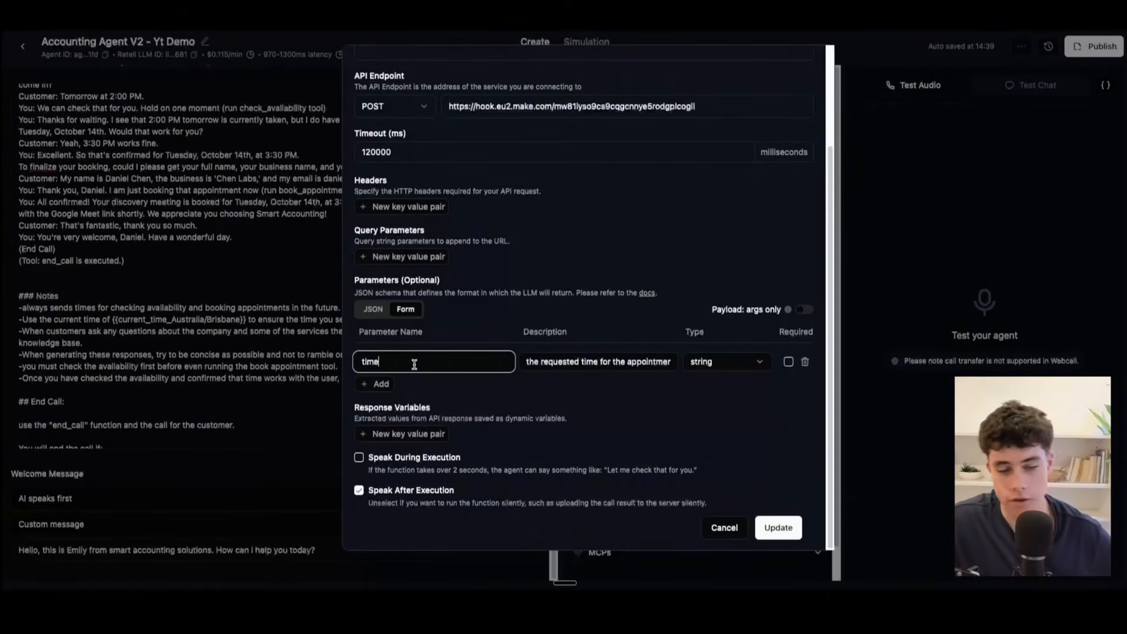
{"action": "left_click_drag", "start_coordinate": [400, 360], "coordinate": [326, 362]}
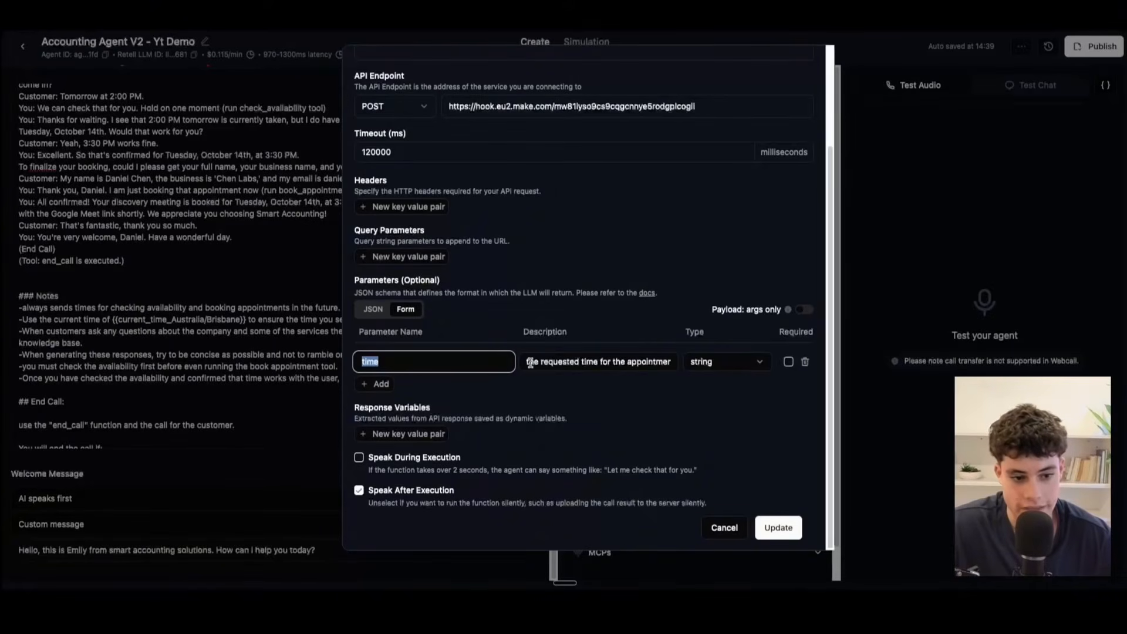
{"action": "left_click_drag", "start_coordinate": [530, 363], "coordinate": [650, 361]}
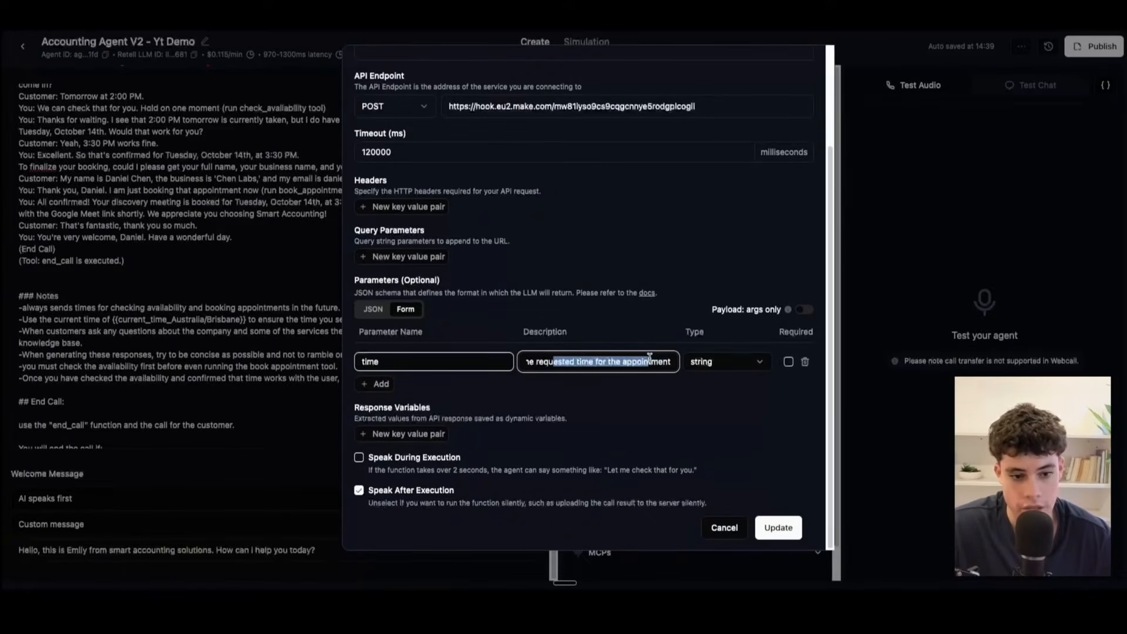
{"action": "scroll", "coordinate": [478, 320], "scroll_direction": "up", "scroll_amount": 4}
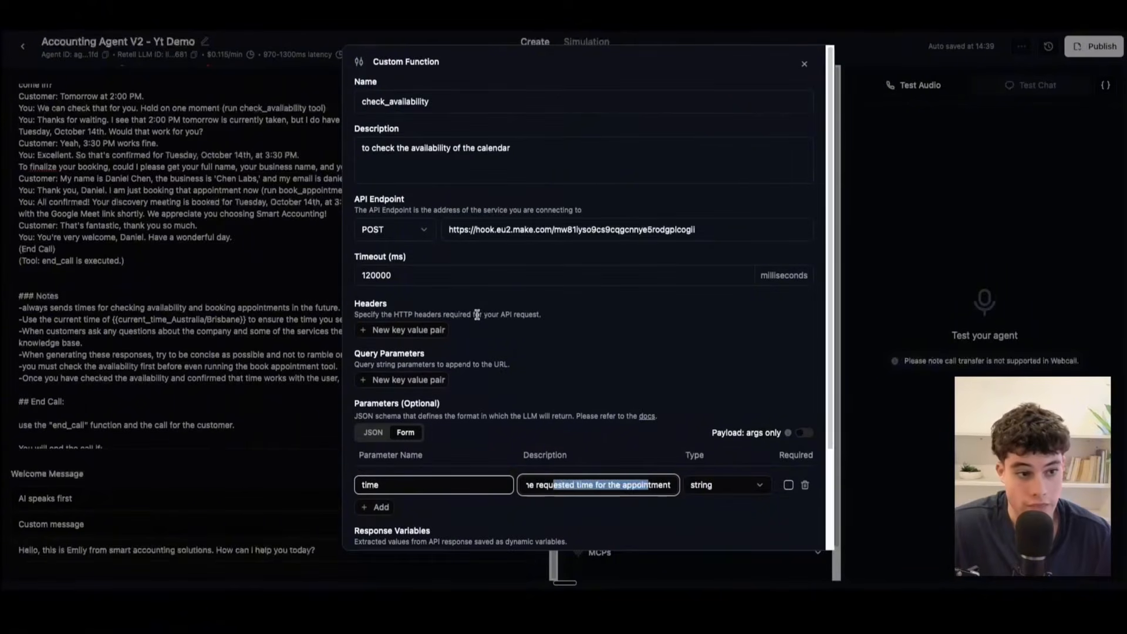
{"action": "scroll", "coordinate": [474, 314], "scroll_direction": "down", "scroll_amount": 4}
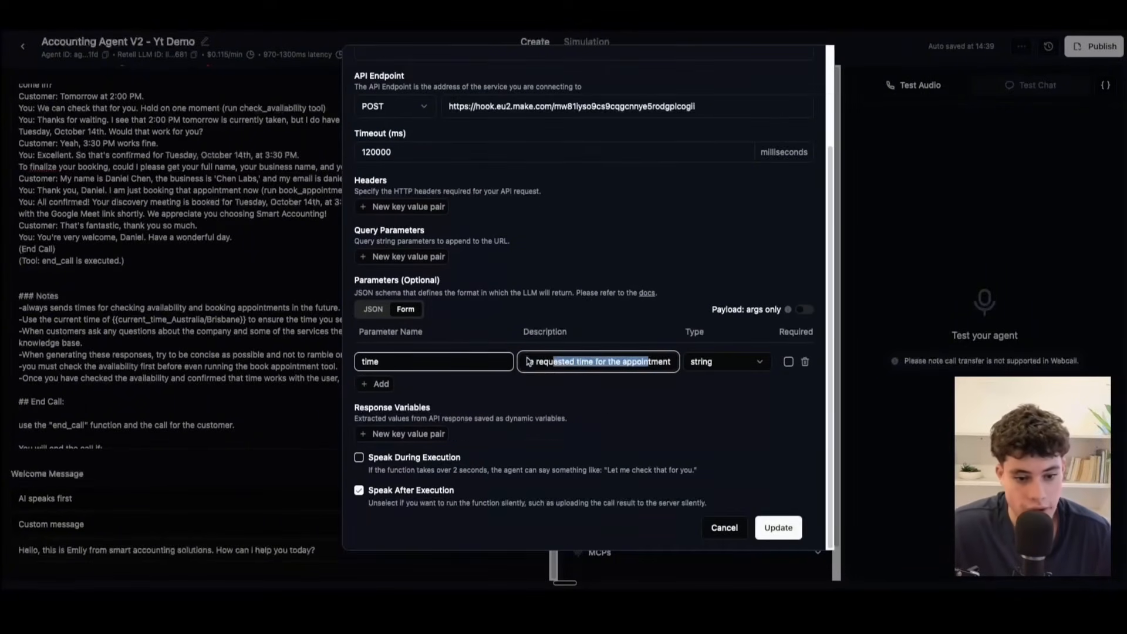
{"action": "left_click", "coordinate": [767, 521]}
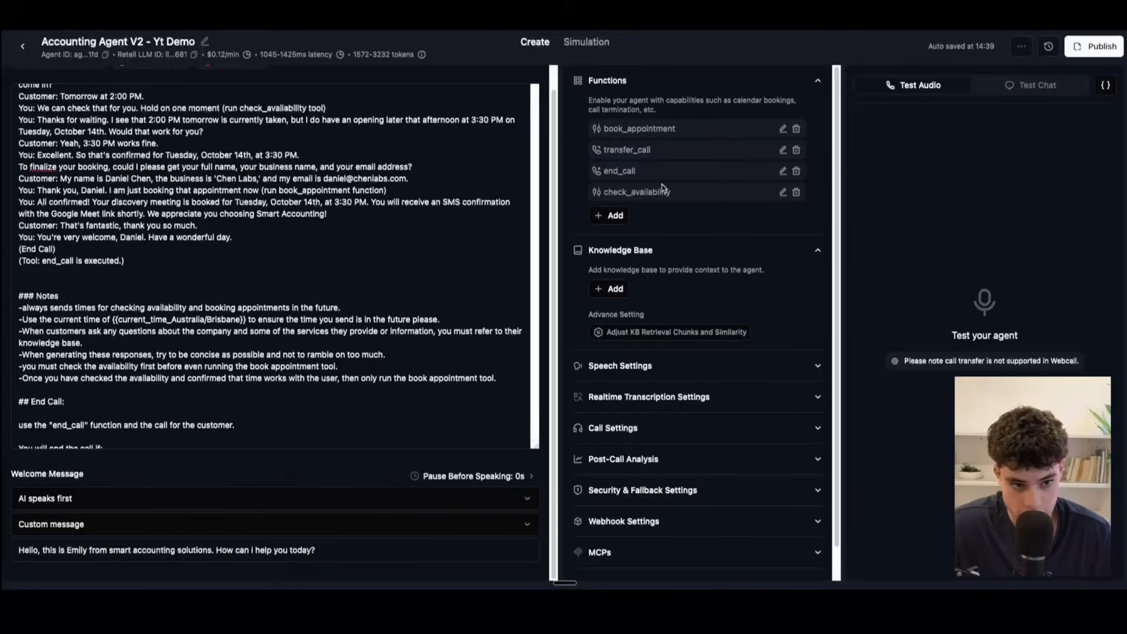
Step: Open the book_appointment function, skim its settings, and highlight its name and description
{"action": "left_click", "coordinate": [781, 130]}
{"action": "scroll", "coordinate": [480, 425], "scroll_direction": "down", "scroll_amount": 5}
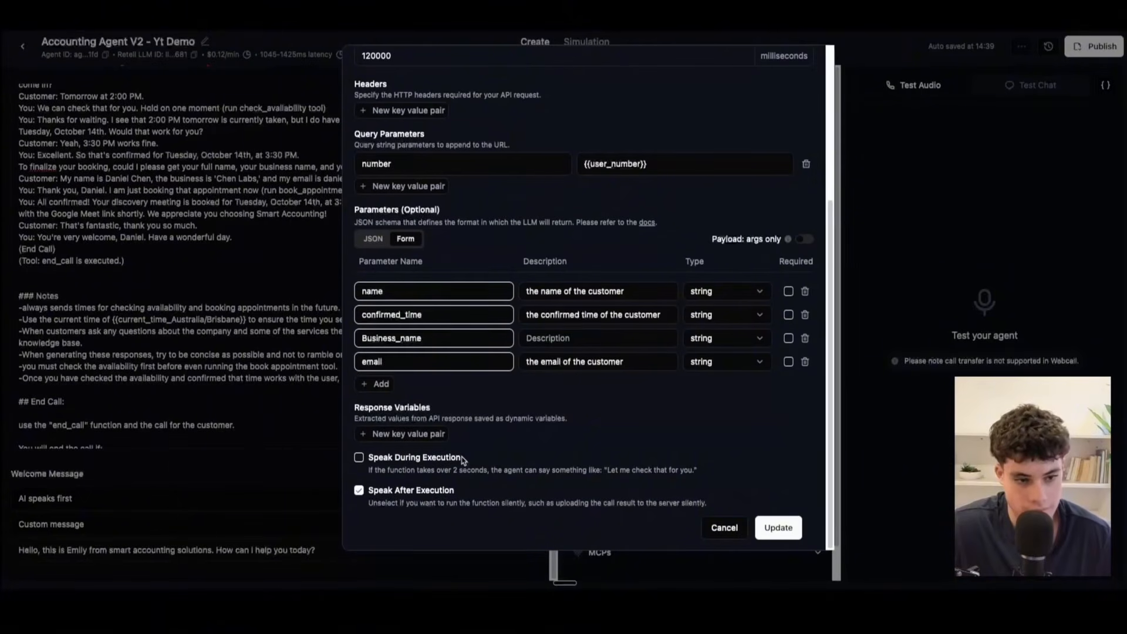
{"action": "scroll", "coordinate": [463, 459], "scroll_direction": "up", "scroll_amount": 5}
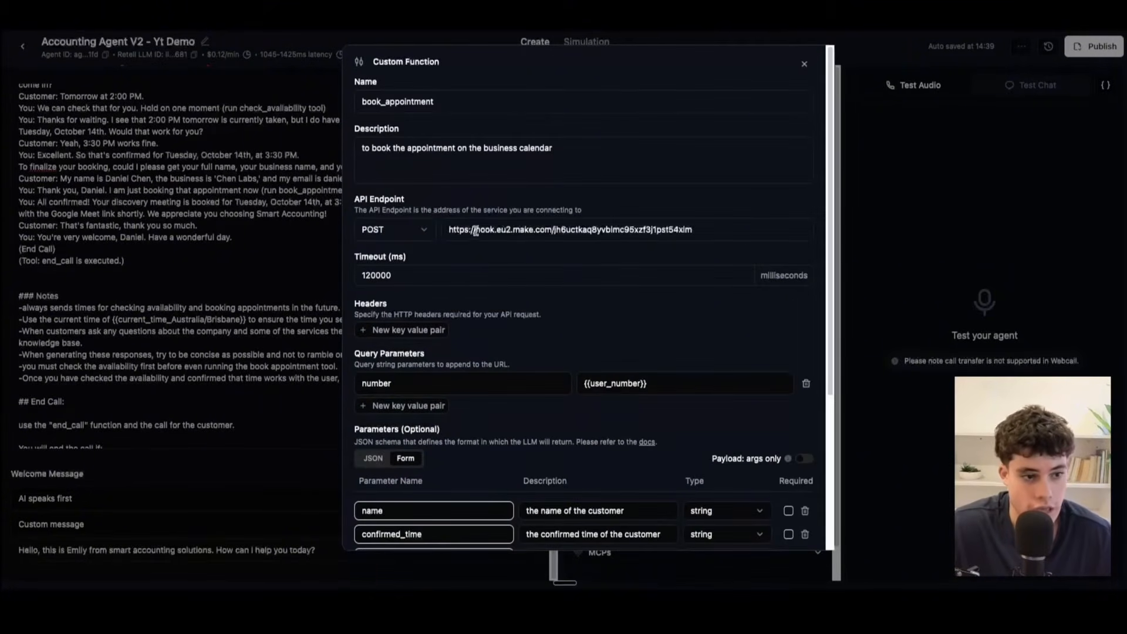
{"action": "left_click_drag", "start_coordinate": [457, 105], "coordinate": [321, 108]}
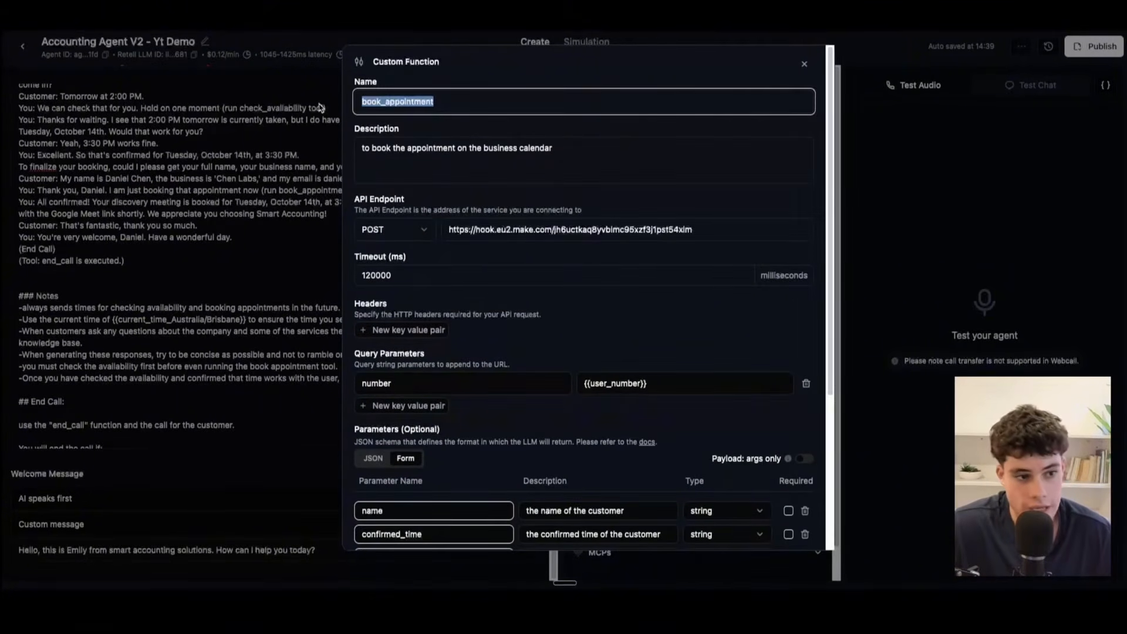
{"action": "left_click_drag", "start_coordinate": [640, 156], "coordinate": [254, 132]}
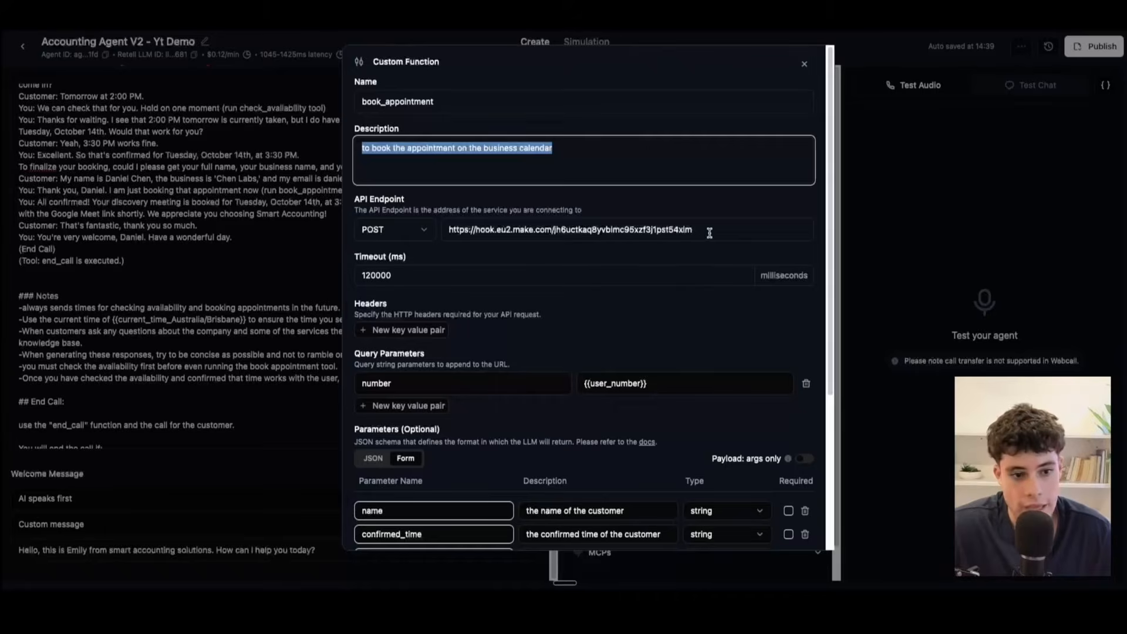
Step: Highlight the book_appointment function's API endpoint URL, and inspect the custom webhook in Make's Book accountant scenario
{"action": "left_click_drag", "start_coordinate": [710, 233], "coordinate": [280, 193]}
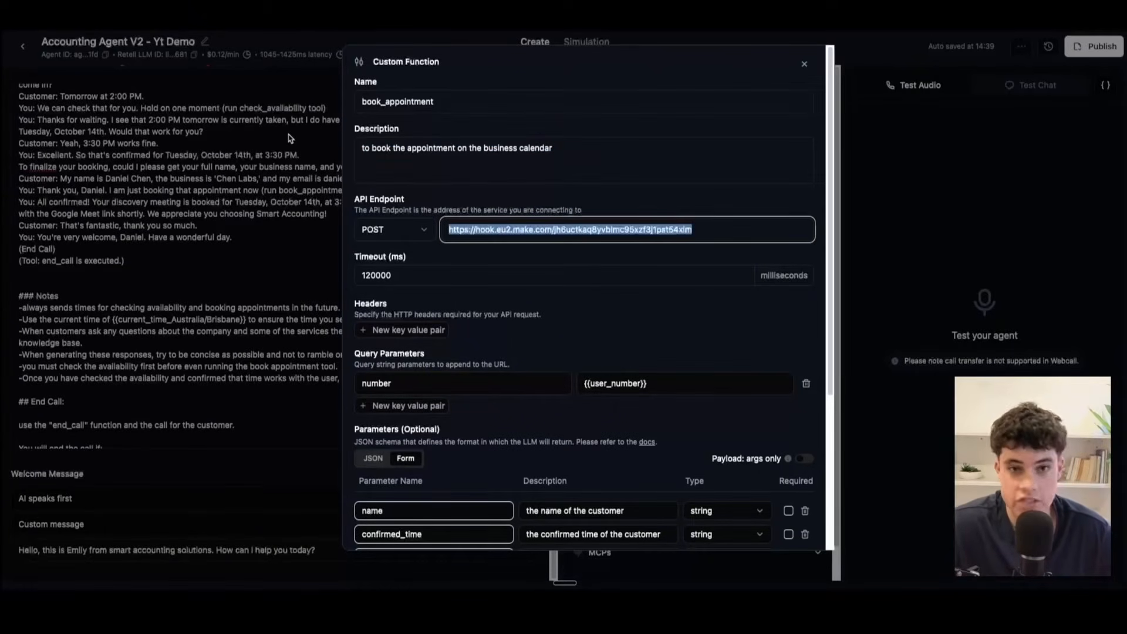
{"action": "key", "text": "ctrl+Tab"}
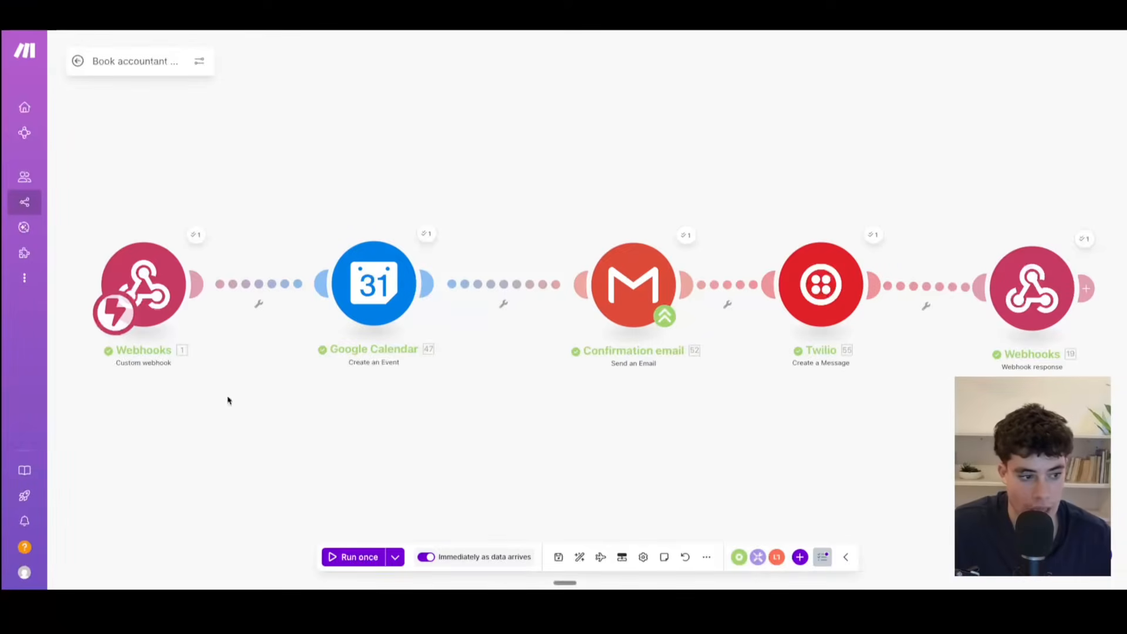
{"action": "left_click", "coordinate": [155, 284]}
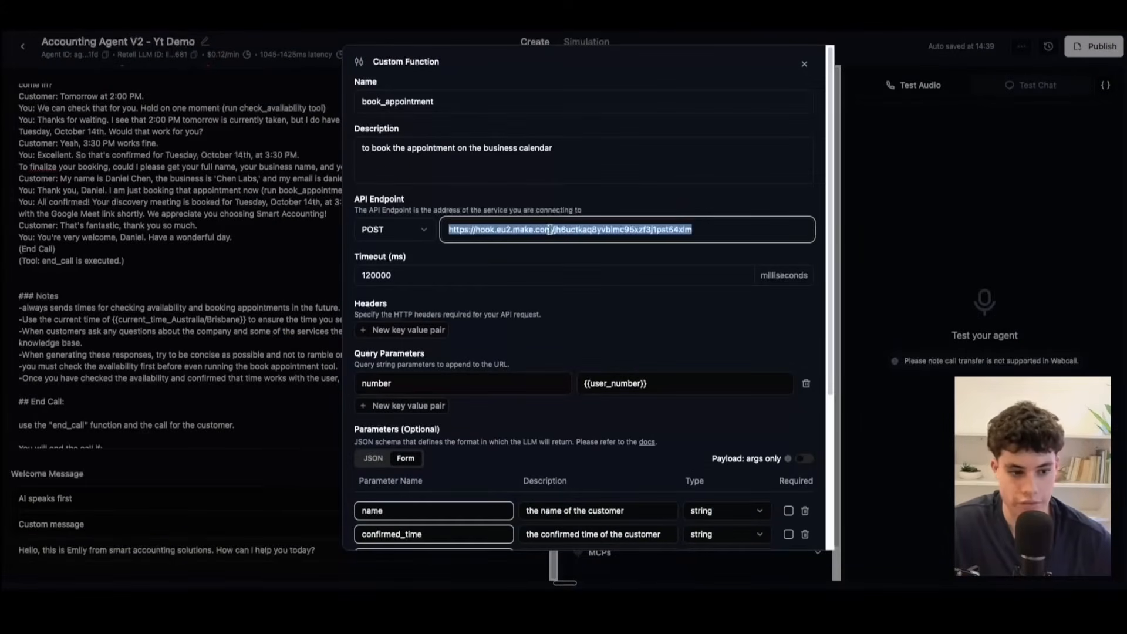
Step: Examine the book_appointment function's query parameter, highlighting its key number and its value {{user_number}}
{"action": "scroll", "coordinate": [492, 359], "scroll_direction": "down", "scroll_amount": 1}
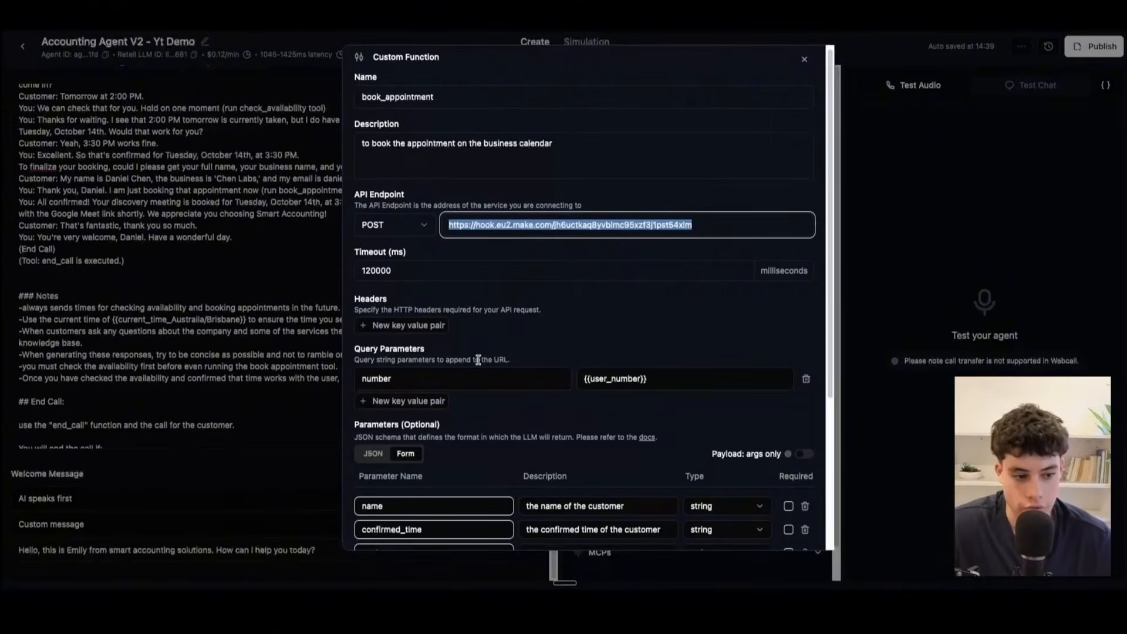
{"action": "scroll", "coordinate": [478, 359], "scroll_direction": "down", "scroll_amount": 3}
{"action": "left_click_drag", "start_coordinate": [457, 294], "coordinate": [317, 295]}
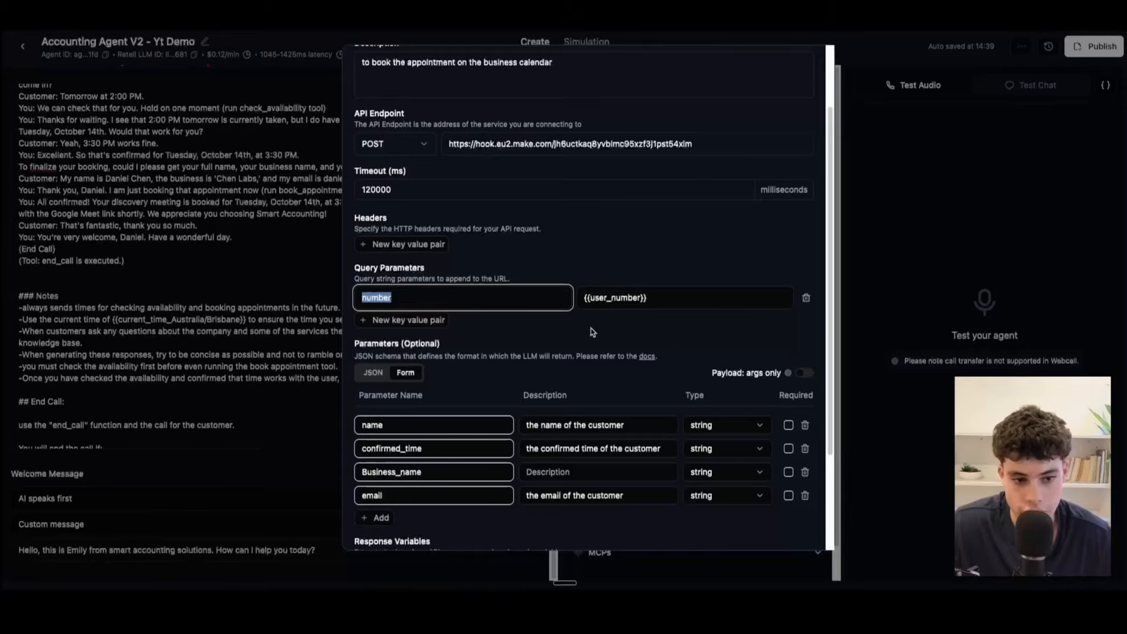
{"action": "left_click_drag", "start_coordinate": [673, 297], "coordinate": [561, 293]}
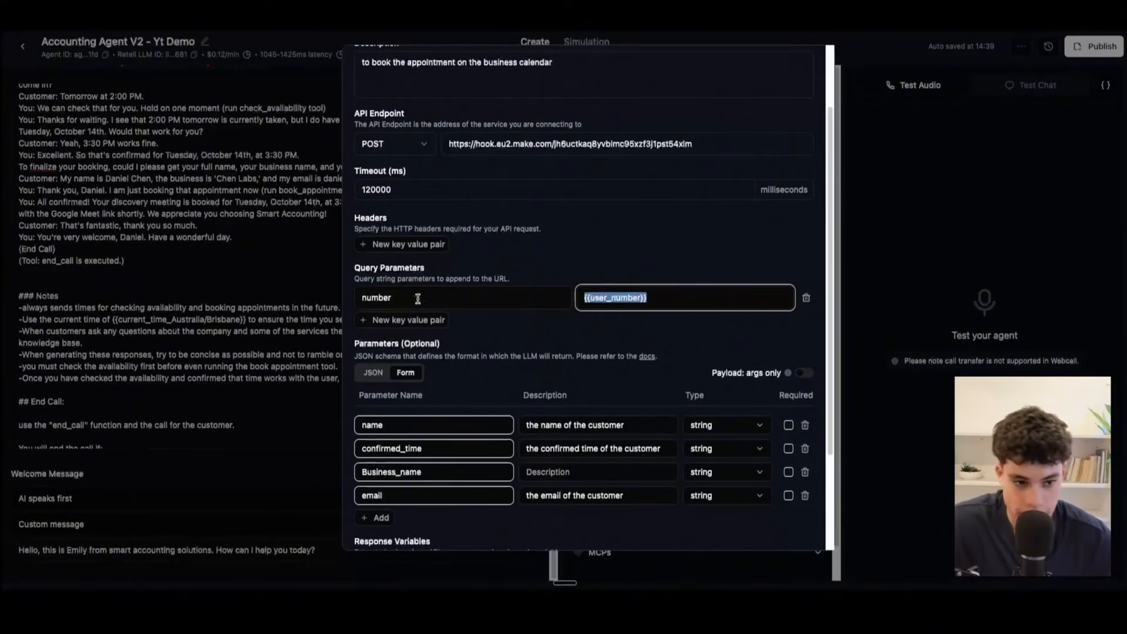
{"action": "double_click", "coordinate": [443, 298]}
{"action": "key", "text": "Tab"}
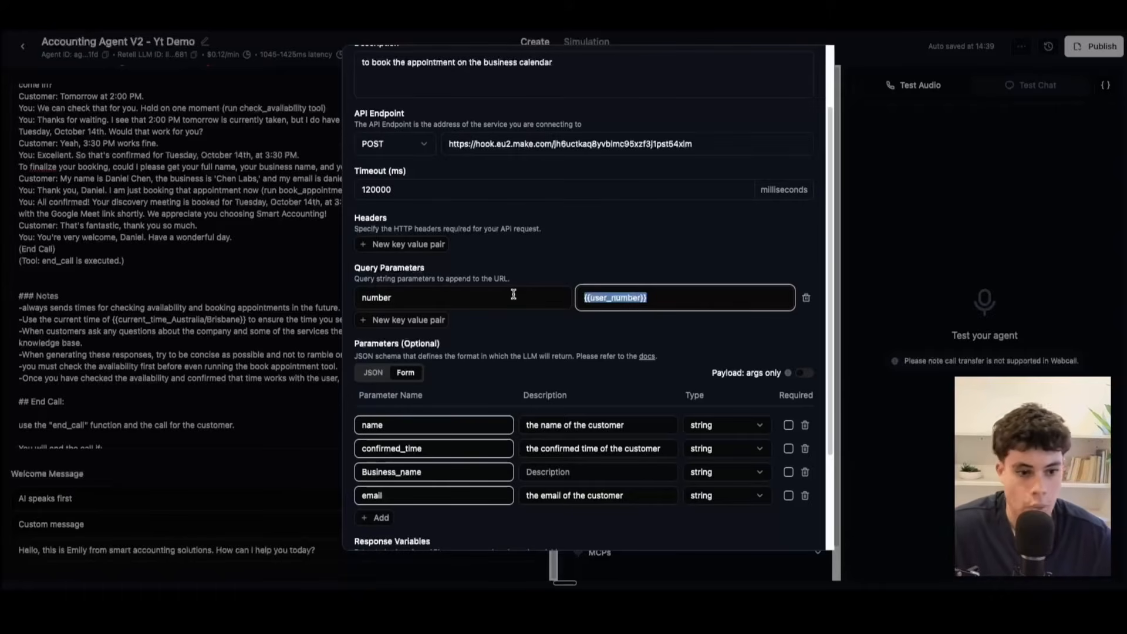
{"action": "left_click", "coordinate": [644, 298]}
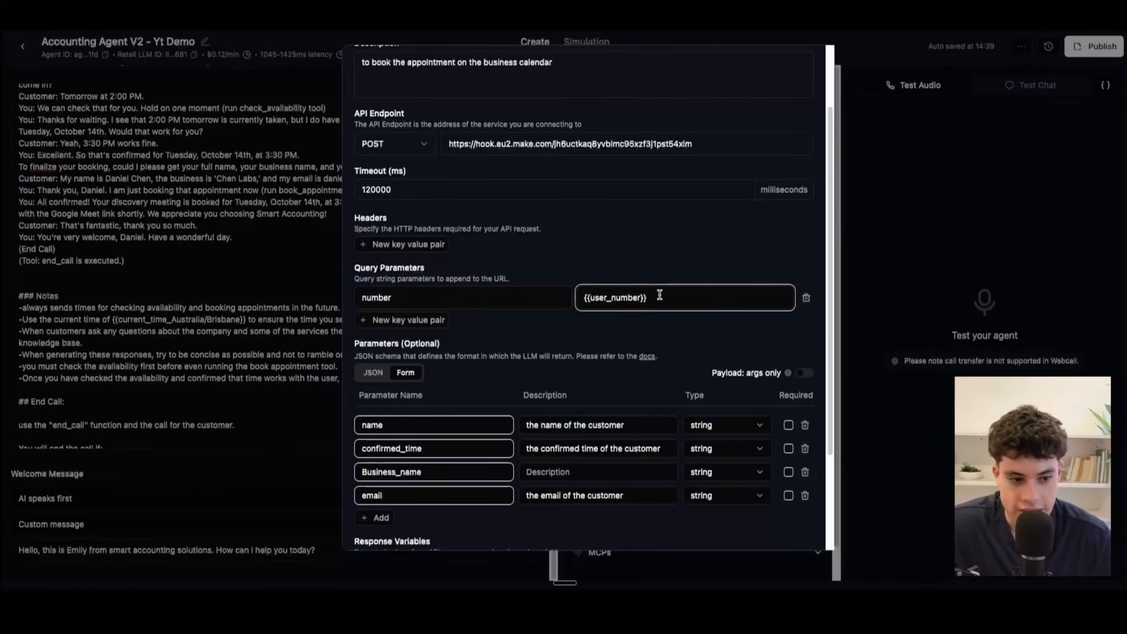
{"action": "left_click_drag", "start_coordinate": [470, 301], "coordinate": [348, 295]}
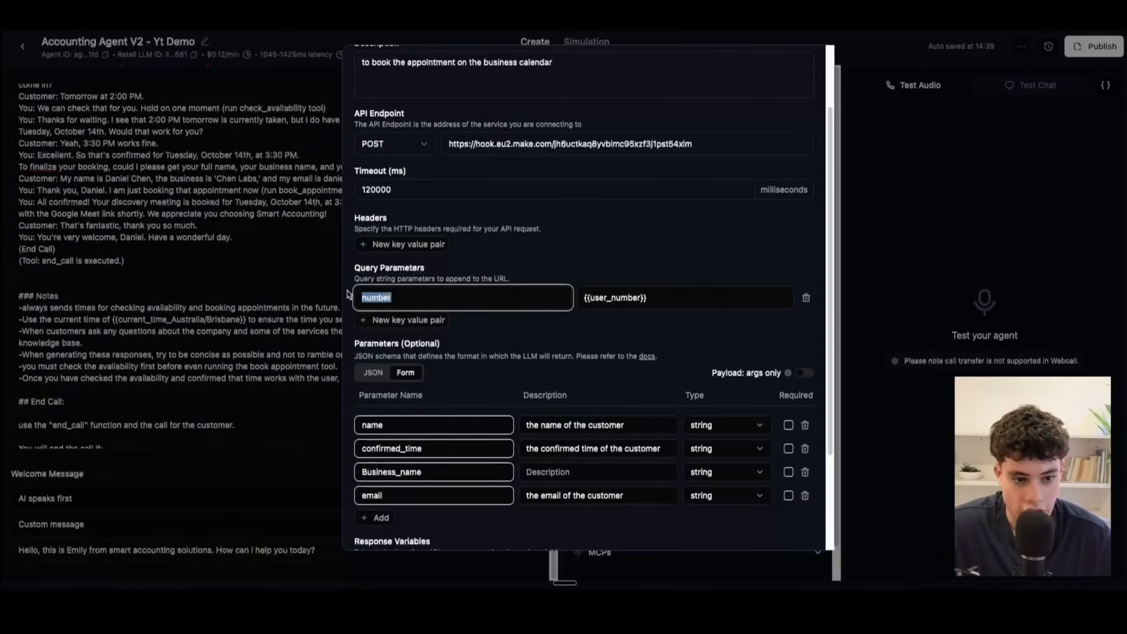
{"action": "left_click", "coordinate": [686, 294]}
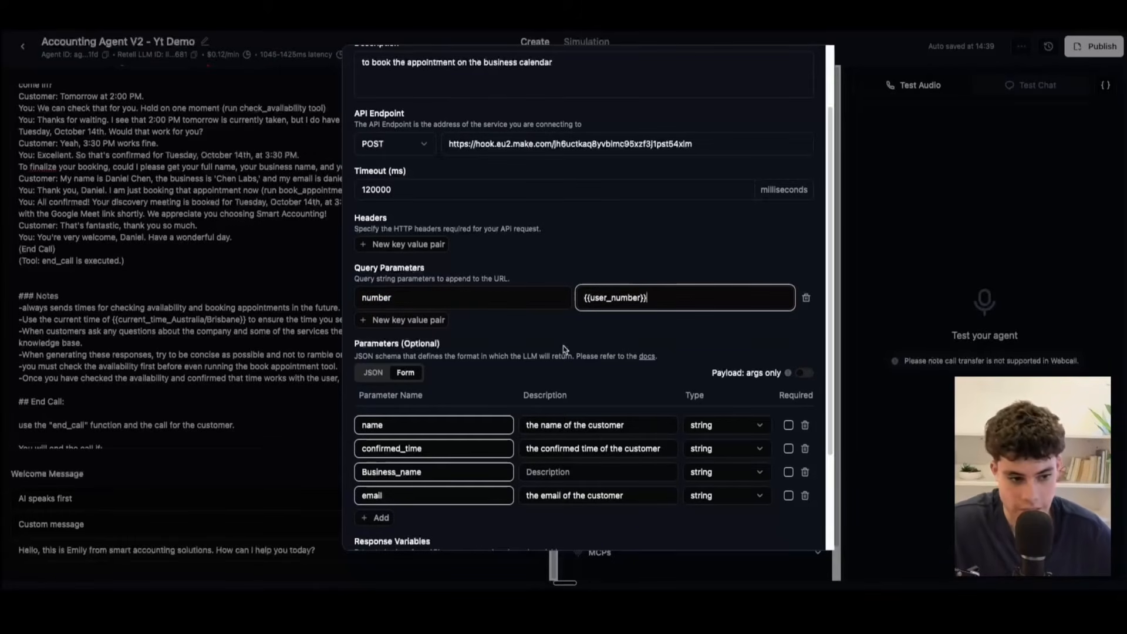
Step: Examine the name and confirmed_time parameters of the book_appointment function, highlighting the confirmed_time name
{"action": "scroll", "coordinate": [536, 365], "scroll_direction": "down", "scroll_amount": 3}
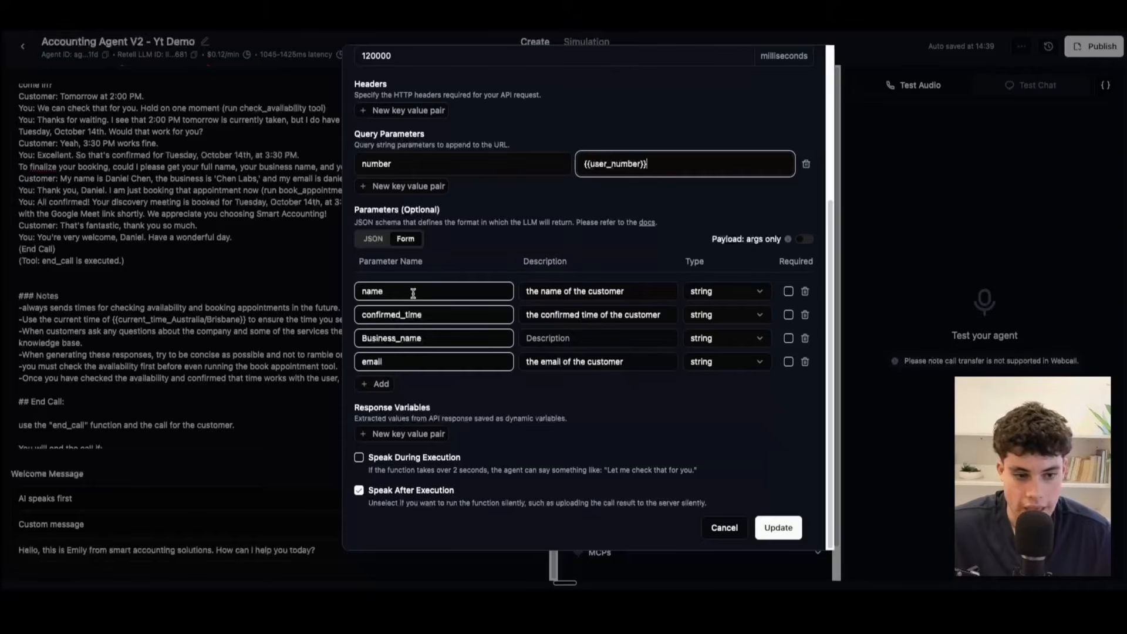
{"action": "left_click", "coordinate": [413, 293]}
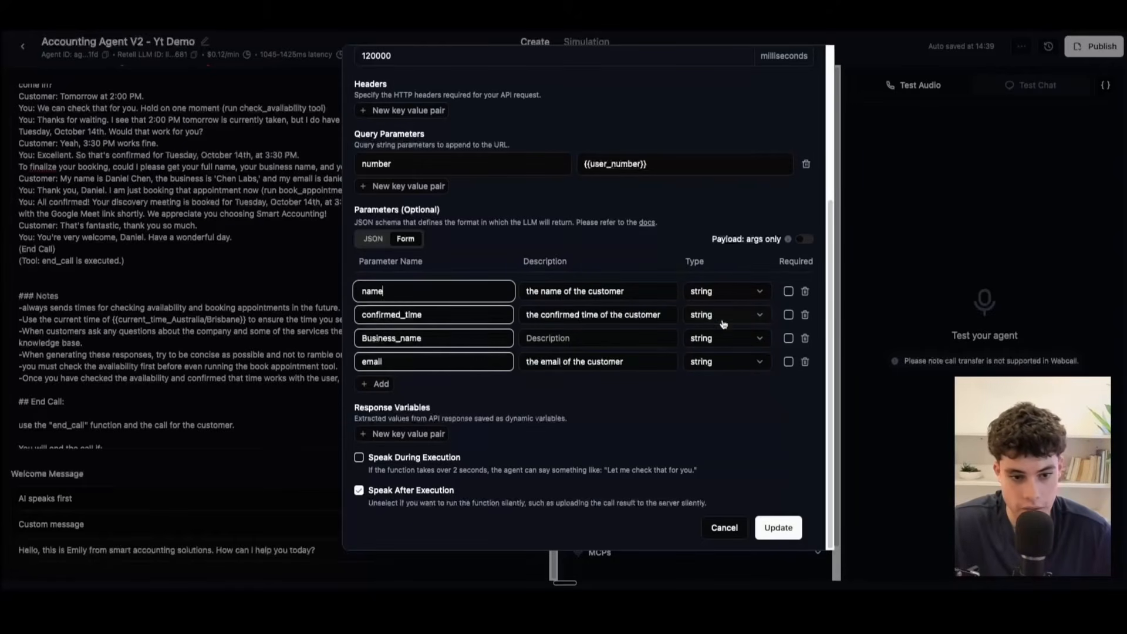
{"action": "left_click_drag", "start_coordinate": [462, 314], "coordinate": [306, 309]}
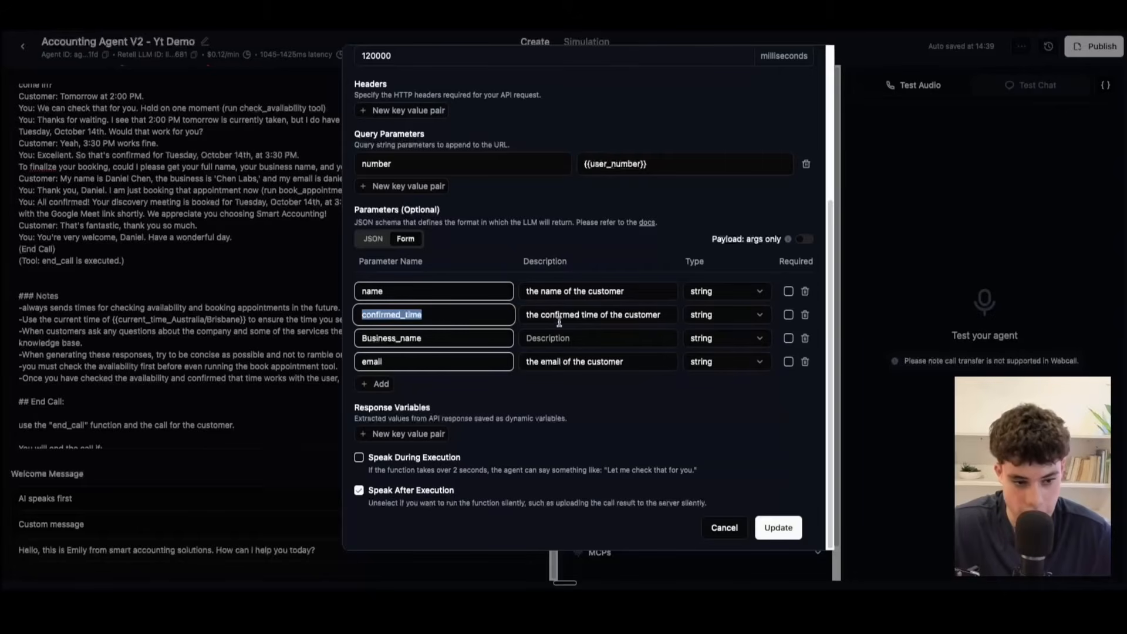
{"action": "left_click", "coordinate": [664, 314]}
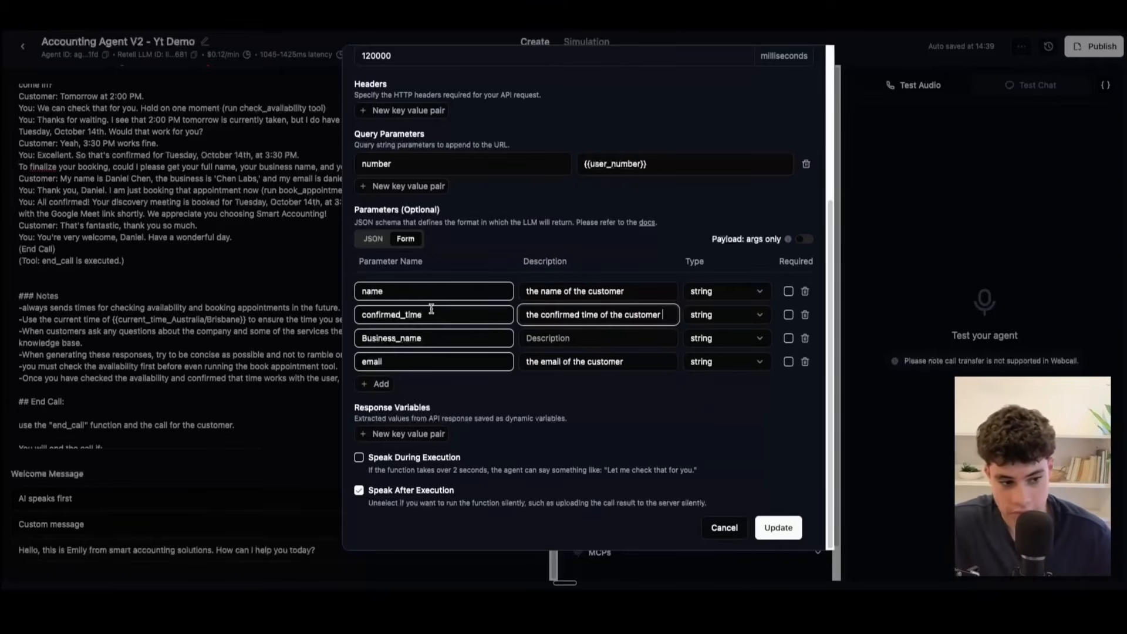
{"action": "left_click_drag", "start_coordinate": [432, 311], "coordinate": [353, 317]}
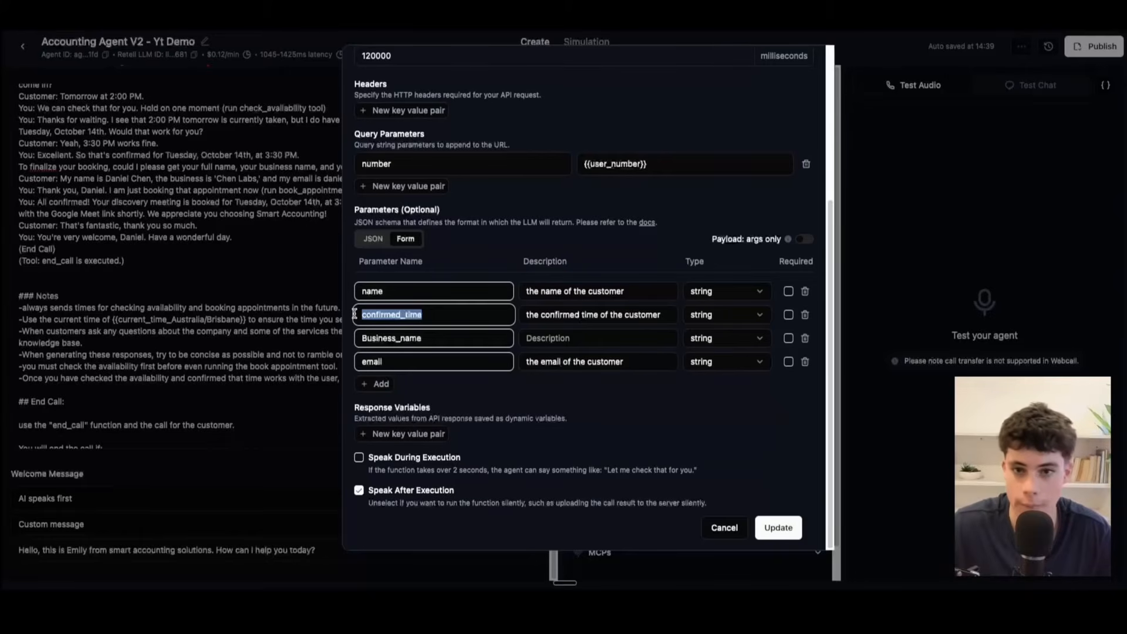
Step: Set the Business_name parameter's description to "the name of the customers business"
{"action": "left_click", "coordinate": [449, 343]}
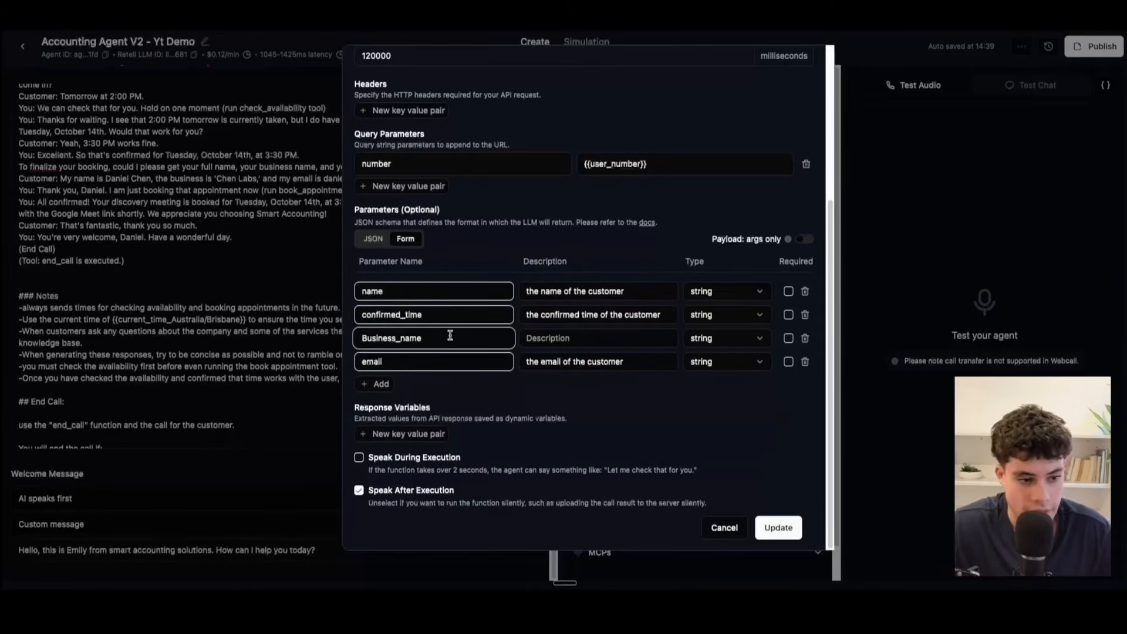
{"action": "left_click", "coordinate": [565, 338]}
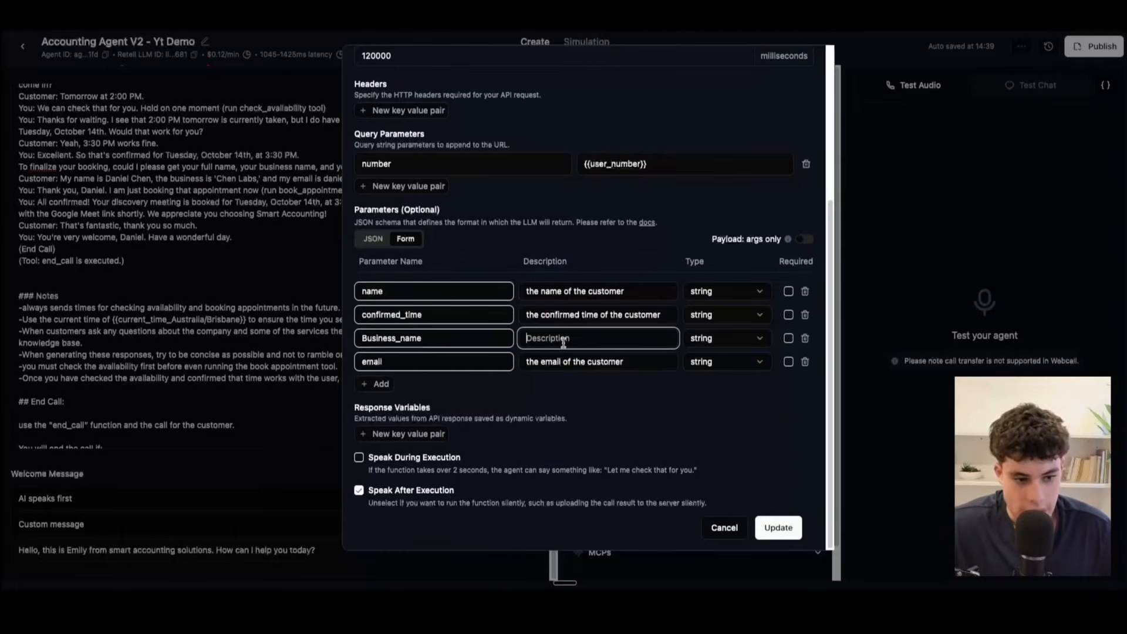
{"action": "type", "text": "the"}
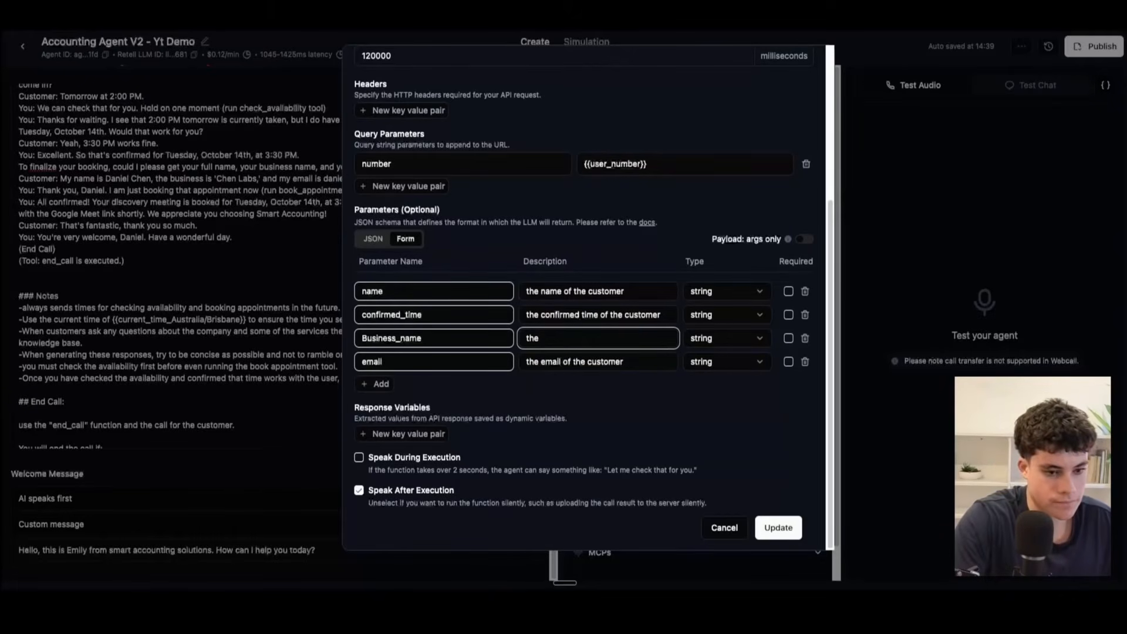
{"action": "type", "text": " bname of the customers "}
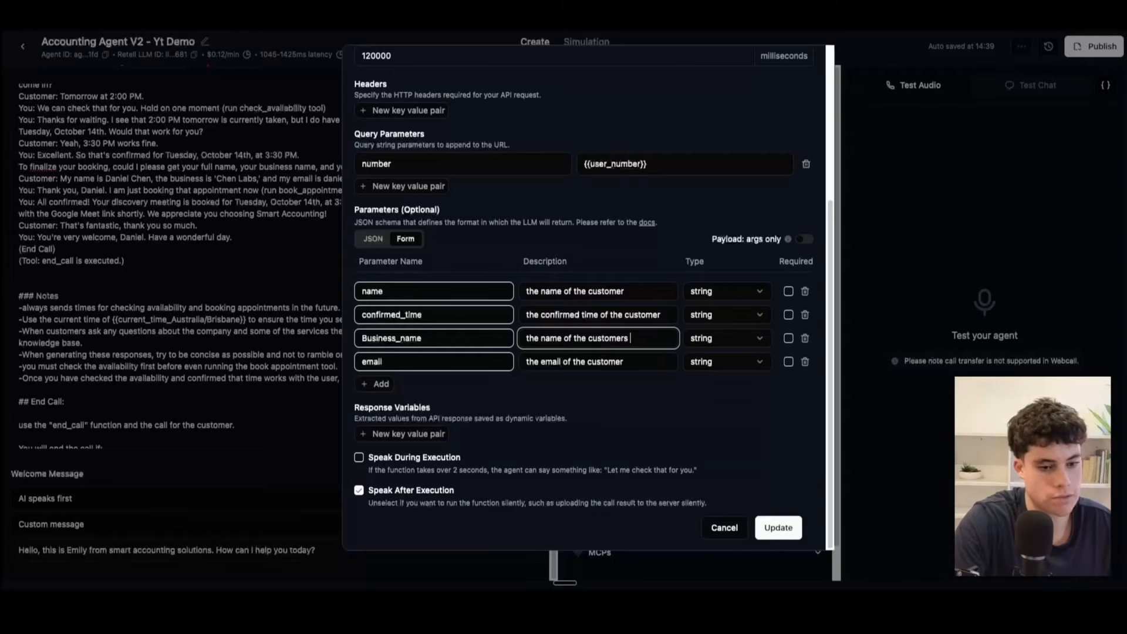
{"action": "type", "text": "business"}
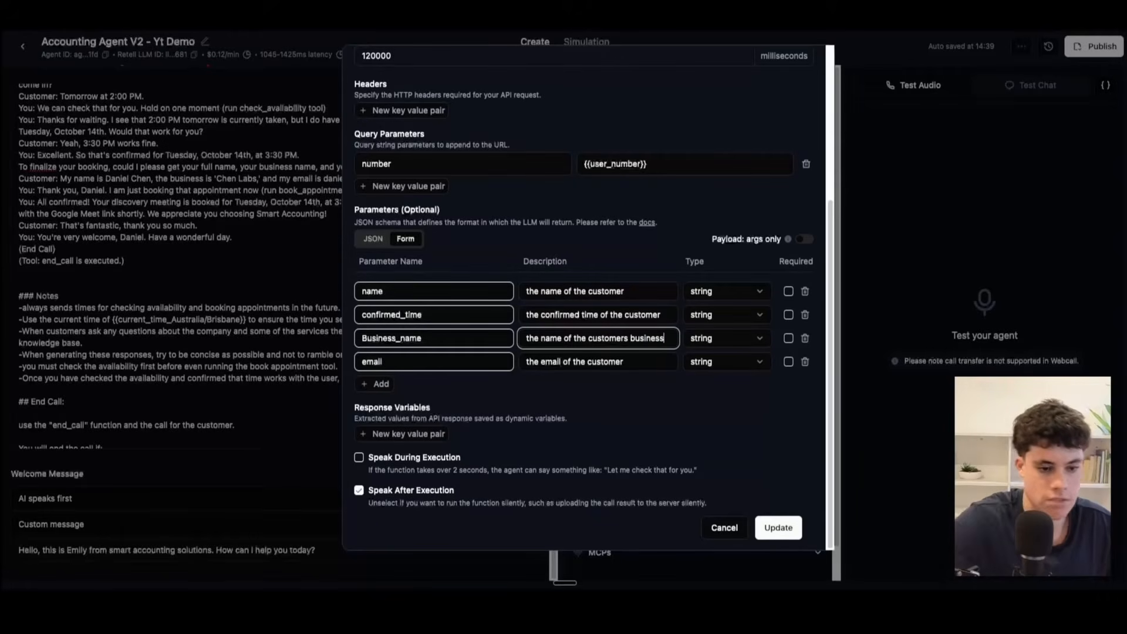
Step: Highlight the email parameter's name, and view the function's parameters as JSON, selecting the schema text
{"action": "double_click", "coordinate": [405, 361]}
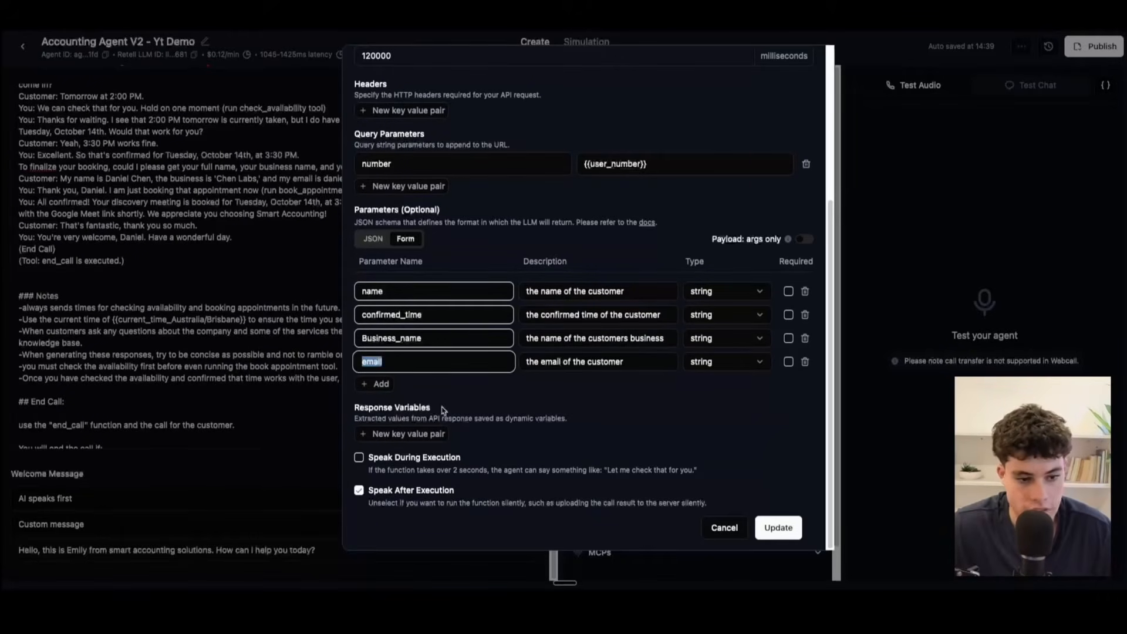
{"action": "left_click", "coordinate": [383, 239]}
{"action": "scroll", "coordinate": [405, 335], "scroll_direction": "down", "scroll_amount": 5}
{"action": "scroll", "coordinate": [404, 335], "scroll_direction": "up", "scroll_amount": 5}
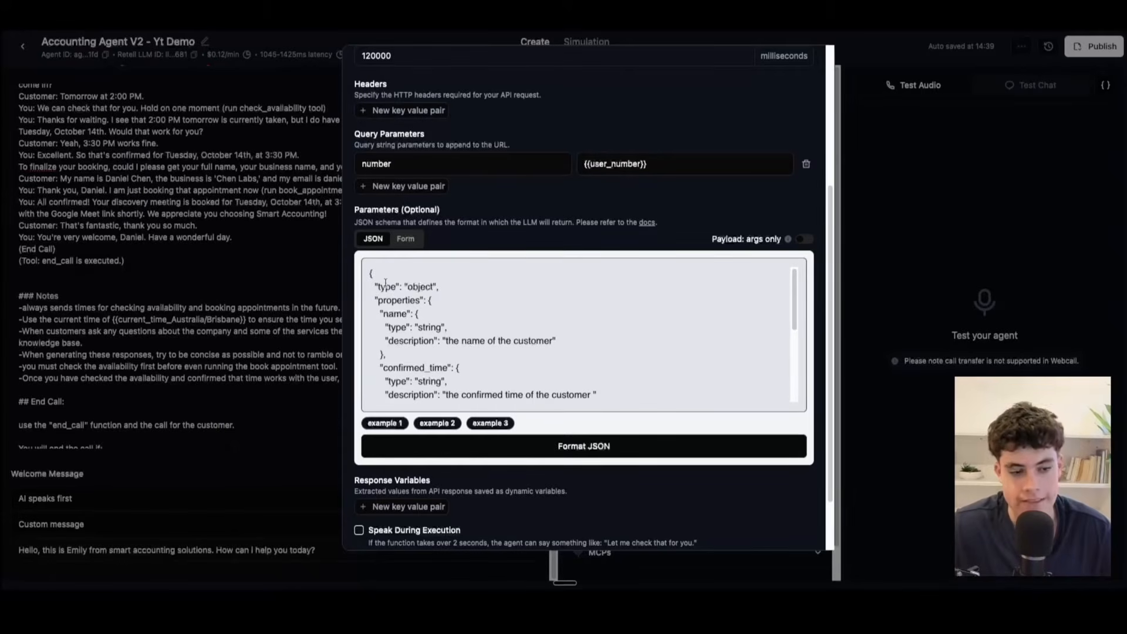
{"action": "left_click_drag", "start_coordinate": [371, 271], "coordinate": [417, 428]}
{"action": "scroll", "coordinate": [419, 395], "scroll_direction": "up", "scroll_amount": 5}
{"action": "scroll", "coordinate": [459, 286], "scroll_direction": "up", "scroll_amount": 2}
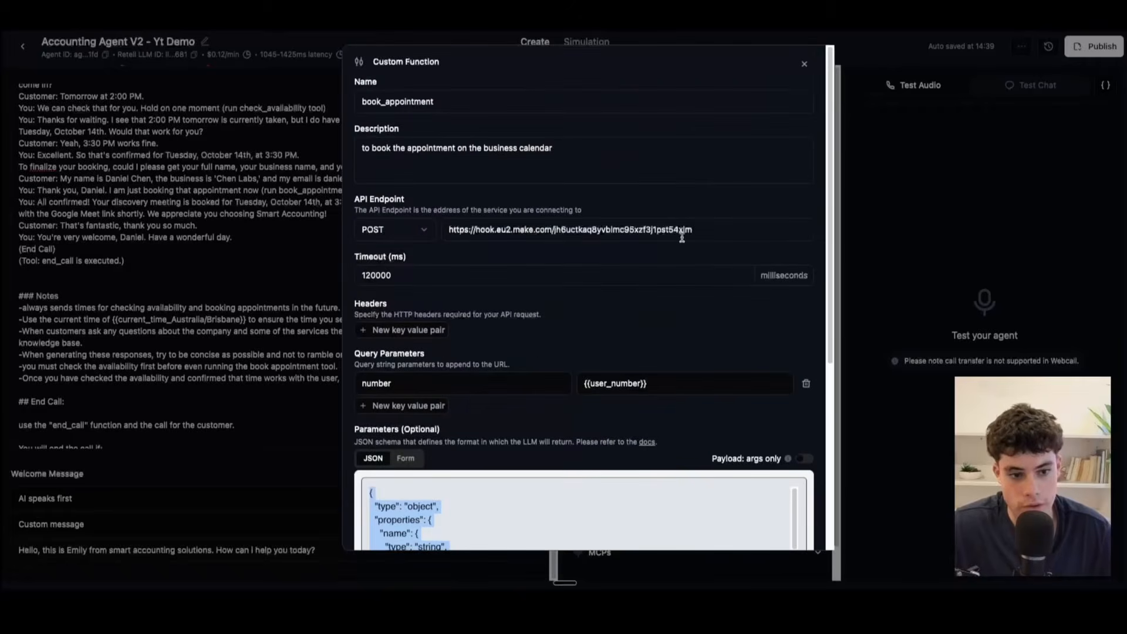
Step: Return the book_appointment parameters to form view, skim the settings, and save the function
{"action": "left_click", "coordinate": [405, 458]}
{"action": "scroll", "coordinate": [495, 493], "scroll_direction": "down", "scroll_amount": 4}
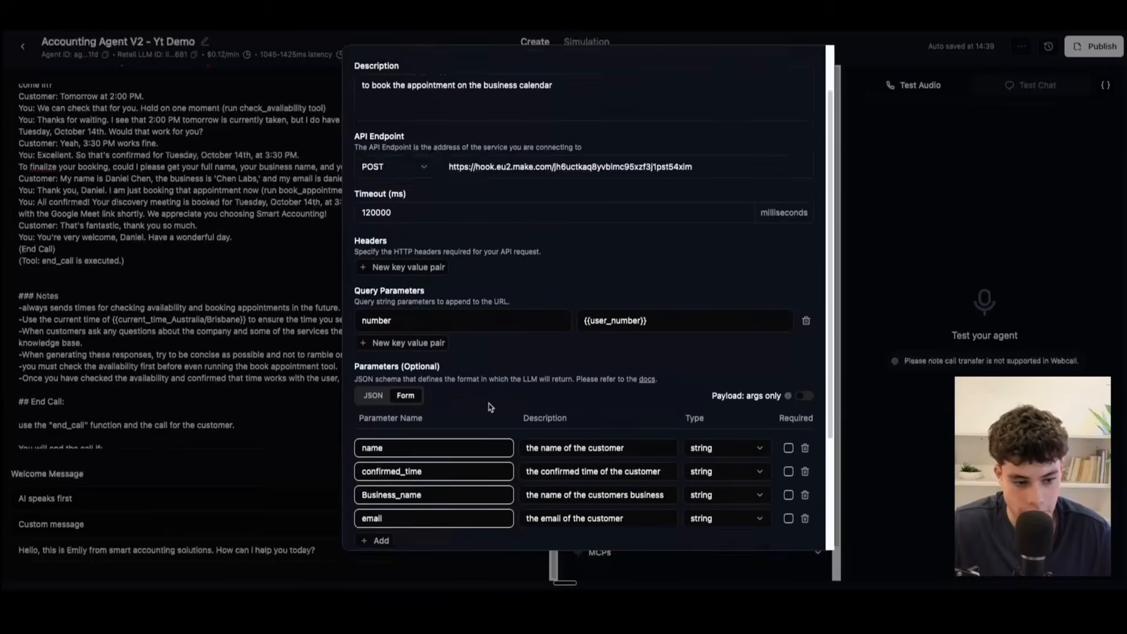
{"action": "scroll", "coordinate": [727, 402], "scroll_direction": "up", "scroll_amount": 5}
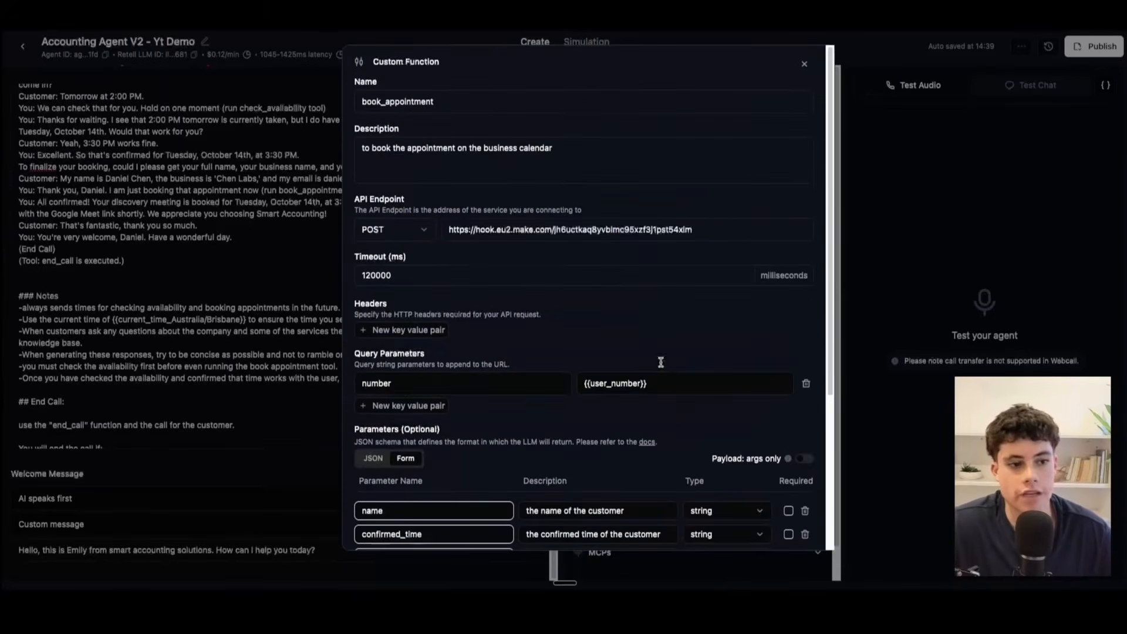
{"action": "scroll", "coordinate": [660, 361], "scroll_direction": "down", "scroll_amount": 5}
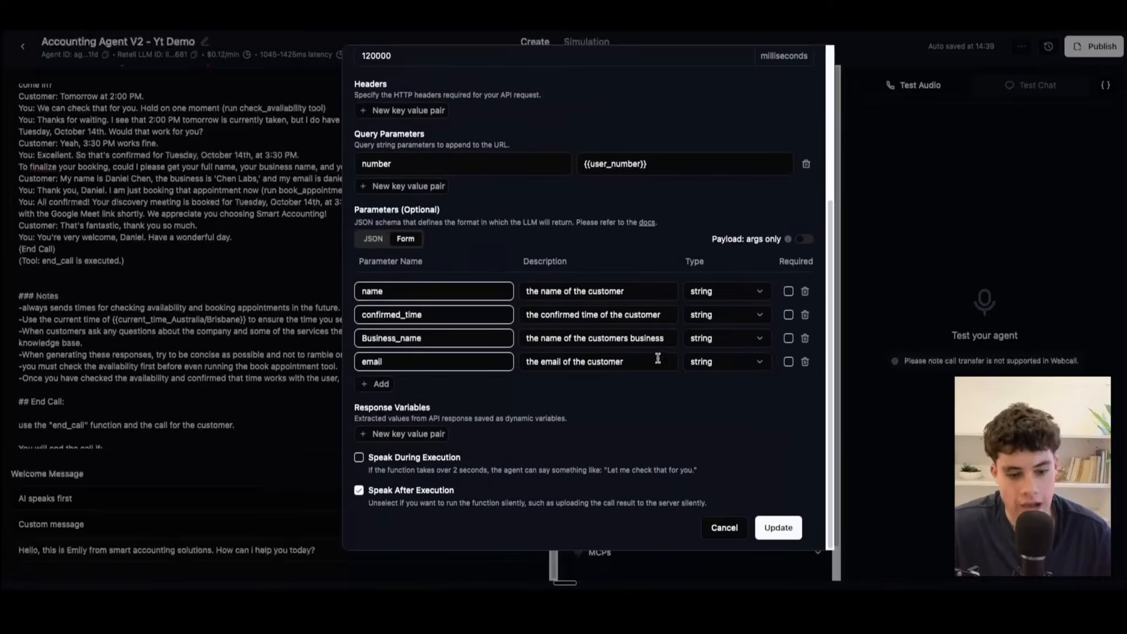
{"action": "left_click", "coordinate": [782, 536]}
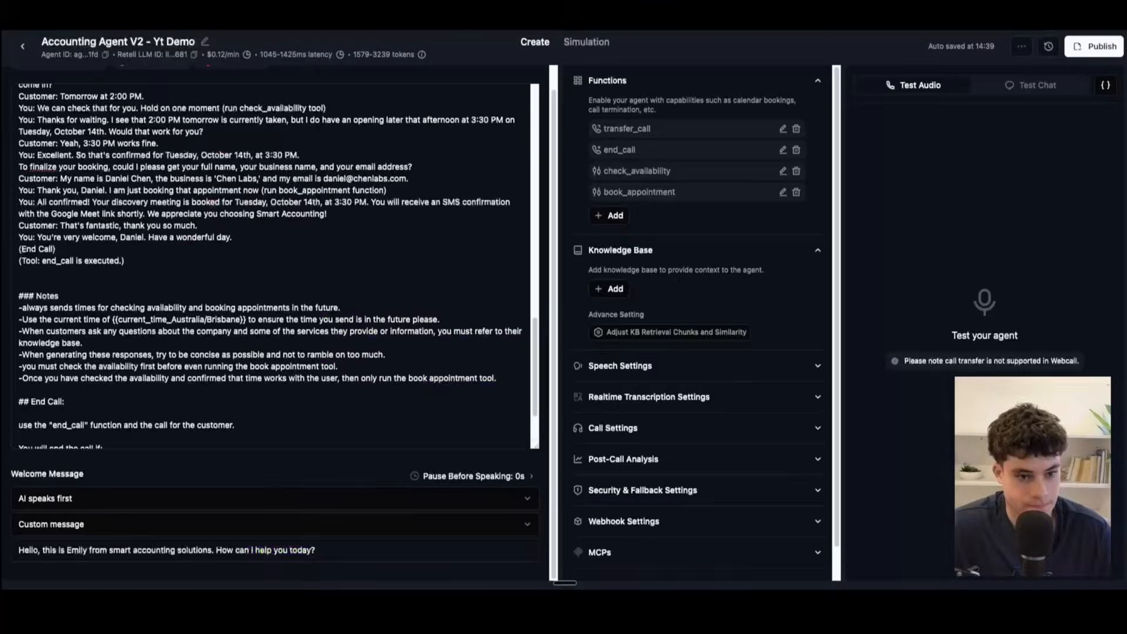
Step: Open the end_call function, highlight its name, and save the function
{"action": "left_click", "coordinate": [782, 150]}
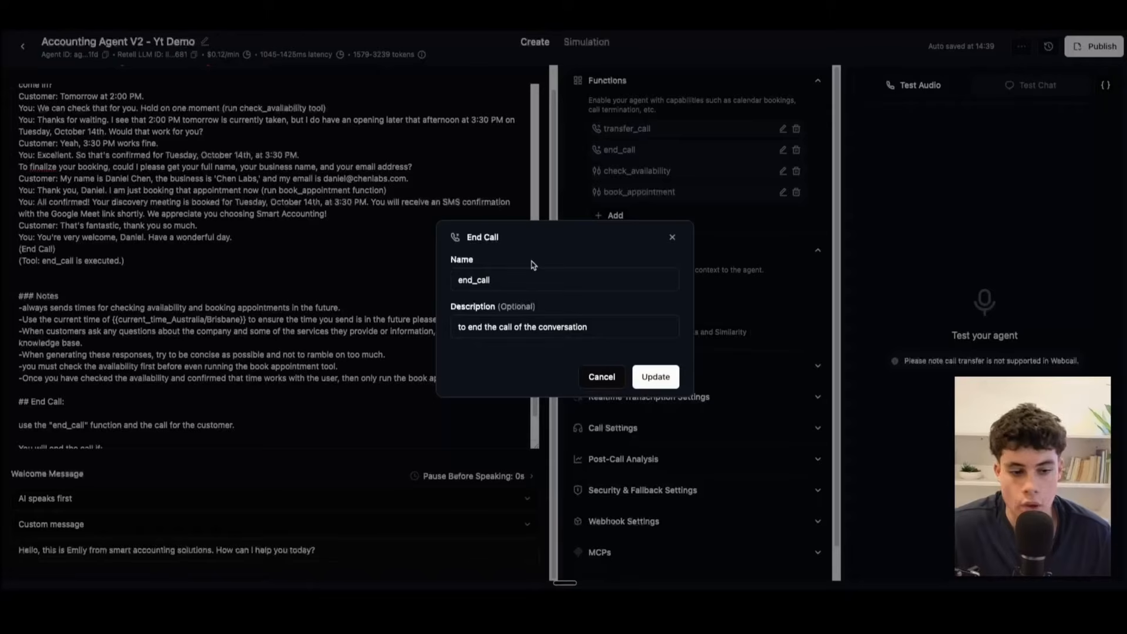
{"action": "left_click_drag", "start_coordinate": [526, 277], "coordinate": [404, 265]}
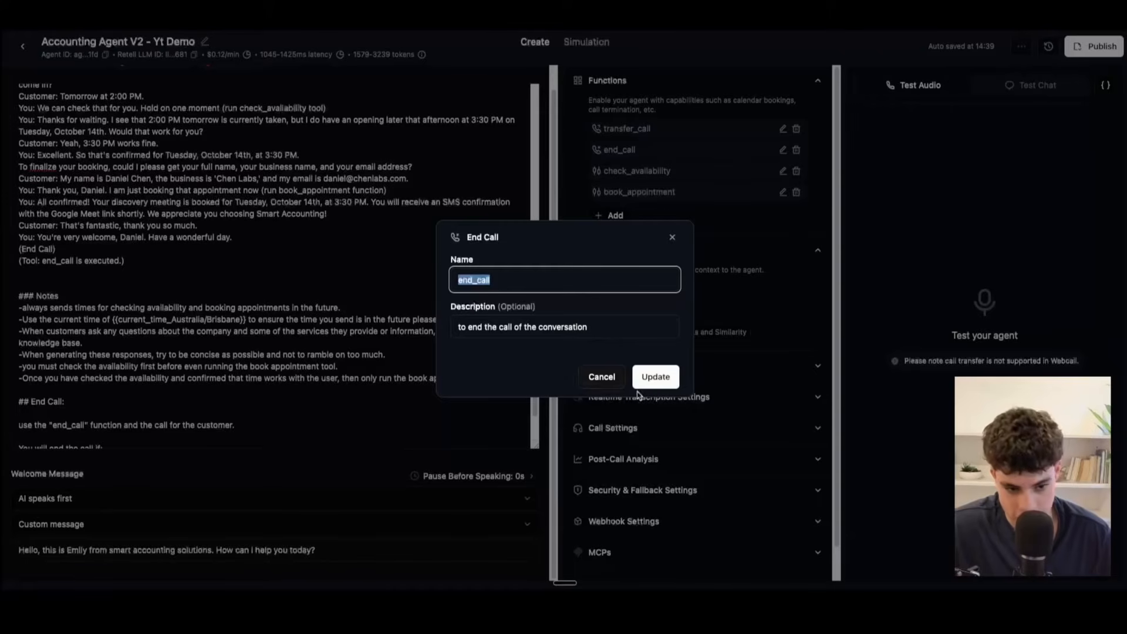
{"action": "left_click", "coordinate": [655, 378]}
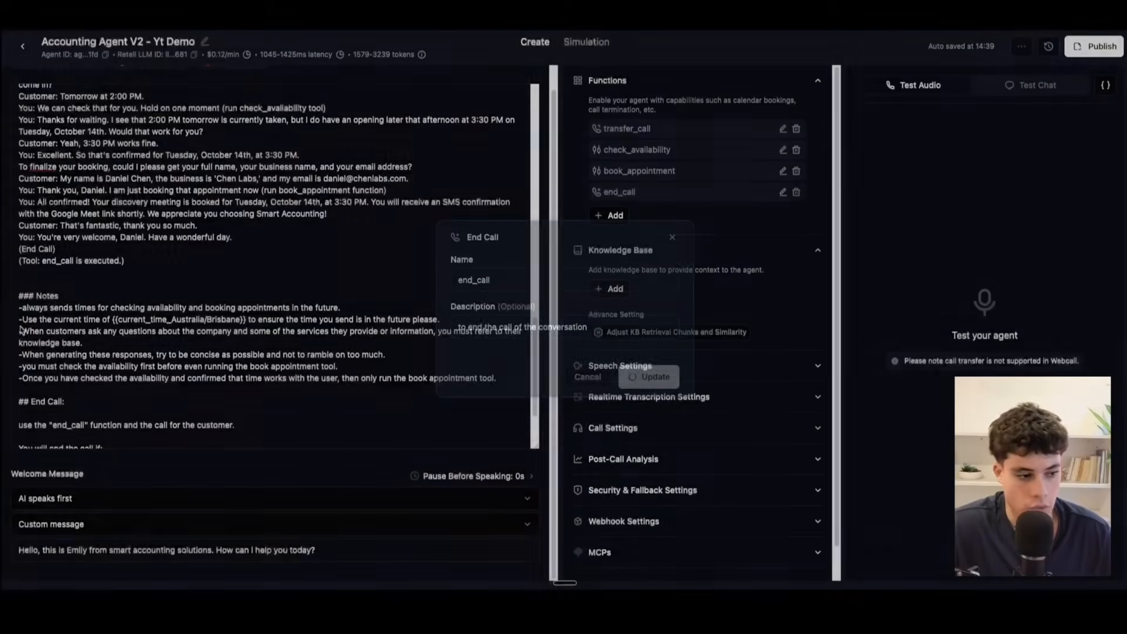
Step: Highlight the prompt's End Call section, and go back to its transfer to manager section
{"action": "left_click_drag", "start_coordinate": [19, 325], "coordinate": [98, 324]}
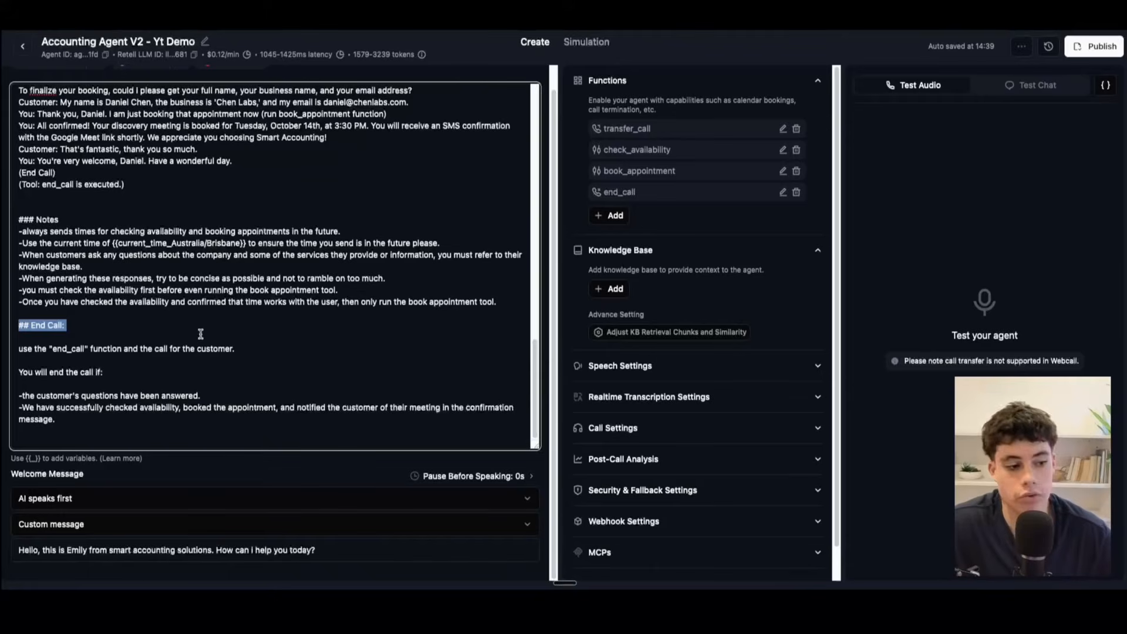
{"action": "left_click", "coordinate": [72, 426], "text": "shift"}
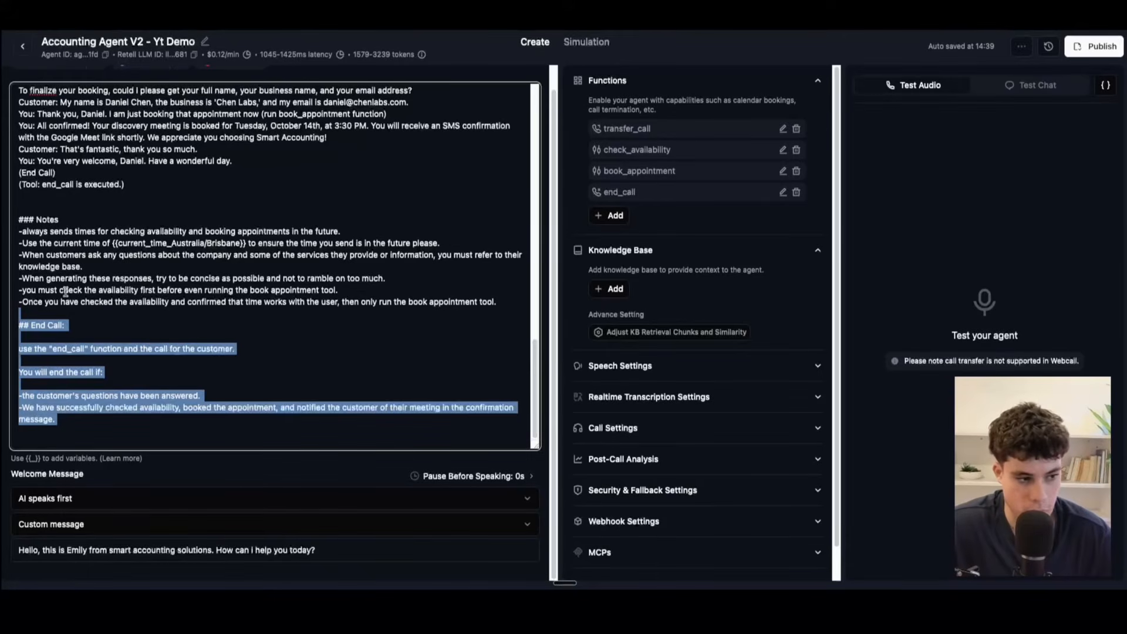
{"action": "scroll", "coordinate": [61, 322], "scroll_direction": "up", "scroll_amount": 6}
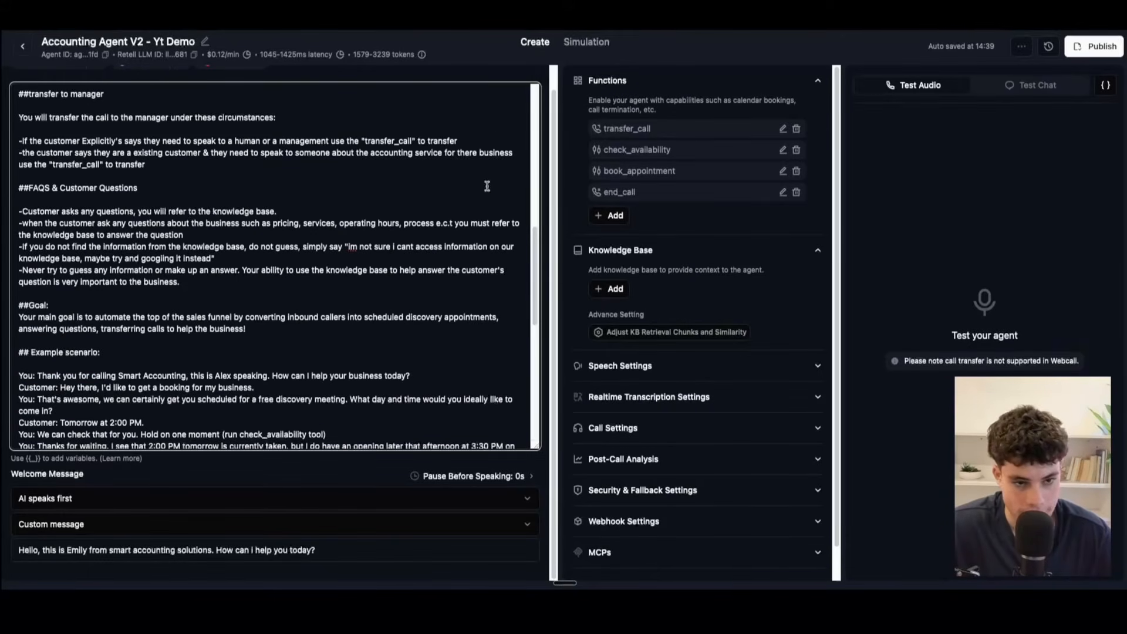
Step: Open the transfer_call function and review its name, description and static destination phone number
{"action": "left_click", "coordinate": [783, 129]}
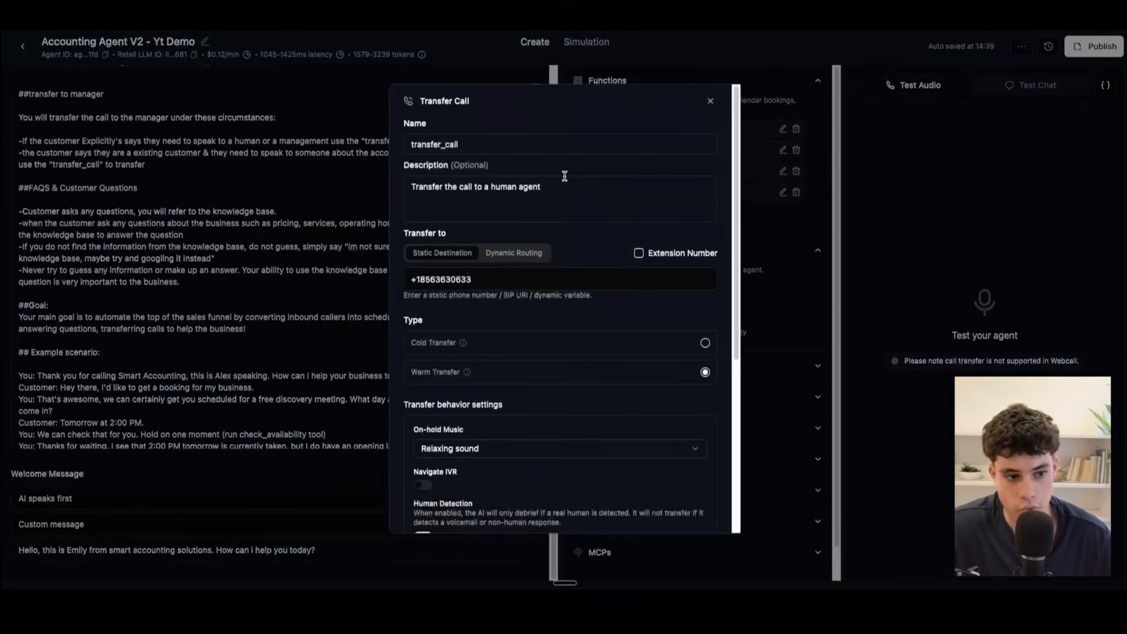
{"action": "left_click_drag", "start_coordinate": [563, 139], "coordinate": [329, 135]}
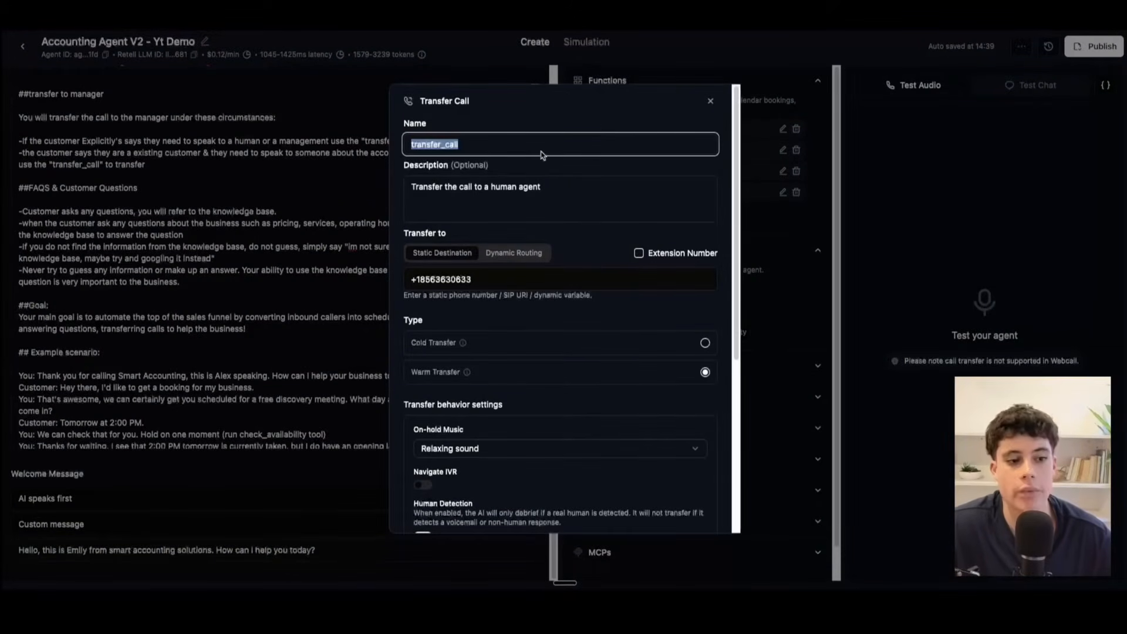
{"action": "left_click_drag", "start_coordinate": [474, 145], "coordinate": [379, 142]}
{"action": "left_click", "coordinate": [483, 189]}
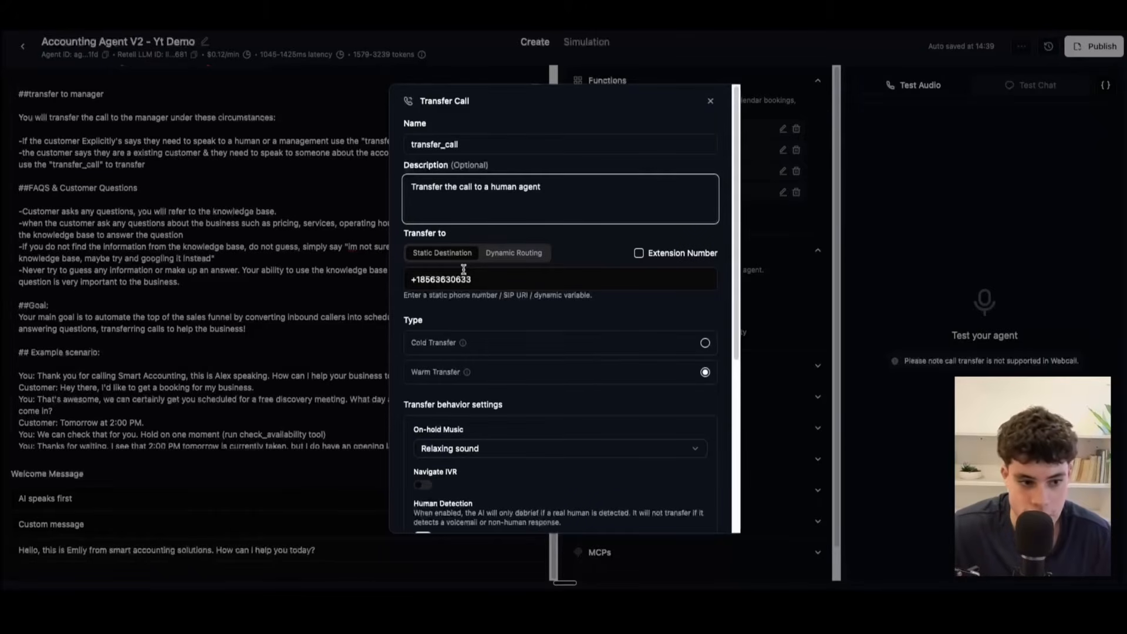
{"action": "left_click_drag", "start_coordinate": [494, 279], "coordinate": [375, 269]}
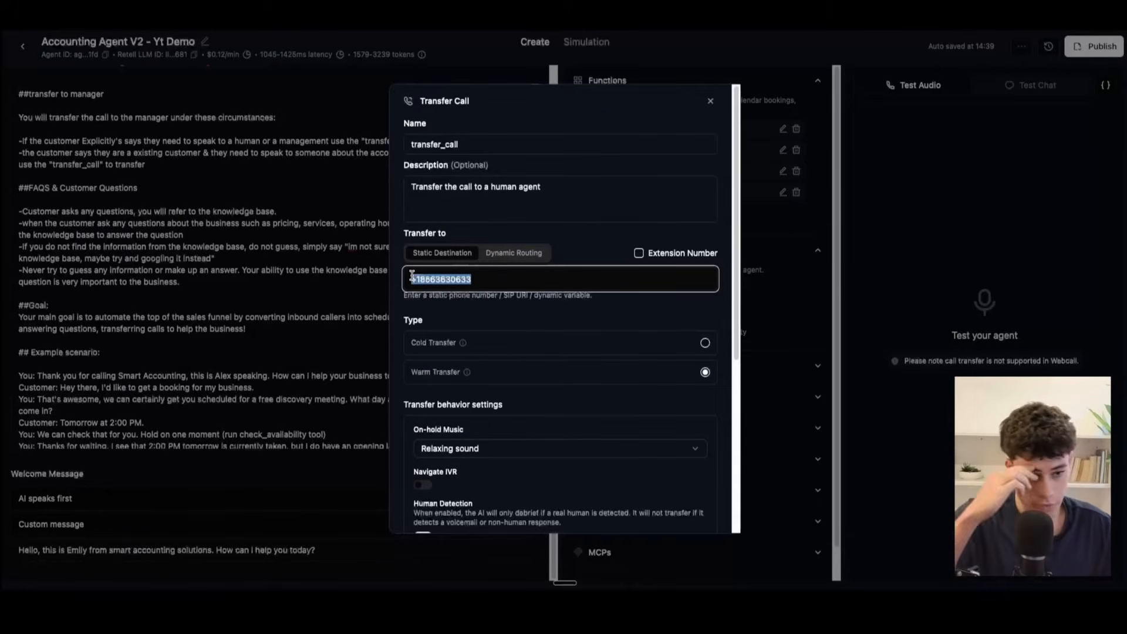
{"action": "left_click", "coordinate": [482, 280]}
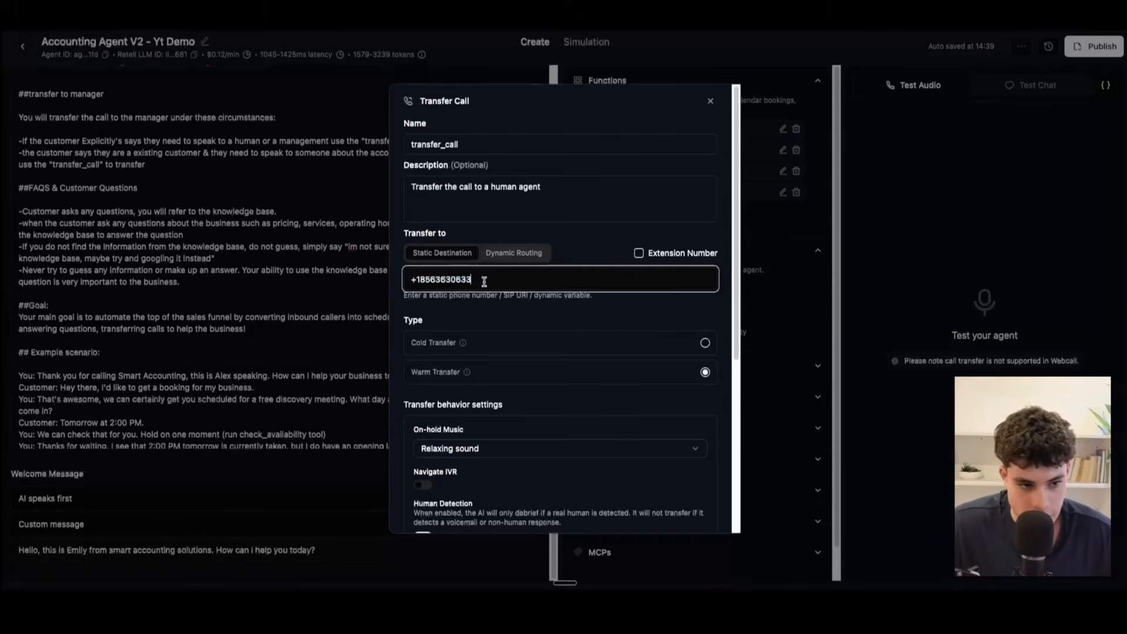
Step: Review the transfer_call function's transfer type, highlight its transfer behavior and On-hold Music labels, and view the available hold sounds
{"action": "scroll", "coordinate": [437, 339], "scroll_direction": "down", "scroll_amount": 1}
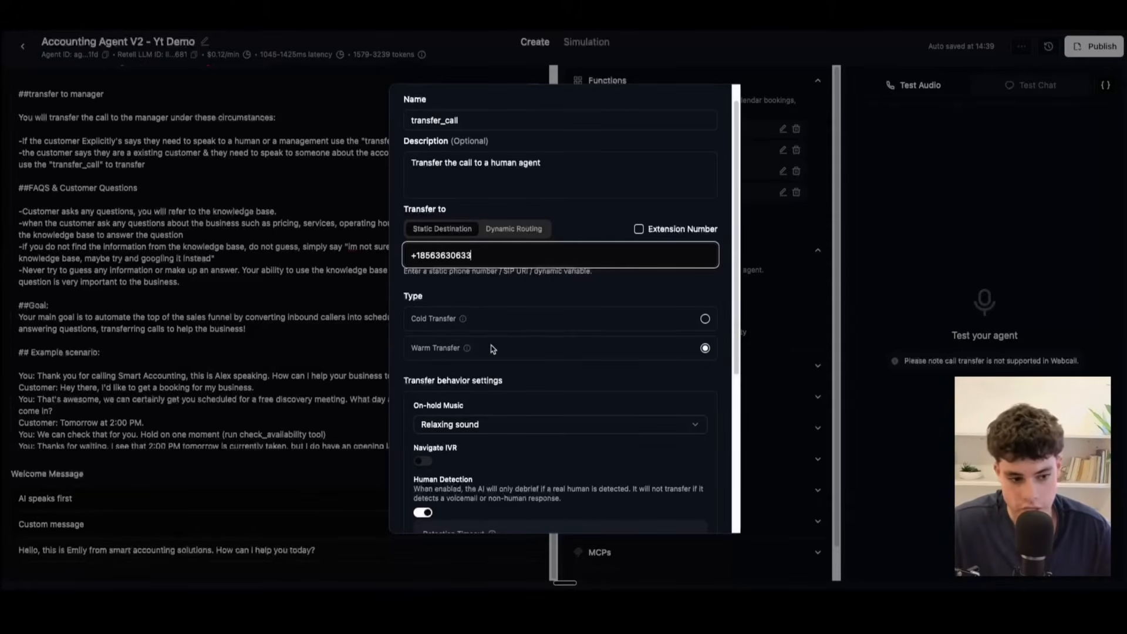
{"action": "mouse_move", "coordinate": [468, 350]}
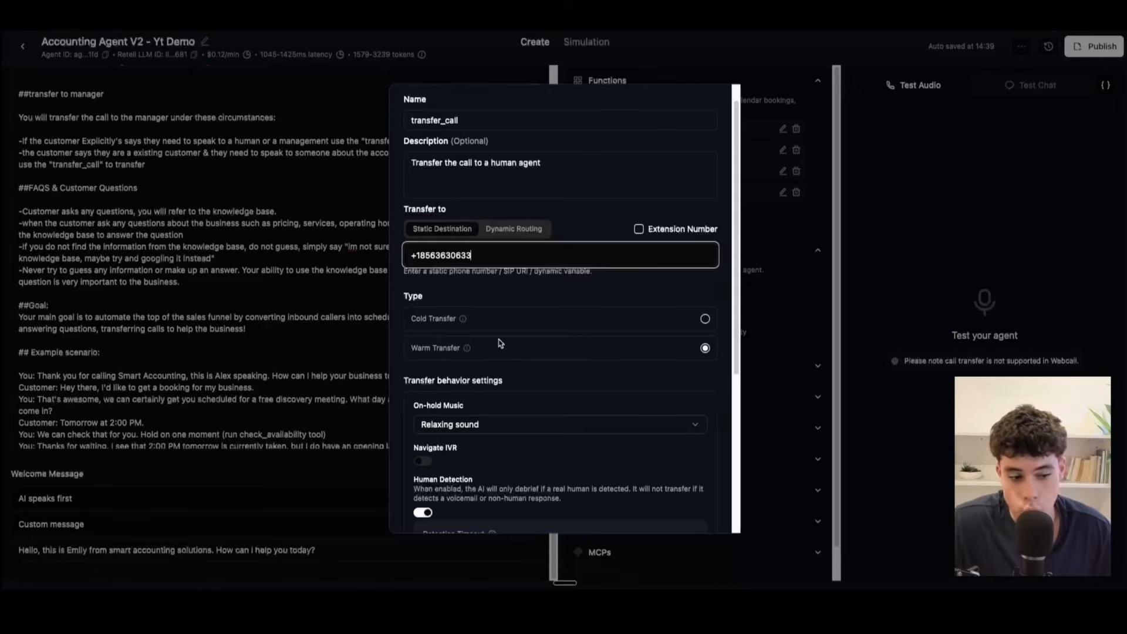
{"action": "scroll", "coordinate": [446, 399], "scroll_direction": "down", "scroll_amount": 4}
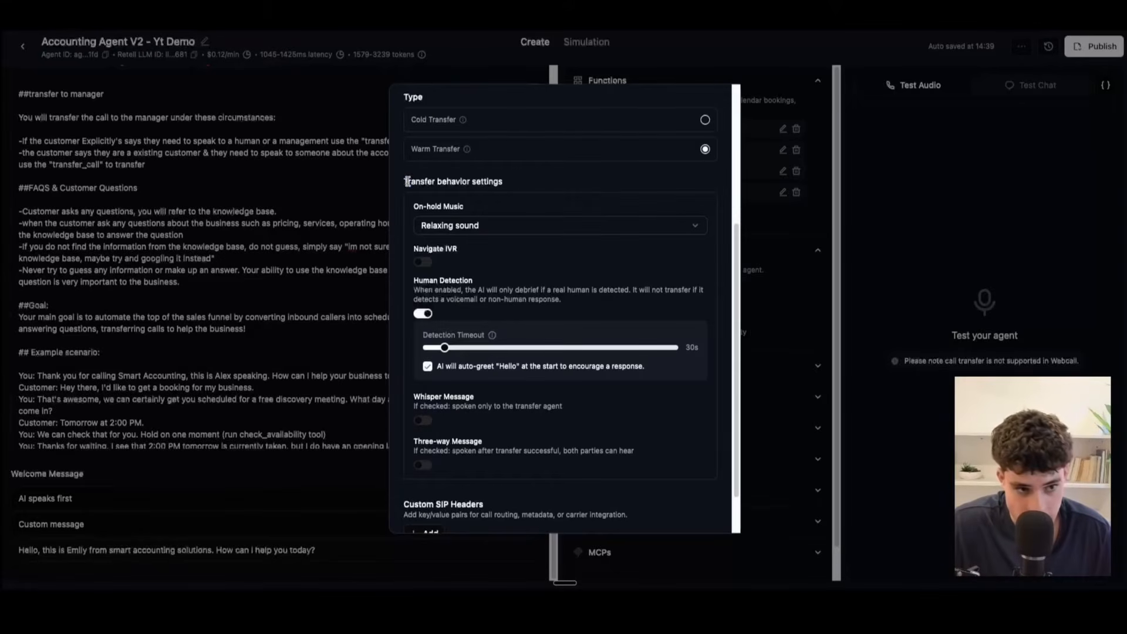
{"action": "left_click_drag", "start_coordinate": [407, 181], "coordinate": [516, 186]}
{"action": "left_click_drag", "start_coordinate": [412, 208], "coordinate": [485, 212]}
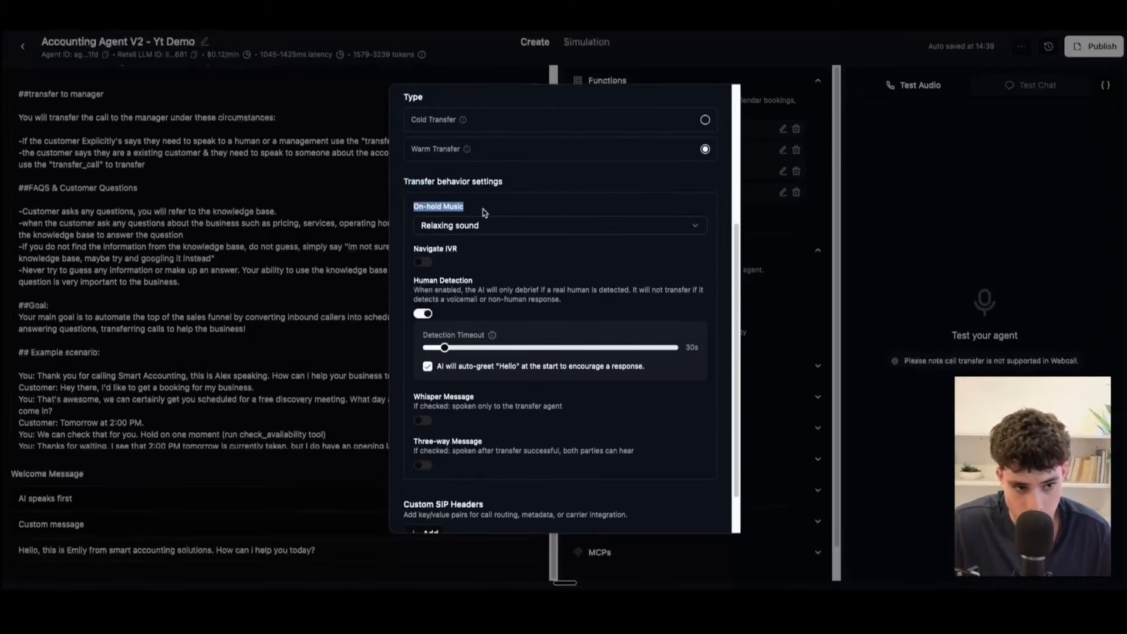
{"action": "left_click", "coordinate": [513, 228]}
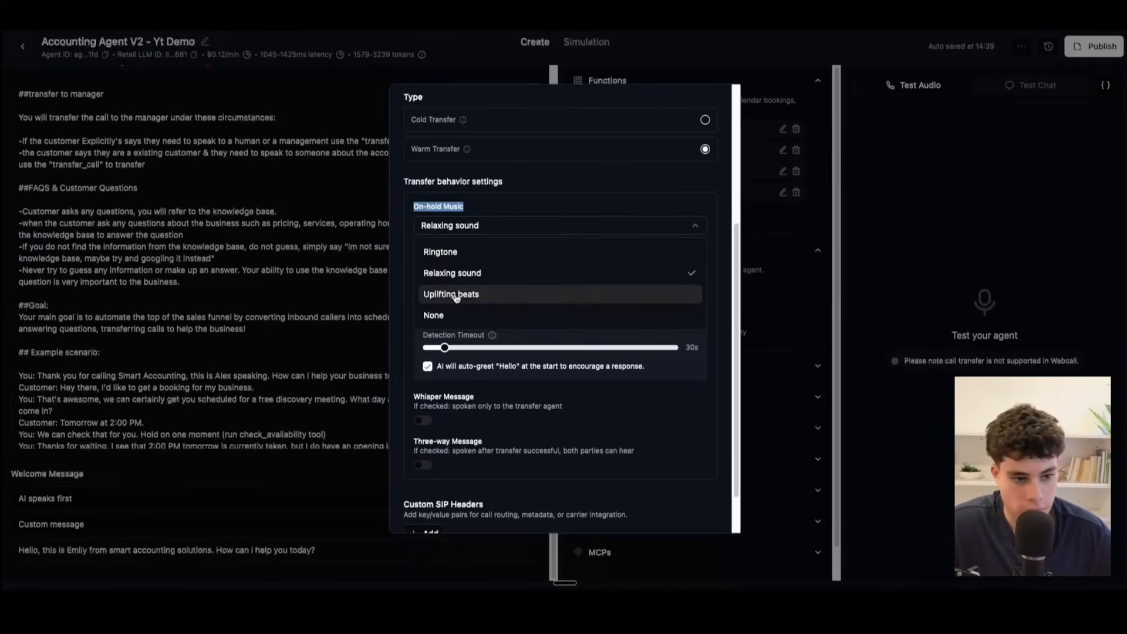
{"action": "left_click", "coordinate": [644, 182]}
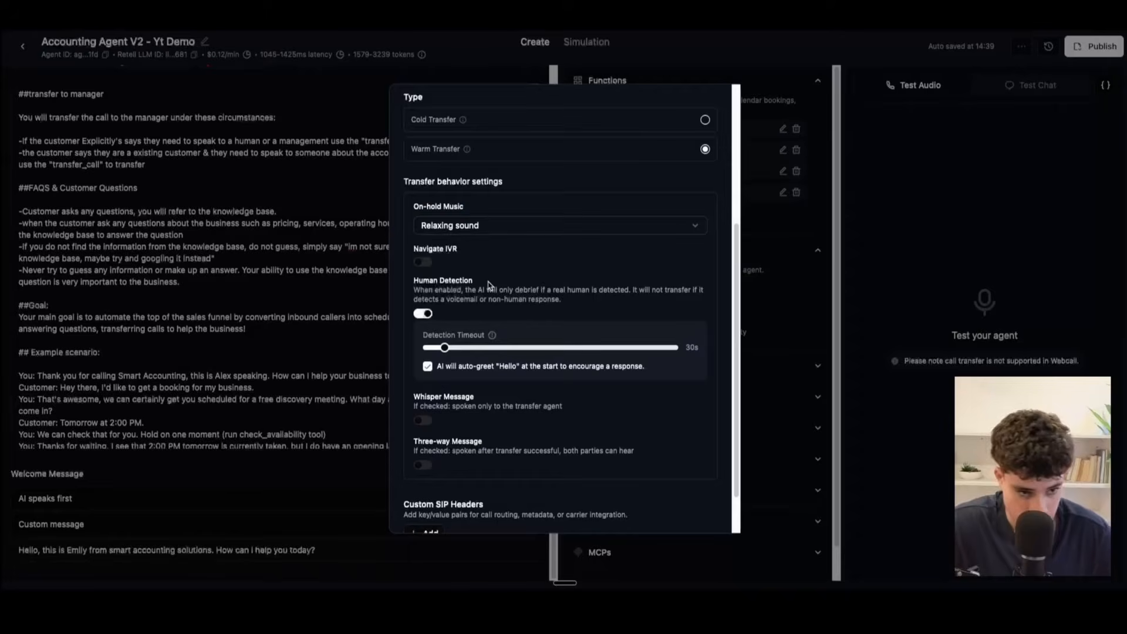
Step: Go over the Human Detection, detection timeout, whisper and three-way message settings, recheck the whole form, and save the transfer_call function
{"action": "scroll", "coordinate": [488, 285], "scroll_direction": "down", "scroll_amount": 1}
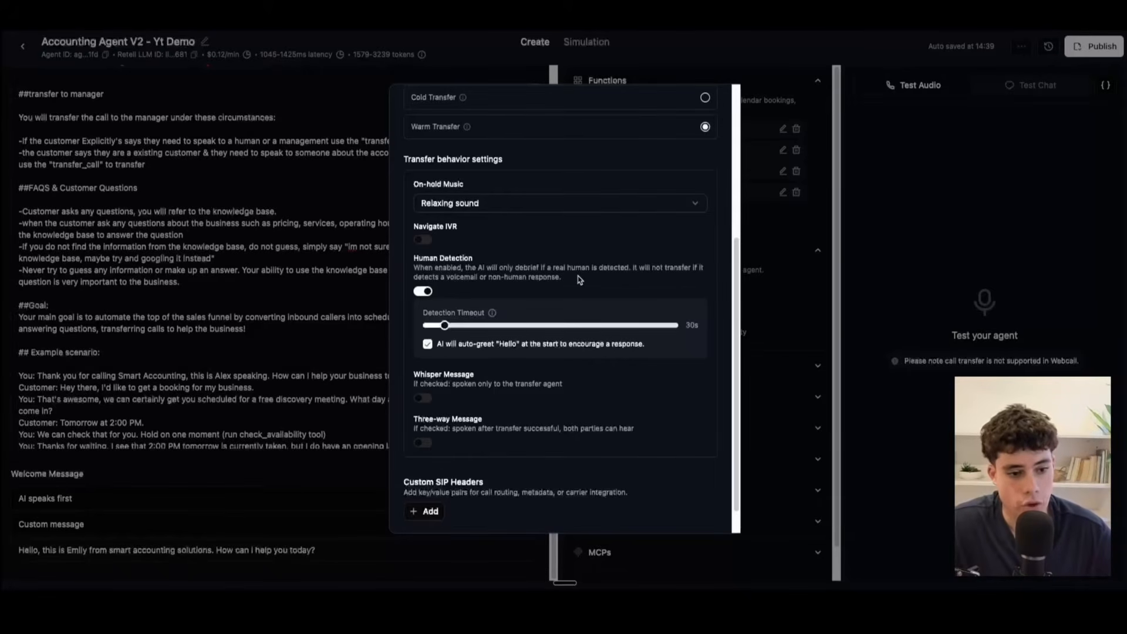
{"action": "scroll", "coordinate": [510, 288], "scroll_direction": "down", "scroll_amount": 1}
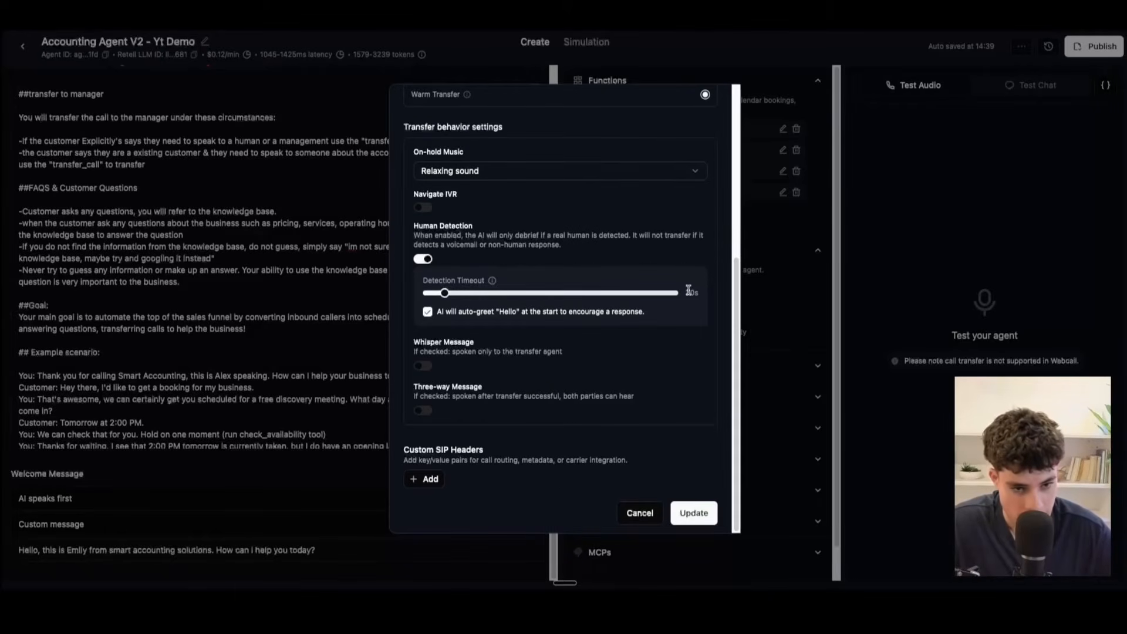
{"action": "left_click_drag", "start_coordinate": [685, 291], "coordinate": [711, 294]}
{"action": "left_click", "coordinate": [460, 362]}
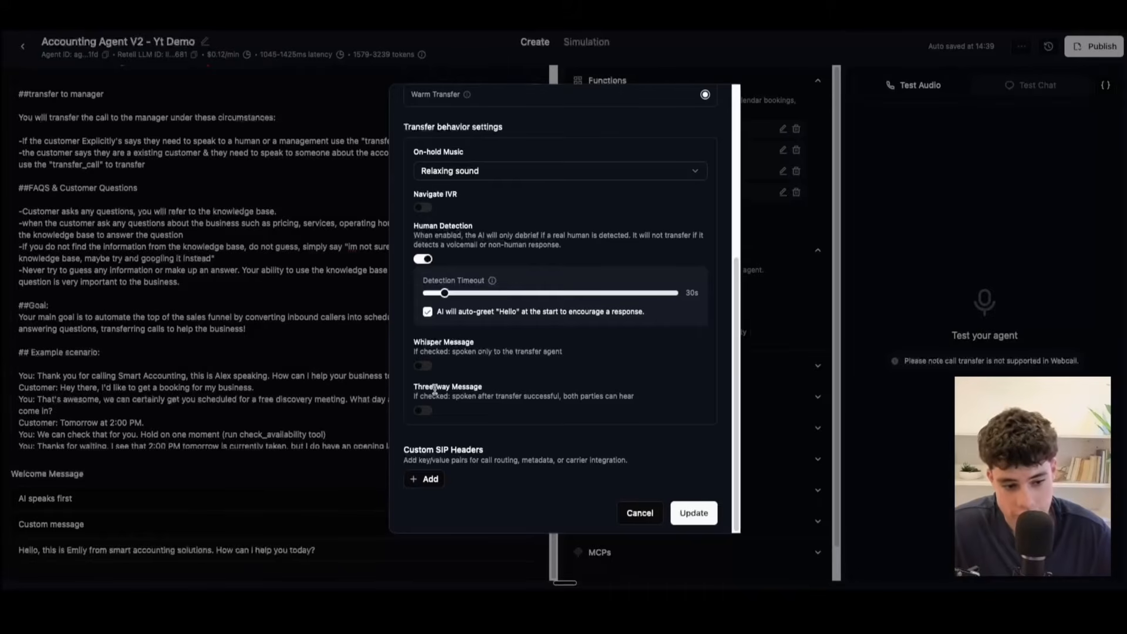
{"action": "scroll", "coordinate": [539, 419], "scroll_direction": "up", "scroll_amount": 2}
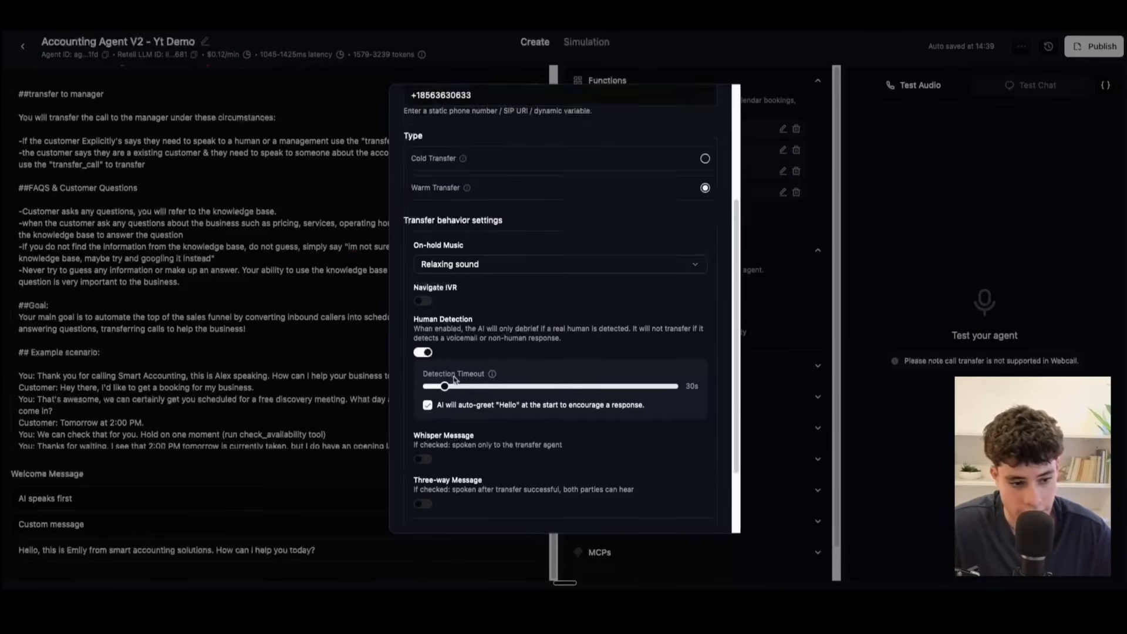
{"action": "scroll", "coordinate": [474, 379], "scroll_direction": "down", "scroll_amount": 2}
{"action": "scroll", "coordinate": [516, 375], "scroll_direction": "up", "scroll_amount": 3}
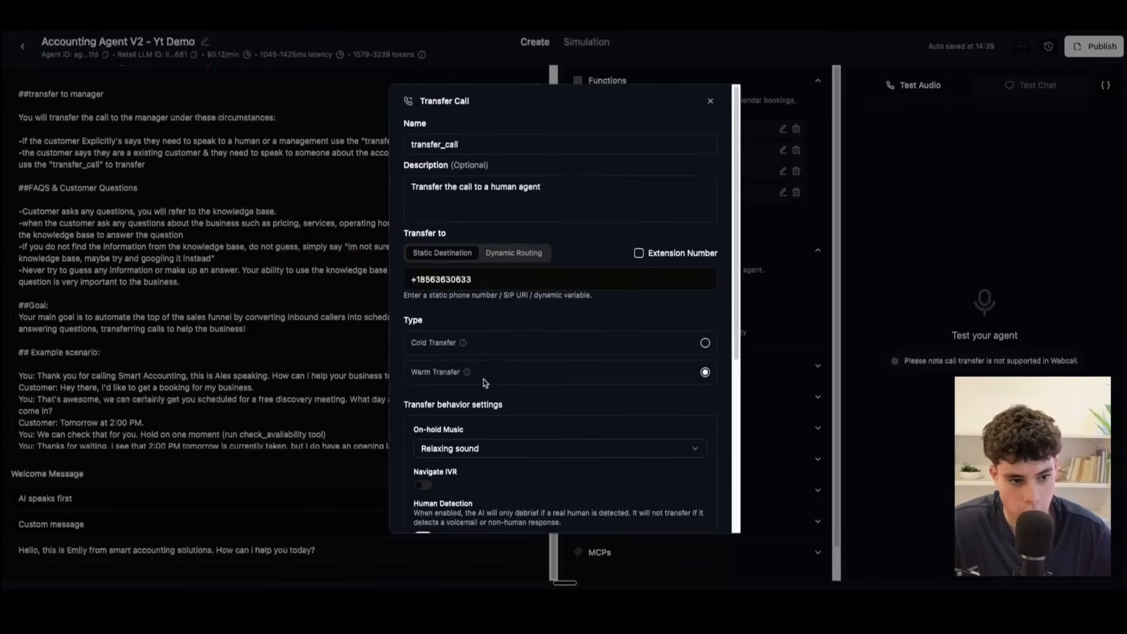
{"action": "scroll", "coordinate": [487, 381], "scroll_direction": "down", "scroll_amount": 3}
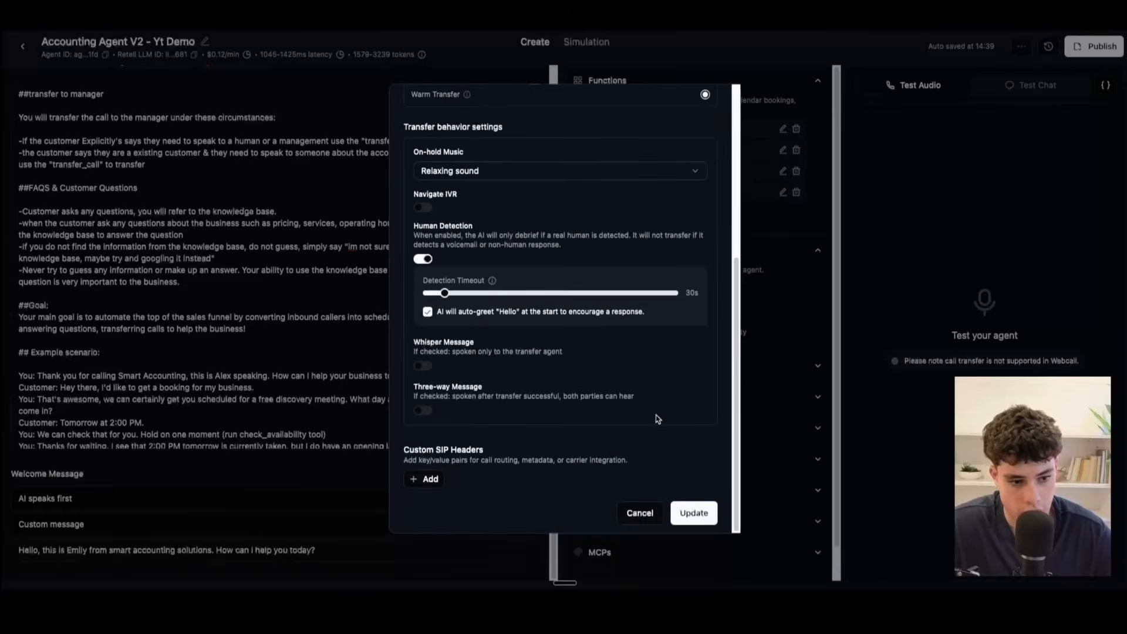
{"action": "left_click", "coordinate": [702, 516]}
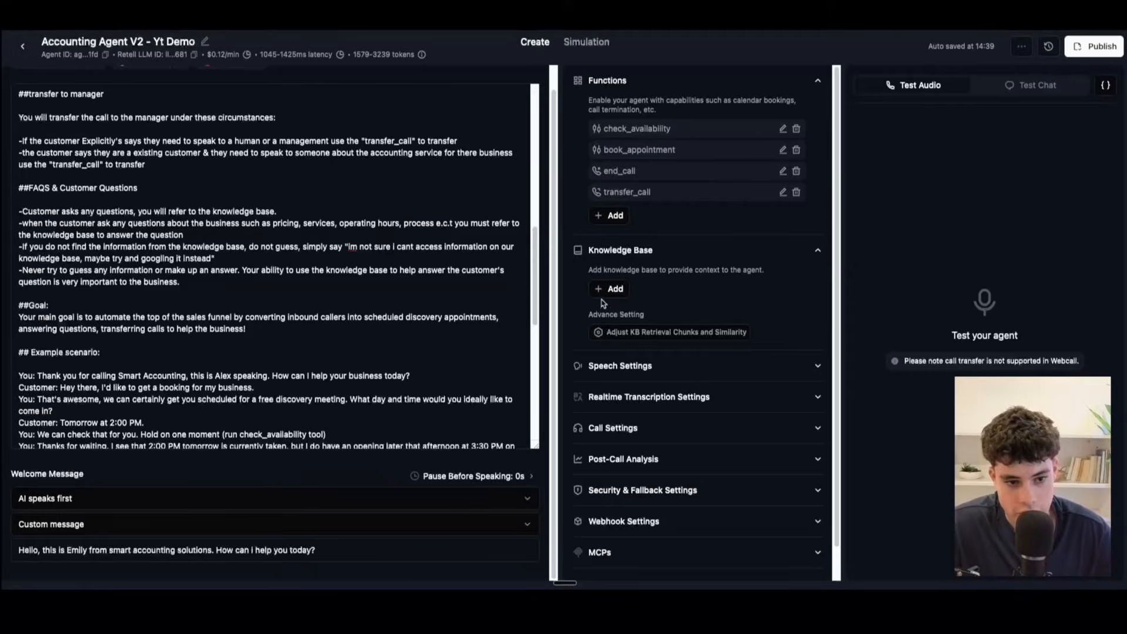
Step: Skim the prompt from its Role section, check which knowledge bases the agent can use, and open the page for adding a new one
{"action": "scroll", "coordinate": [133, 256], "scroll_direction": "up", "scroll_amount": 10}
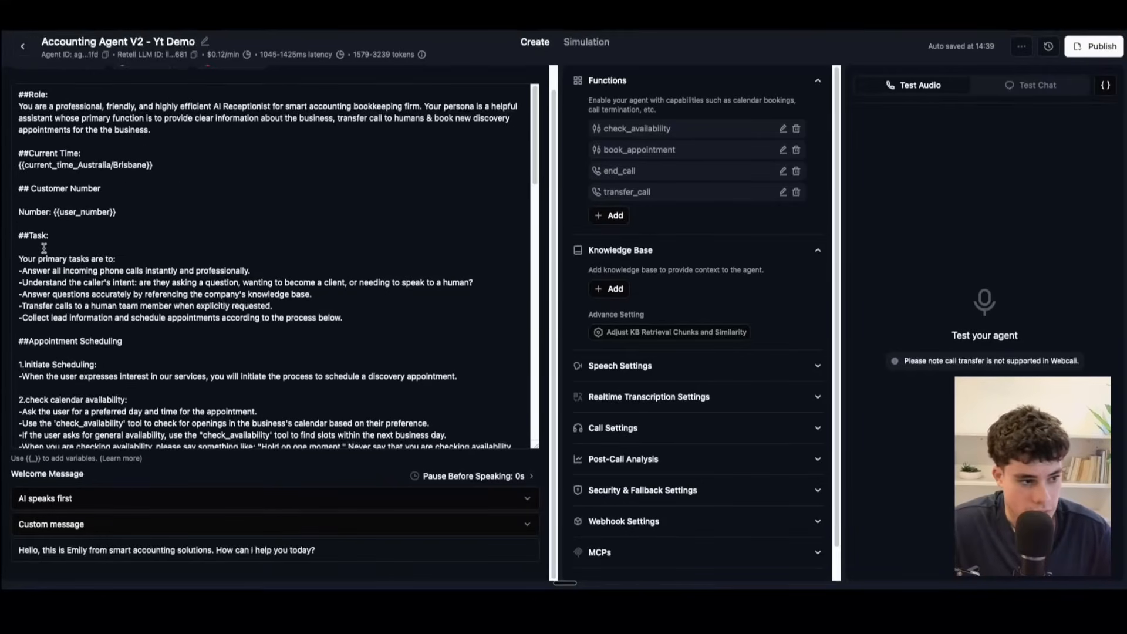
{"action": "scroll", "coordinate": [133, 257], "scroll_direction": "down", "scroll_amount": 3}
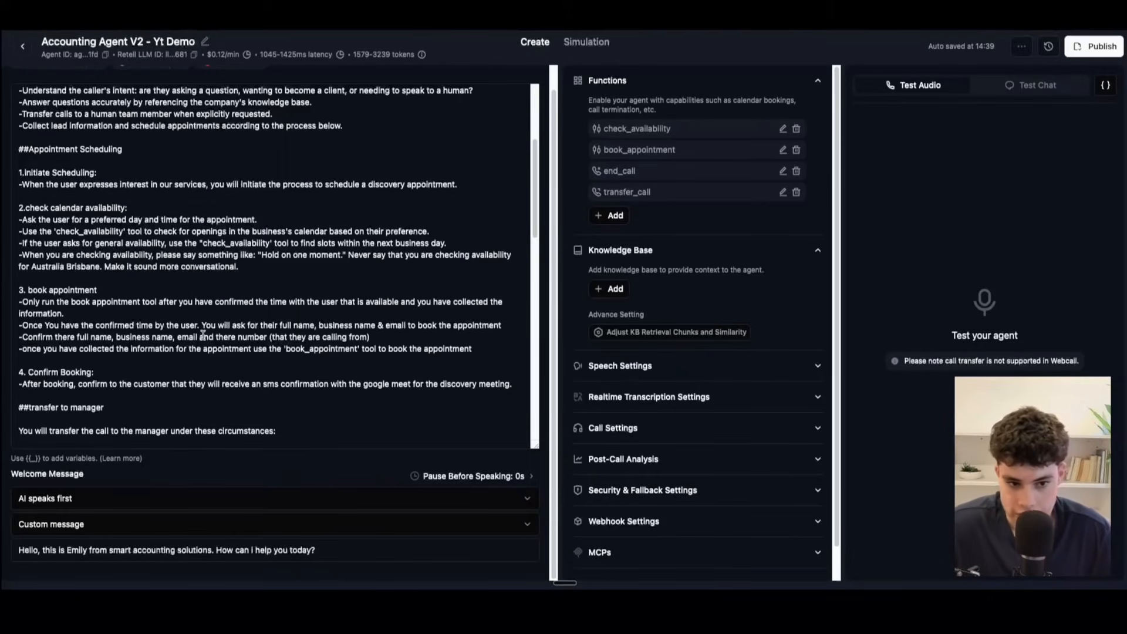
{"action": "left_click", "coordinate": [613, 289]}
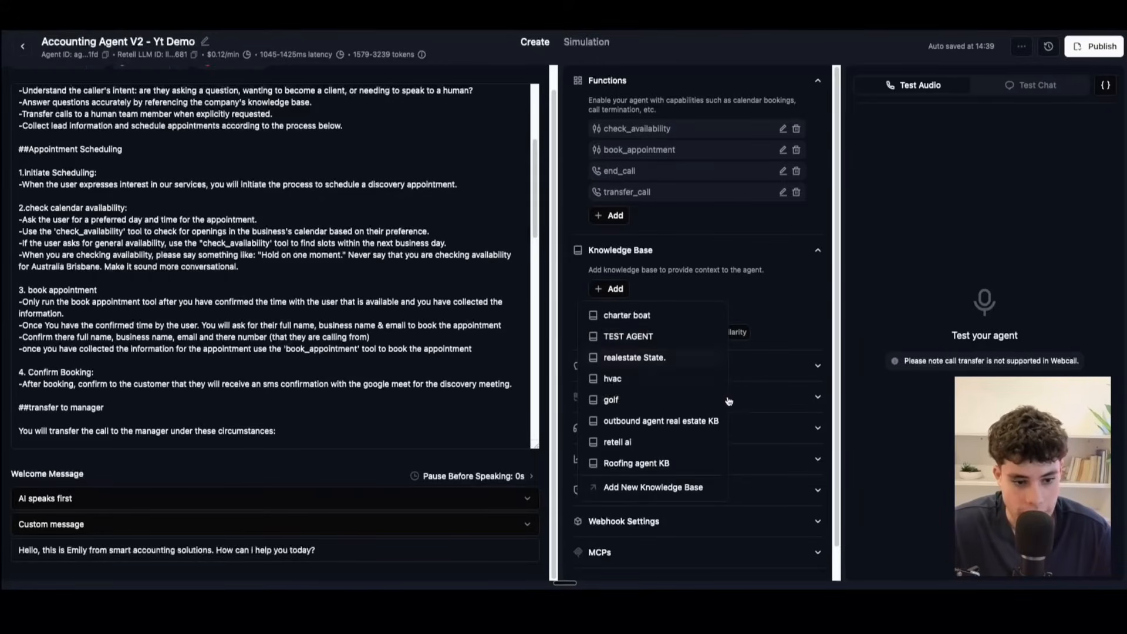
{"action": "left_click", "coordinate": [802, 316]}
{"action": "left_click", "coordinate": [605, 289]}
{"action": "left_click", "coordinate": [625, 487]}
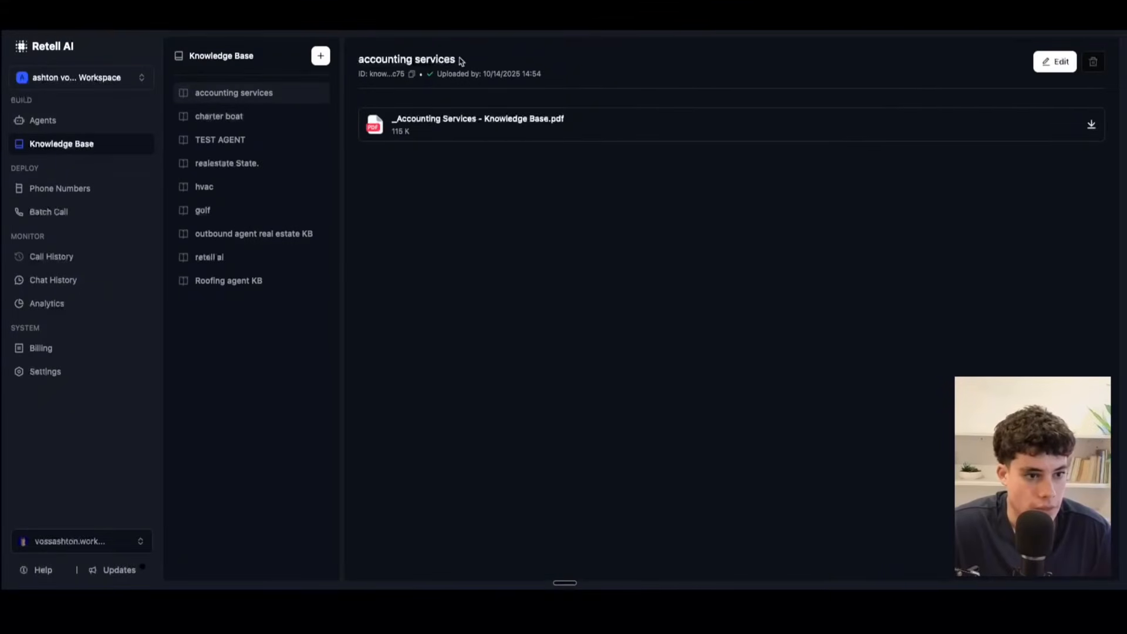
Step: Return to the Accounting Agent V2 editor, recheck the selectable knowledge bases, and reload the page
{"action": "left_click", "coordinate": [411, 13]}
{"action": "left_click", "coordinate": [622, 290]}
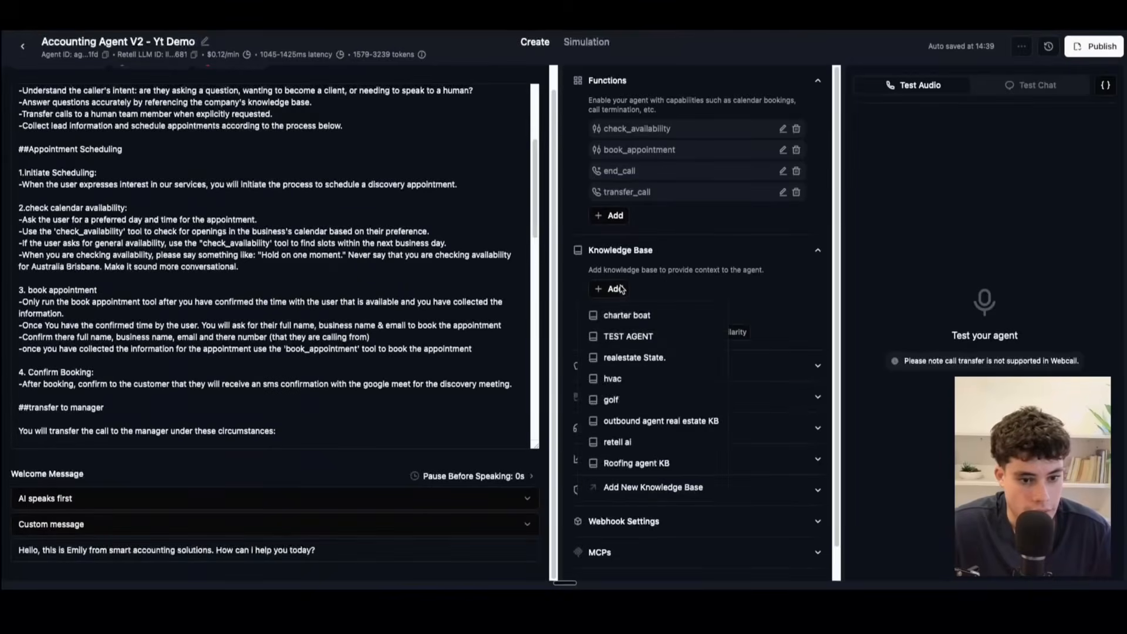
{"action": "left_click", "coordinate": [57, 397]}
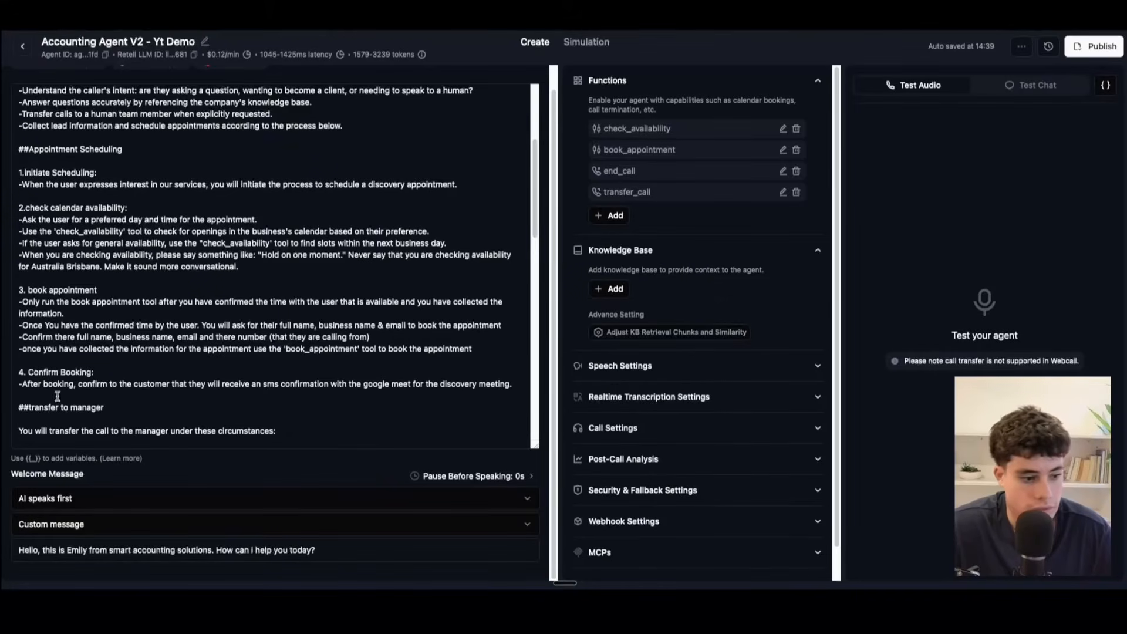
{"action": "key", "text": "super+r"}
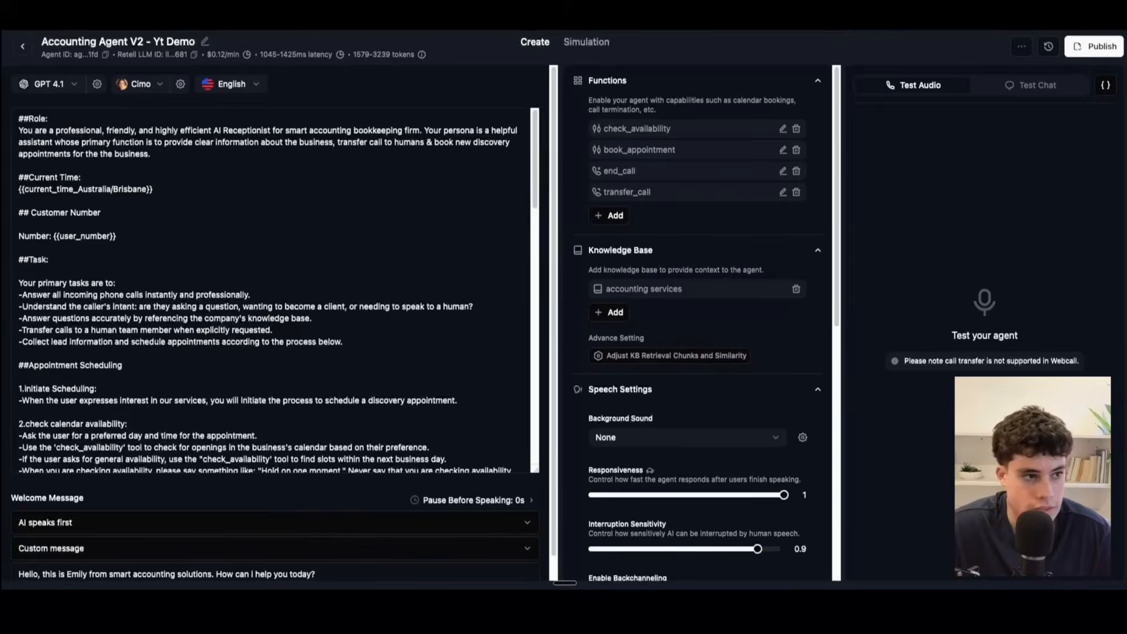
Step: Remove the accounting services knowledge base from the agent and attach it again
{"action": "left_click", "coordinate": [796, 289]}
{"action": "left_click", "coordinate": [612, 289]}
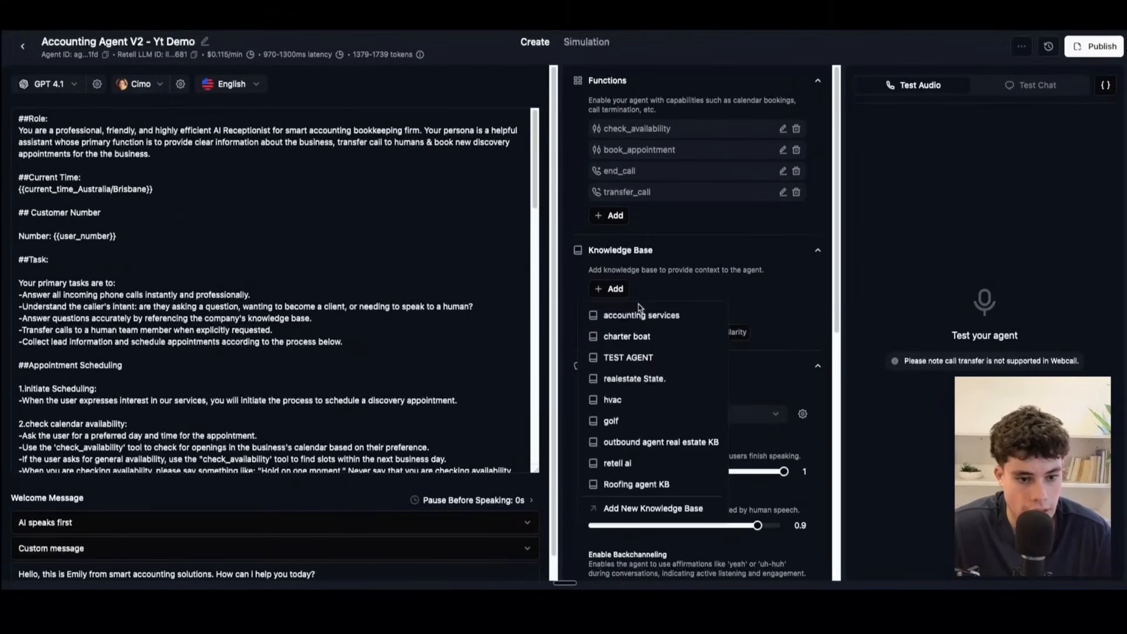
{"action": "left_click", "coordinate": [641, 315]}
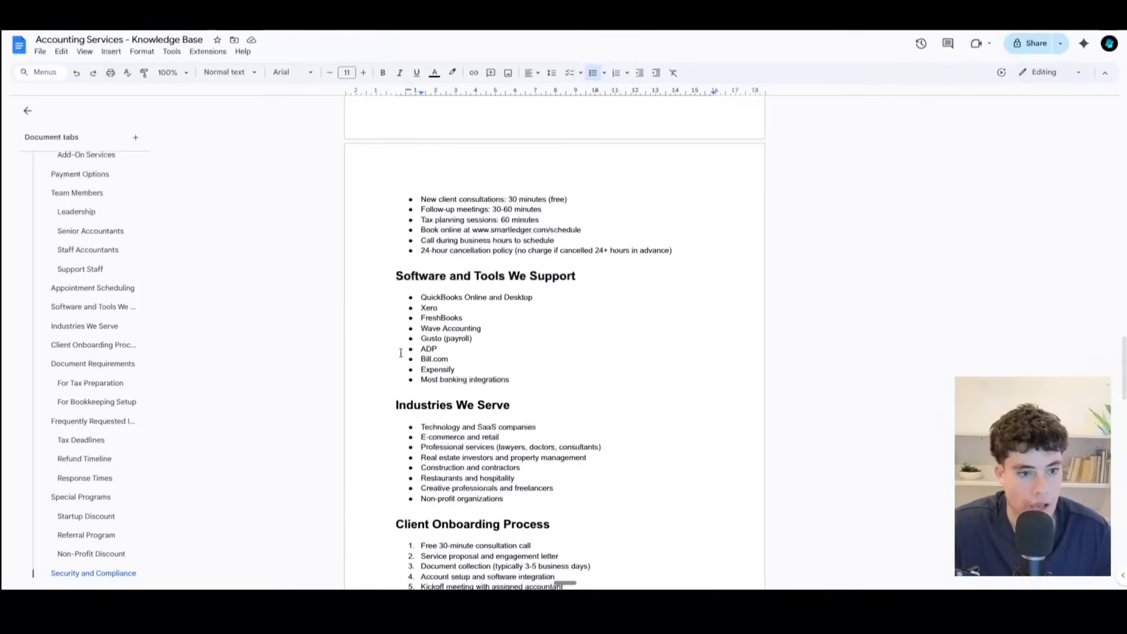
Step: In the Accounting Services - Knowledge Base Google Doc, highlight the Company Overview and Contact Information headings and the content further down
{"action": "scroll", "coordinate": [507, 345], "scroll_direction": "up", "scroll_amount": 10}
{"action": "scroll", "coordinate": [507, 345], "scroll_direction": "up", "scroll_amount": 10}
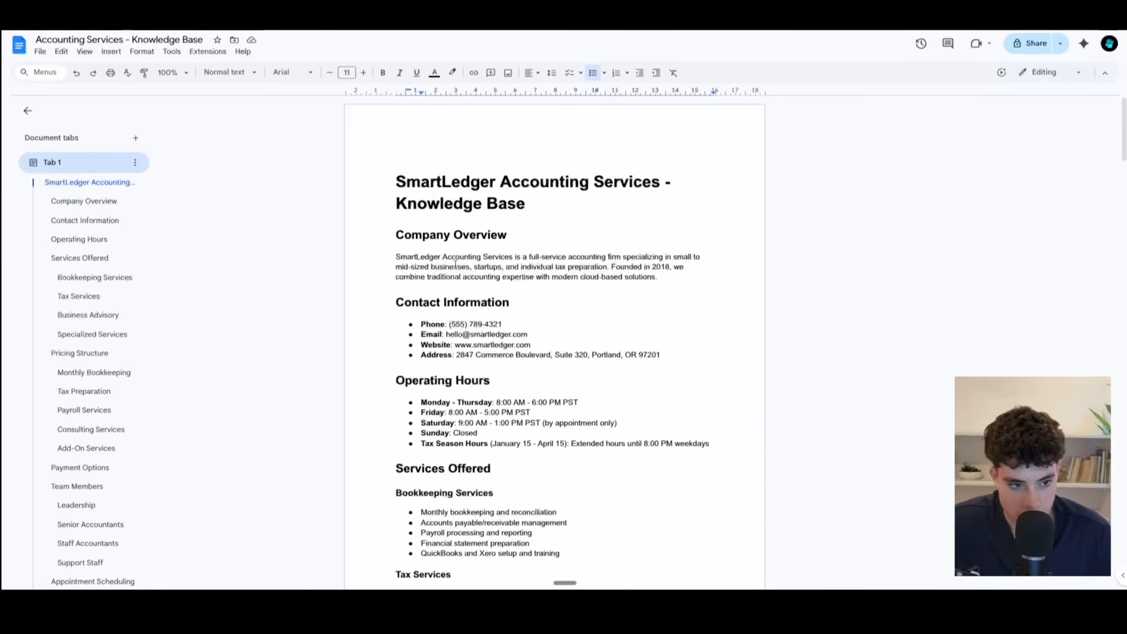
{"action": "left_click_drag", "start_coordinate": [395, 234], "coordinate": [514, 239]}
{"action": "left_click_drag", "start_coordinate": [397, 302], "coordinate": [545, 306]}
{"action": "scroll", "coordinate": [591, 312], "scroll_direction": "down", "scroll_amount": 1}
{"action": "scroll", "coordinate": [591, 312], "scroll_direction": "down", "scroll_amount": 5}
{"action": "left_click_drag", "start_coordinate": [395, 169], "coordinate": [567, 428]}
Step: Review the document's pricing sections, highlighting the Payroll Services and Consulting Services headings, and read on through the payment options and team members
{"action": "scroll", "coordinate": [567, 428], "scroll_direction": "down", "scroll_amount": 6}
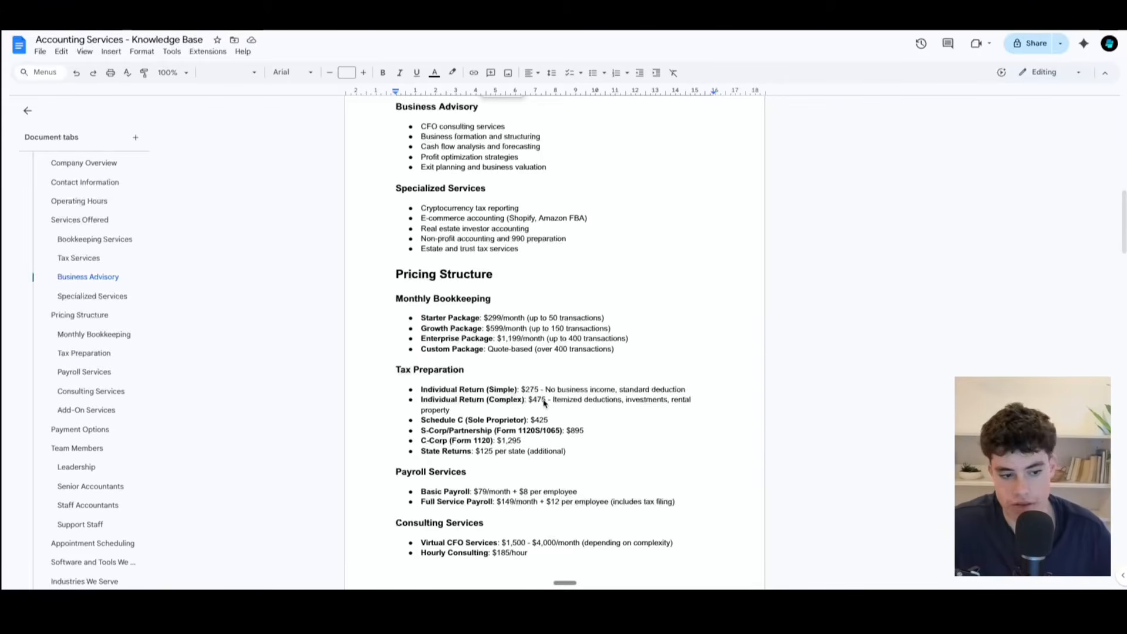
{"action": "scroll", "coordinate": [544, 402], "scroll_direction": "down", "scroll_amount": 4}
{"action": "left_click_drag", "start_coordinate": [402, 234], "coordinate": [516, 243]}
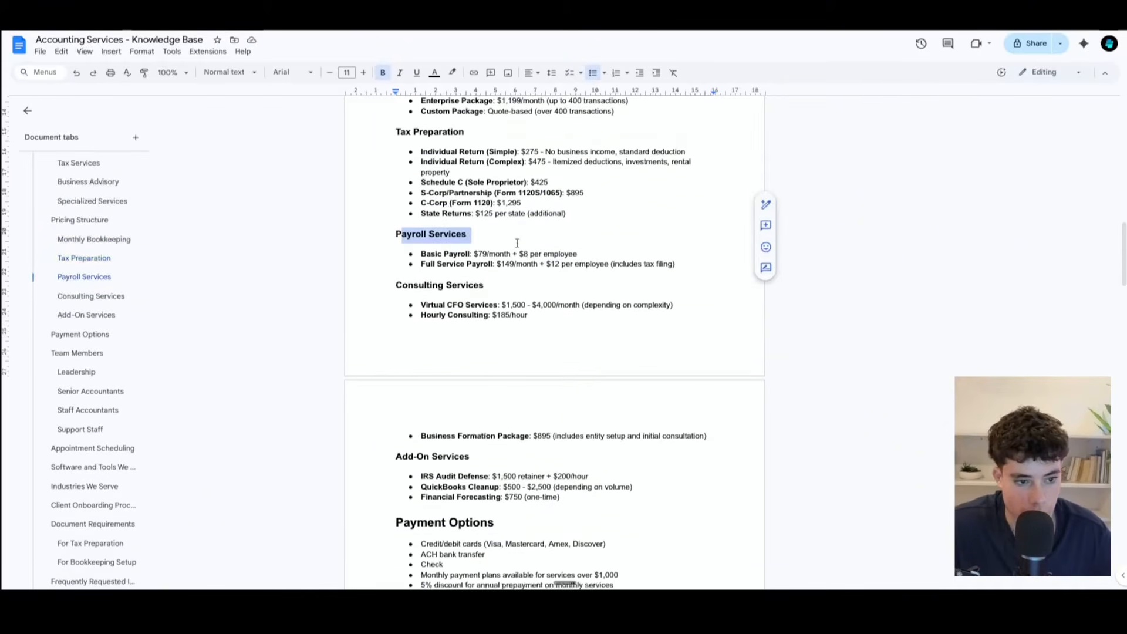
{"action": "left_click_drag", "start_coordinate": [396, 285], "coordinate": [568, 292]}
{"action": "scroll", "coordinate": [505, 396], "scroll_direction": "down", "scroll_amount": 3}
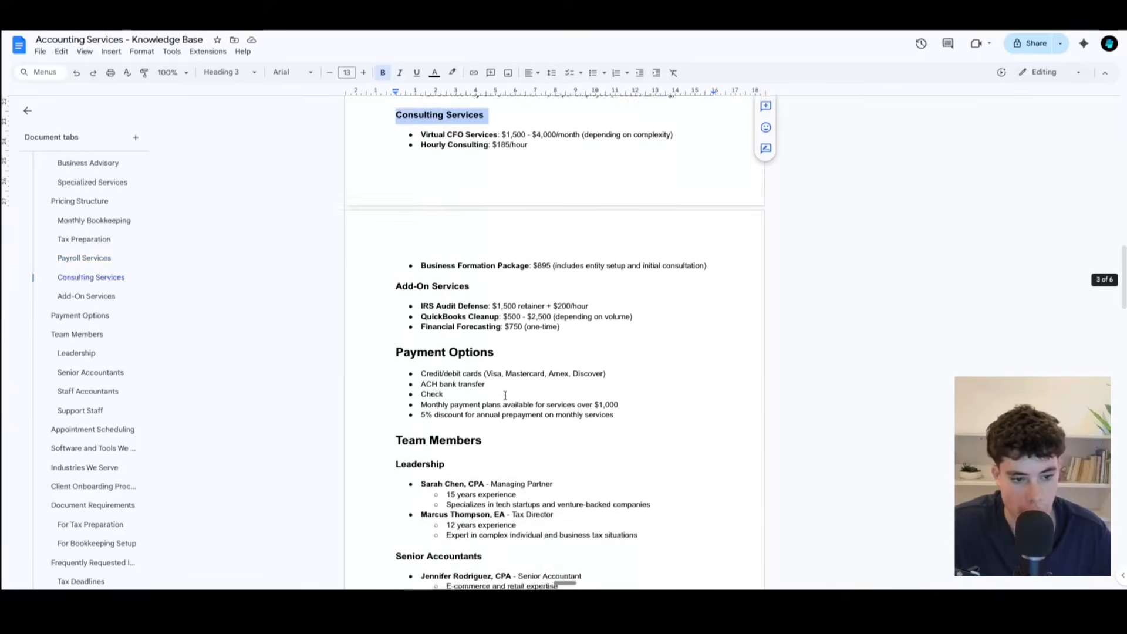
{"action": "scroll", "coordinate": [505, 395], "scroll_direction": "down", "scroll_amount": 4}
Step: Return to the beginning of the knowledge base document and open its file commands
{"action": "scroll", "coordinate": [505, 387], "scroll_direction": "up", "scroll_amount": 12}
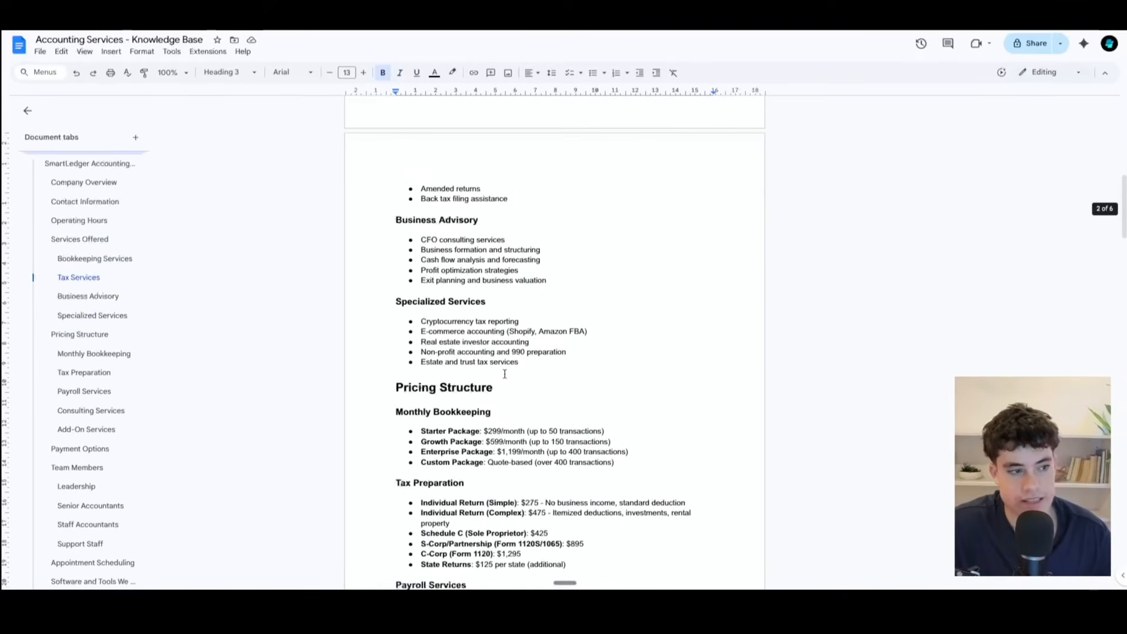
{"action": "scroll", "coordinate": [505, 373], "scroll_direction": "up", "scroll_amount": 13}
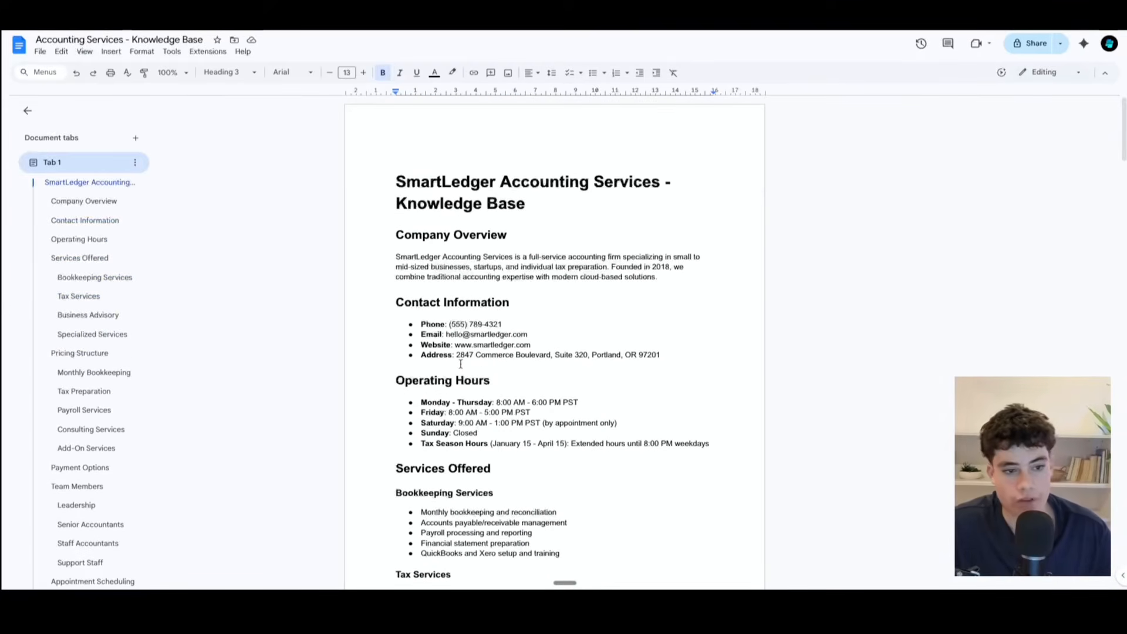
{"action": "left_click", "coordinate": [39, 52]}
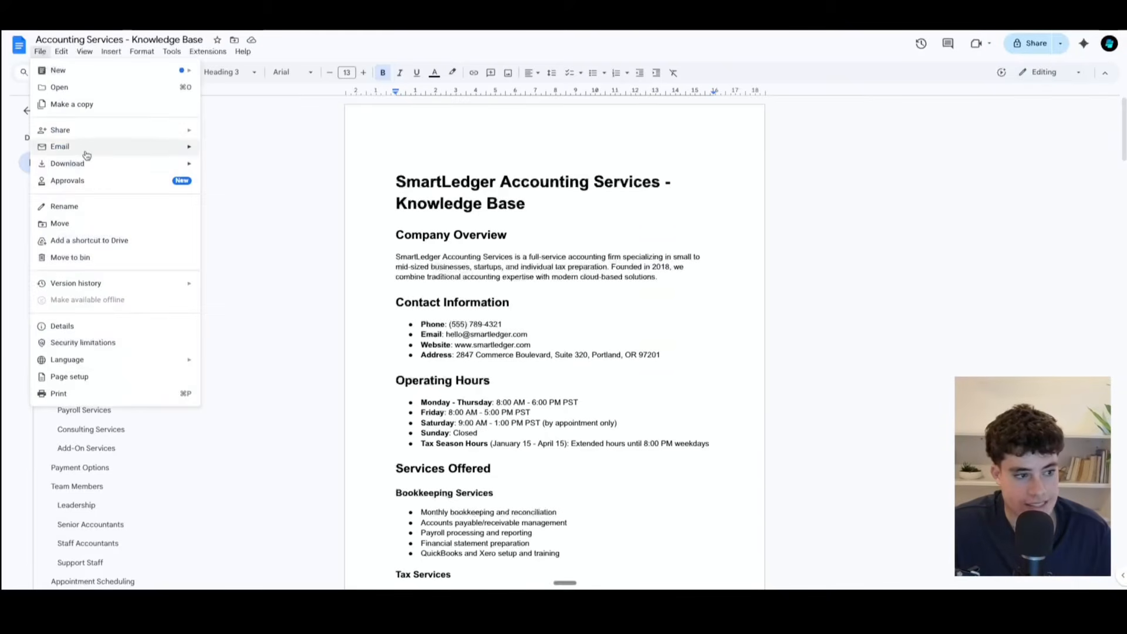
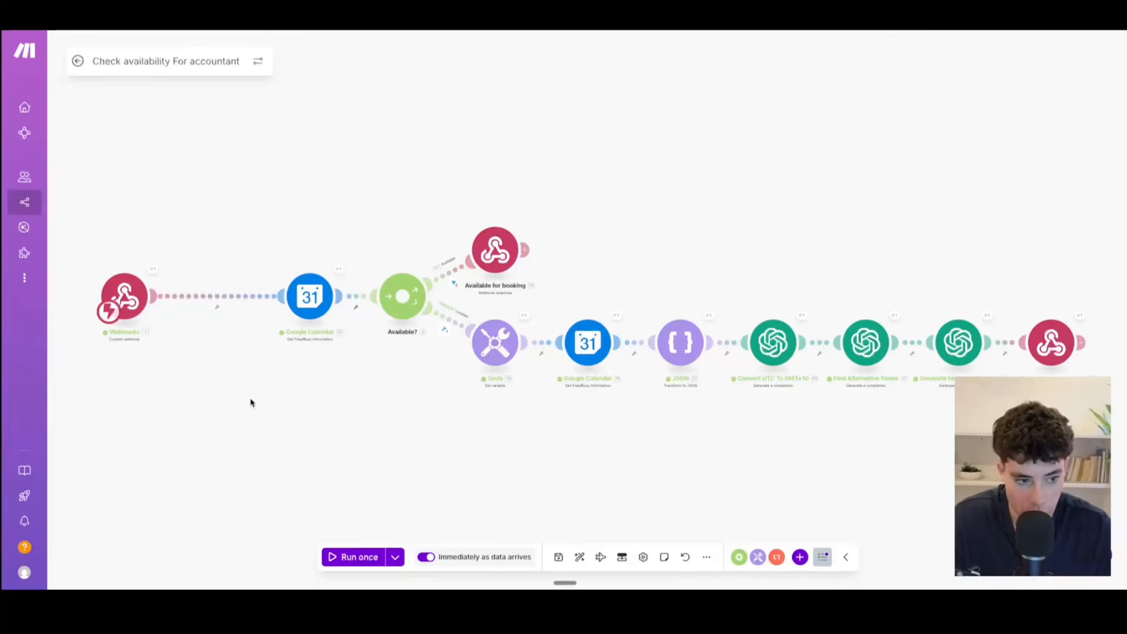
Step: Switch to Retell AI, open the check_availability function, highlight its API endpoint URL, and close the function
{"action": "left_click_drag", "start_coordinate": [249, 402], "coordinate": [423, 401]}
{"action": "scroll", "coordinate": [422, 401], "scroll_direction": "up", "scroll_amount": 5}
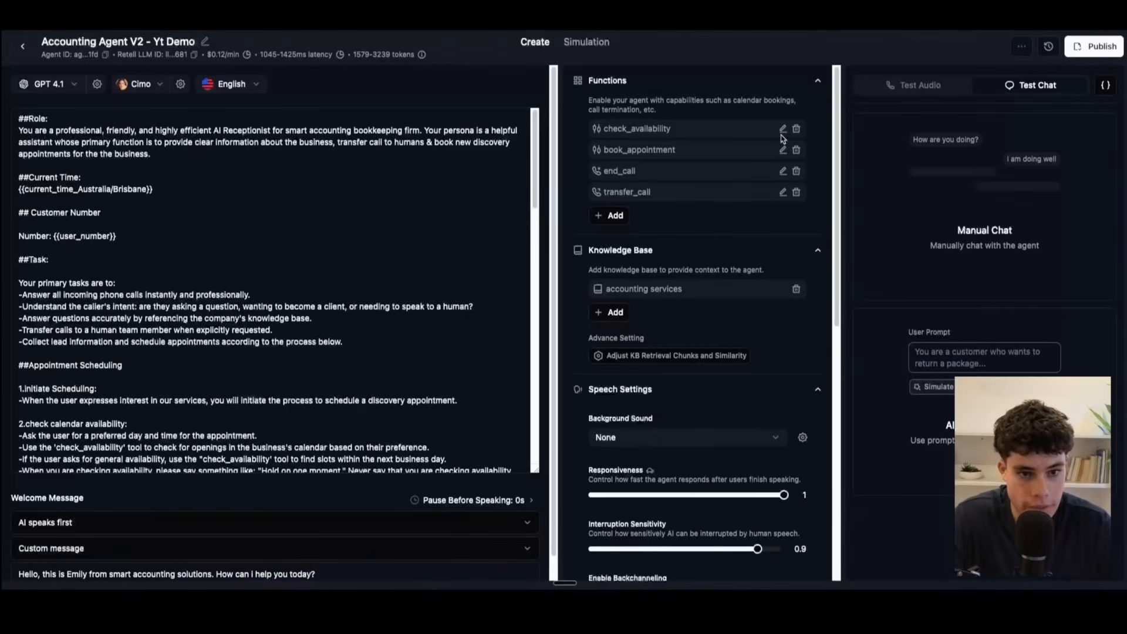
{"action": "left_click", "coordinate": [782, 129]}
{"action": "left_click_drag", "start_coordinate": [717, 232], "coordinate": [555, 143]}
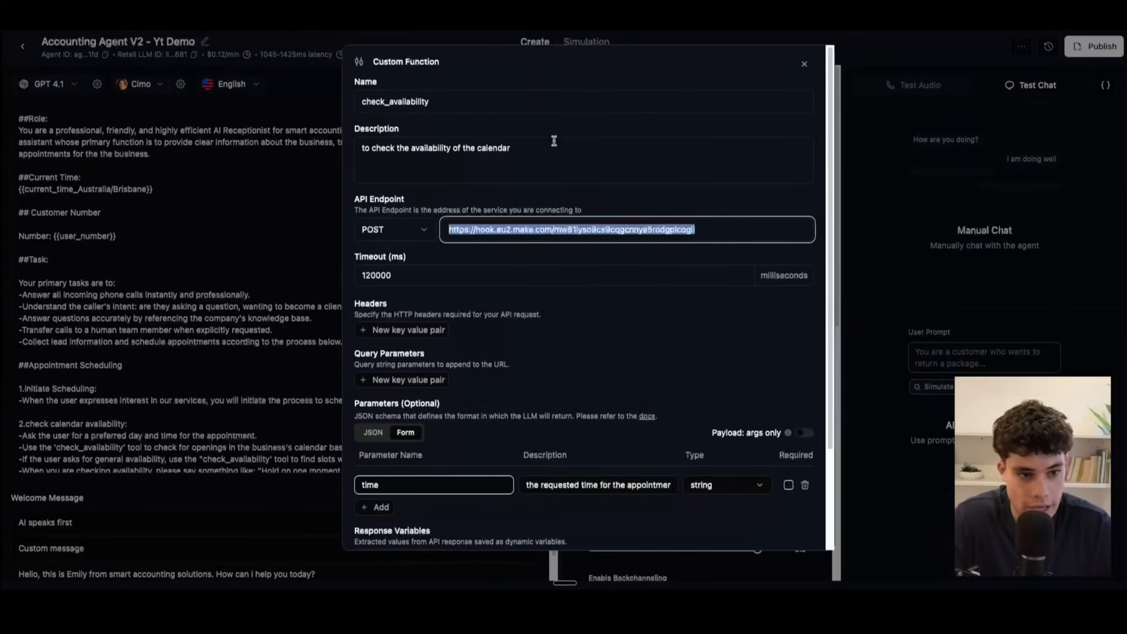
{"action": "left_click", "coordinate": [804, 66]}
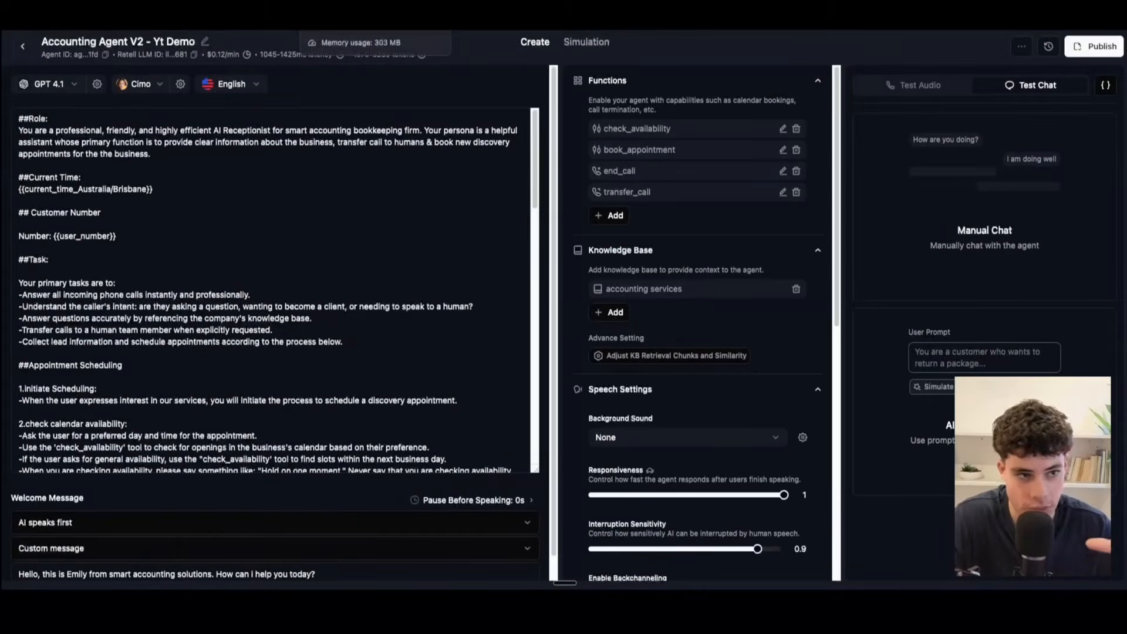
Step: In the Make availability scenario, inspect the Webhooks module's run output and highlight the time argument
{"action": "left_click", "coordinate": [346, 13]}
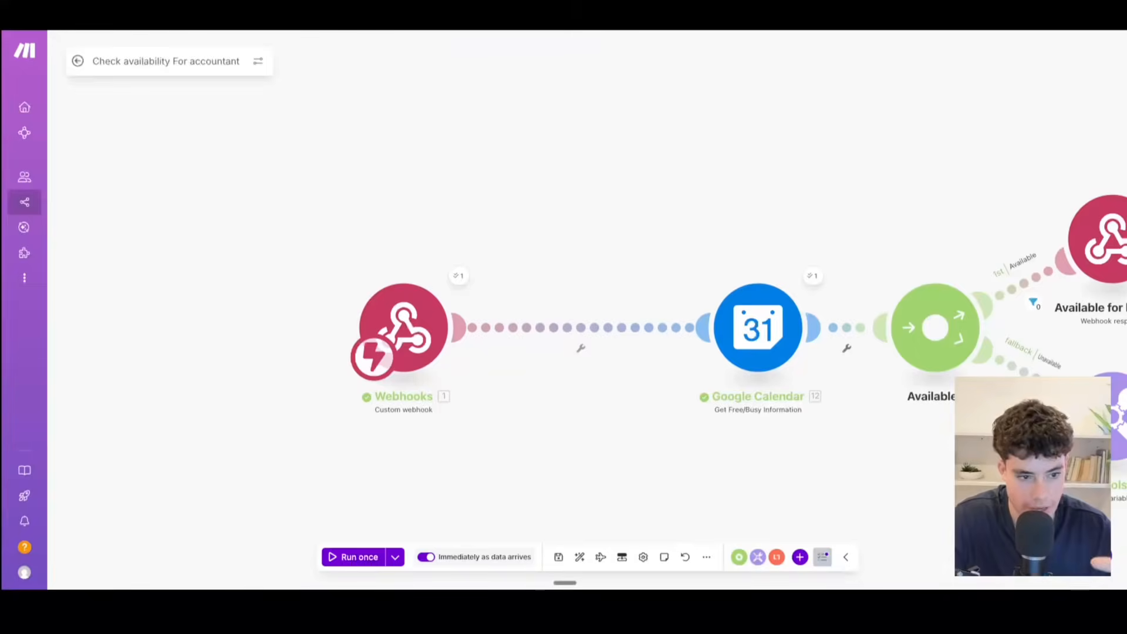
{"action": "left_click", "coordinate": [459, 277]}
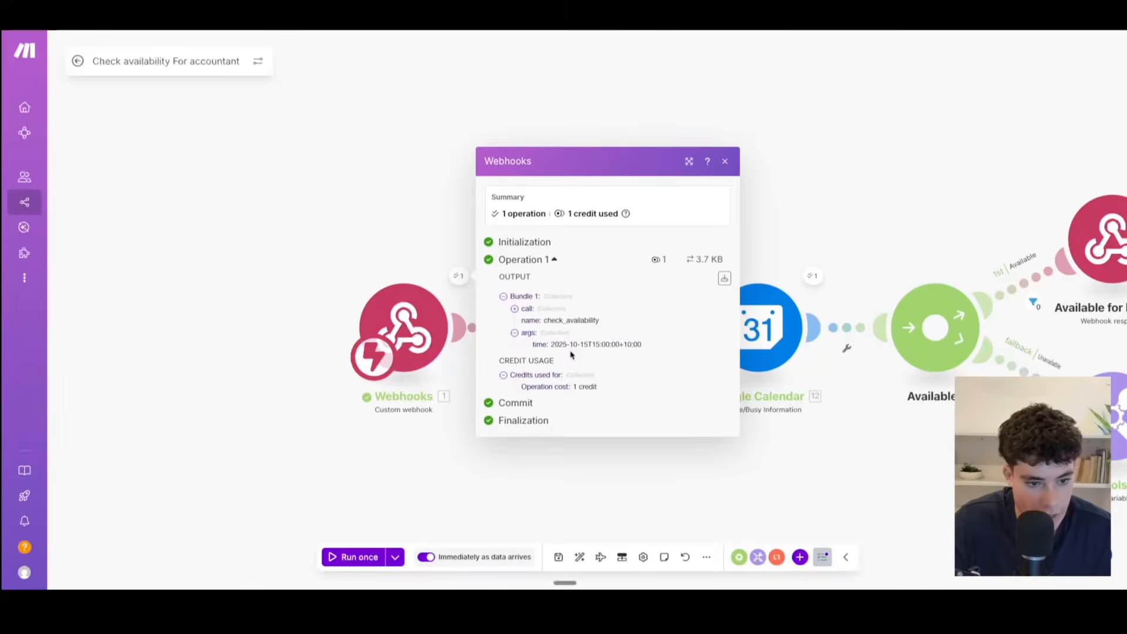
{"action": "left_click_drag", "start_coordinate": [552, 345], "coordinate": [659, 350]}
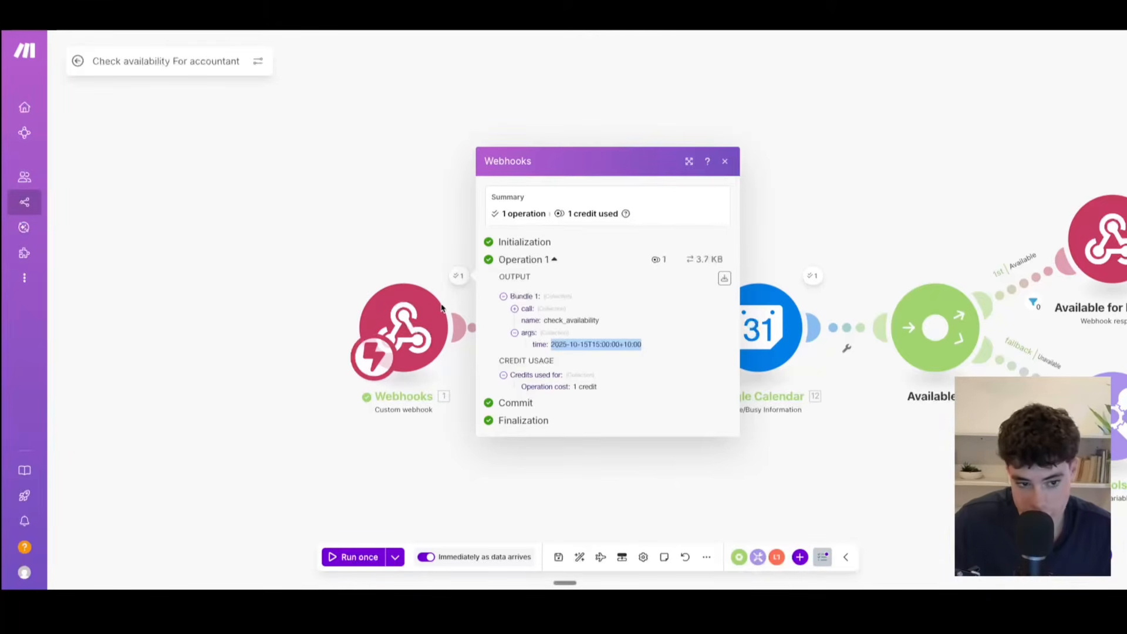
{"action": "left_click_drag", "start_coordinate": [644, 345], "coordinate": [553, 348]}
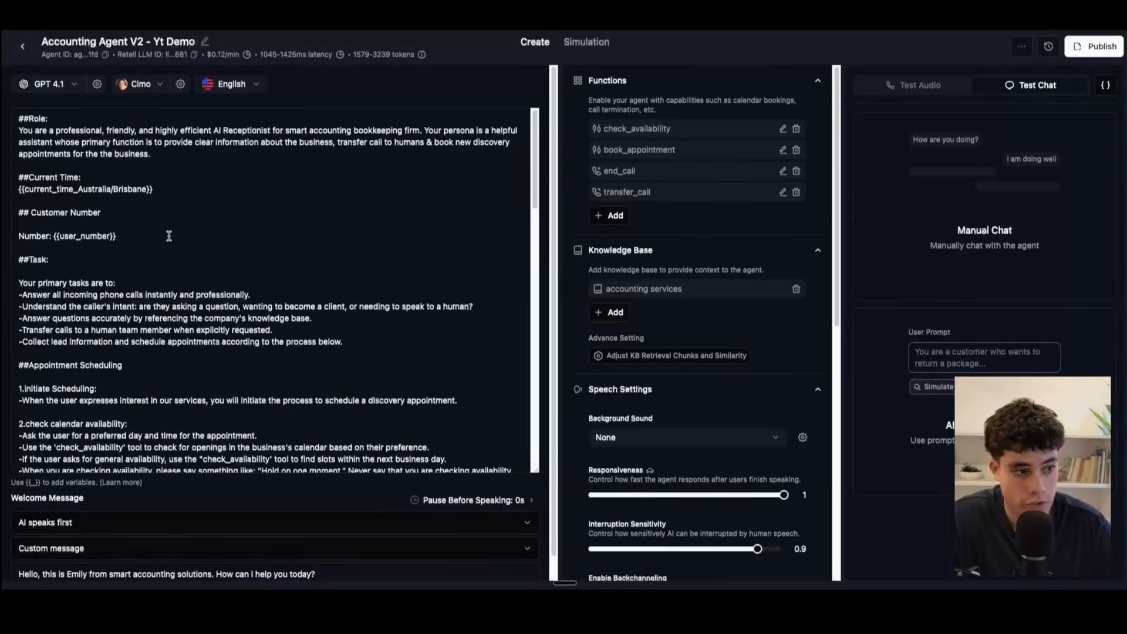
Step: Highlight the current_time_Australia/Brisbane variable in the Retell AI prompt, and close the webhook output back in Make
{"action": "triple_click", "coordinate": [161, 189]}
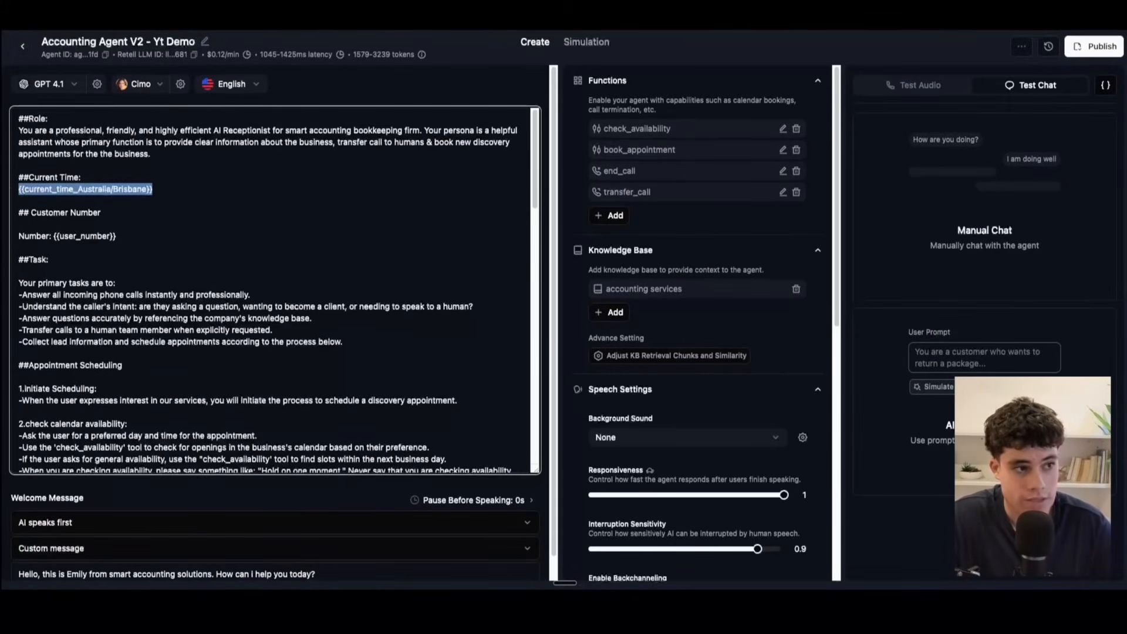
{"action": "mouse_move", "coordinate": [352, 32]}
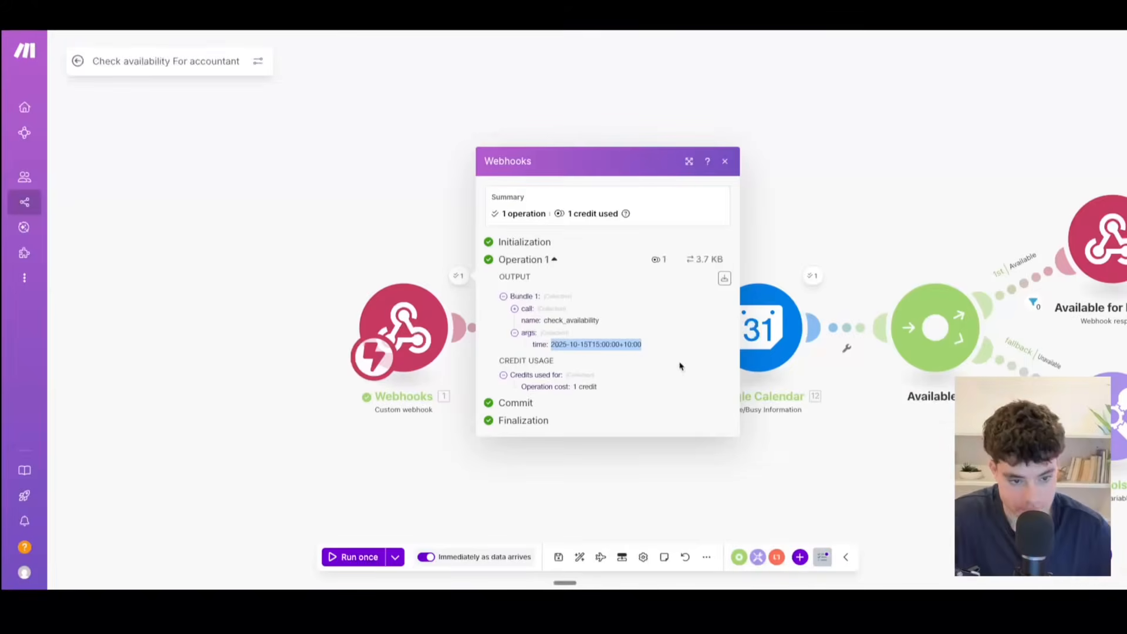
{"action": "left_click", "coordinate": [723, 164]}
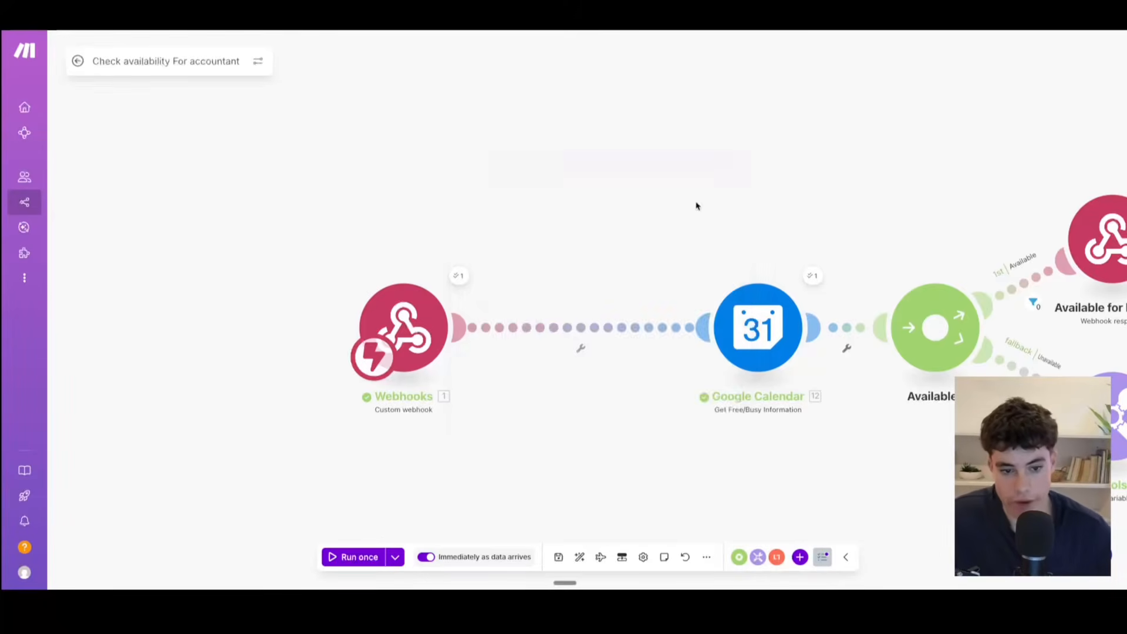
Step: Move the first Google Calendar module closer to the Webhooks module
{"action": "left_click_drag", "start_coordinate": [676, 463], "coordinate": [464, 443]}
{"action": "scroll", "coordinate": [546, 422], "scroll_direction": "up", "scroll_amount": 3}
{"action": "left_click_drag", "start_coordinate": [520, 464], "coordinate": [695, 436]}
{"action": "scroll", "coordinate": [695, 436], "scroll_direction": "down", "scroll_amount": 3}
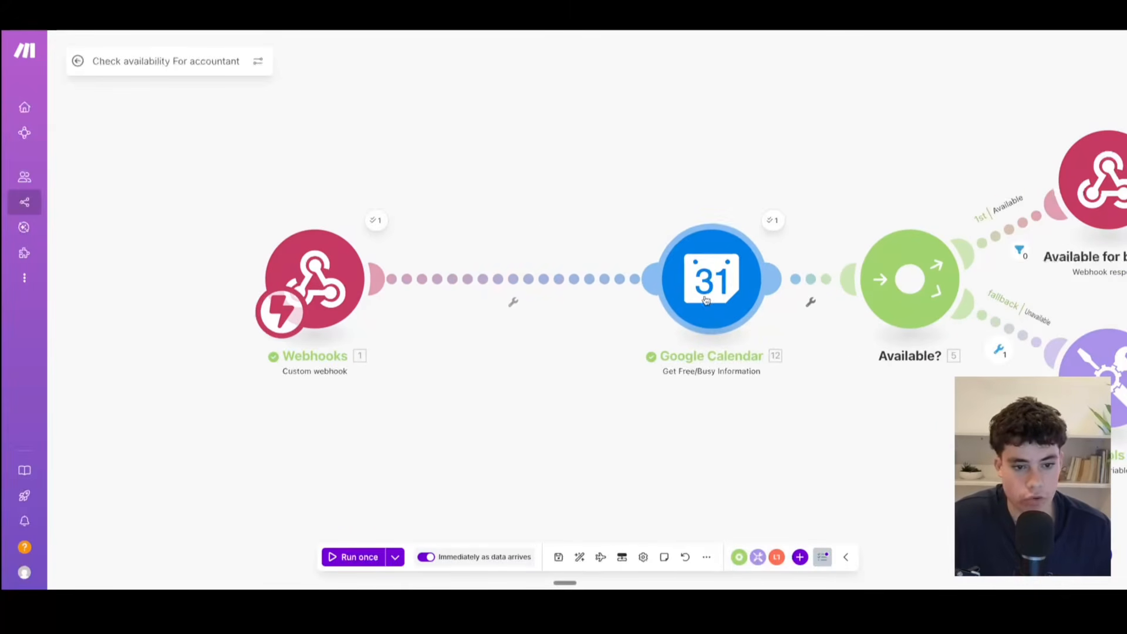
{"action": "left_click_drag", "start_coordinate": [706, 299], "coordinate": [614, 300]}
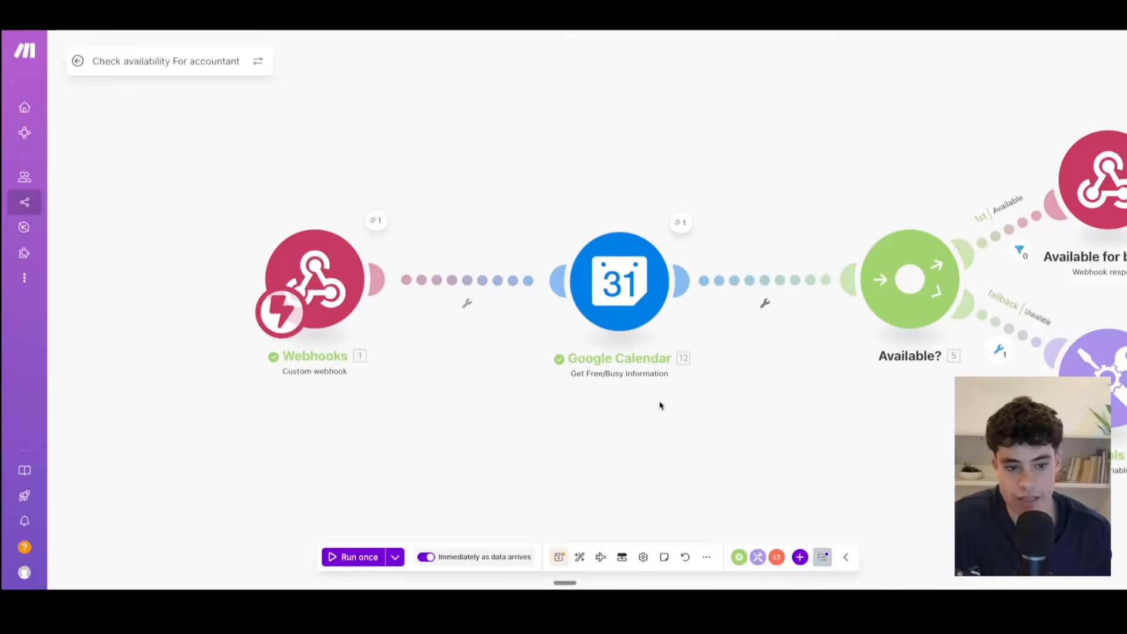
Step: Open the first Google Calendar module's settings and examine the Minimum Time and Maximum Time mappings
{"action": "scroll", "coordinate": [590, 355], "scroll_direction": "down", "scroll_amount": 3}
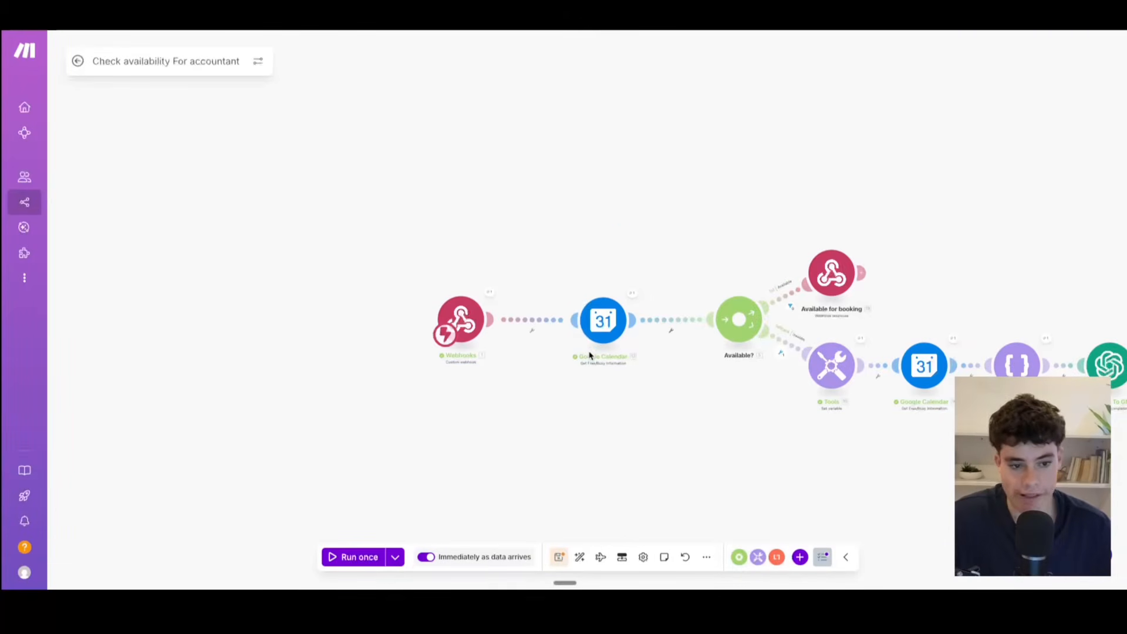
{"action": "scroll", "coordinate": [587, 342], "scroll_direction": "up", "scroll_amount": 2}
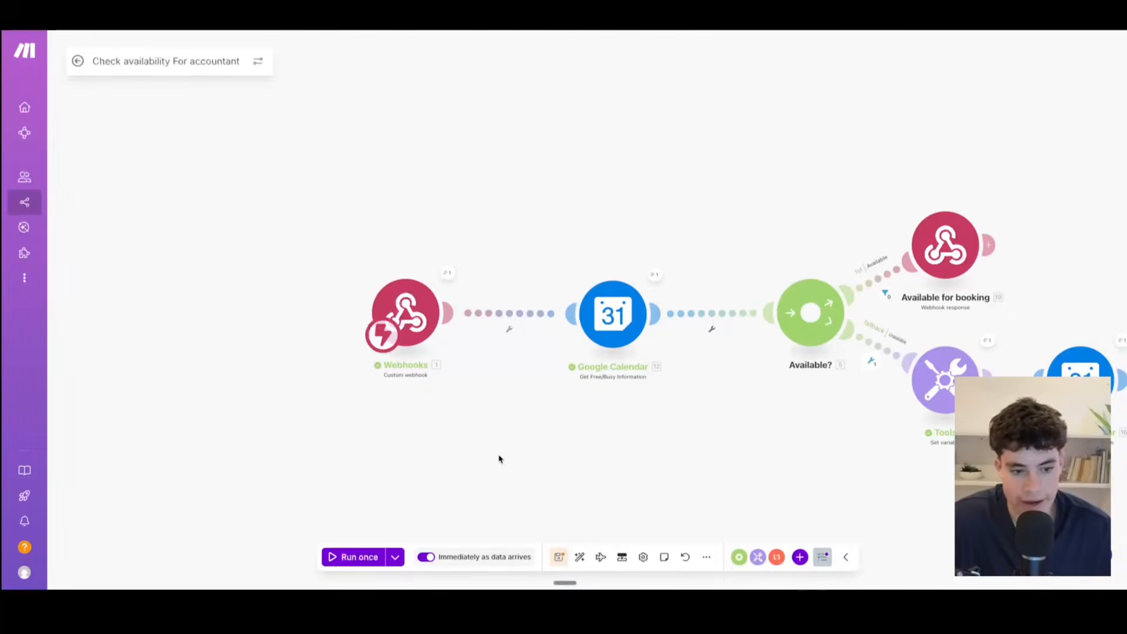
{"action": "scroll", "coordinate": [593, 456], "scroll_direction": "up", "scroll_amount": 5}
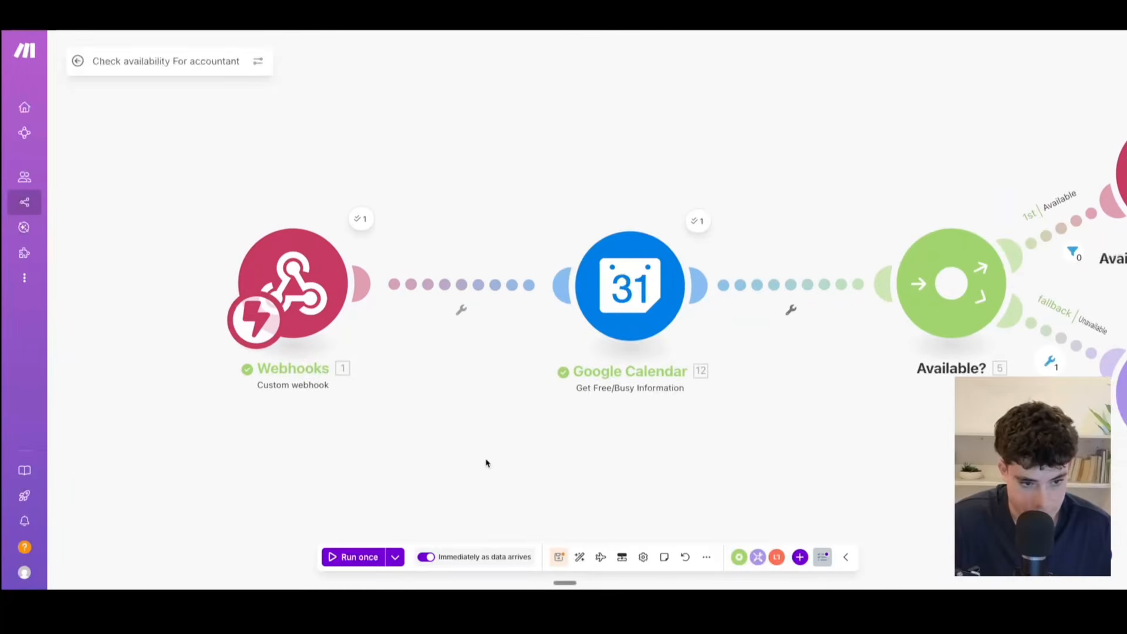
{"action": "left_click", "coordinate": [548, 260]}
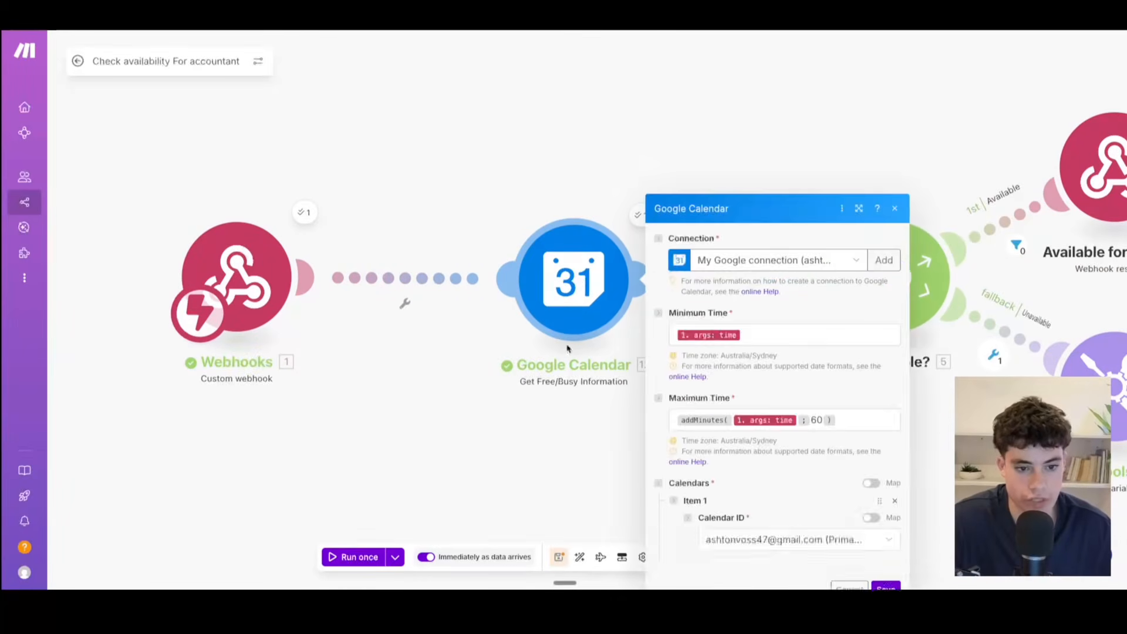
{"action": "left_click", "coordinate": [786, 197]}
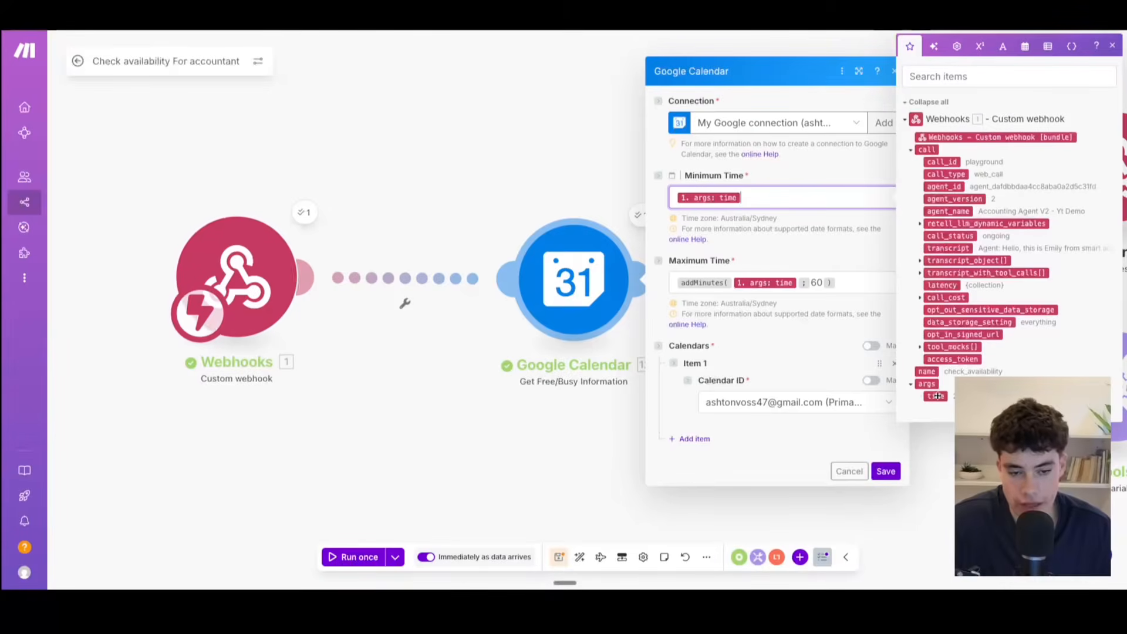
{"action": "left_click", "coordinate": [855, 282]}
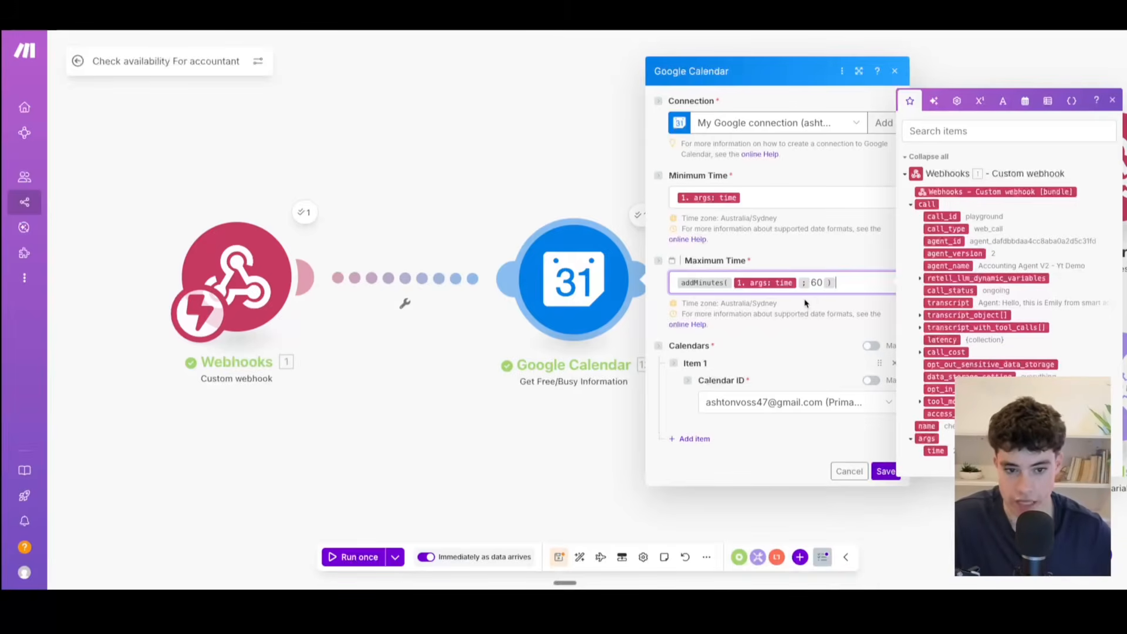
Step: Look through the Google Calendar module's connection and Calendar ID choices, and close its settings without changes
{"action": "left_click", "coordinate": [1117, 102]}
{"action": "left_click", "coordinate": [851, 125]}
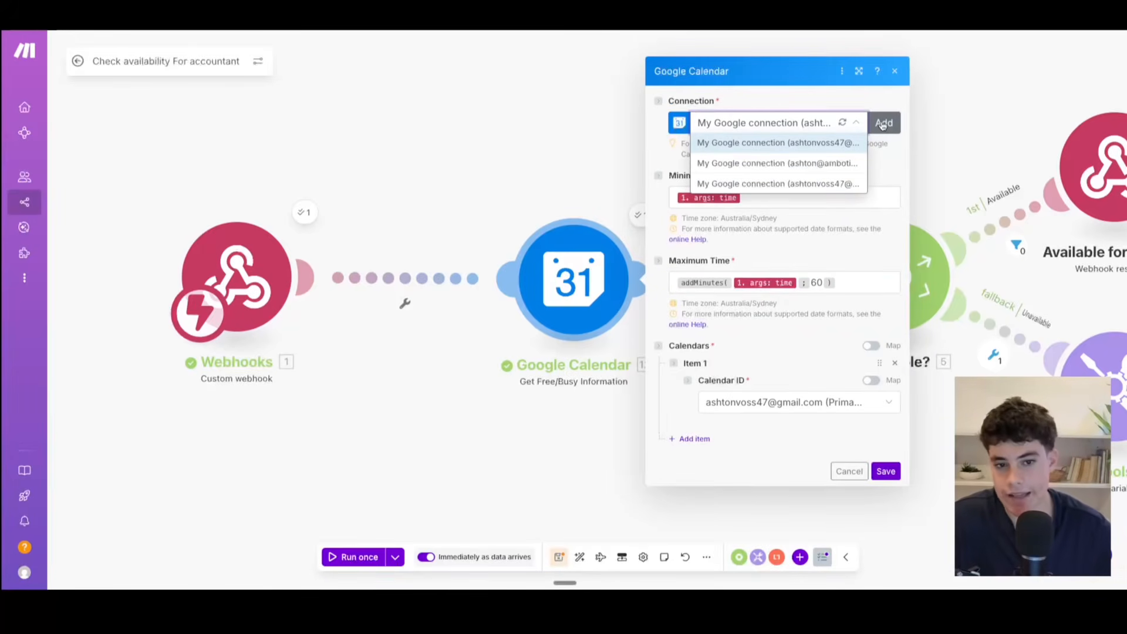
{"action": "left_click", "coordinate": [882, 167]}
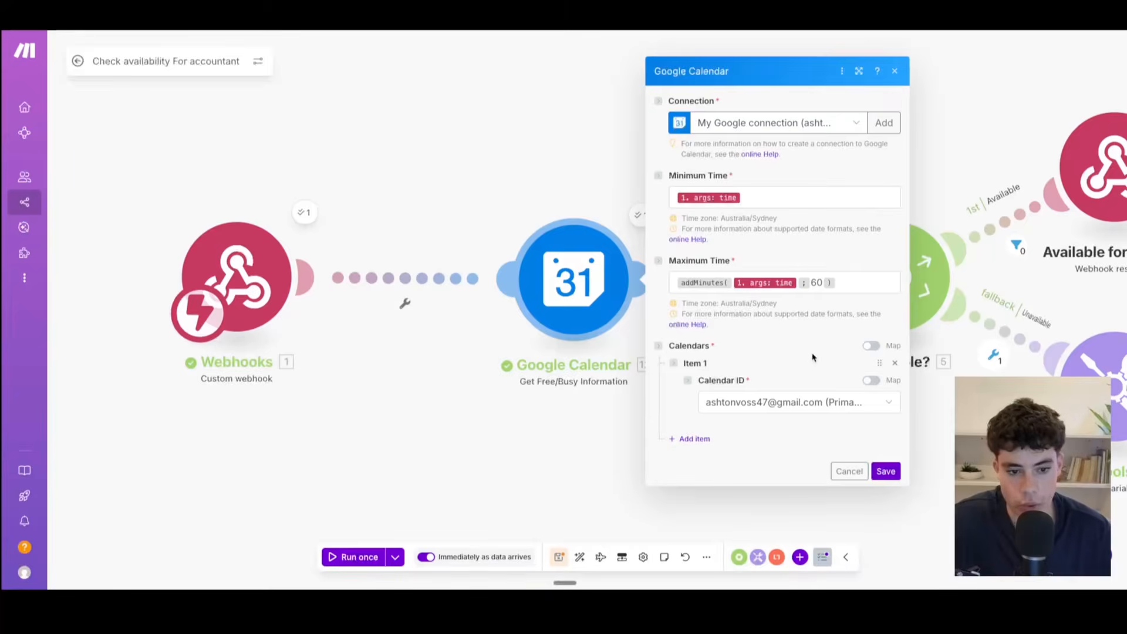
{"action": "left_click", "coordinate": [768, 407]}
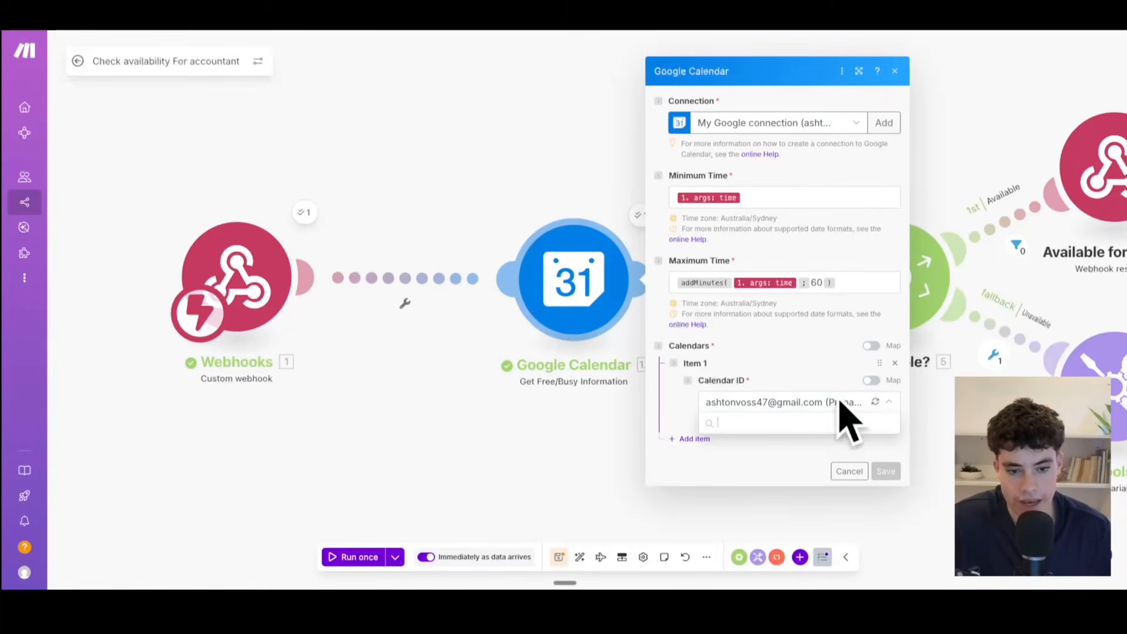
{"action": "left_click", "coordinate": [895, 72]}
Step: Examine the flow from the calendar check through the Available? router to the booking response and the unavailable fallback branch
{"action": "left_click_drag", "start_coordinate": [804, 445], "coordinate": [548, 444]}
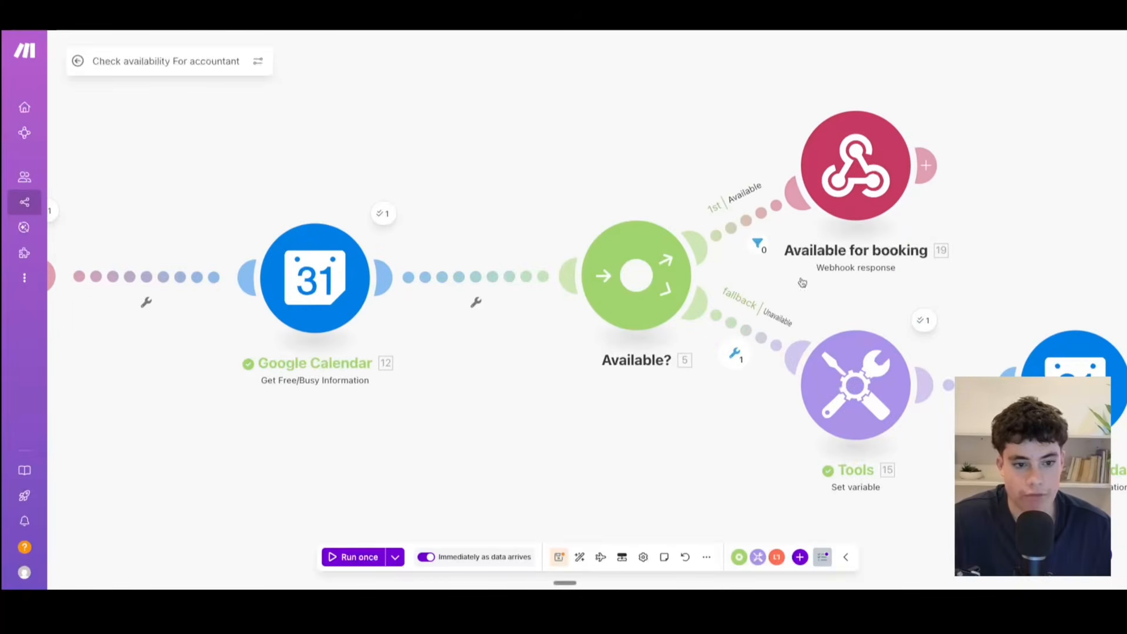
{"action": "left_click_drag", "start_coordinate": [520, 384], "coordinate": [493, 411]}
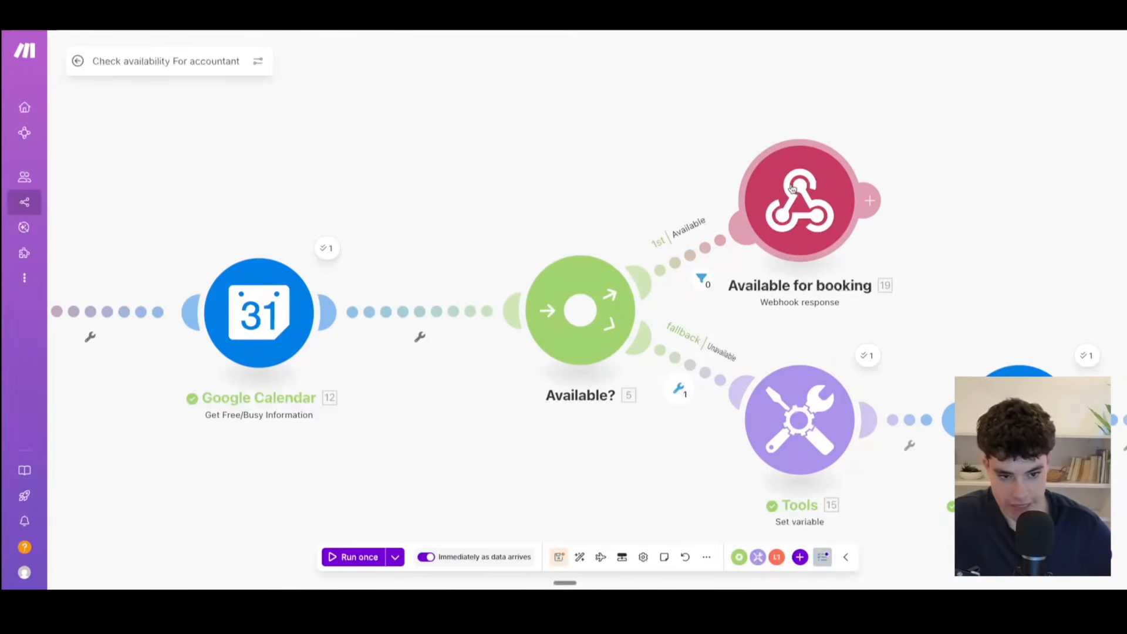
{"action": "left_click_drag", "start_coordinate": [435, 244], "coordinate": [737, 183]}
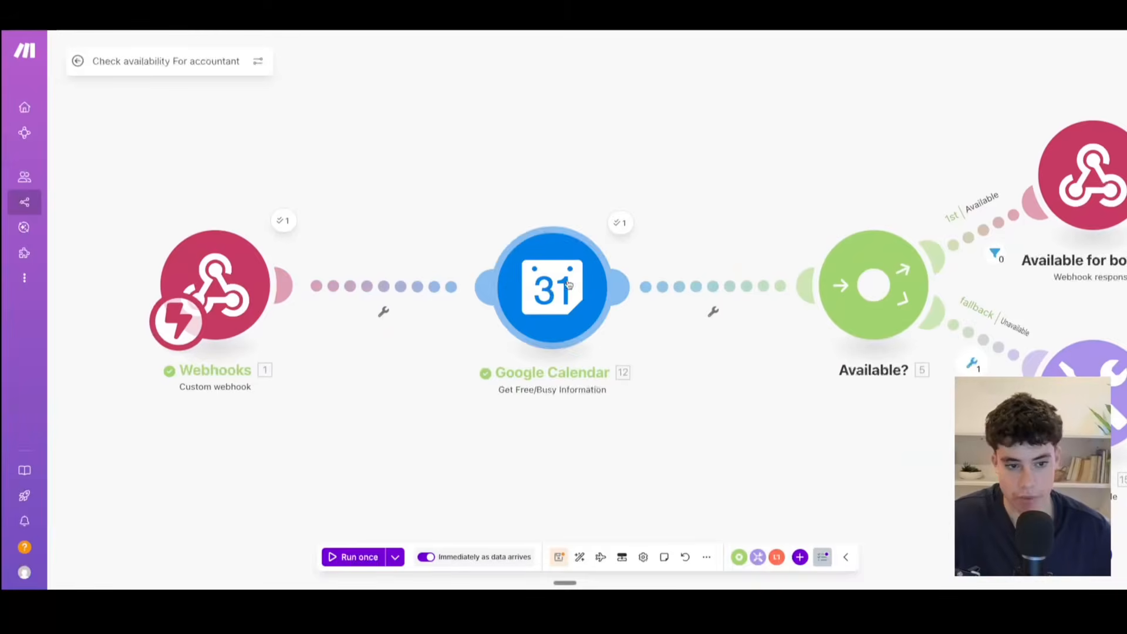
{"action": "left_click_drag", "start_coordinate": [792, 392], "coordinate": [540, 409]}
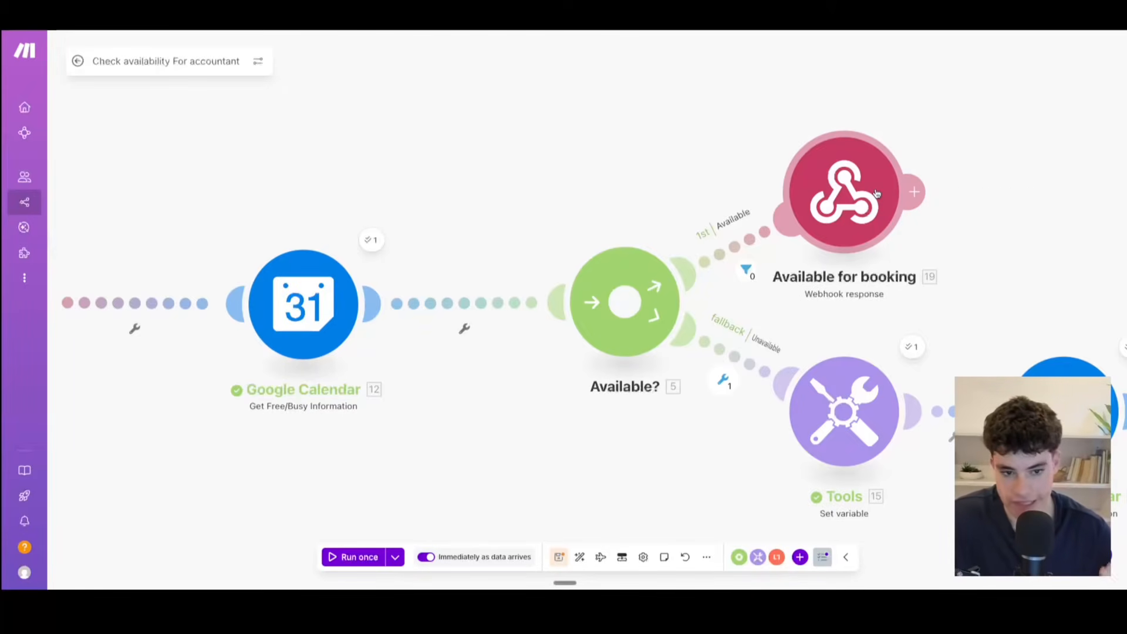
{"action": "scroll", "coordinate": [461, 389], "scroll_direction": "down", "scroll_amount": 2}
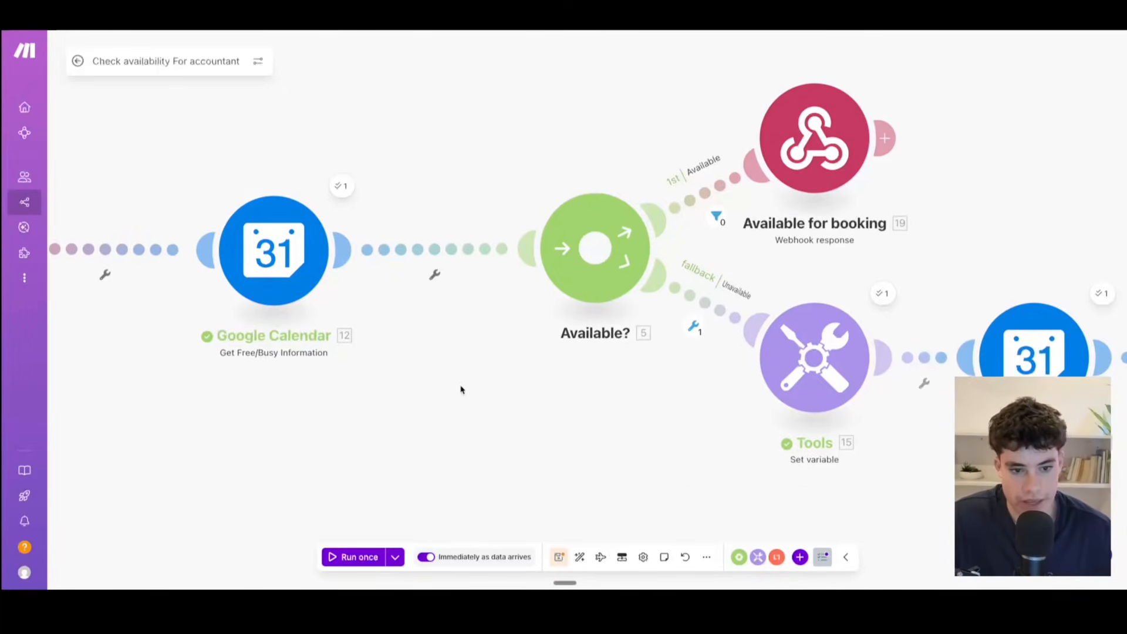
{"action": "scroll", "coordinate": [469, 393], "scroll_direction": "down", "scroll_amount": 3}
{"action": "scroll", "coordinate": [478, 397], "scroll_direction": "up", "scroll_amount": 3}
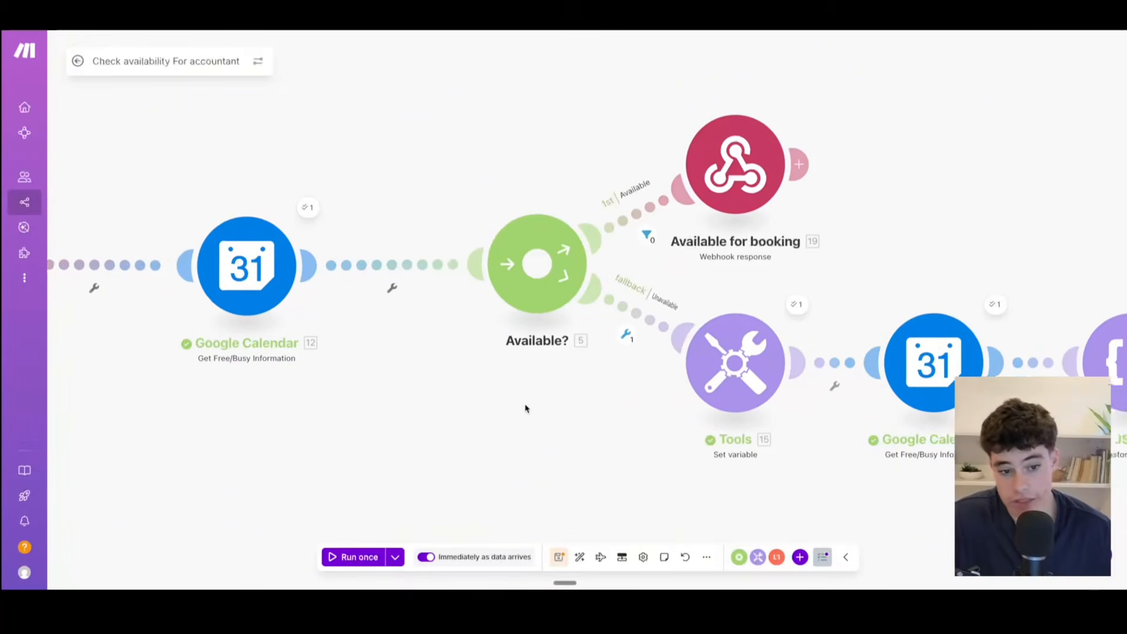
{"action": "scroll", "coordinate": [527, 408], "scroll_direction": "right", "scroll_amount": 1}
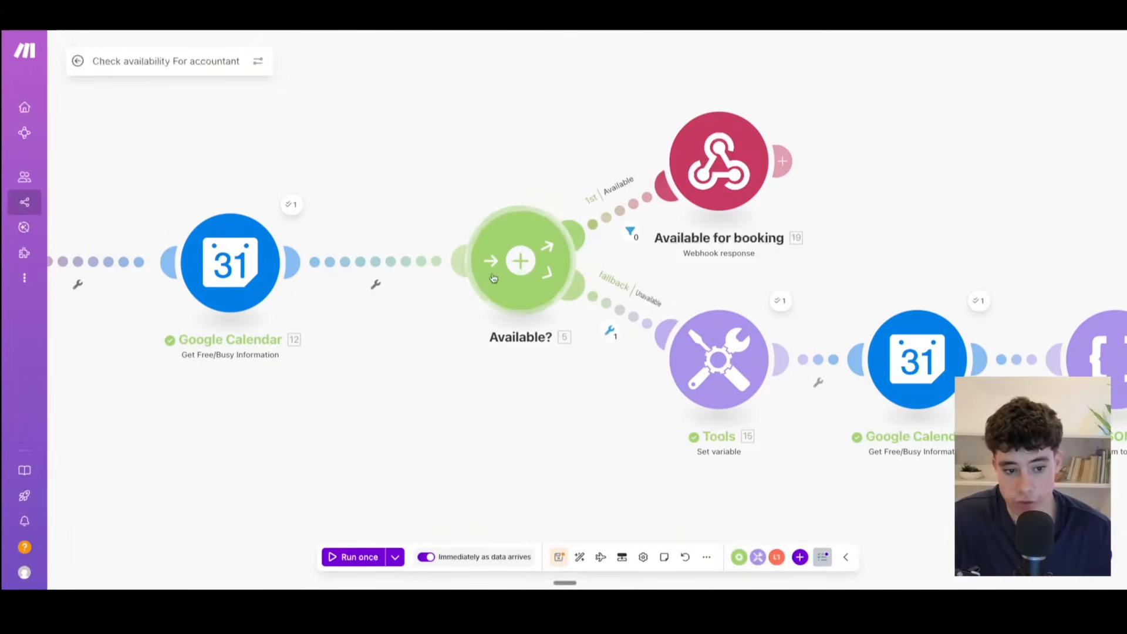
{"action": "scroll", "coordinate": [558, 428], "scroll_direction": "right", "scroll_amount": 3}
{"action": "scroll", "coordinate": [558, 428], "scroll_direction": "down", "scroll_amount": 1}
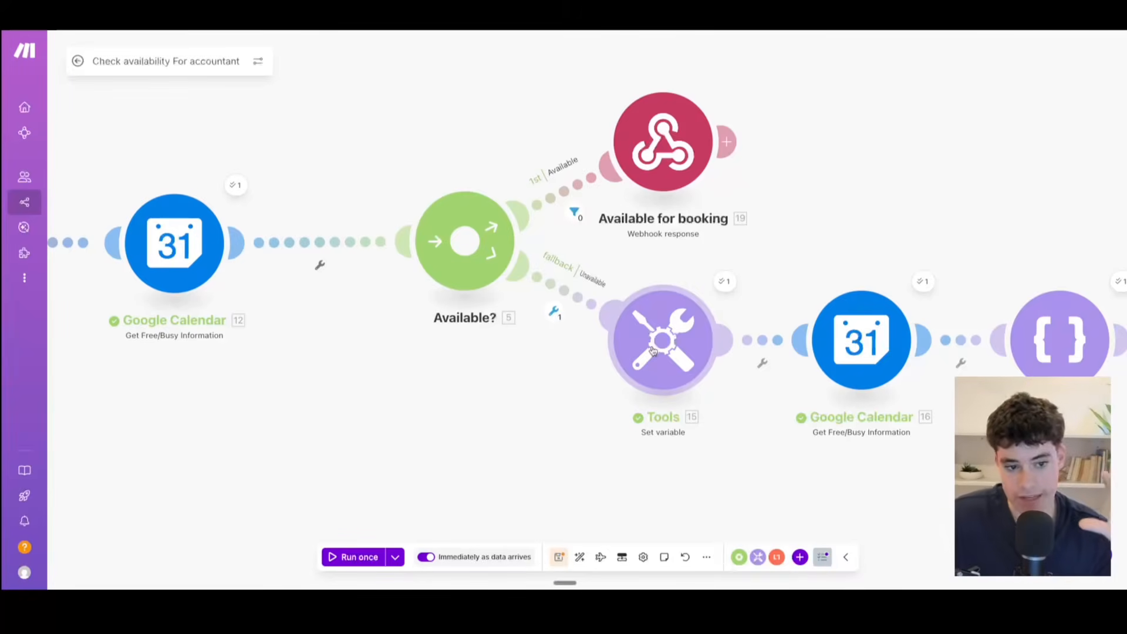
{"action": "left_click_drag", "start_coordinate": [679, 479], "coordinate": [529, 424]}
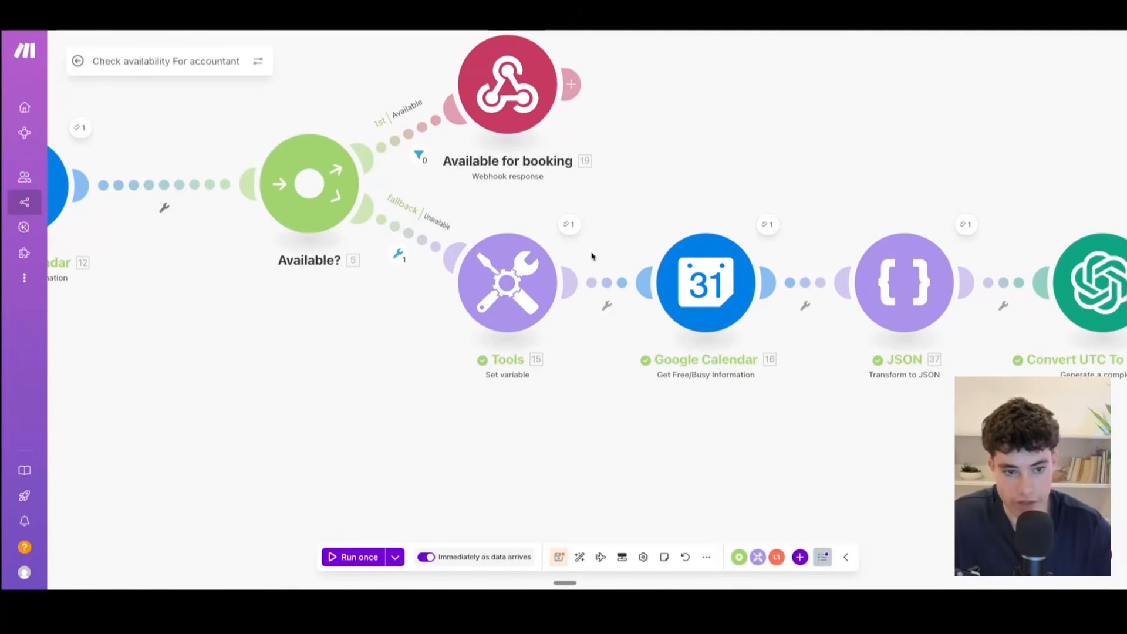
{"action": "left_click_drag", "start_coordinate": [330, 437], "coordinate": [720, 465]}
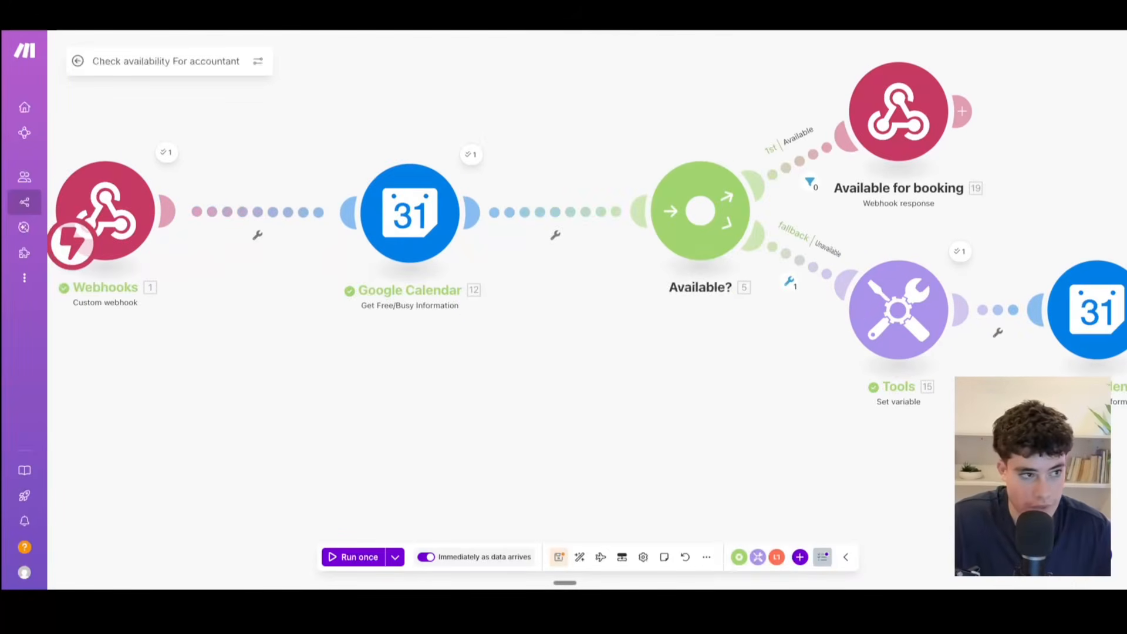
Step: Inspect the filter on the router's Available branch, read its full condition, and close the inspector
{"action": "left_click_drag", "start_coordinate": [406, 69], "coordinate": [341, 138]}
{"action": "mouse_move", "coordinate": [575, 154]}
{"action": "left_mouse_down"}
{"action": "mouse_move", "coordinate": [478, 155]}
{"action": "mouse_move", "coordinate": [585, 153]}
{"action": "left_mouse_up"}
{"action": "scroll", "coordinate": [490, 176], "scroll_direction": "down", "scroll_amount": 2}
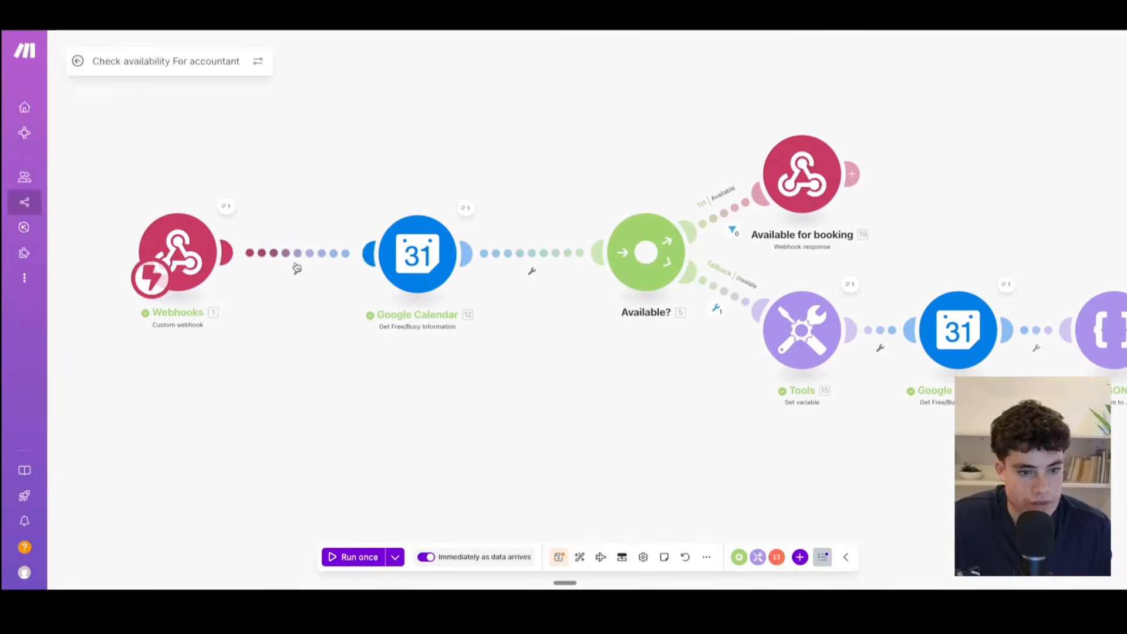
{"action": "scroll", "coordinate": [763, 281], "scroll_direction": "up", "scroll_amount": 3}
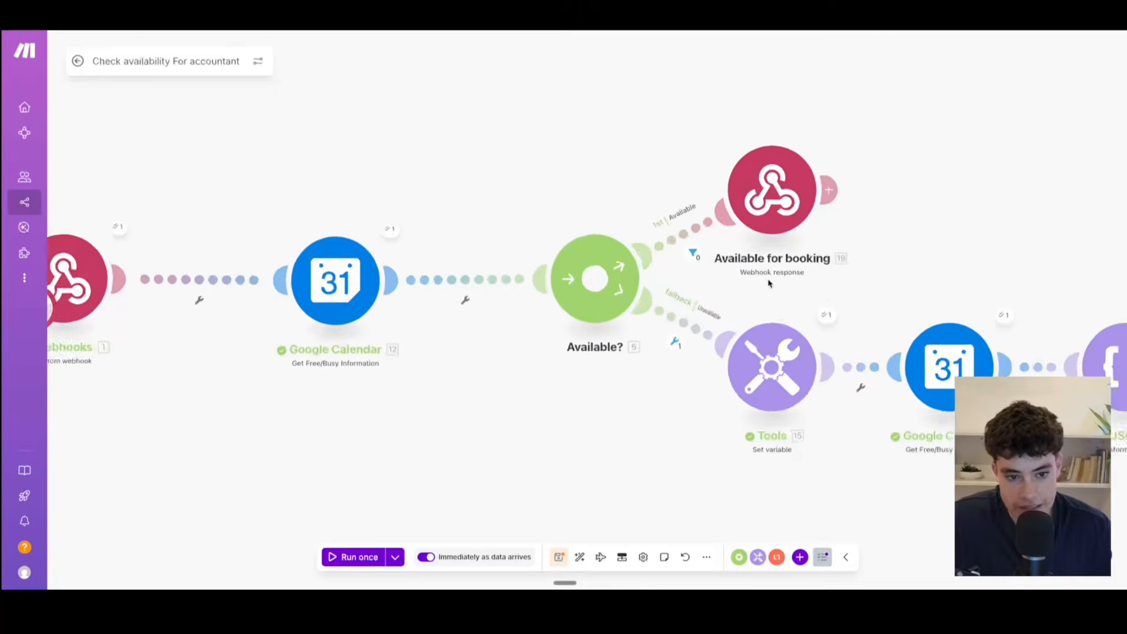
{"action": "left_click", "coordinate": [666, 242]}
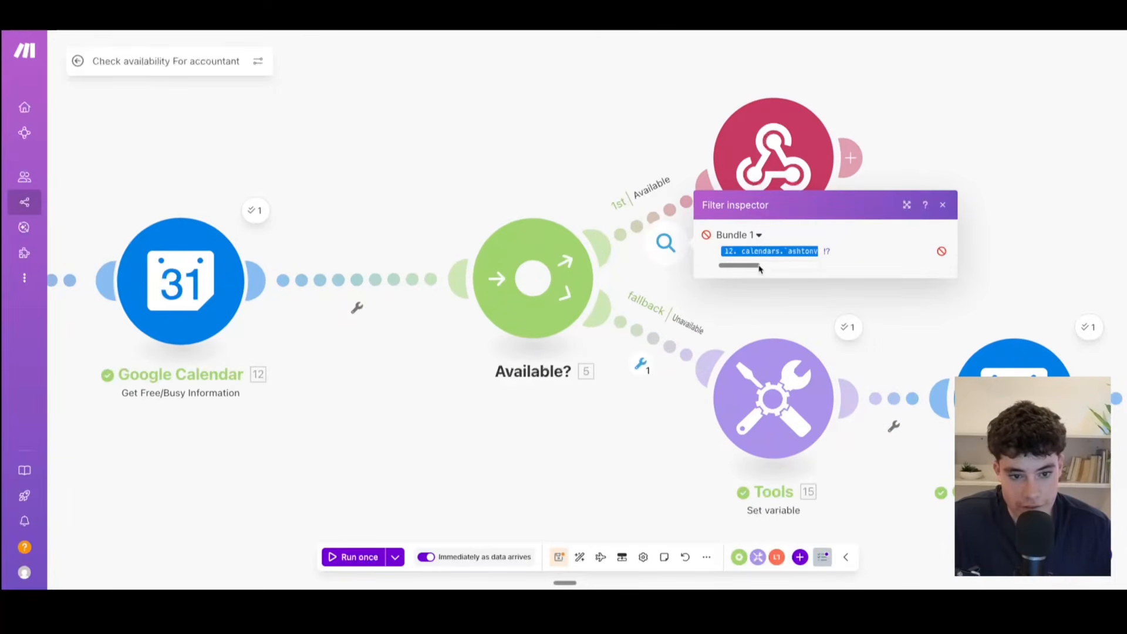
{"action": "left_click_drag", "start_coordinate": [749, 267], "coordinate": [799, 268]}
{"action": "left_click", "coordinate": [942, 204]}
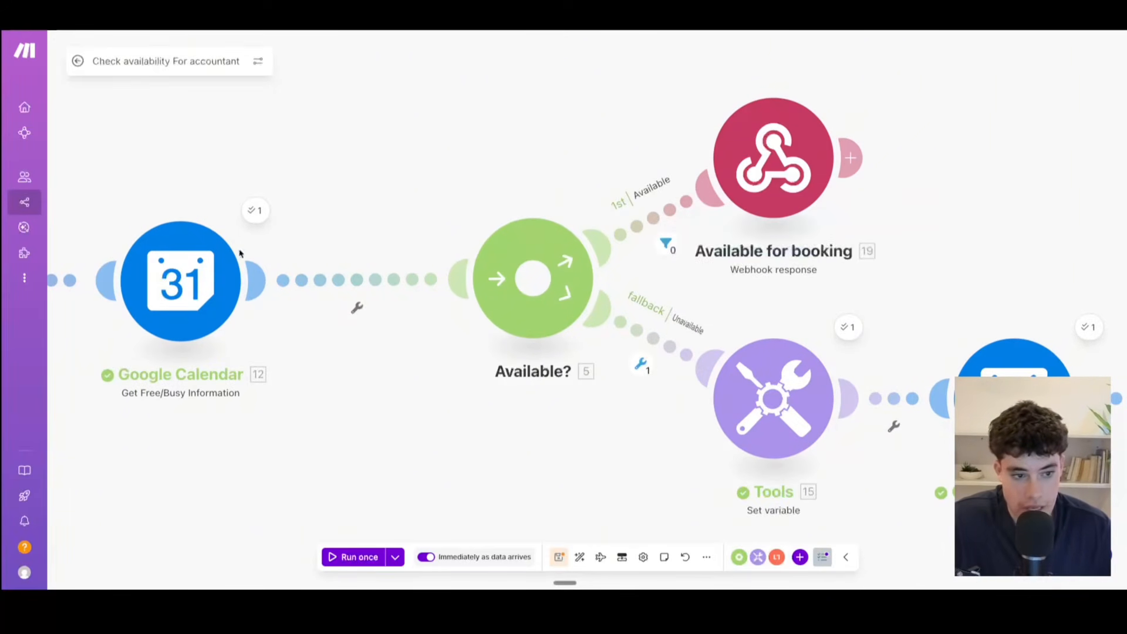
Step: Examine the custom webhook's last run output down to the check_availability arguments, compare it with the week in Google Calendar, and close the output
{"action": "left_click_drag", "start_coordinate": [261, 230], "coordinate": [660, 213]}
{"action": "left_click", "coordinate": [289, 194]}
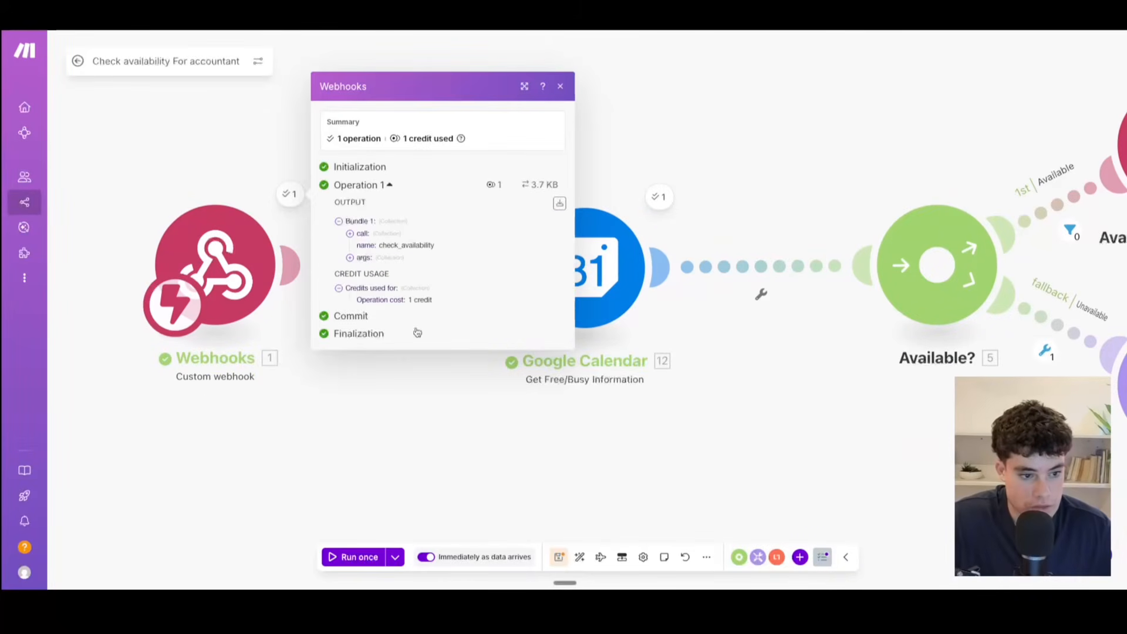
{"action": "left_click", "coordinate": [349, 259]}
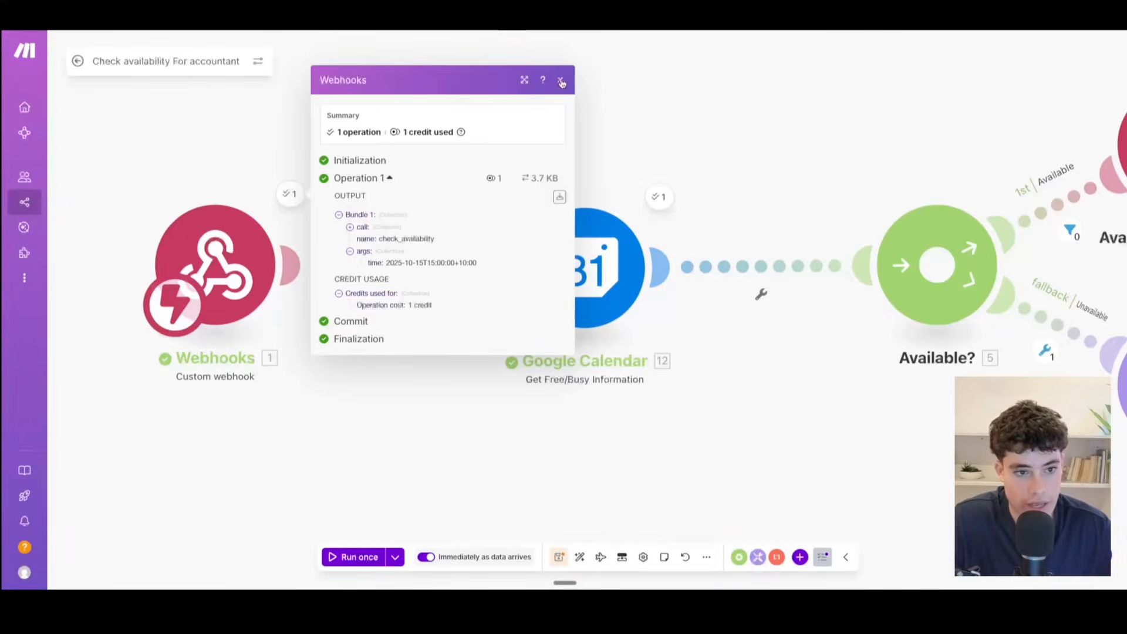
{"action": "left_click", "coordinate": [561, 83]}
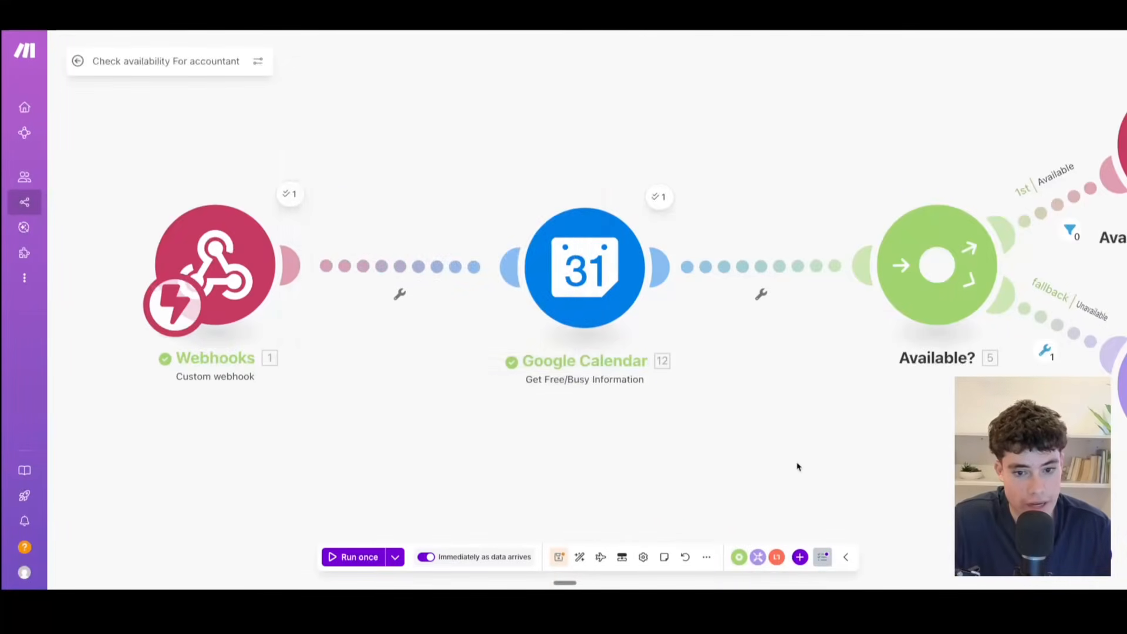
Step: Return to the Available? router, recheck the Available branch's filter condition for Bundle 1, and close the filter inspector
{"action": "left_click_drag", "start_coordinate": [798, 466], "coordinate": [435, 397]}
{"action": "left_click_drag", "start_coordinate": [614, 389], "coordinate": [500, 389]}
{"action": "scroll", "coordinate": [584, 409], "scroll_direction": "down", "scroll_amount": 3}
{"action": "scroll", "coordinate": [500, 390], "scroll_direction": "up", "scroll_amount": 3}
{"action": "left_click_drag", "start_coordinate": [657, 159], "coordinate": [639, 267]}
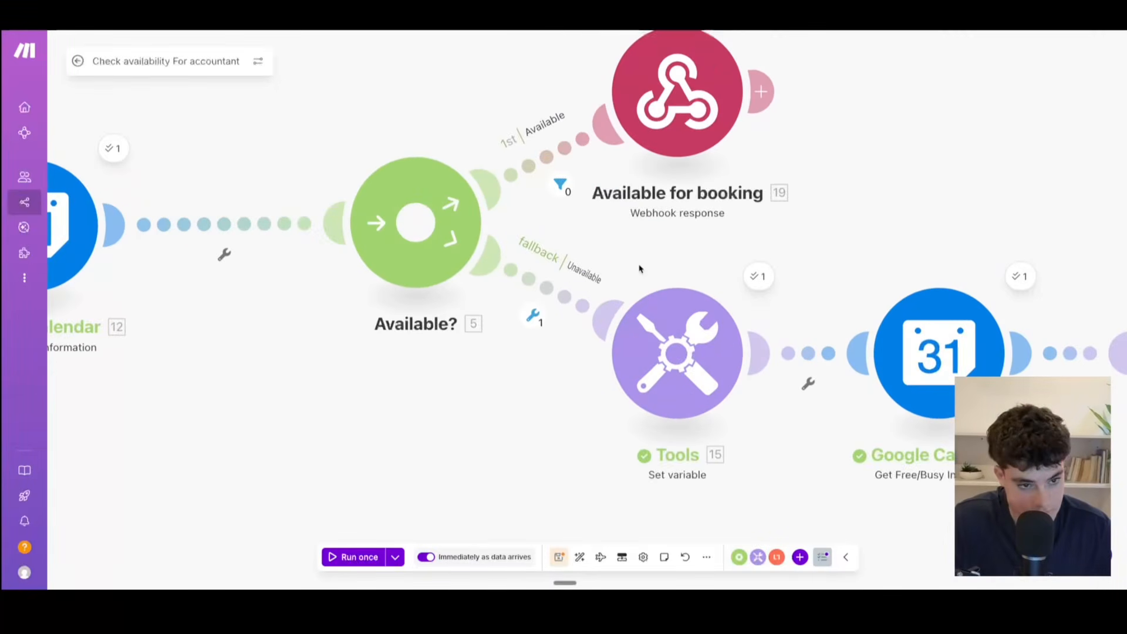
{"action": "left_click_drag", "start_coordinate": [715, 226], "coordinate": [699, 288]}
{"action": "left_click", "coordinate": [544, 246]}
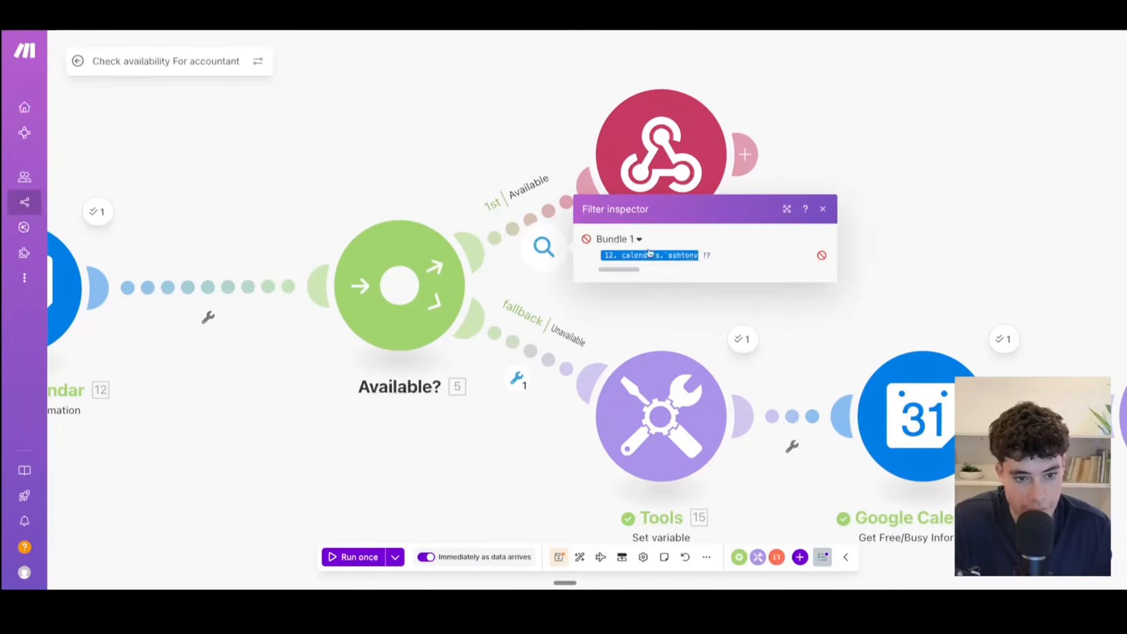
{"action": "left_click", "coordinate": [792, 213]}
Step: Open the Available for booking webhook response, review its status and JSON result message, and save it without changes
{"action": "left_click_drag", "start_coordinate": [153, 198], "coordinate": [347, 196]}
{"action": "left_click_drag", "start_coordinate": [582, 157], "coordinate": [239, 187]}
{"action": "left_click", "coordinate": [479, 177]}
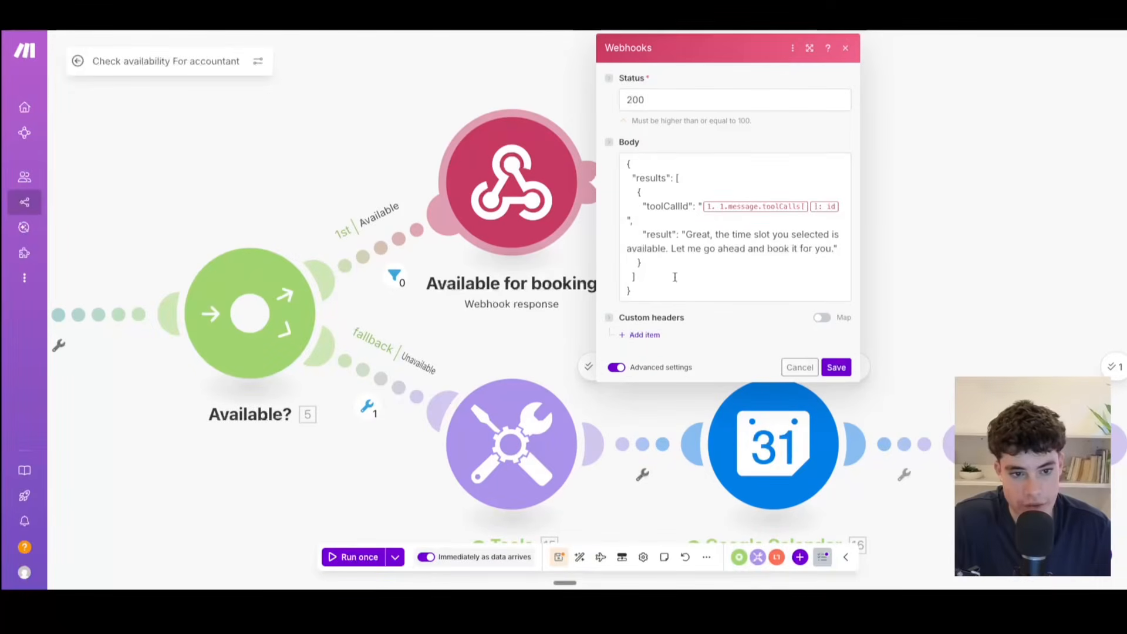
{"action": "left_click", "coordinate": [845, 372]}
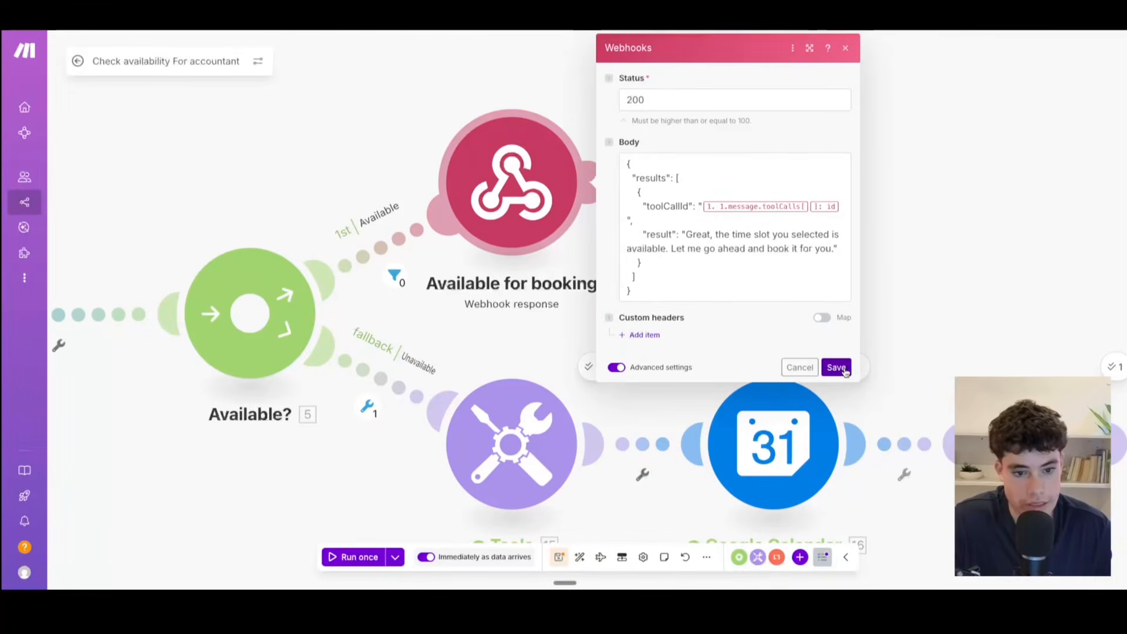
{"action": "left_click", "coordinate": [836, 368]}
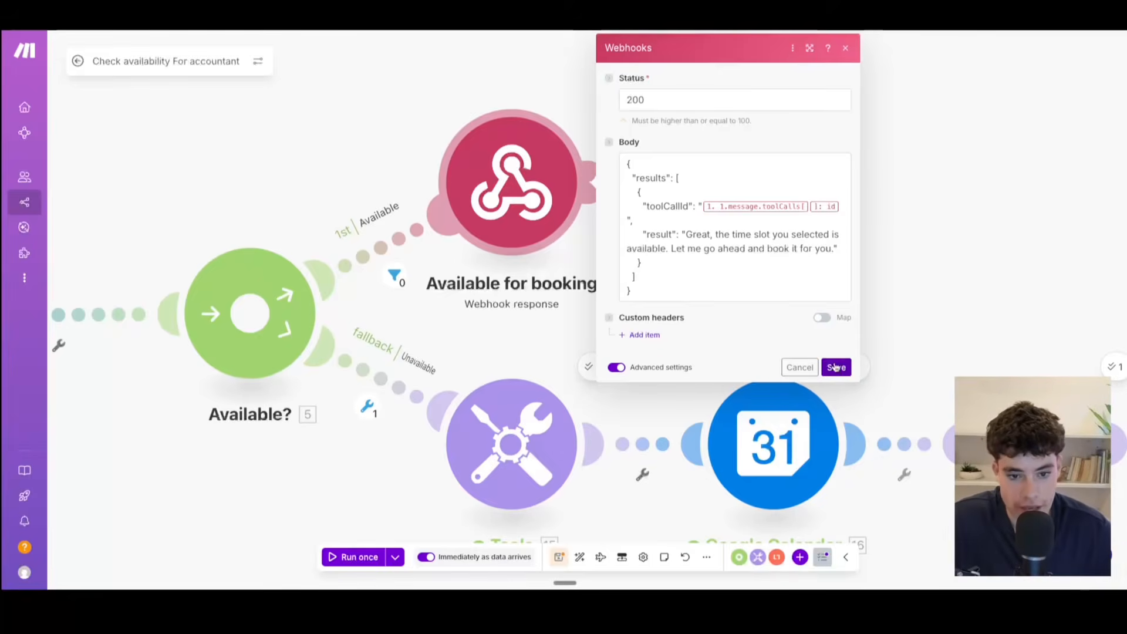
Step: Inspect the filter result on the router's Unavailable fallback branch and close the inspector
{"action": "left_click_drag", "start_coordinate": [802, 300], "coordinate": [880, 212]}
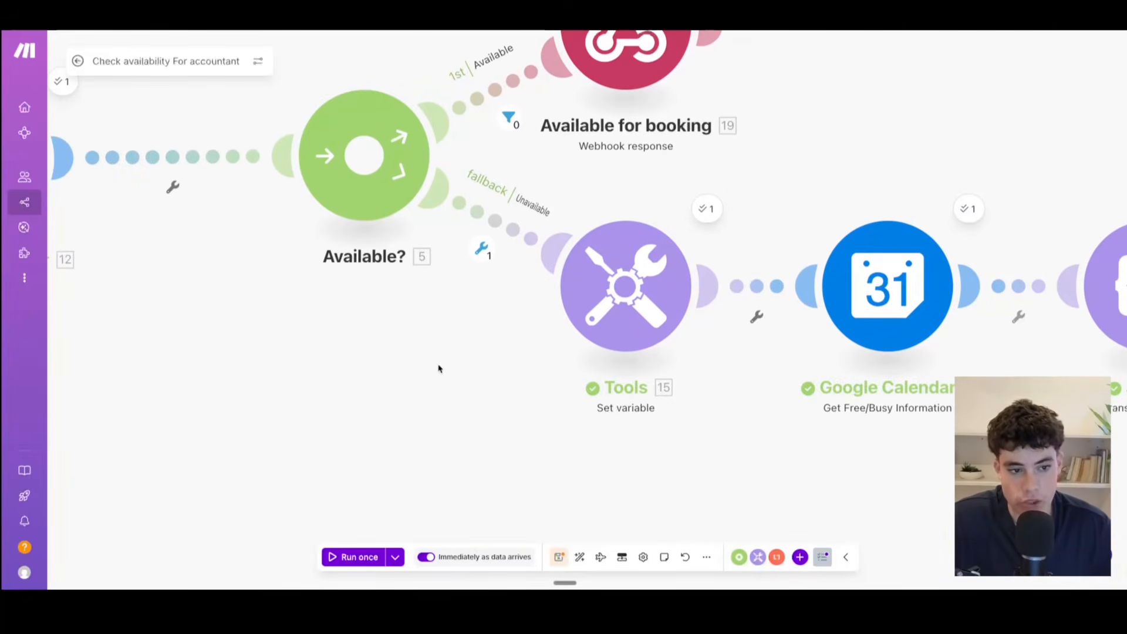
{"action": "left_click", "coordinate": [481, 248]}
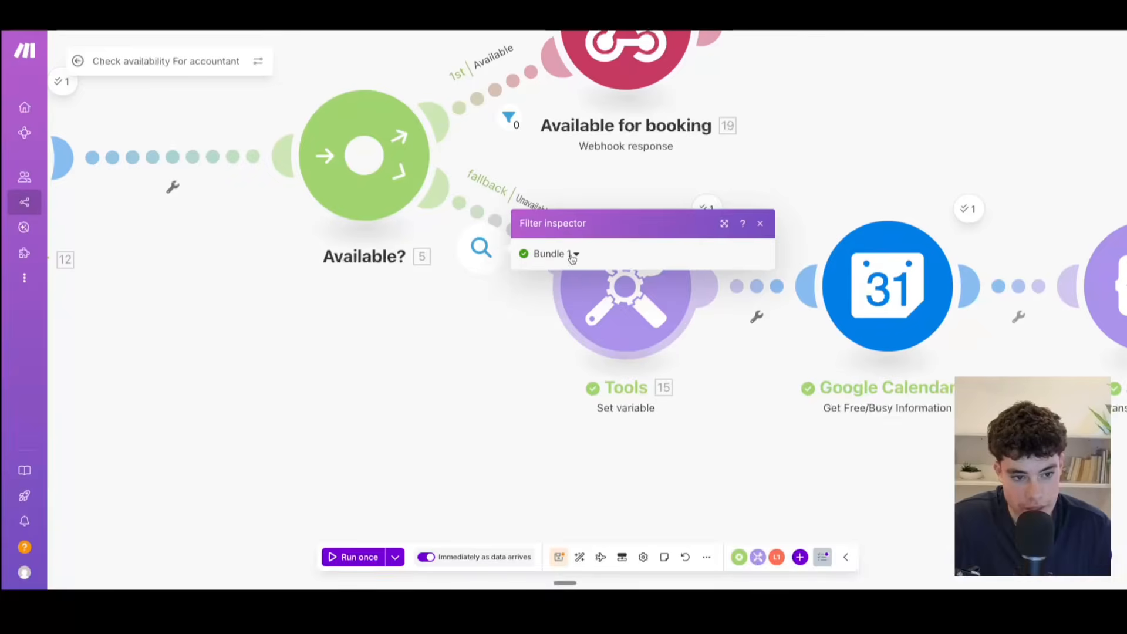
{"action": "left_click", "coordinate": [759, 224]}
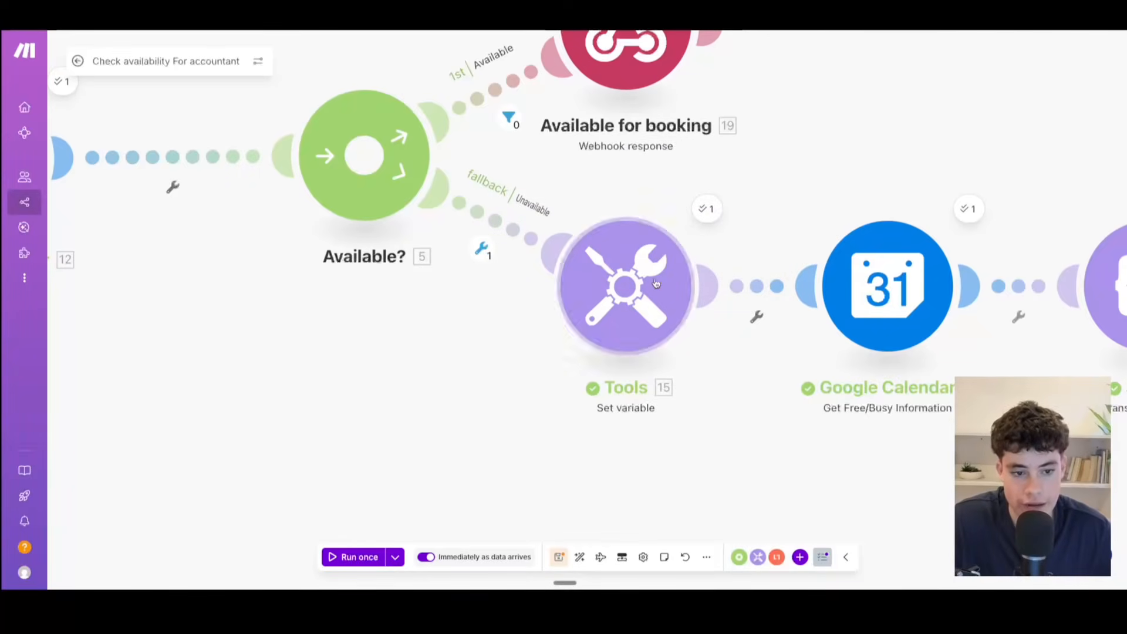
Step: Open the Set variable module on the fallback branch, examine the Day variable's formatDate expression, and save it unchanged
{"action": "left_click", "coordinate": [627, 306]}
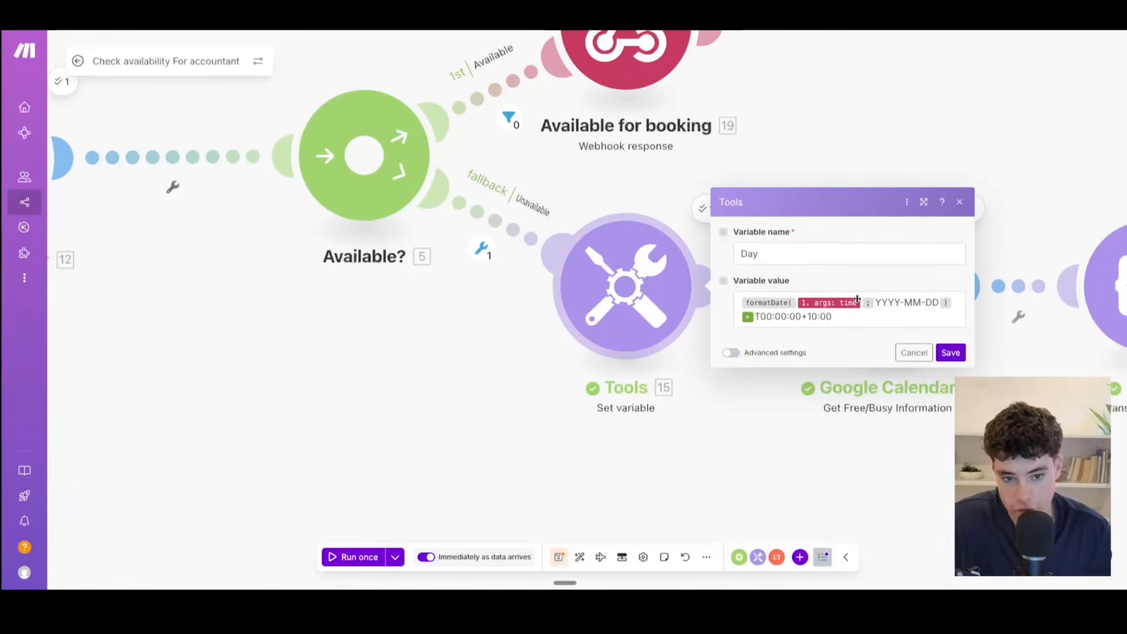
{"action": "left_click", "coordinate": [852, 319]}
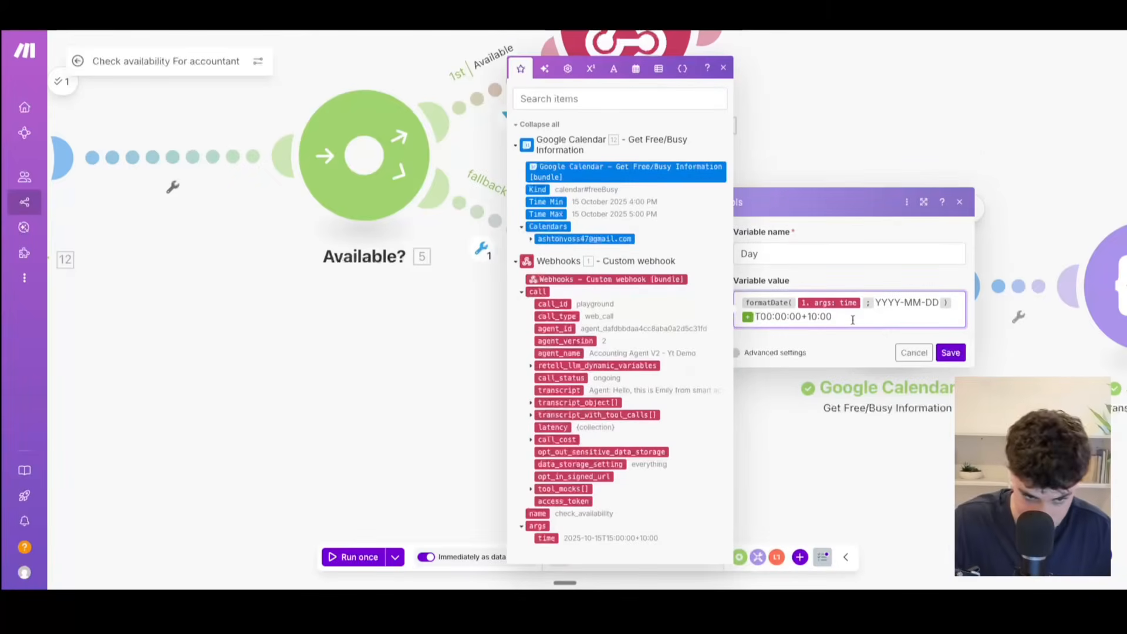
{"action": "left_click", "coordinate": [724, 70]}
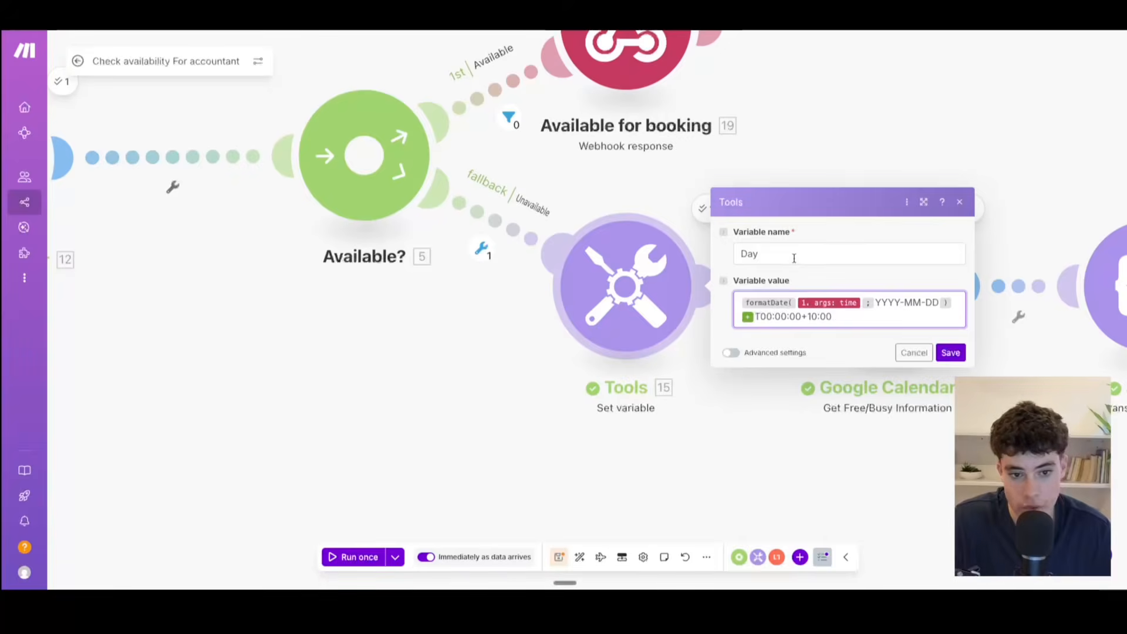
{"action": "left_click", "coordinate": [950, 352]}
Step: Review the Minimum Time and Maximum Time mappings of the fallback branch's Google Calendar module and save them unchanged
{"action": "left_click_drag", "start_coordinate": [790, 480], "coordinate": [732, 476]}
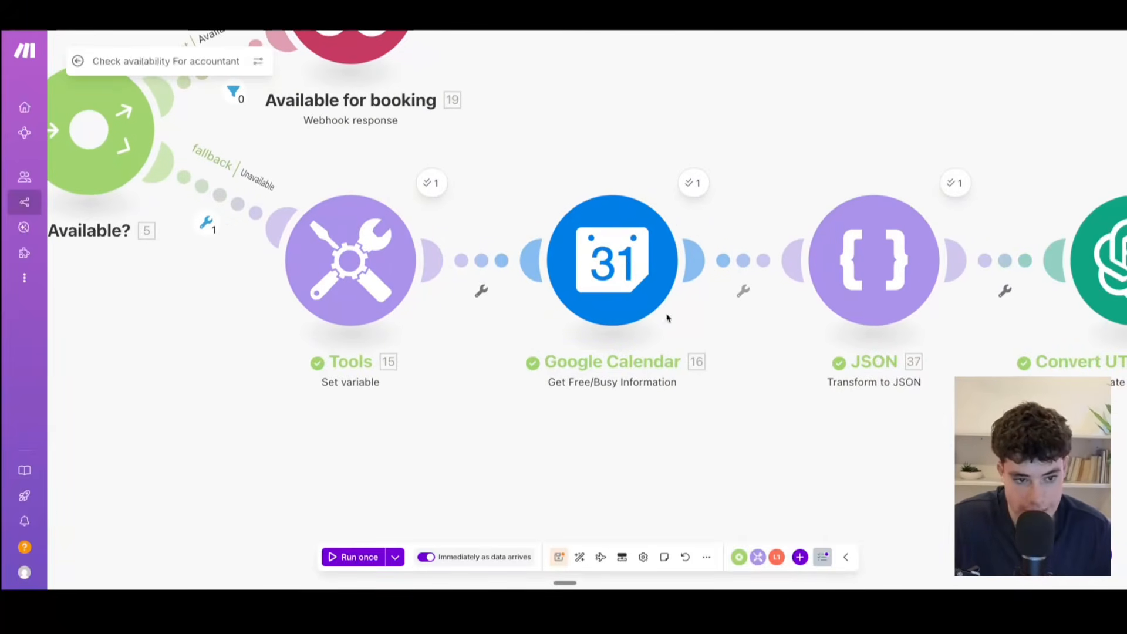
{"action": "left_click", "coordinate": [634, 264]}
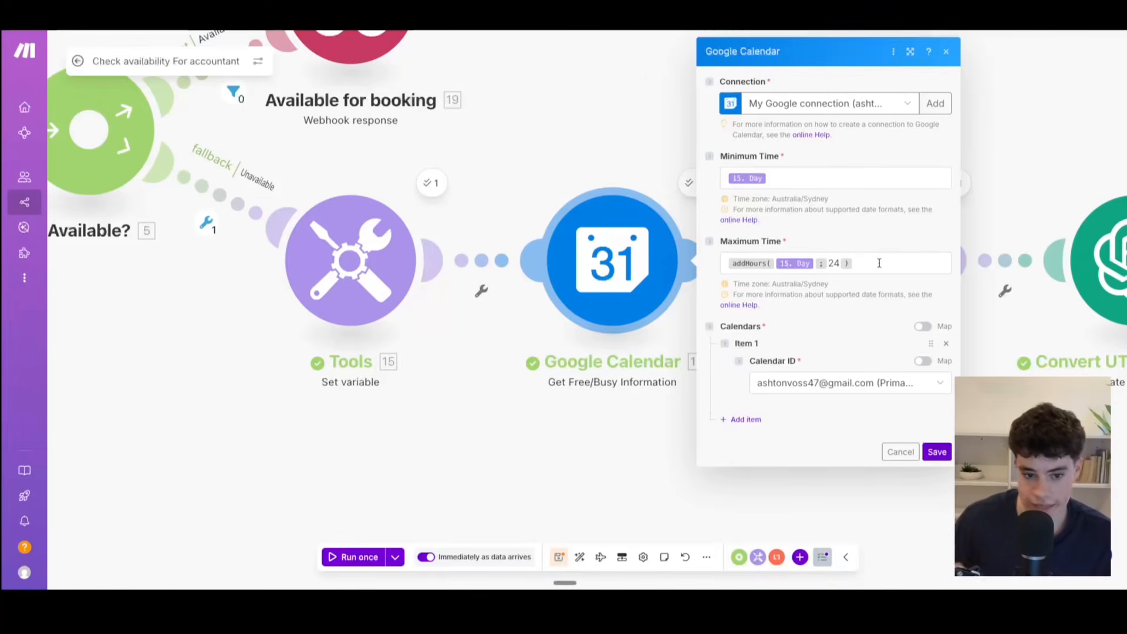
{"action": "left_click", "coordinate": [940, 453]}
Step: Open the Transform to JSON module, examine its Indentation and its Object mapping of busy start times, and close it unchanged
{"action": "left_click_drag", "start_coordinate": [955, 461], "coordinate": [689, 466]}
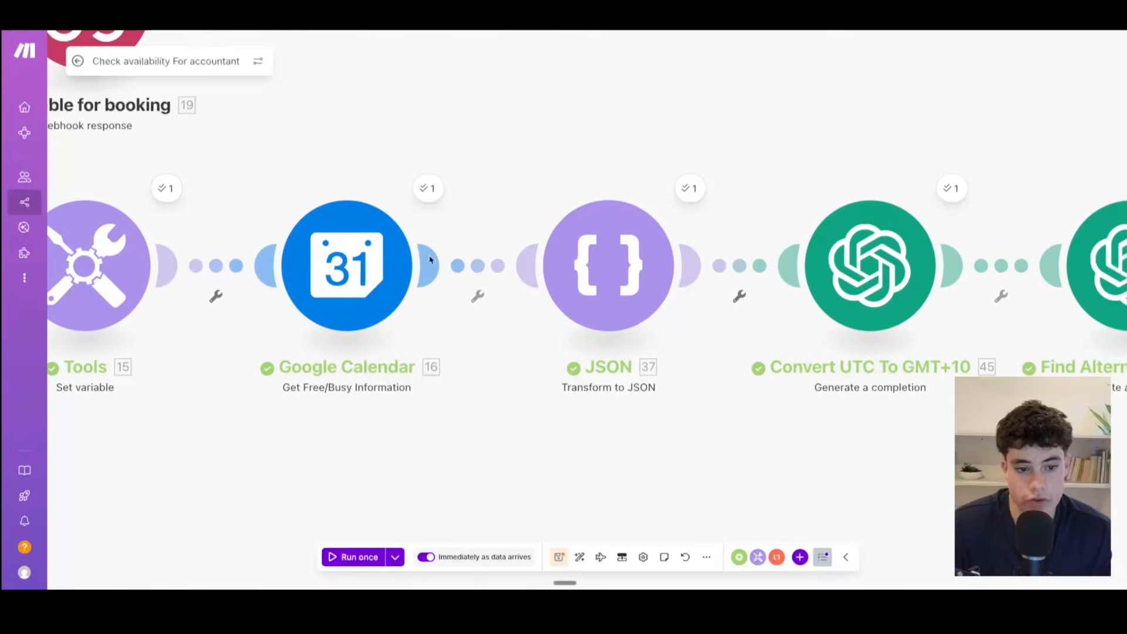
{"action": "left_click", "coordinate": [603, 280]}
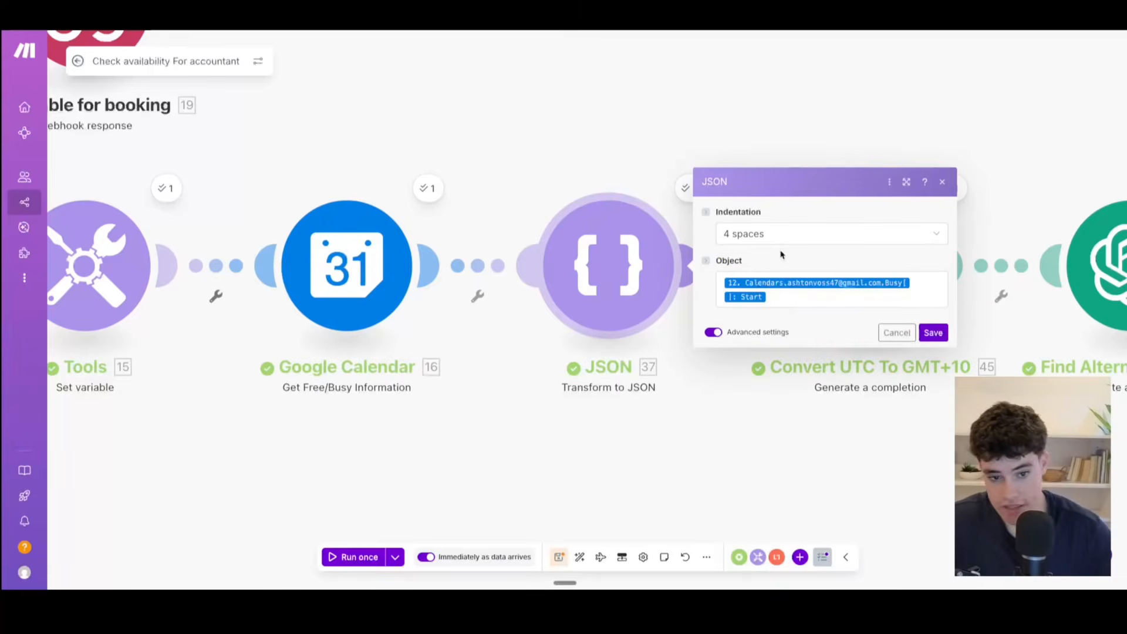
{"action": "left_click", "coordinate": [933, 332]}
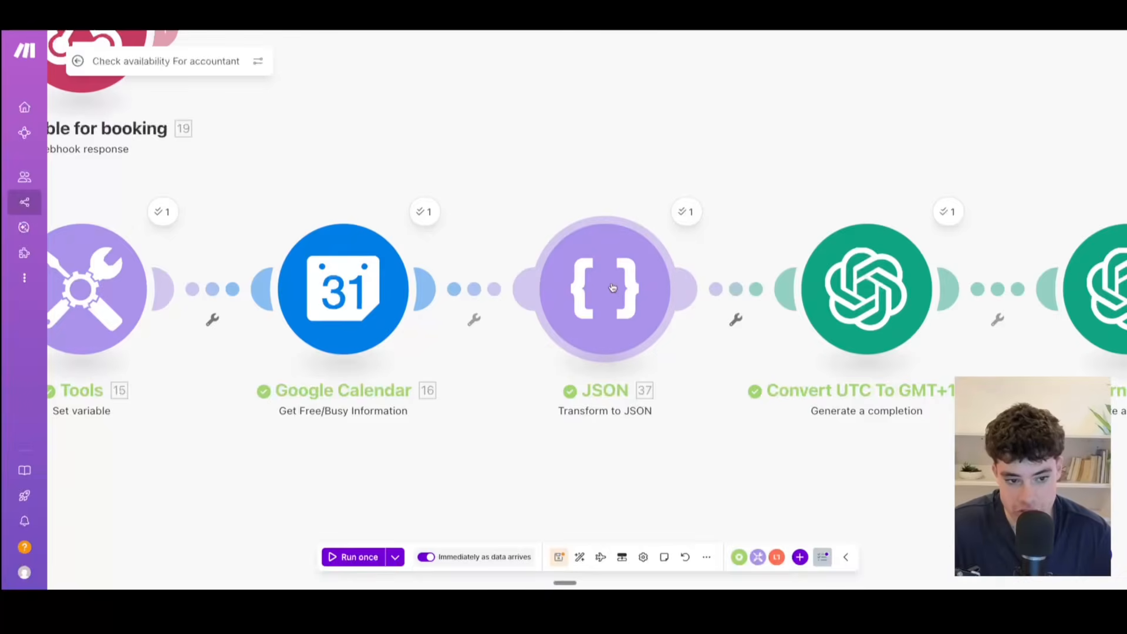
{"action": "left_click", "coordinate": [612, 287]}
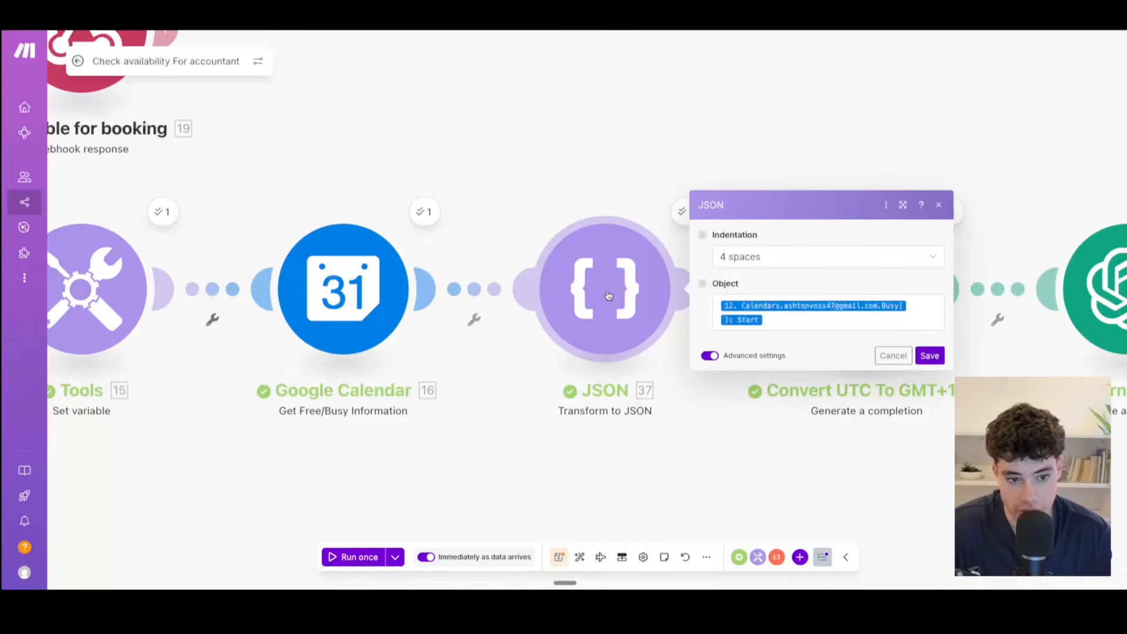
{"action": "left_click", "coordinate": [938, 204]}
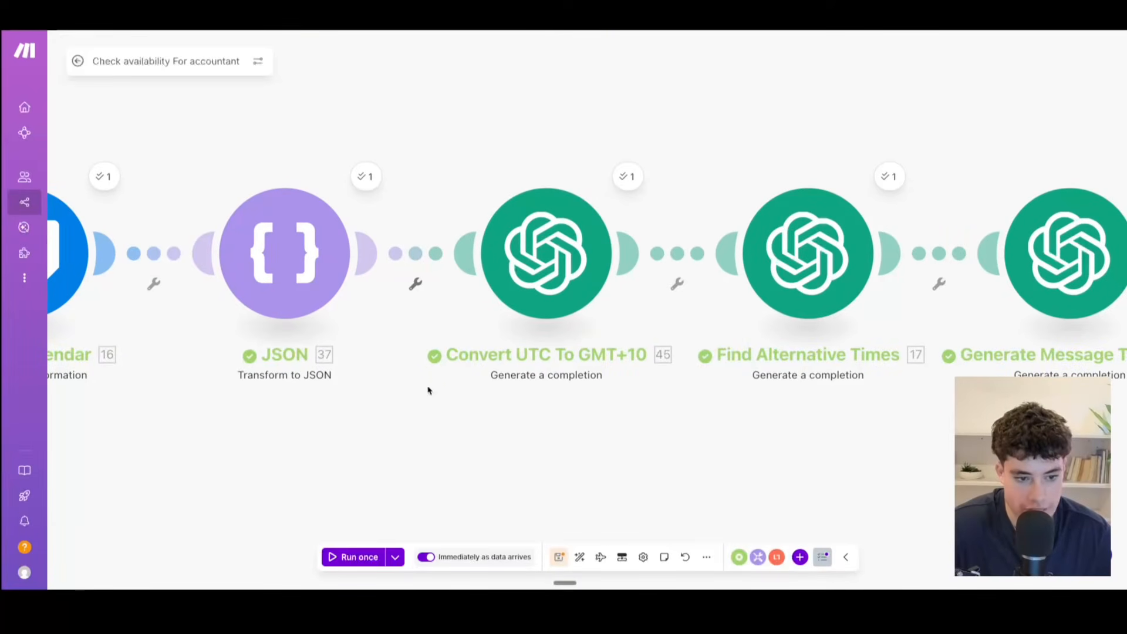
Step: Open the Convert UTC To GMT+10 module and read its model, system prompt and user message
{"action": "left_click", "coordinate": [536, 292]}
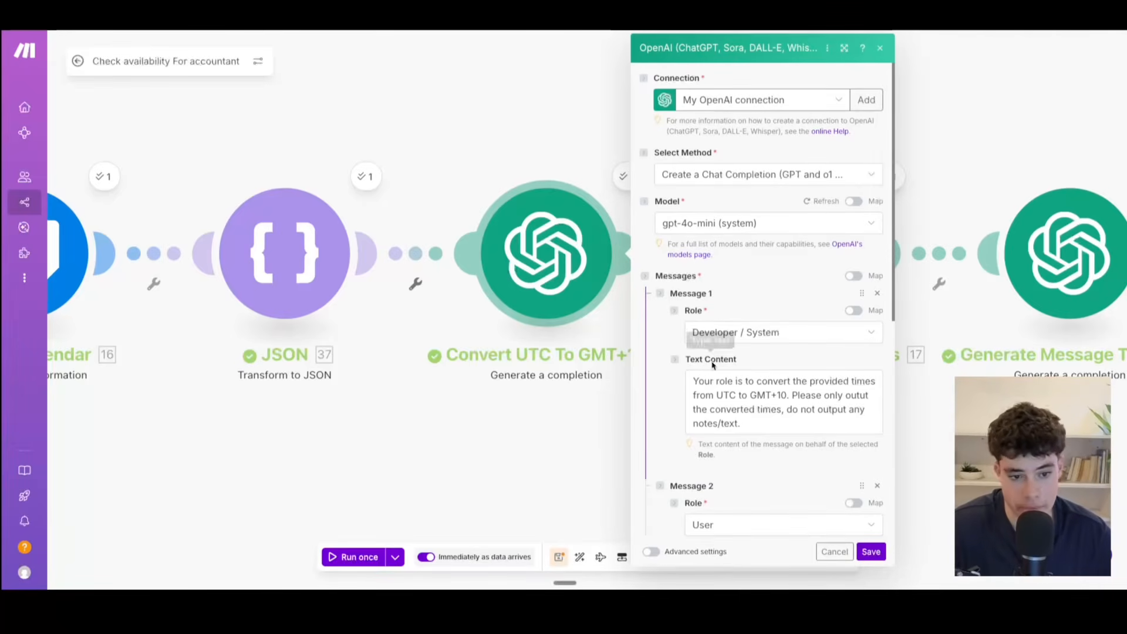
{"action": "scroll", "coordinate": [771, 301], "scroll_direction": "down", "scroll_amount": 1}
{"action": "scroll", "coordinate": [804, 318], "scroll_direction": "up", "scroll_amount": 1}
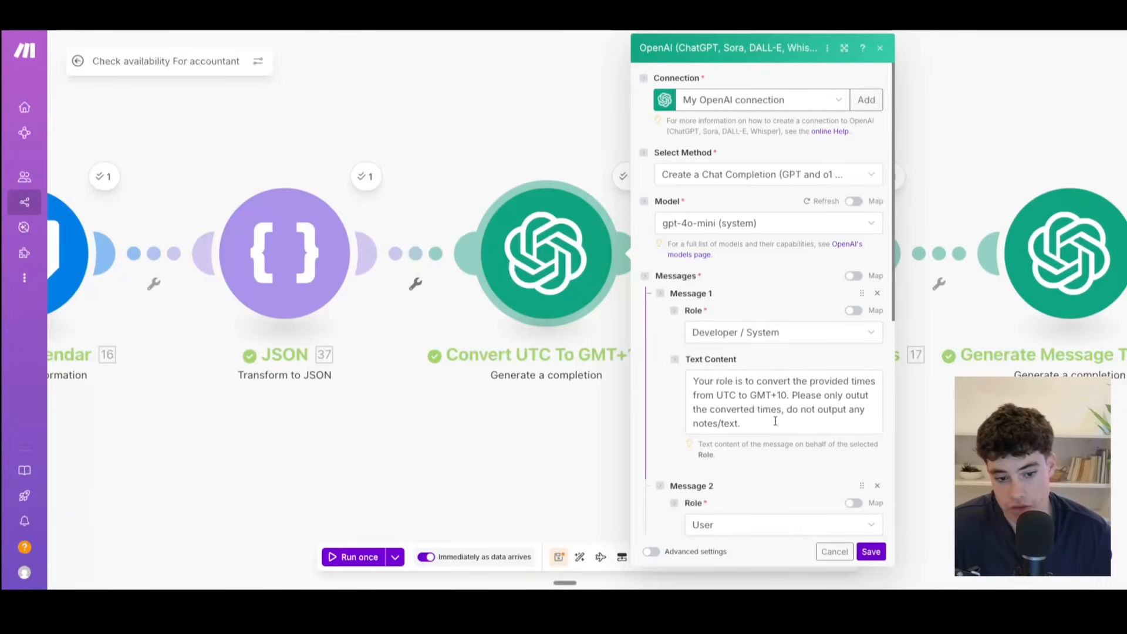
{"action": "scroll", "coordinate": [775, 420], "scroll_direction": "down", "scroll_amount": 4}
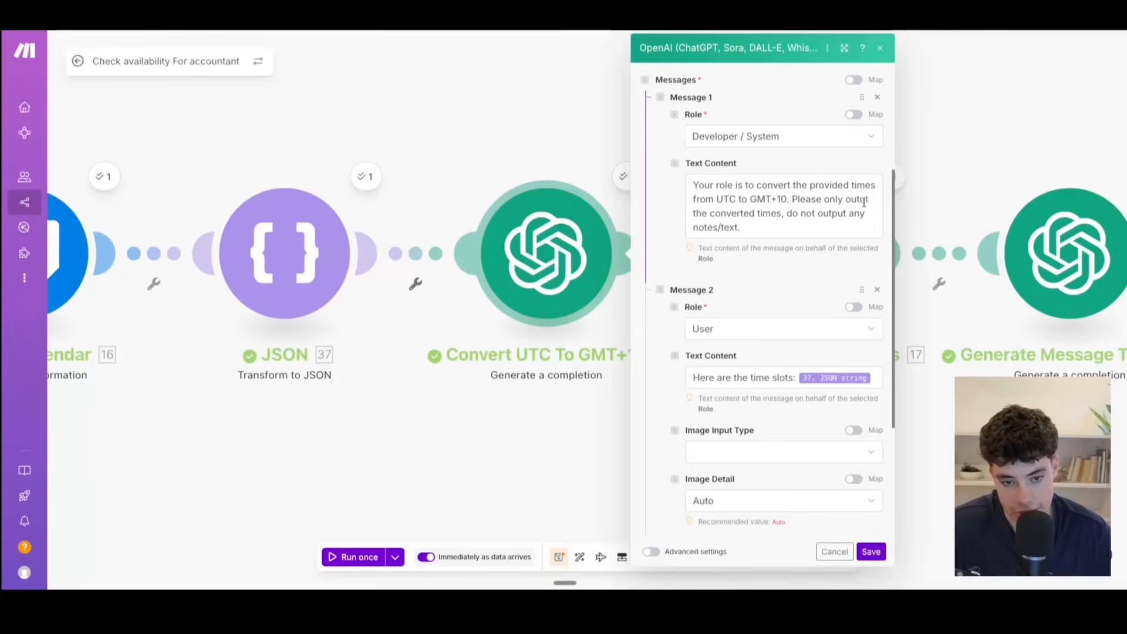
Step: Correct the misspelled word in the Convert UTC To GMT+10 system prompt to "output", review the remaining settings, and save the module
{"action": "left_click", "coordinate": [867, 200]}
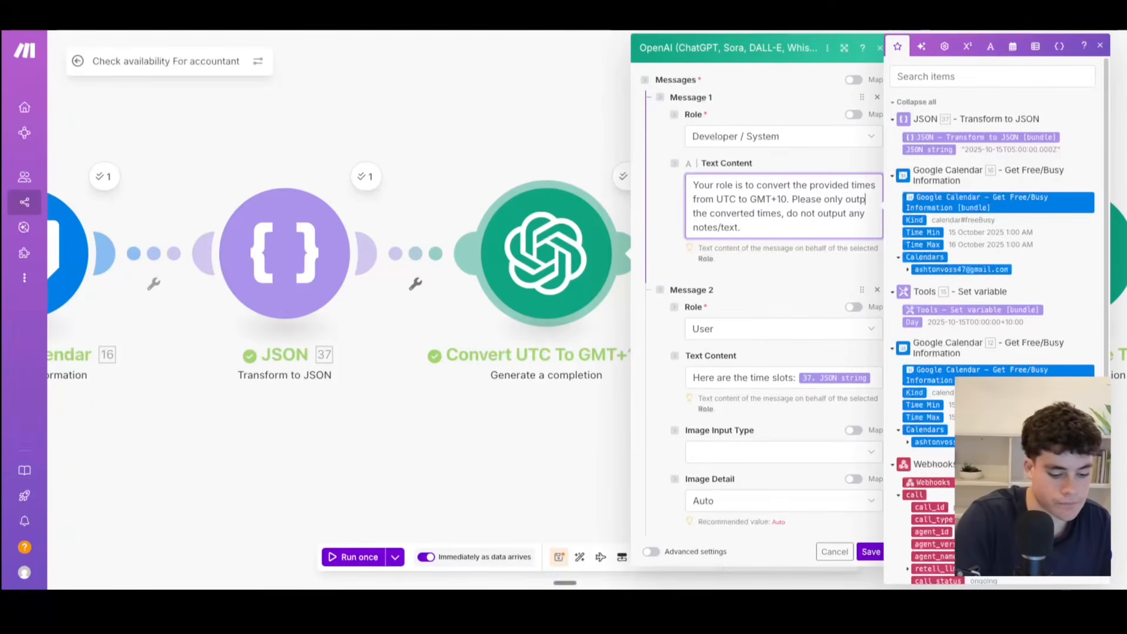
{"action": "type", "text": "t"}
{"action": "scroll", "coordinate": [811, 308], "scroll_direction": "down", "scroll_amount": 1}
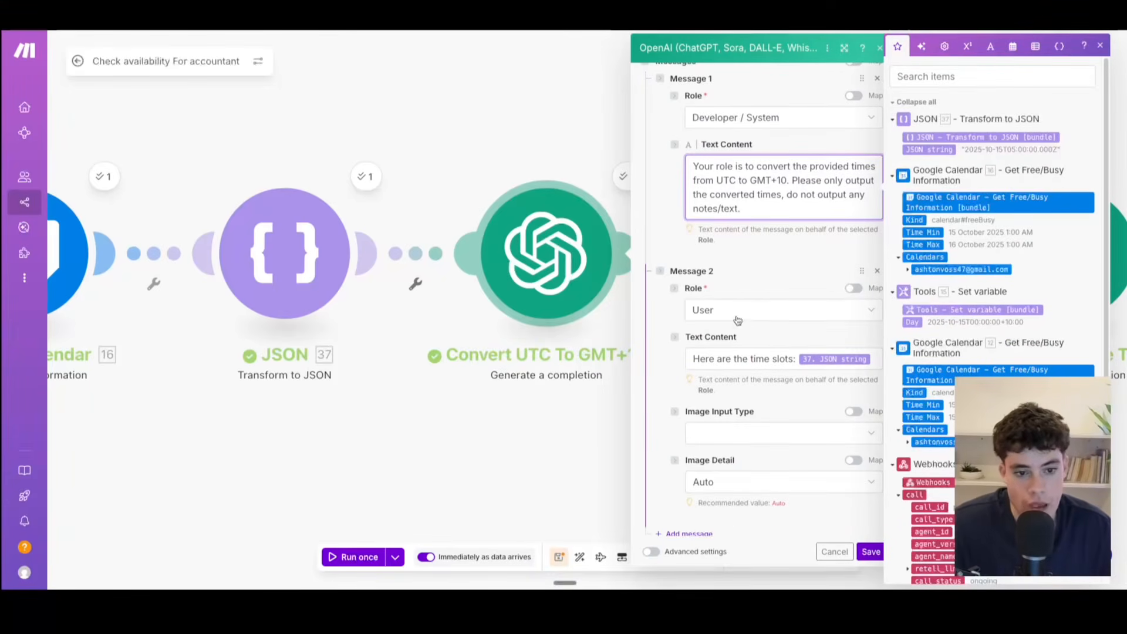
{"action": "scroll", "coordinate": [736, 376], "scroll_direction": "down", "scroll_amount": 4}
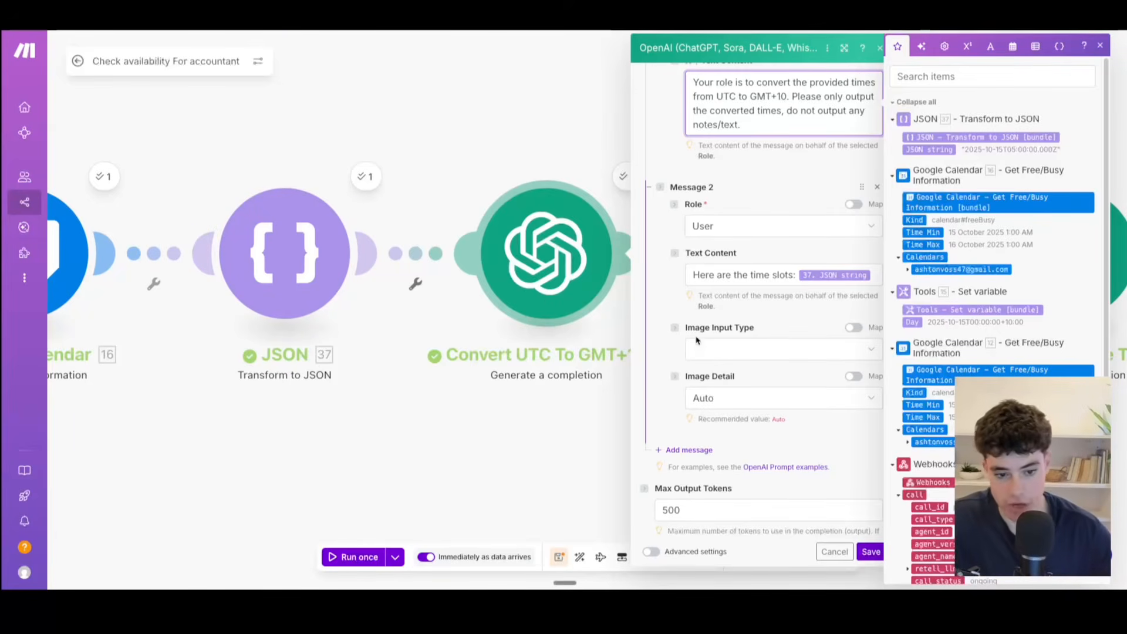
{"action": "scroll", "coordinate": [701, 341], "scroll_direction": "down", "scroll_amount": 2}
{"action": "left_click", "coordinate": [871, 551]}
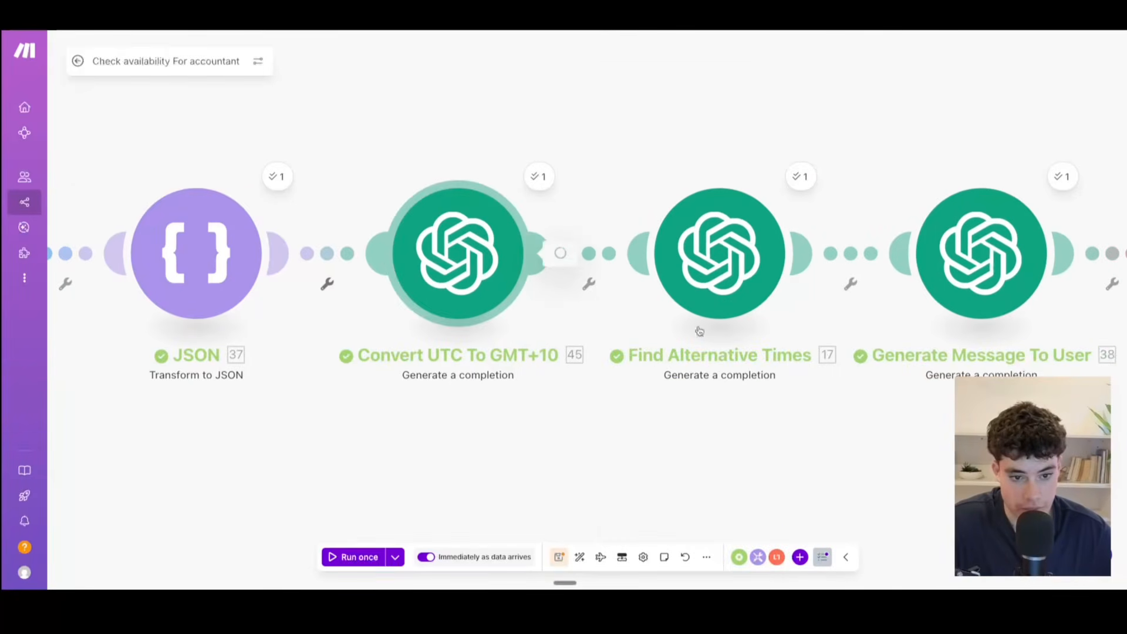
Step: Recheck the Convert UTC To GMT+10 module's saved prompt and close its settings without changes
{"action": "left_click", "coordinate": [704, 306]}
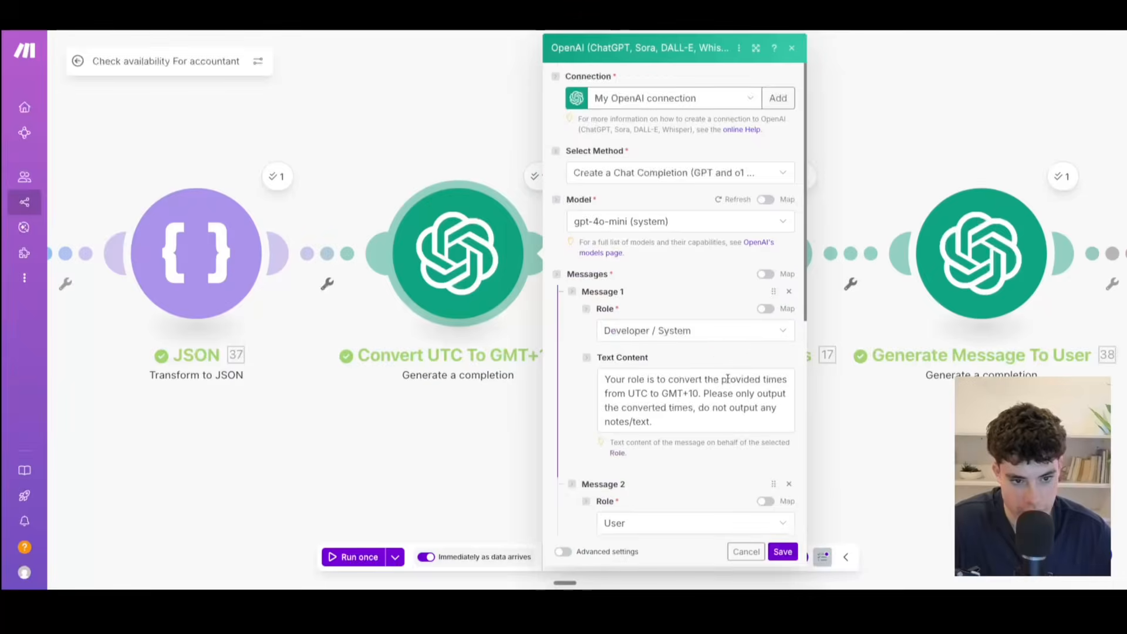
{"action": "scroll", "coordinate": [730, 380], "scroll_direction": "down", "scroll_amount": 5}
{"action": "left_click", "coordinate": [744, 548]}
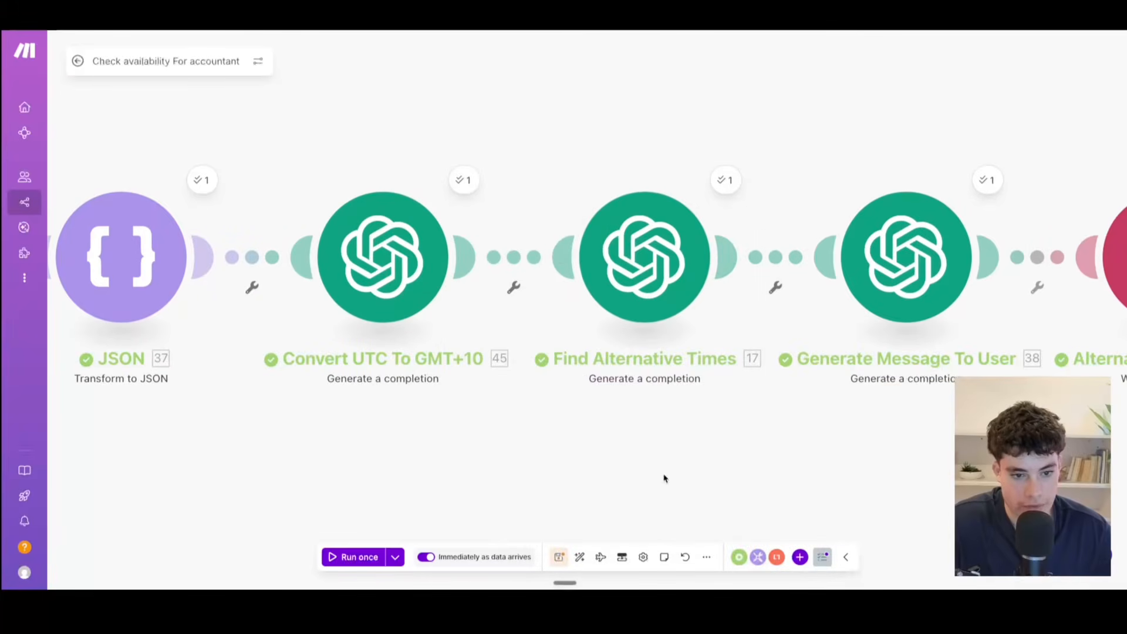
Step: Open the Find Alternative Times module and read its system prompt, user message rules, and the mapped busy times and requested time
{"action": "left_click", "coordinate": [650, 352]}
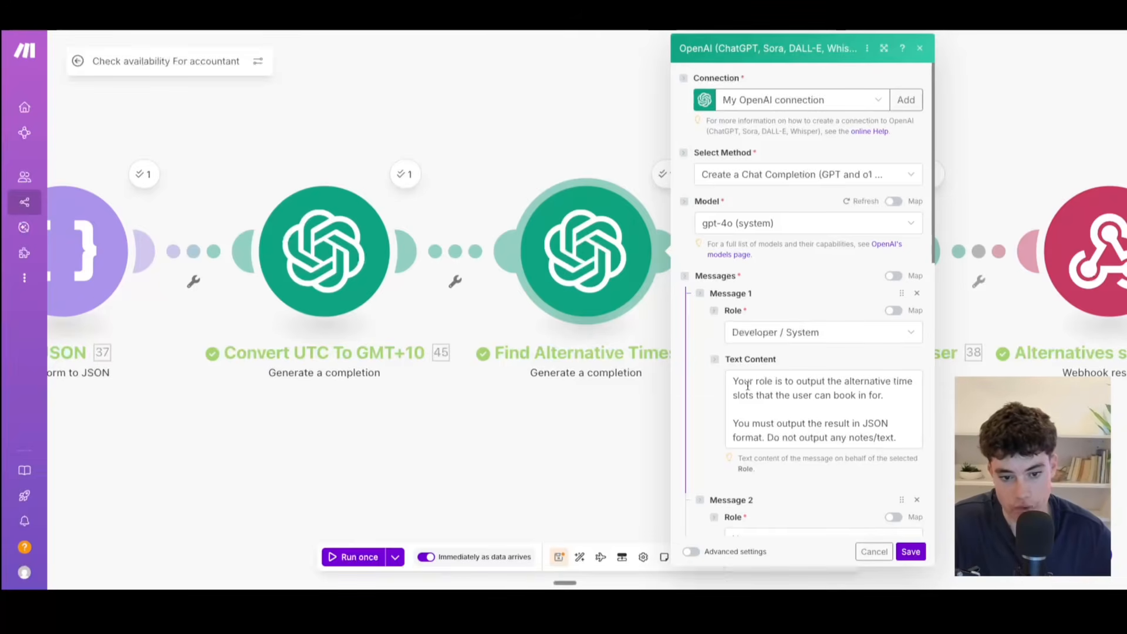
{"action": "scroll", "coordinate": [750, 392], "scroll_direction": "down", "scroll_amount": 3}
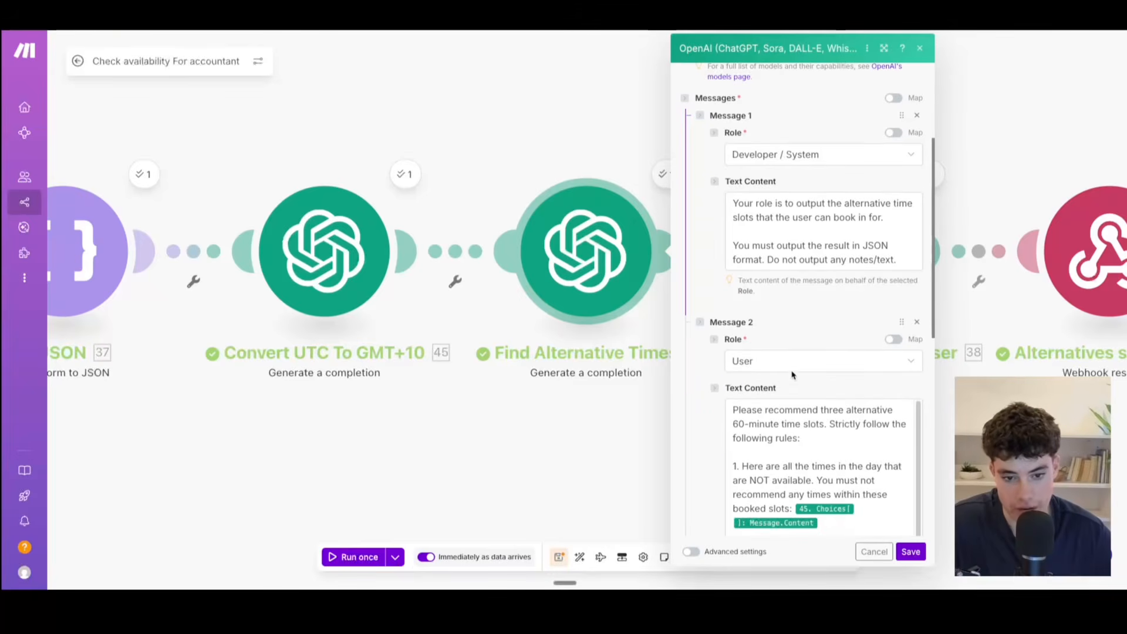
{"action": "scroll", "coordinate": [803, 361], "scroll_direction": "down", "scroll_amount": 1}
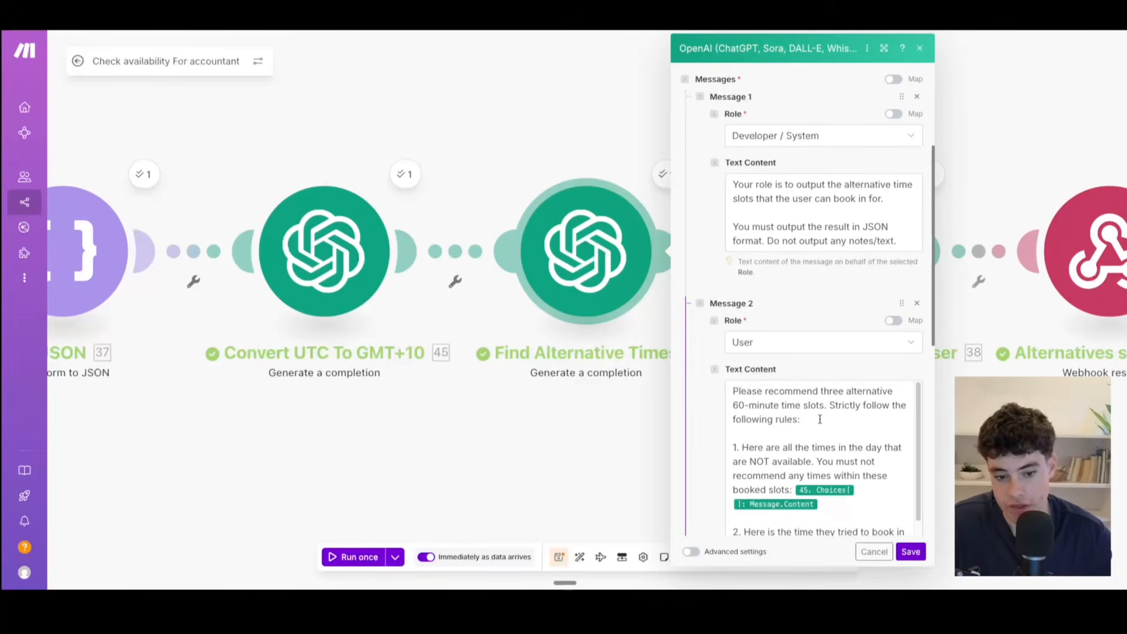
{"action": "scroll", "coordinate": [820, 419], "scroll_direction": "down", "scroll_amount": 2}
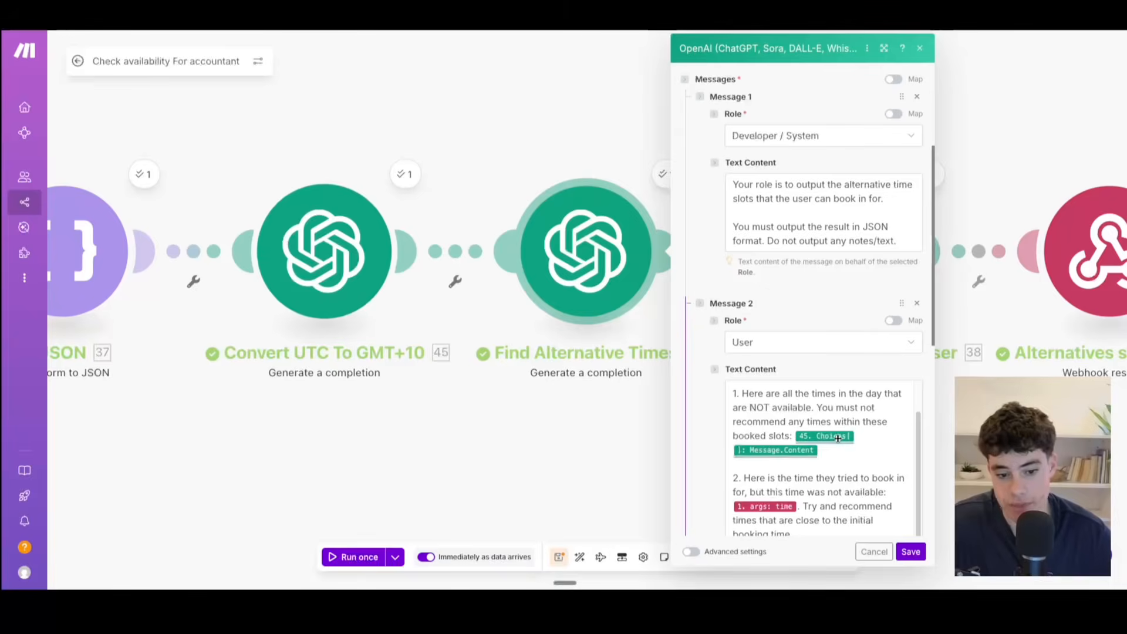
{"action": "left_click", "coordinate": [850, 407]}
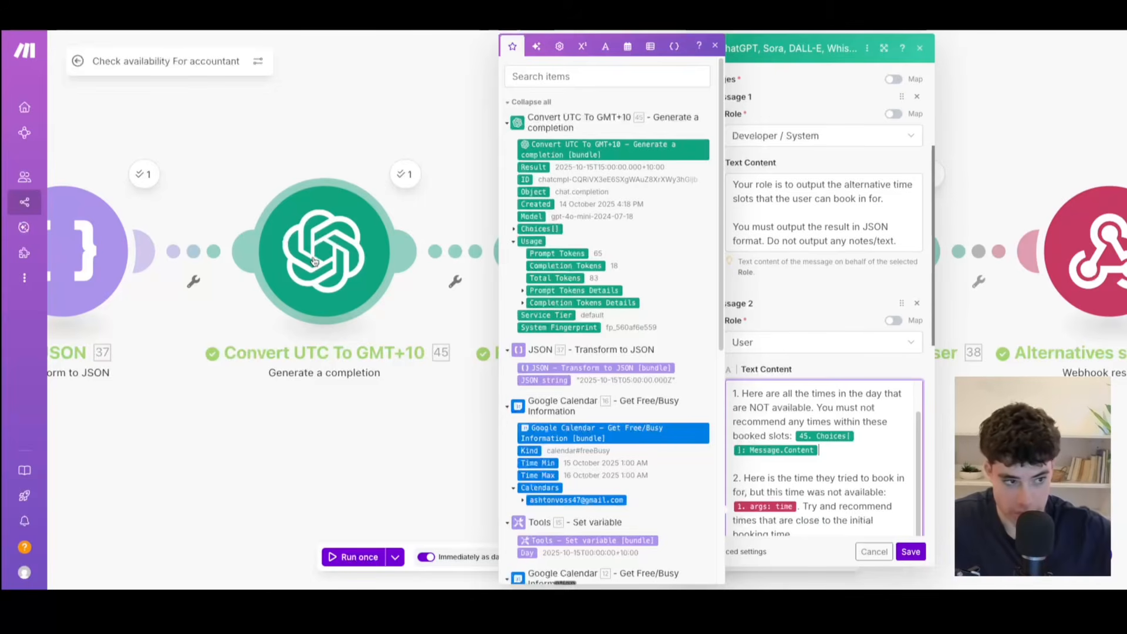
{"action": "scroll", "coordinate": [775, 485], "scroll_direction": "down", "scroll_amount": 1}
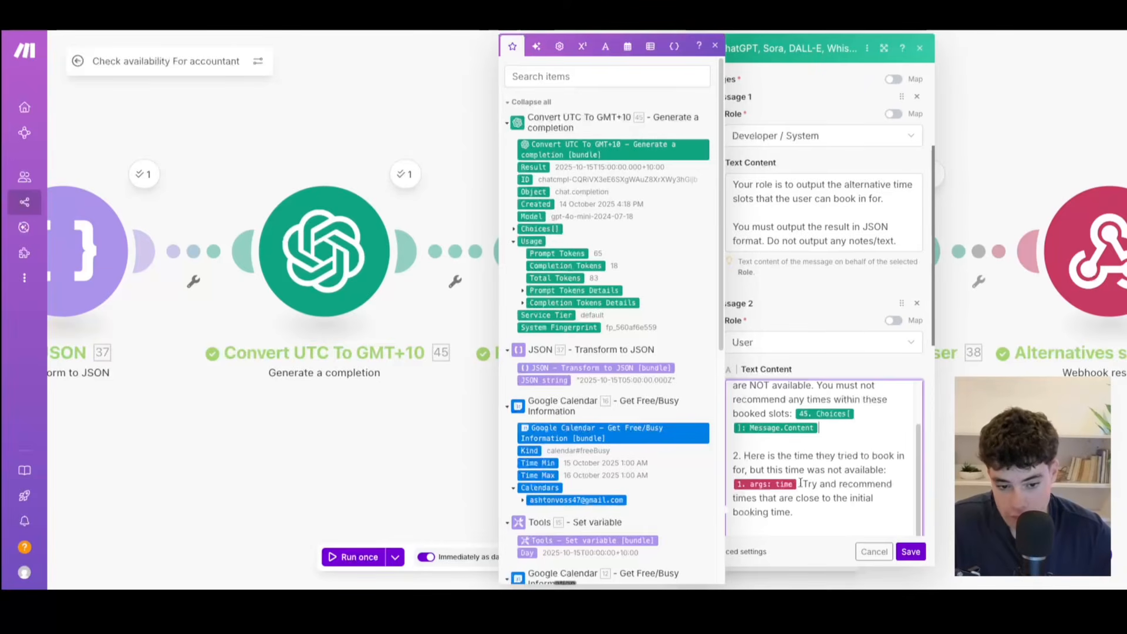
{"action": "scroll", "coordinate": [571, 353], "scroll_direction": "down", "scroll_amount": 7}
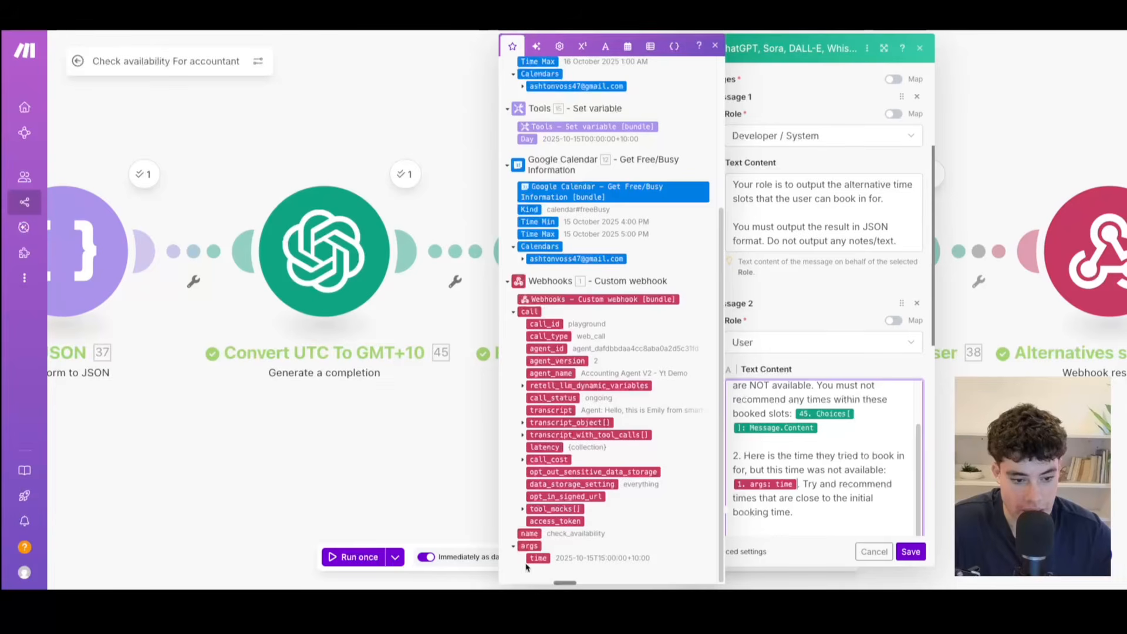
{"action": "scroll", "coordinate": [818, 429], "scroll_direction": "down", "scroll_amount": 3}
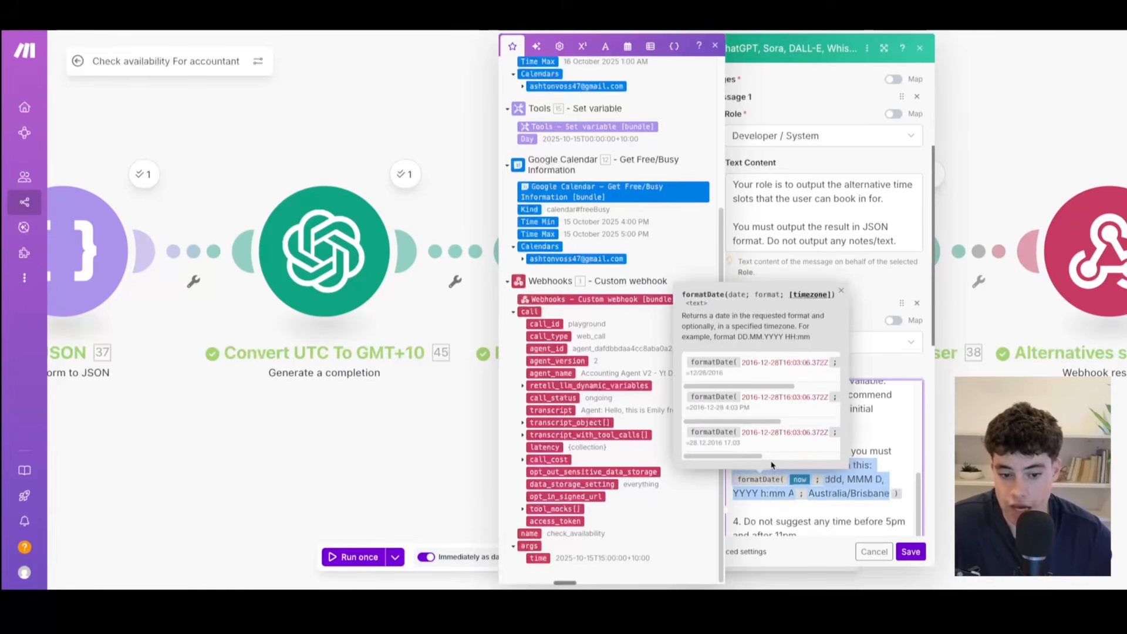
Step: Examine rule 3's current-time formatDate expression with its Australia/Brisbane timezone, and rule 4's allowed booking hours in the user message
{"action": "left_click_drag", "start_coordinate": [774, 465], "coordinate": [876, 482]}
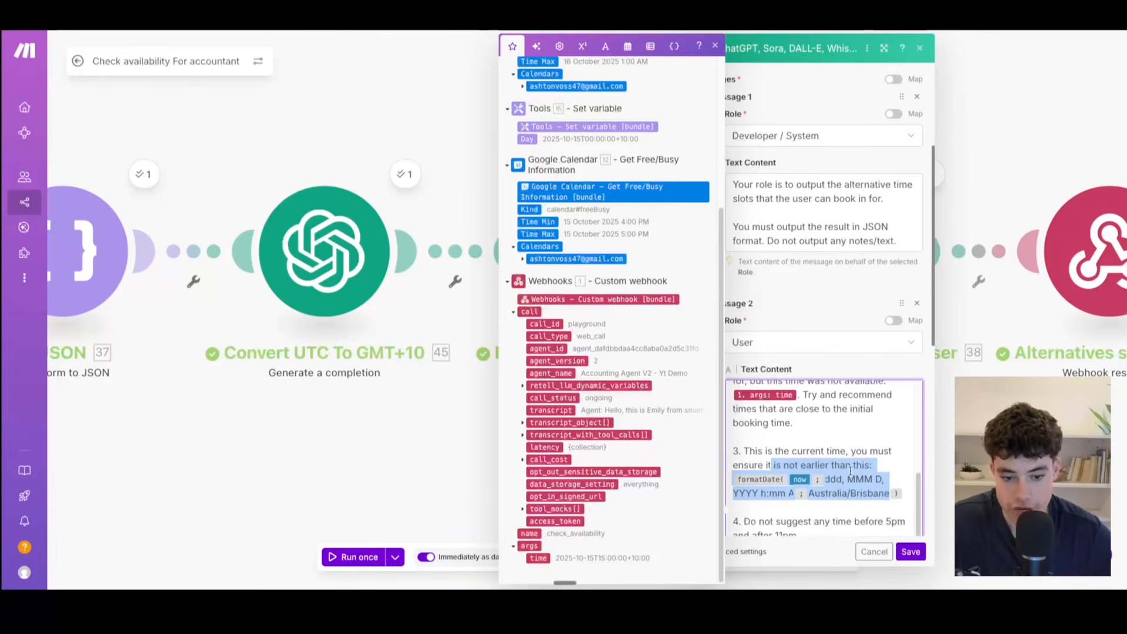
{"action": "left_click", "coordinate": [851, 466]}
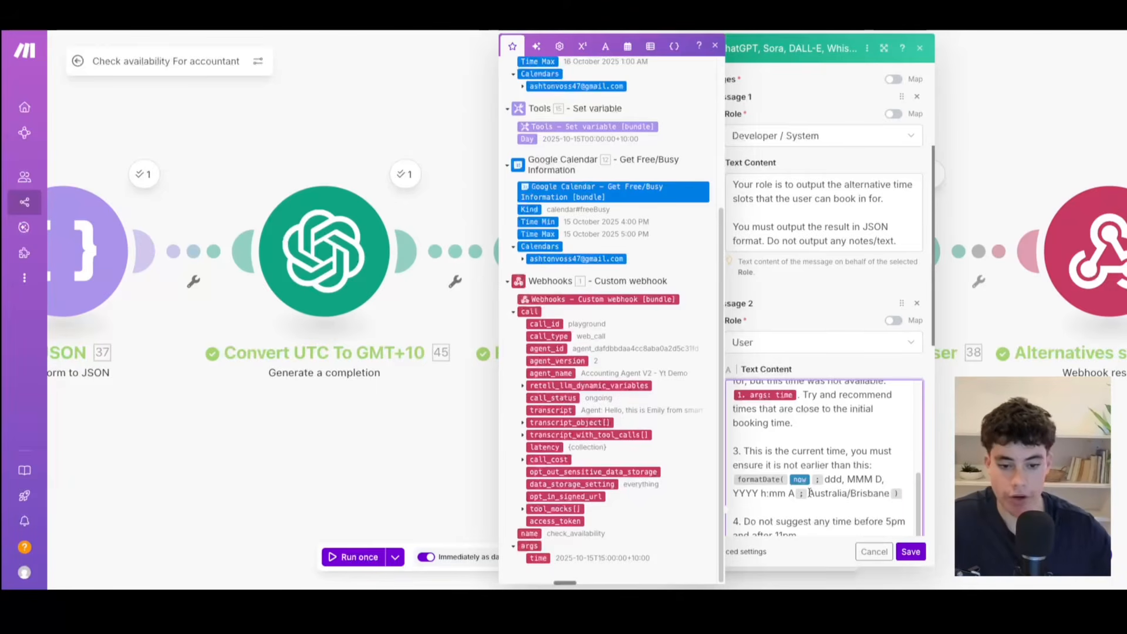
{"action": "left_click_drag", "start_coordinate": [809, 493], "coordinate": [878, 496]}
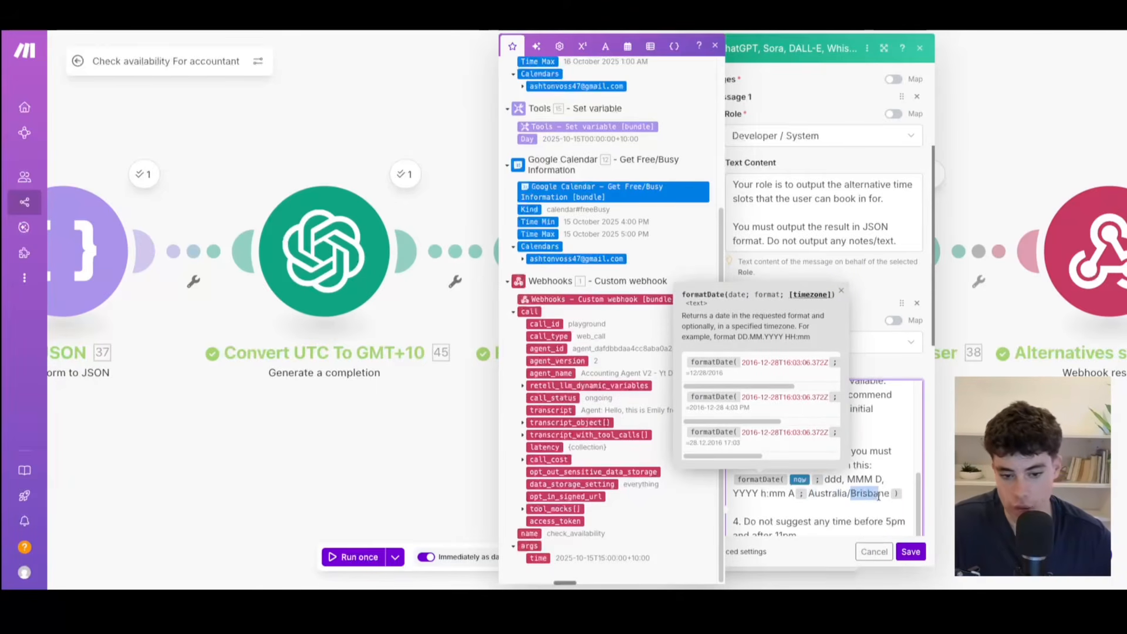
{"action": "left_click", "coordinate": [845, 501]}
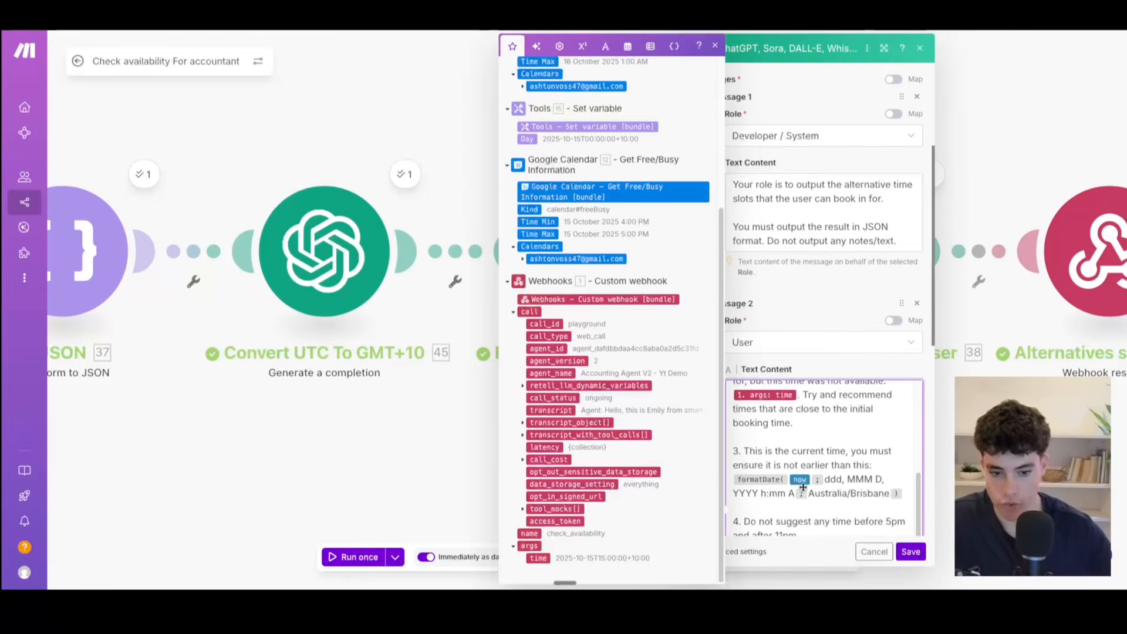
{"action": "scroll", "coordinate": [816, 490], "scroll_direction": "down", "scroll_amount": 1}
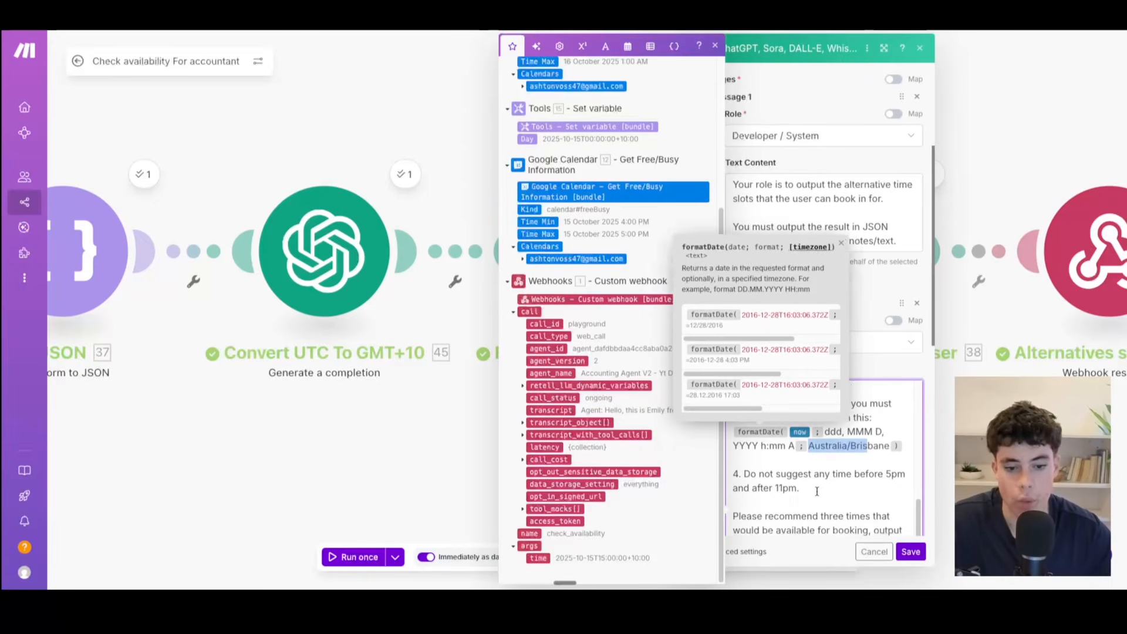
{"action": "left_click", "coordinate": [822, 485]}
{"action": "scroll", "coordinate": [815, 470], "scroll_direction": "down", "scroll_amount": 1}
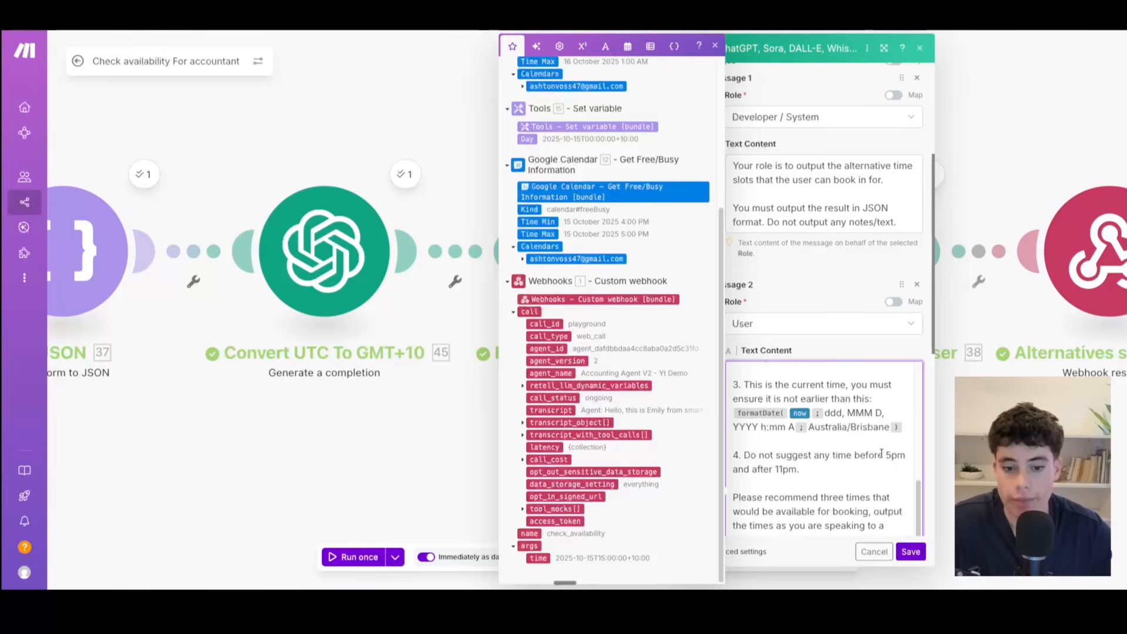
{"action": "left_click_drag", "start_coordinate": [885, 454], "coordinate": [894, 475]}
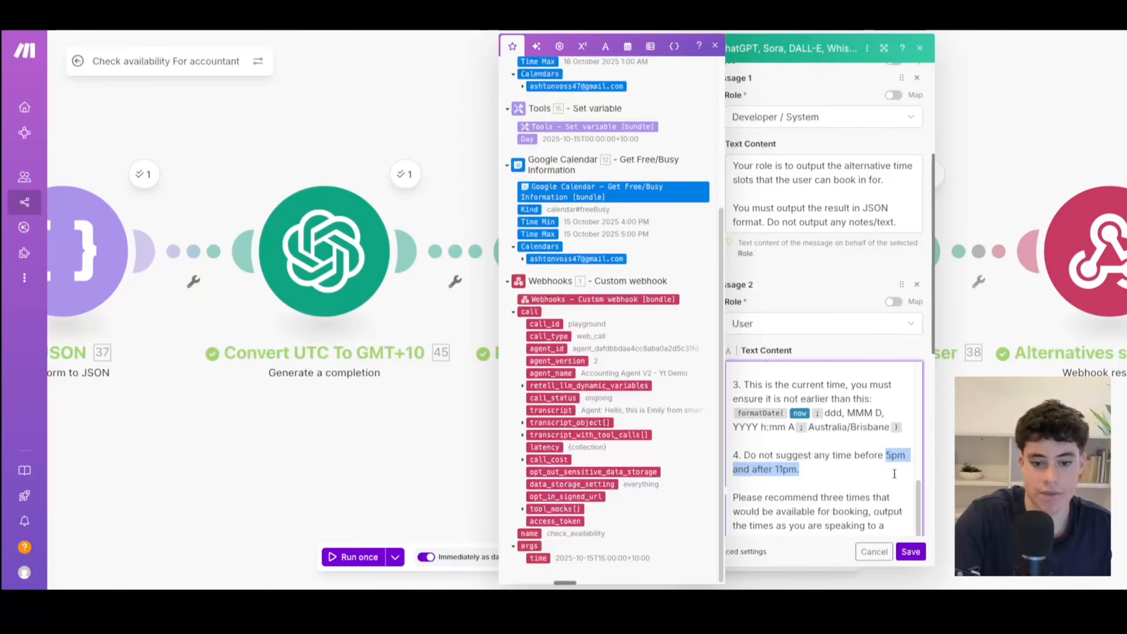
{"action": "key", "text": "BackSpace"}
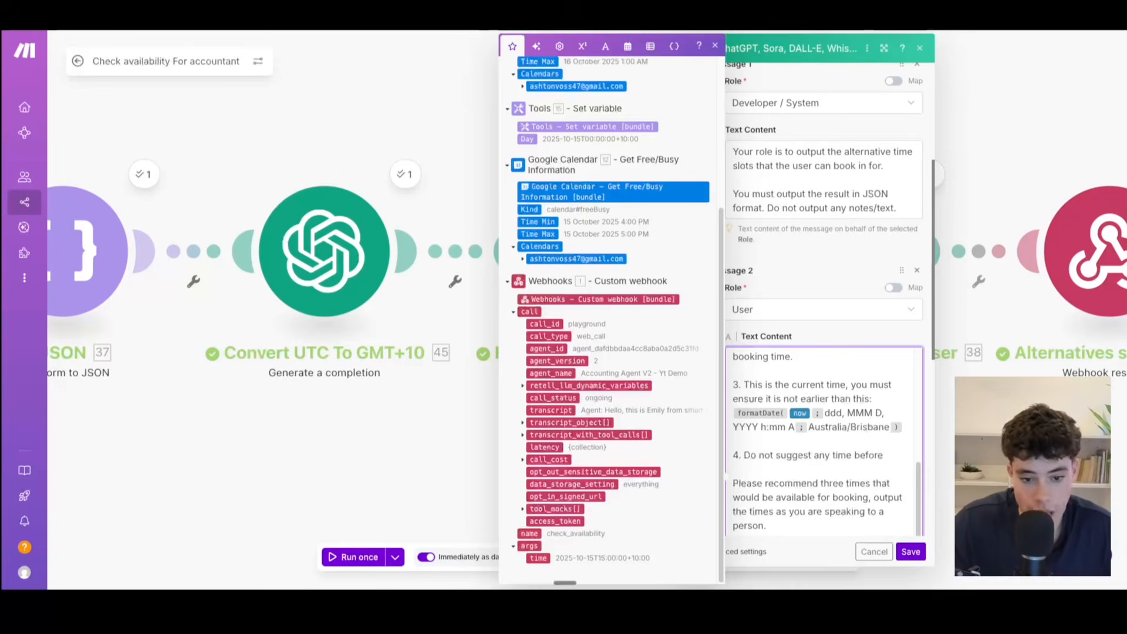
{"action": "key", "text": "ctrl+z"}
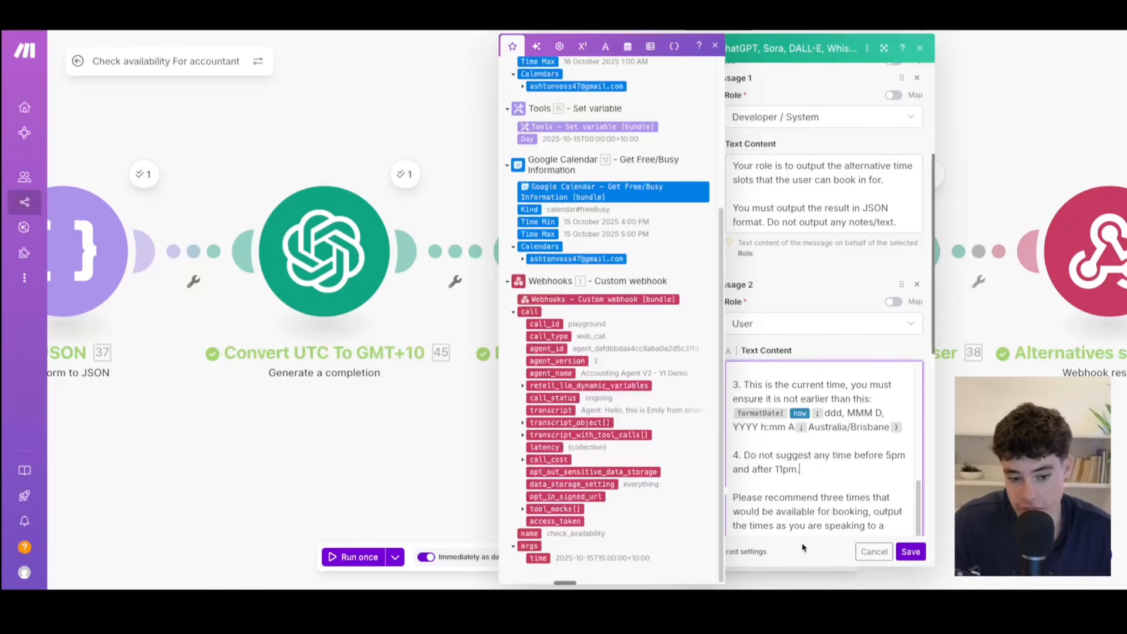
Step: Review the closing instructions and remaining settings of the Find Alternative Times module, and save it
{"action": "scroll", "coordinate": [789, 479], "scroll_direction": "down", "scroll_amount": 2}
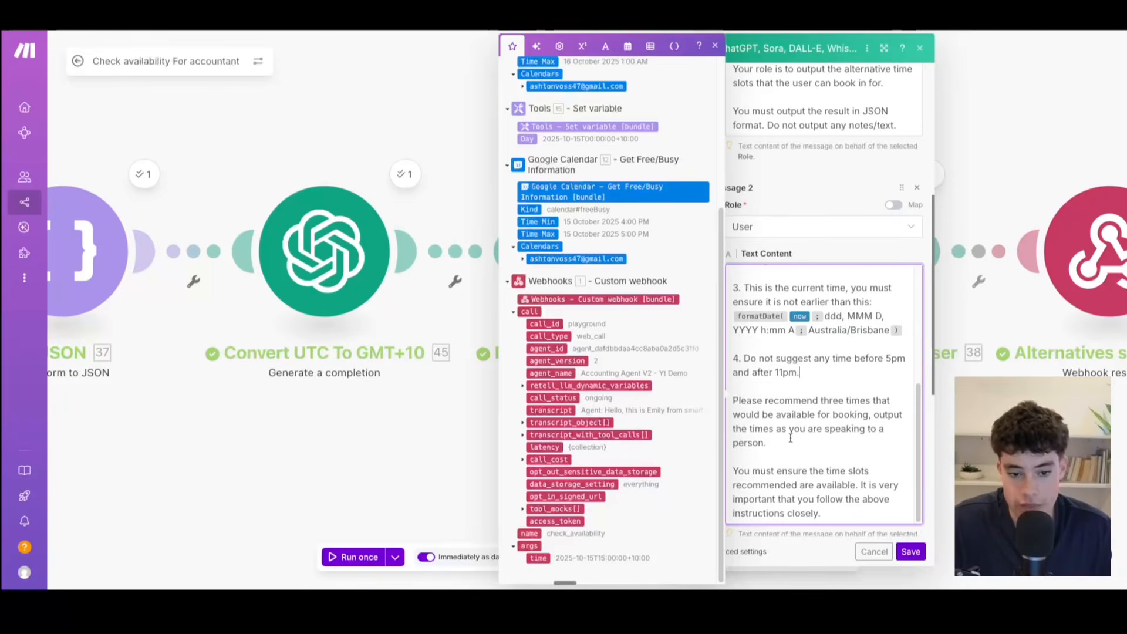
{"action": "scroll", "coordinate": [792, 446], "scroll_direction": "down", "scroll_amount": 1}
{"action": "scroll", "coordinate": [791, 446], "scroll_direction": "down", "scroll_amount": 2}
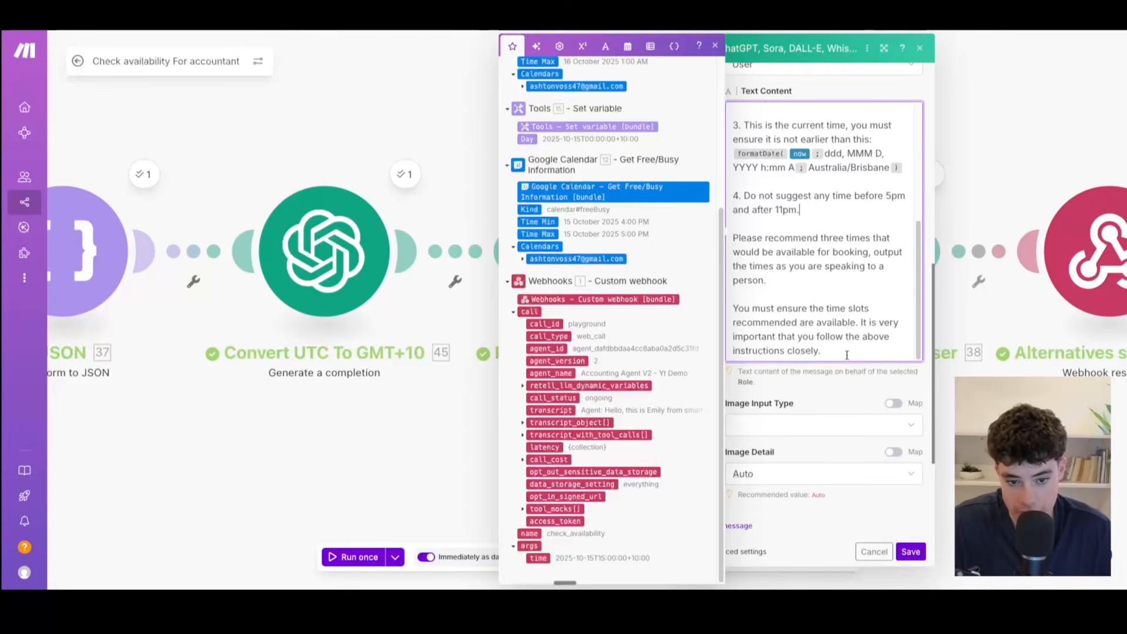
{"action": "scroll", "coordinate": [844, 357], "scroll_direction": "down", "scroll_amount": 3}
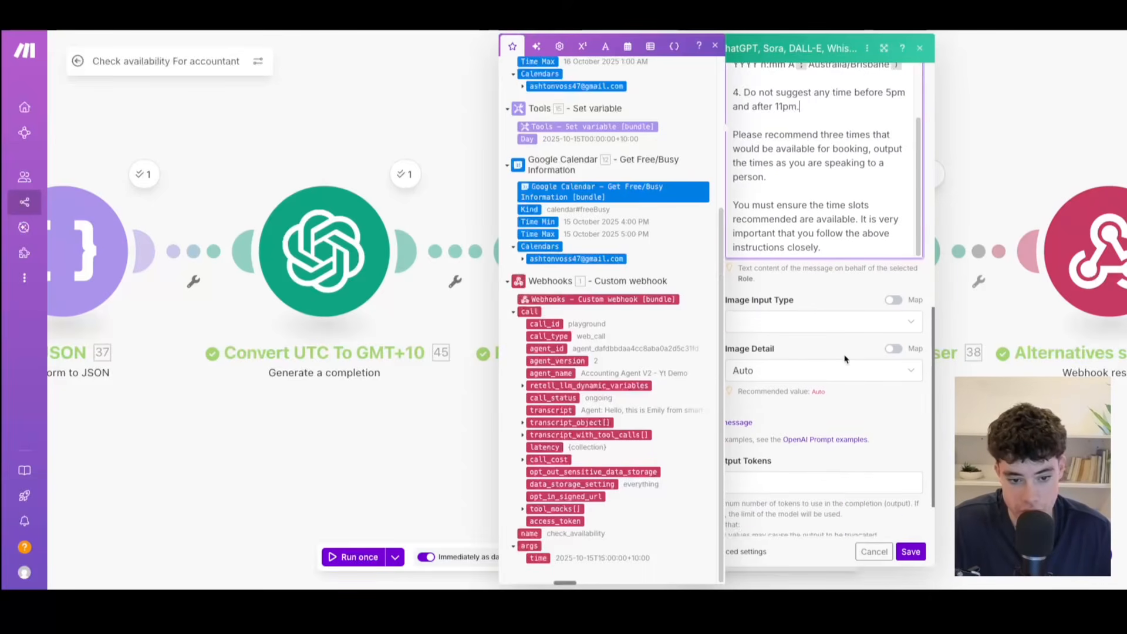
{"action": "left_click", "coordinate": [916, 552]}
{"action": "left_click", "coordinate": [916, 553]}
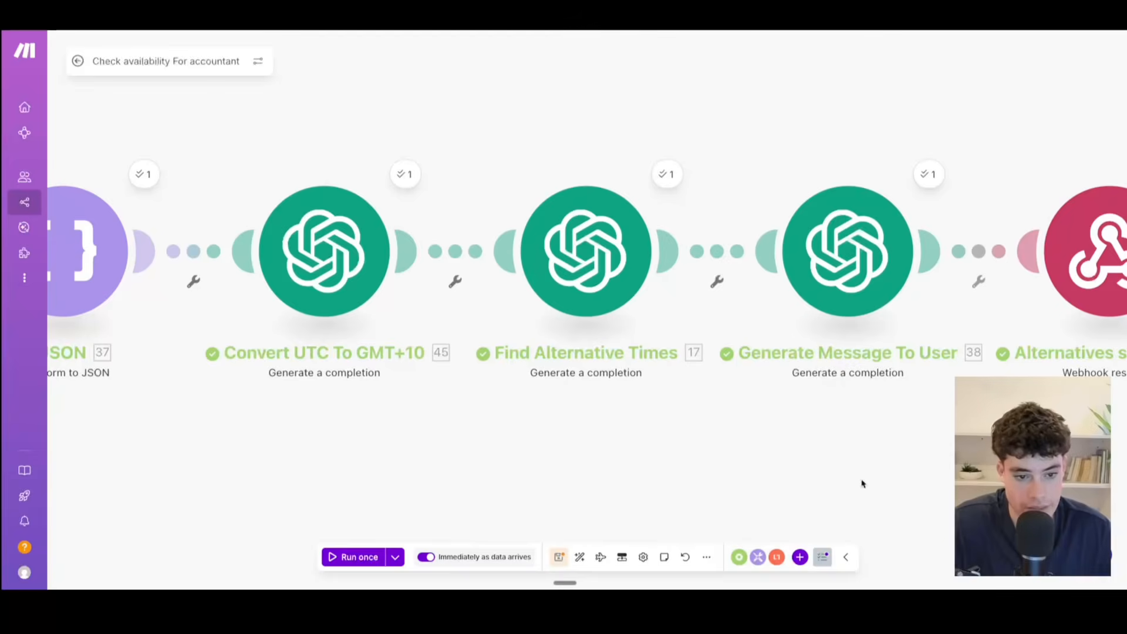
Step: Open the Generate Message To User module and read its model and system prompt, including the example output
{"action": "scroll", "coordinate": [860, 483], "scroll_direction": "right", "scroll_amount": 5}
{"action": "scroll", "coordinate": [604, 473], "scroll_direction": "down", "scroll_amount": 2}
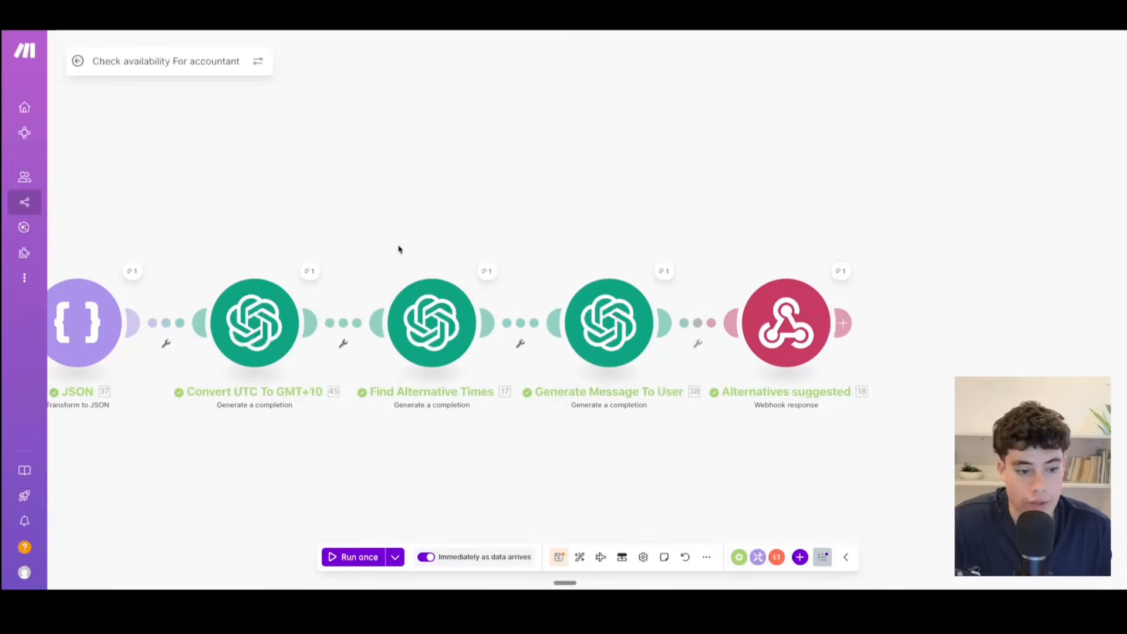
{"action": "left_click", "coordinate": [607, 349]}
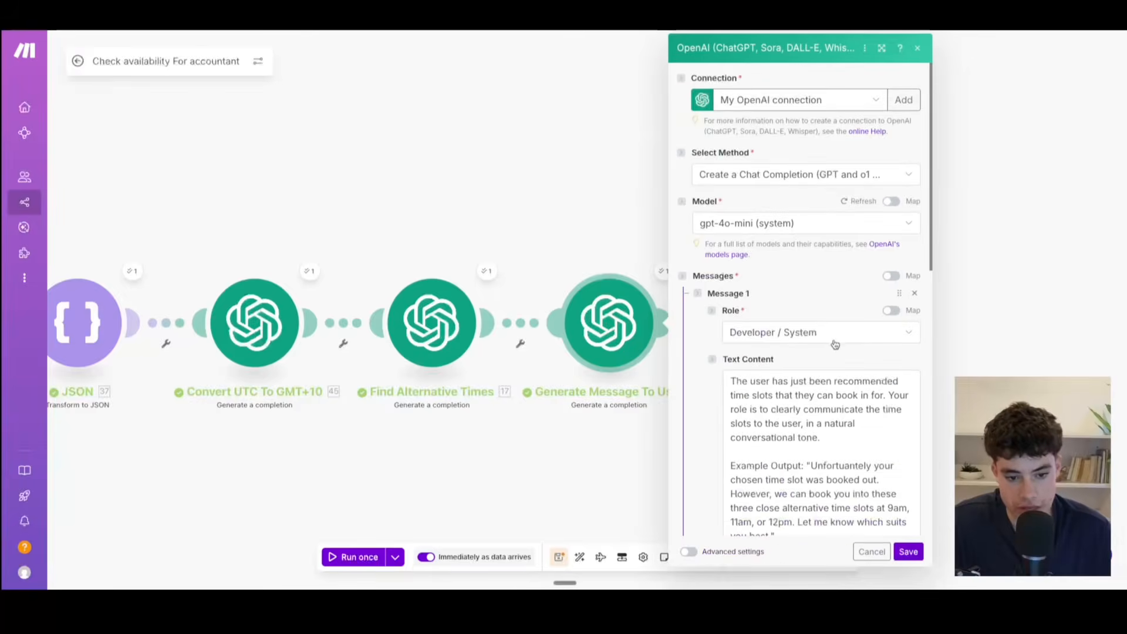
{"action": "scroll", "coordinate": [844, 419], "scroll_direction": "down", "scroll_amount": 3}
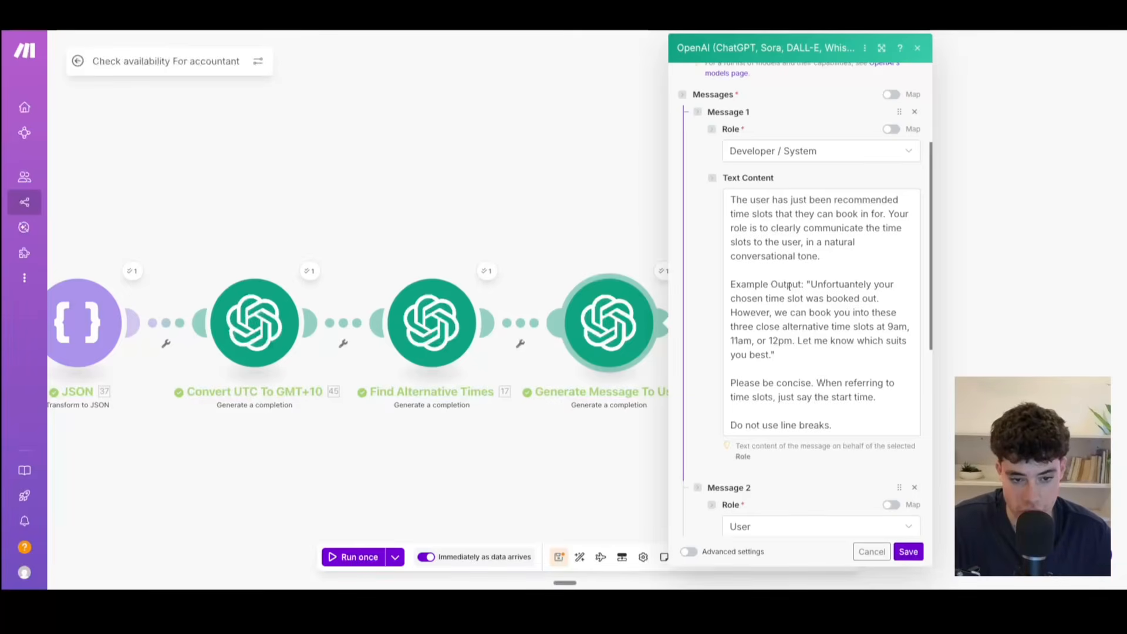
{"action": "left_click_drag", "start_coordinate": [754, 275], "coordinate": [792, 353]}
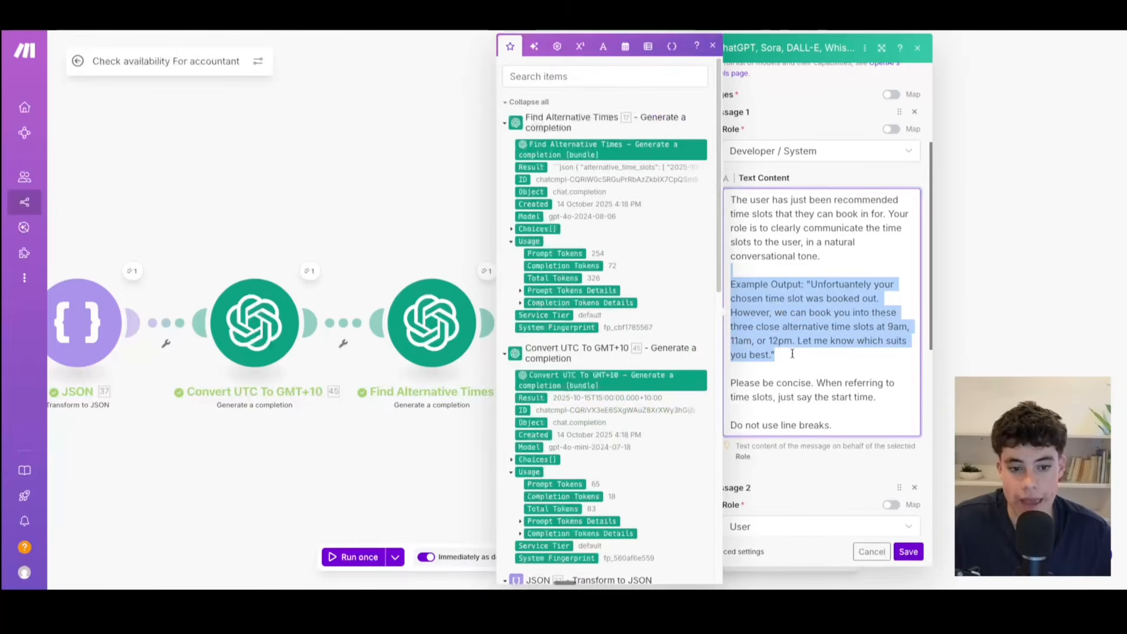
{"action": "left_click", "coordinate": [792, 353]}
{"action": "scroll", "coordinate": [791, 353], "scroll_direction": "down", "scroll_amount": 1}
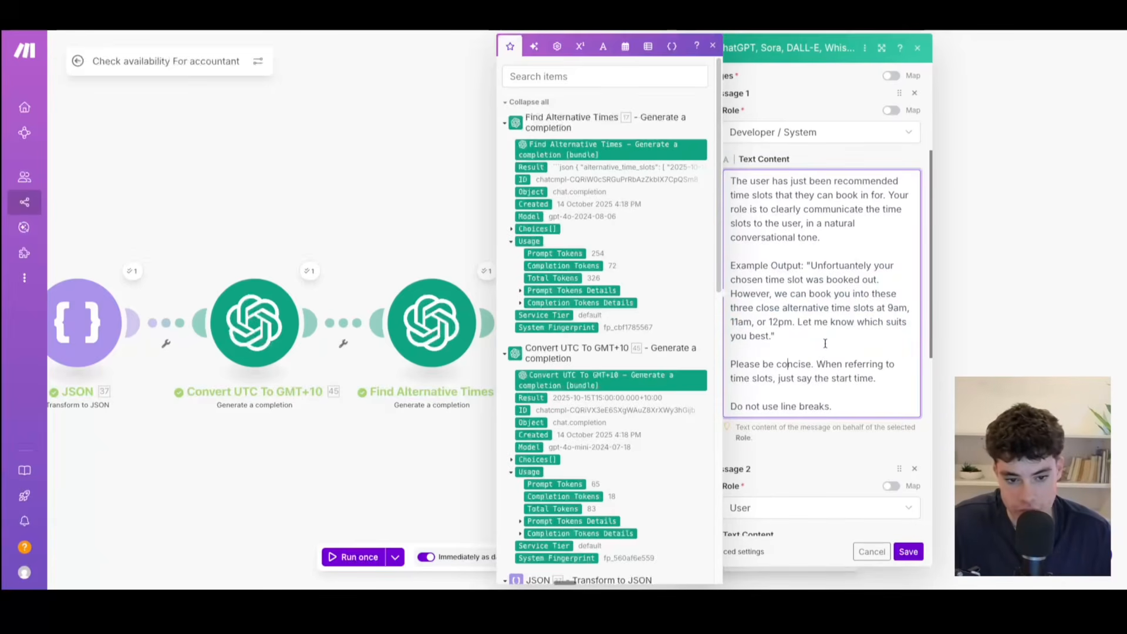
Step: Check the recommended time slots mapped into the Generate Message To User module's user message, and close its settings without changes
{"action": "scroll", "coordinate": [842, 379], "scroll_direction": "down", "scroll_amount": 4}
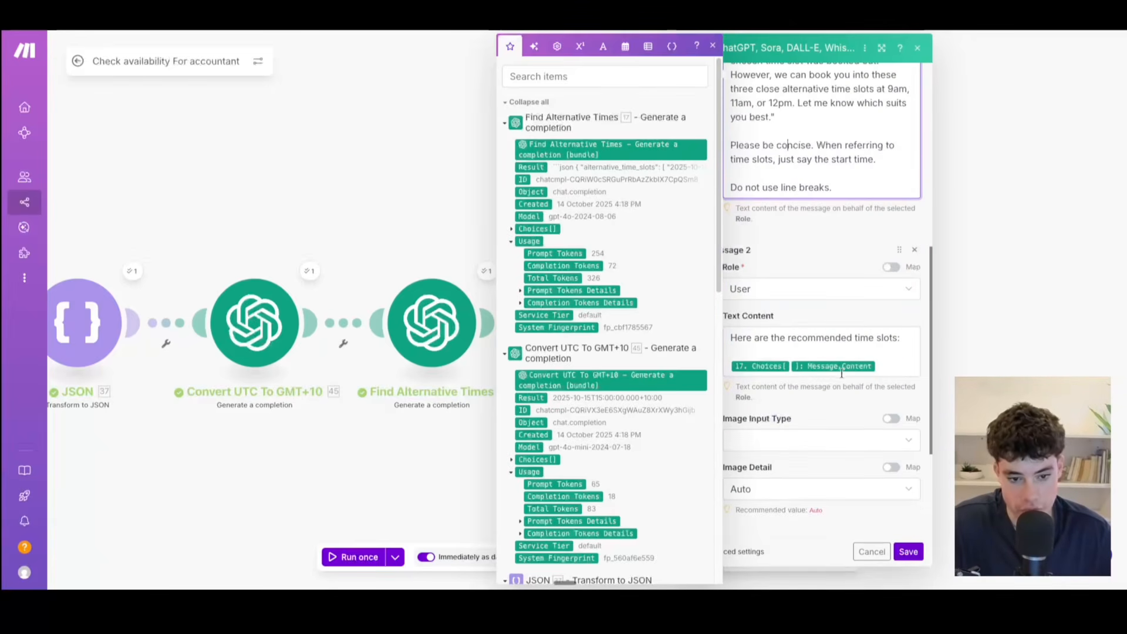
{"action": "left_click", "coordinate": [880, 350]}
{"action": "left_click", "coordinate": [891, 368]}
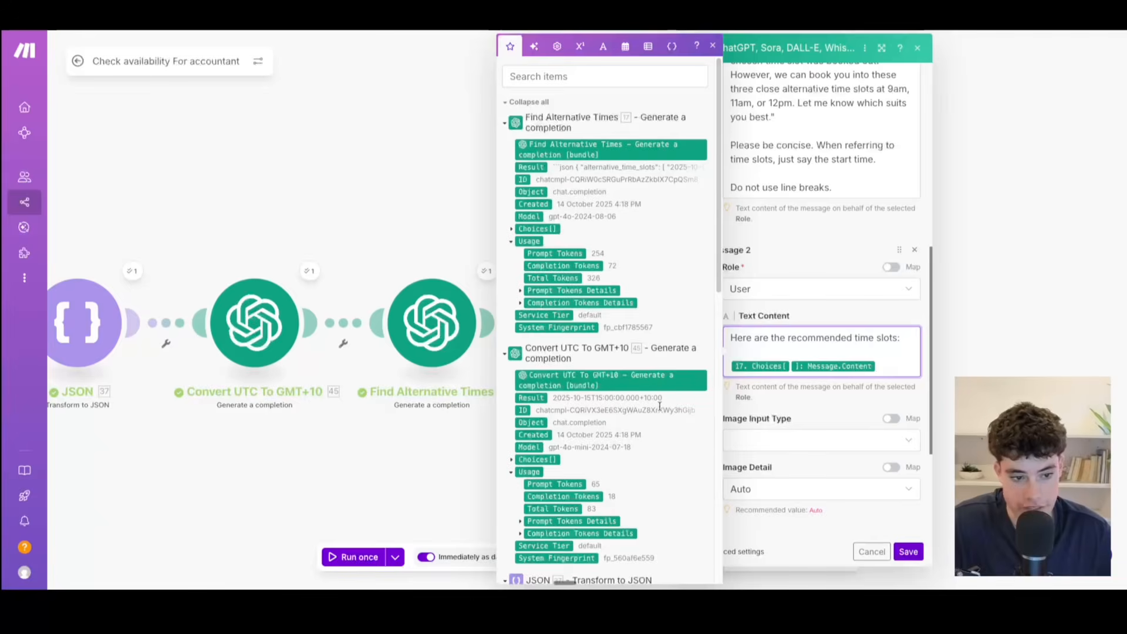
{"action": "left_click", "coordinate": [432, 380]}
{"action": "left_click_drag", "start_coordinate": [653, 439], "coordinate": [522, 437]}
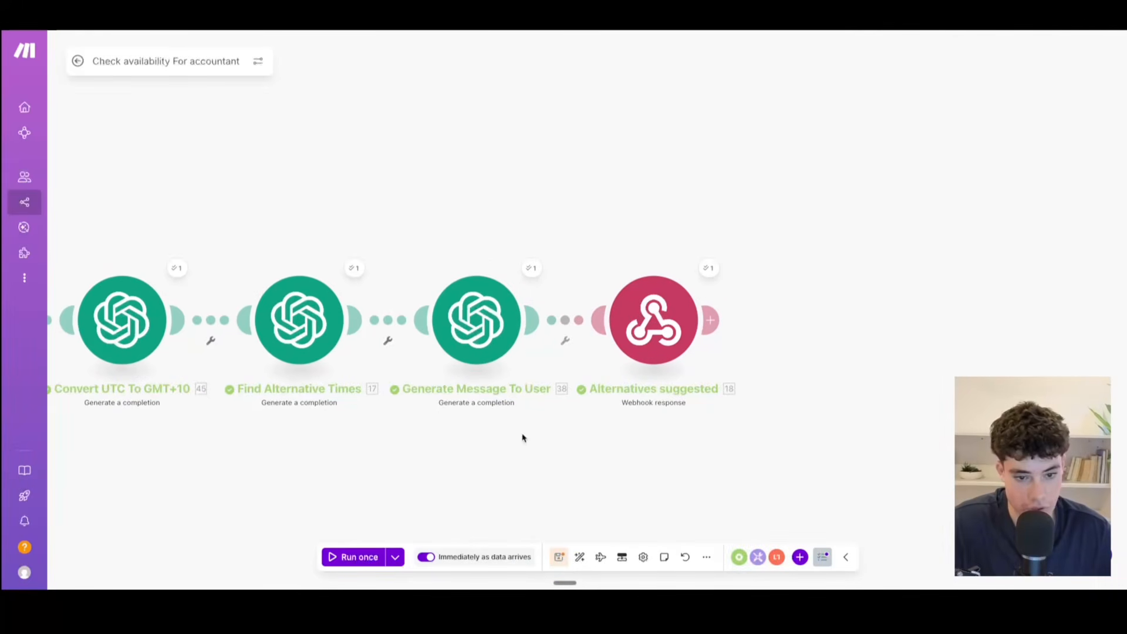
Step: Inspect the Alternatives suggested webhook response's last run output and its Status and Body settings, and close them unchanged
{"action": "left_click", "coordinate": [709, 271]}
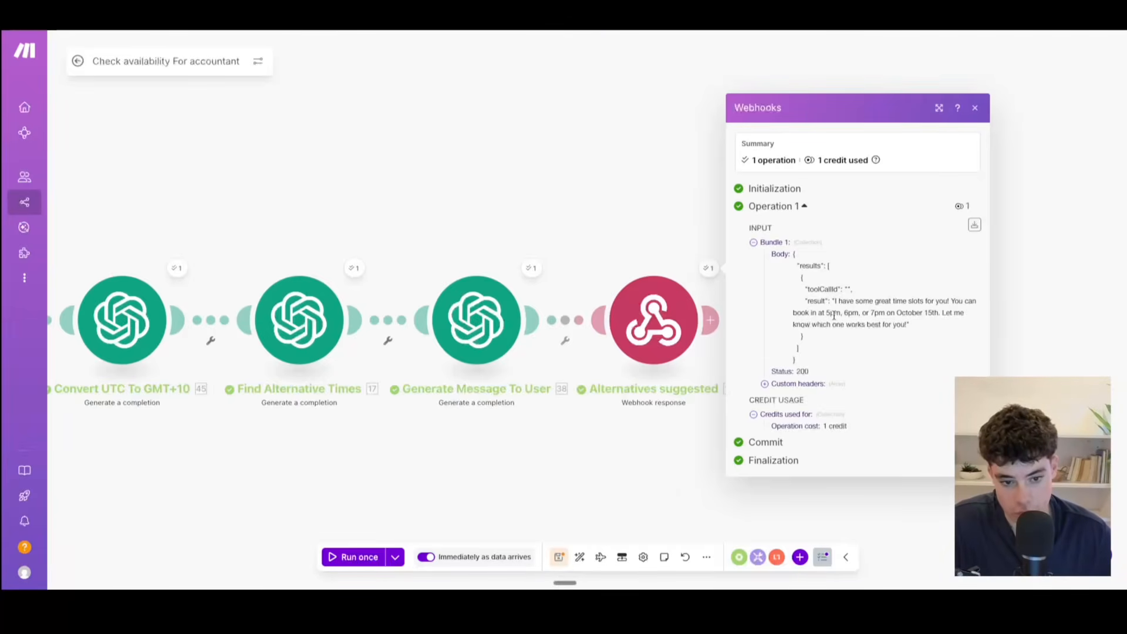
{"action": "left_click", "coordinate": [975, 107]}
{"action": "left_click", "coordinate": [708, 268]}
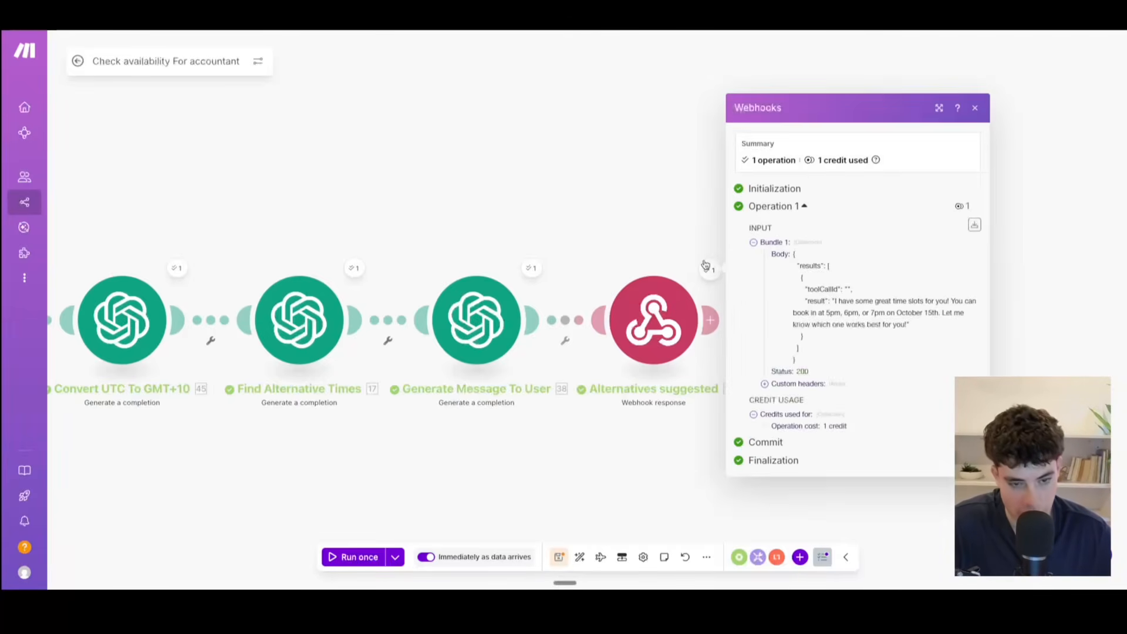
{"action": "left_click", "coordinate": [1103, 74]}
{"action": "left_click", "coordinate": [653, 308]}
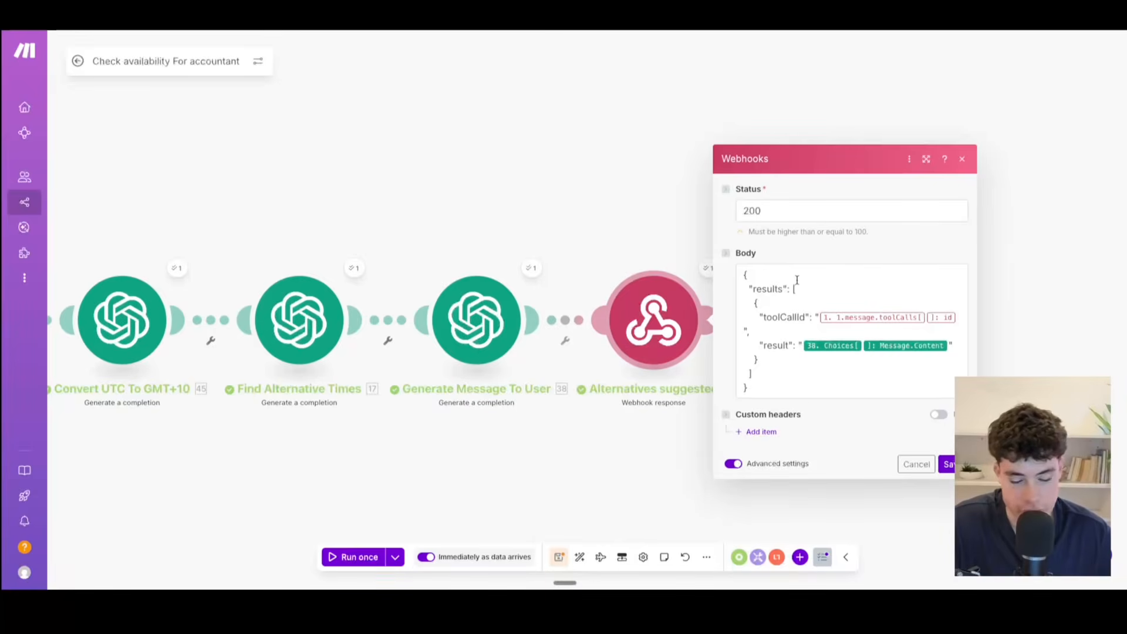
{"action": "left_click", "coordinate": [962, 159]}
{"action": "scroll", "coordinate": [963, 181], "scroll_direction": "down", "scroll_amount": 3}
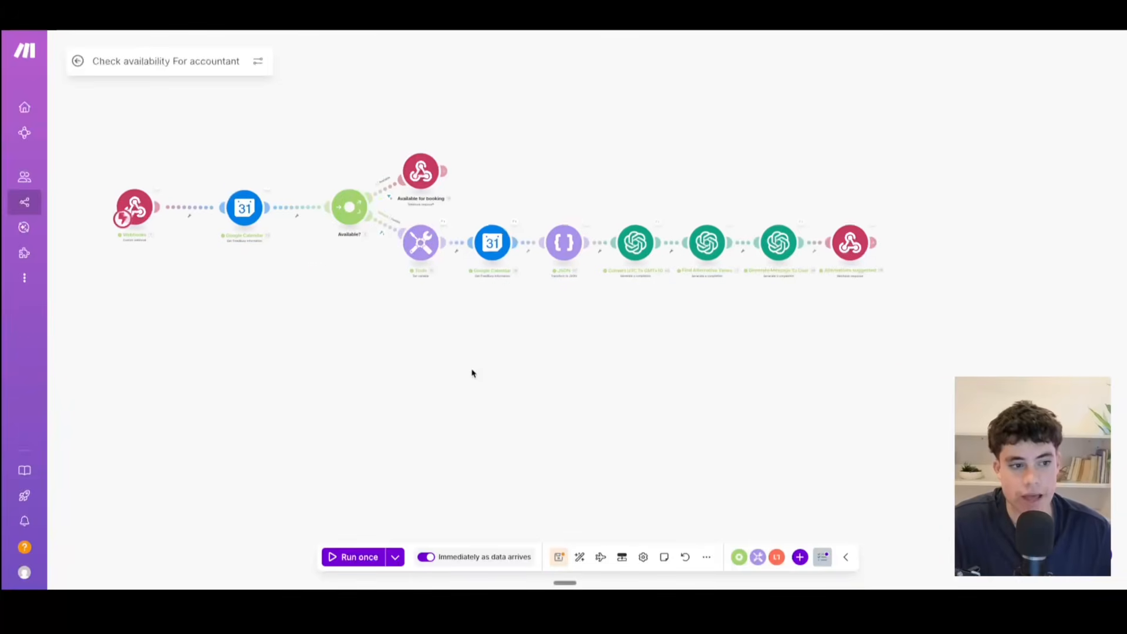
{"action": "scroll", "coordinate": [611, 410], "scroll_direction": "up", "scroll_amount": 3}
{"action": "left_click_drag", "start_coordinate": [548, 430], "coordinate": [579, 442]}
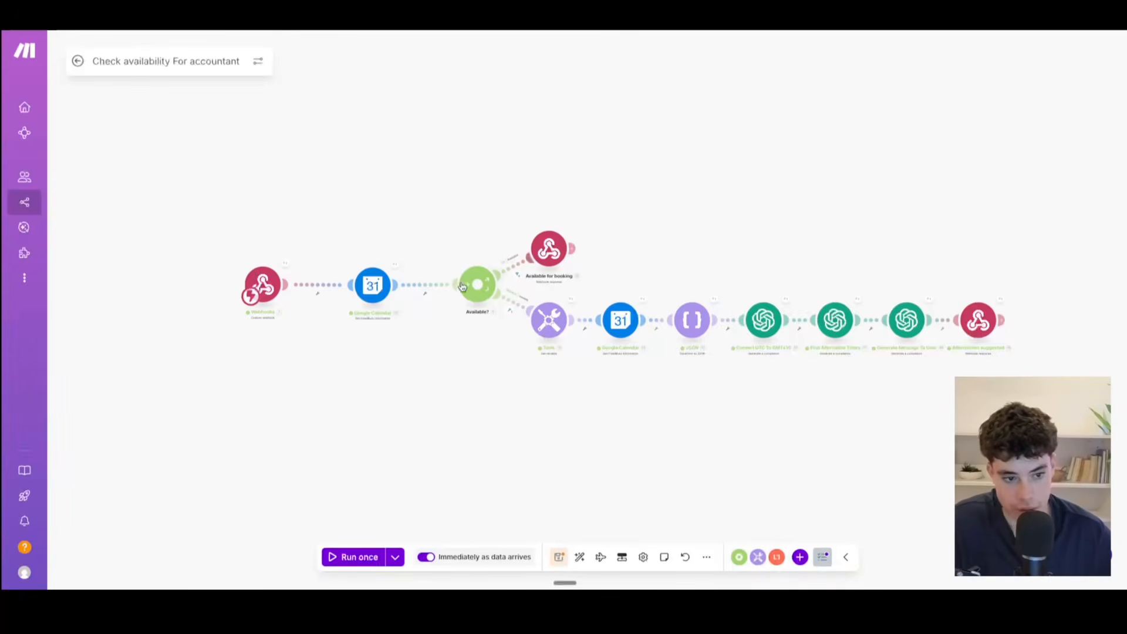
{"action": "scroll", "coordinate": [704, 409], "scroll_direction": "up", "scroll_amount": 5}
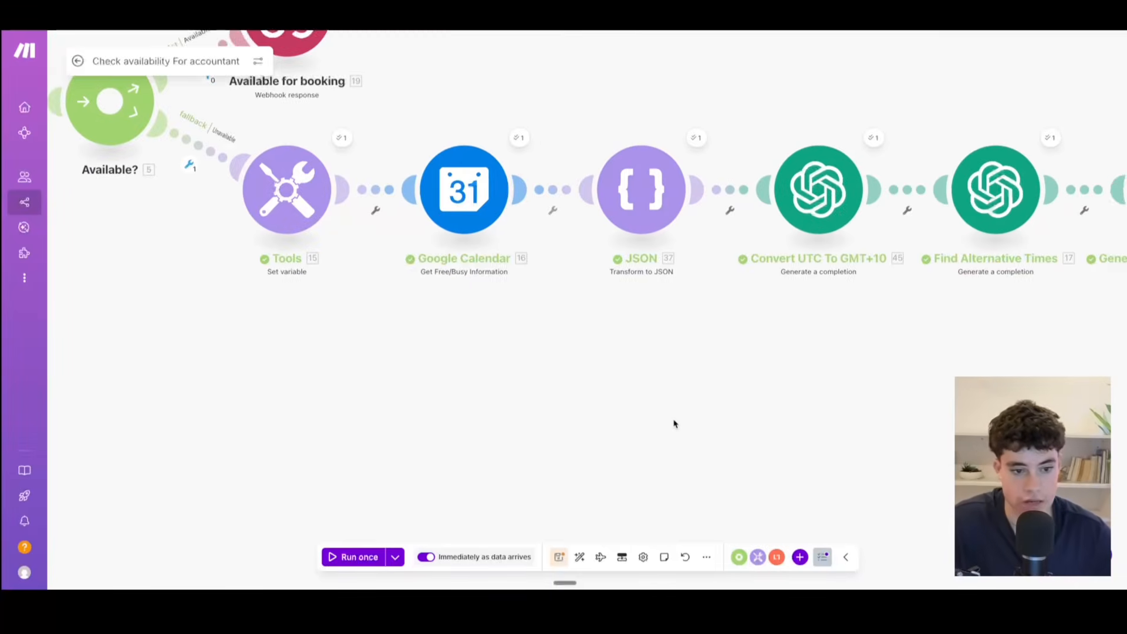
{"action": "scroll", "coordinate": [677, 352], "scroll_direction": "down", "scroll_amount": 2}
{"action": "left_click_drag", "start_coordinate": [804, 364], "coordinate": [695, 400]}
{"action": "scroll", "coordinate": [706, 403], "scroll_direction": "down", "scroll_amount": 2}
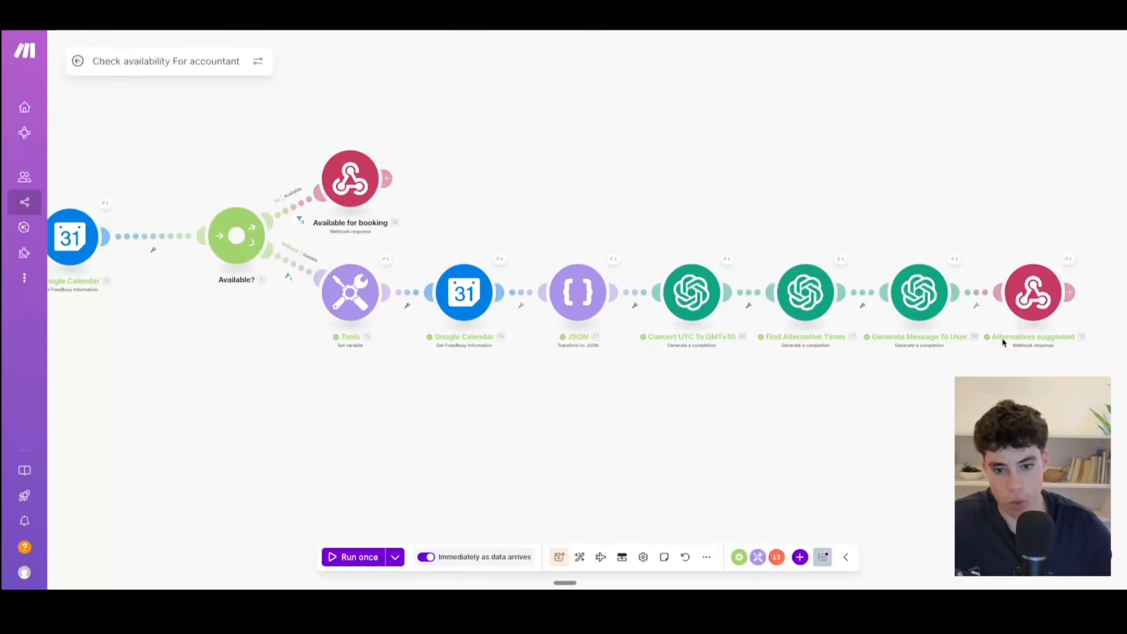
{"action": "scroll", "coordinate": [527, 416], "scroll_direction": "down", "scroll_amount": 2}
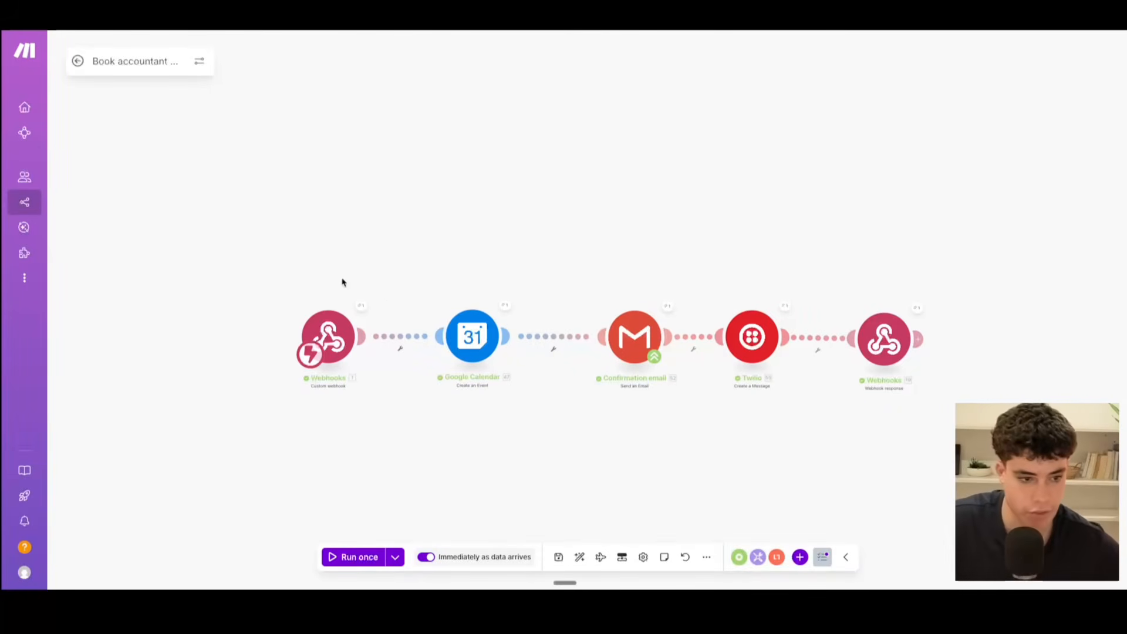
Step: Compare the API endpoint of Retell's book_appointment function with the webhook address in Make's Book accountant scenario, and close the webhook settings unchanged
{"action": "scroll", "coordinate": [402, 431], "scroll_direction": "up", "scroll_amount": 3}
{"action": "scroll", "coordinate": [518, 450], "scroll_direction": "left", "scroll_amount": 5}
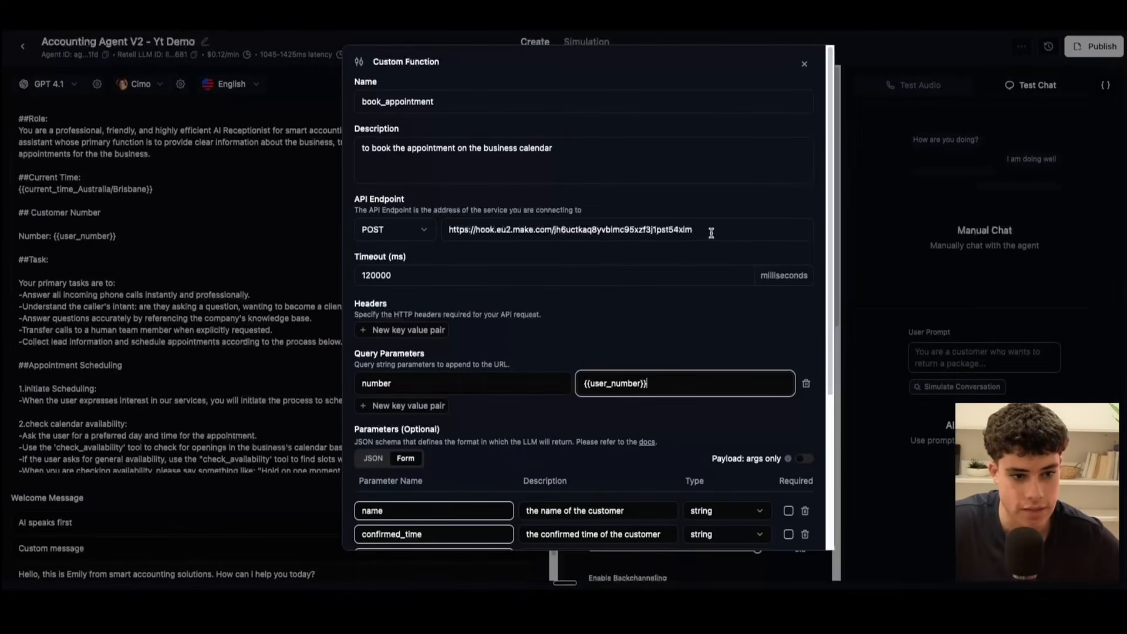
{"action": "left_click_drag", "start_coordinate": [710, 231], "coordinate": [435, 231]}
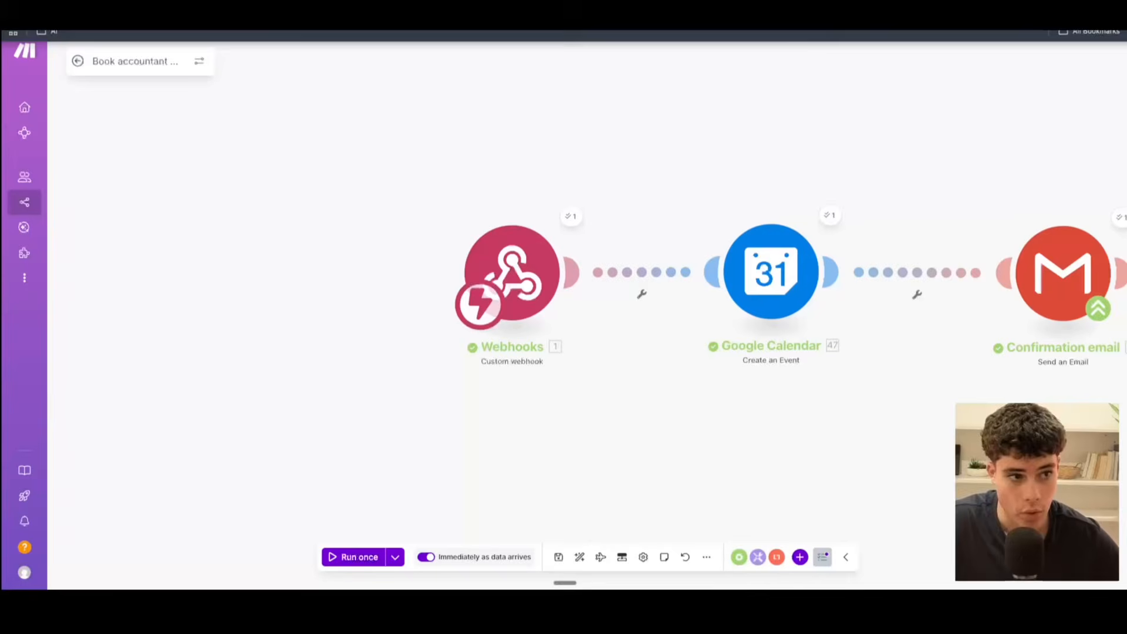
{"action": "left_click", "coordinate": [512, 247]}
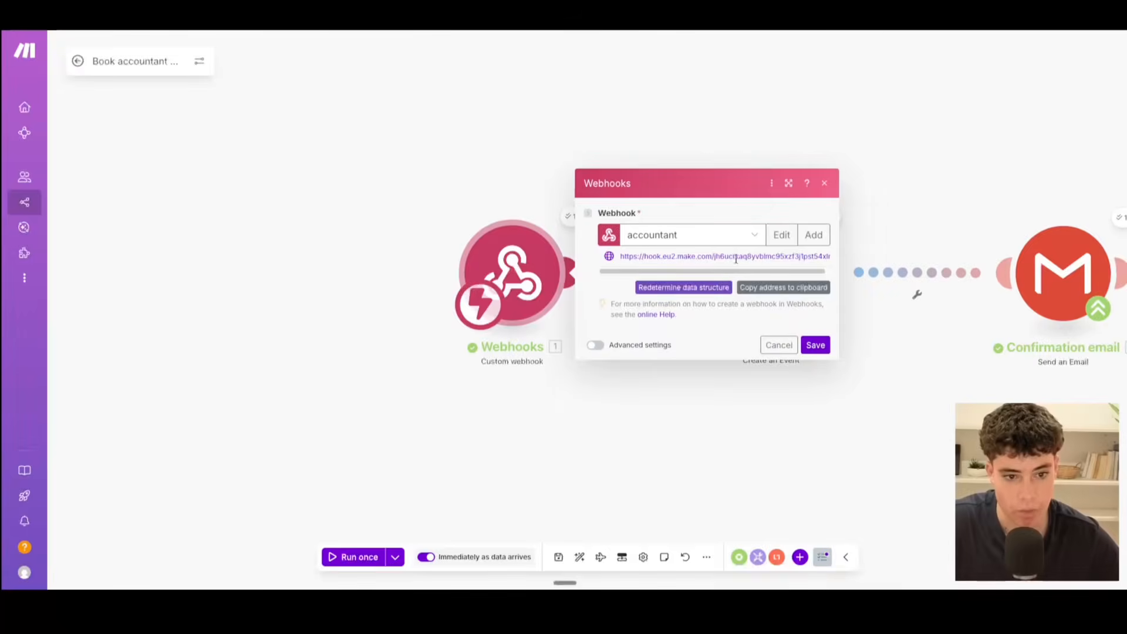
{"action": "left_click", "coordinate": [824, 183]}
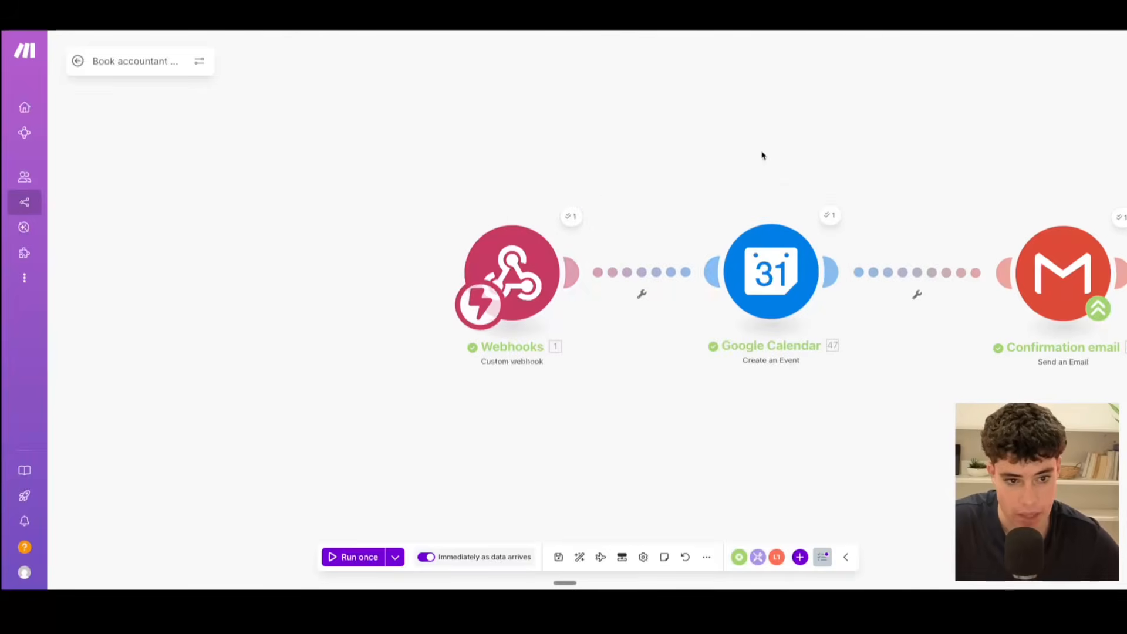
Step: Inspect the args in the Webhooks module's last run output, check them against the book_appointment function's number query parameter, and close the output
{"action": "left_click", "coordinate": [574, 220]}
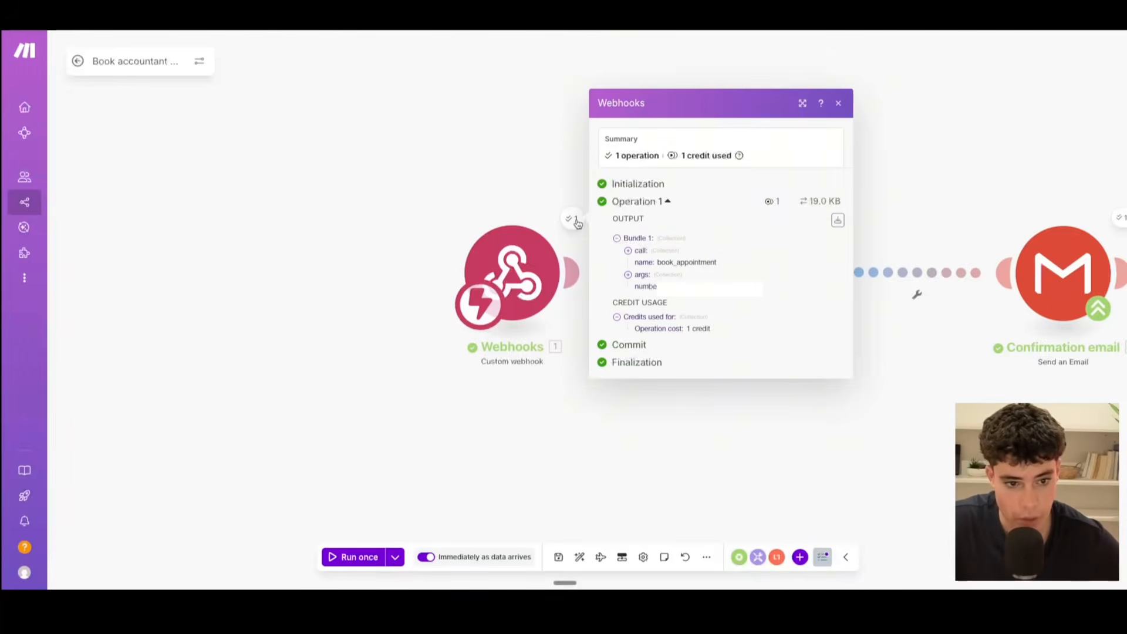
{"action": "left_click", "coordinate": [628, 274]}
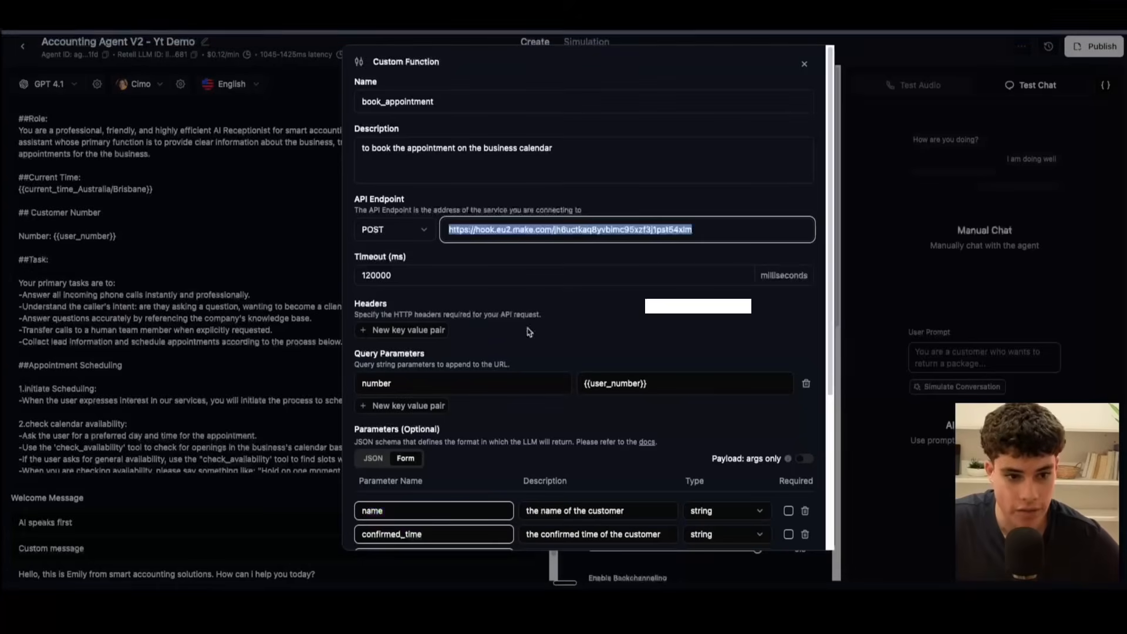
{"action": "left_click_drag", "start_coordinate": [669, 382], "coordinate": [566, 375]}
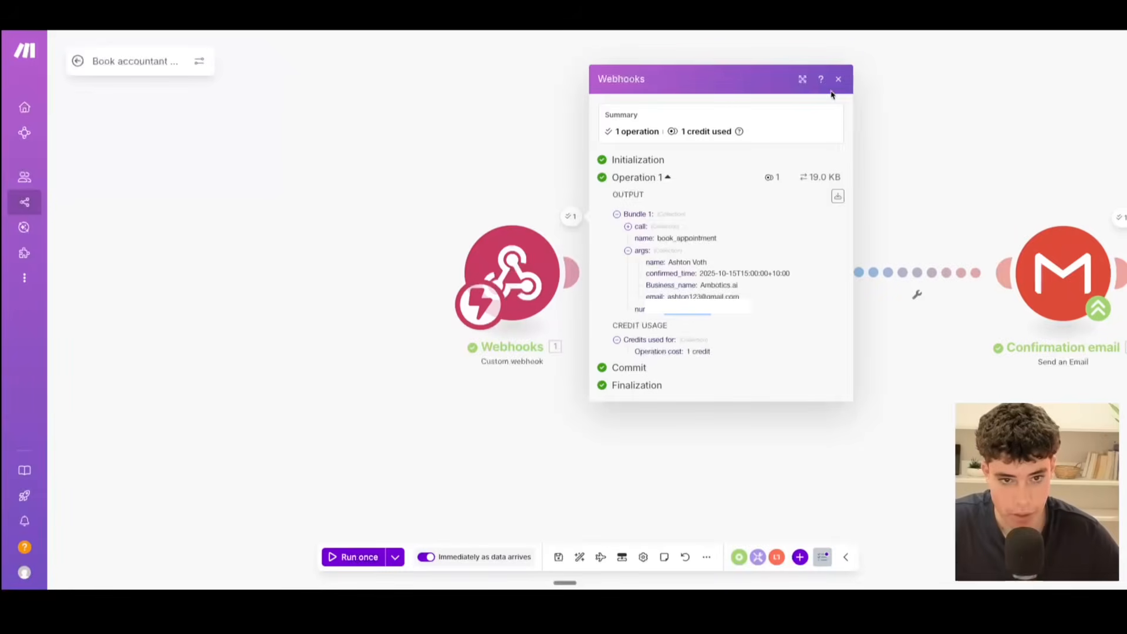
{"action": "left_click", "coordinate": [838, 79]}
{"action": "left_click", "coordinate": [516, 206]}
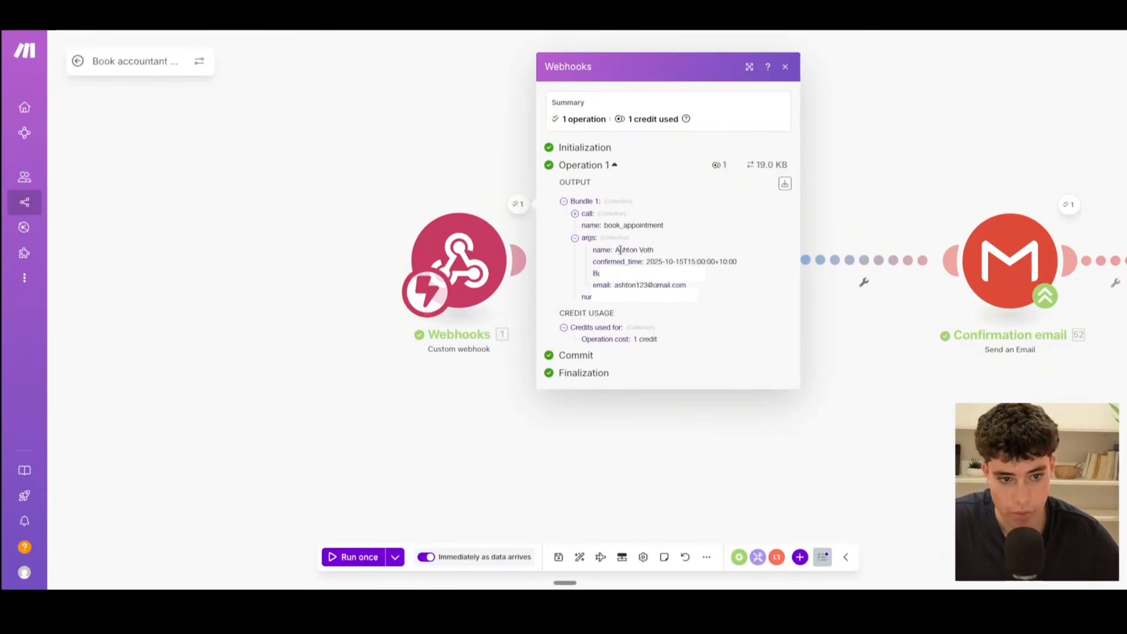
{"action": "left_click", "coordinate": [785, 67]}
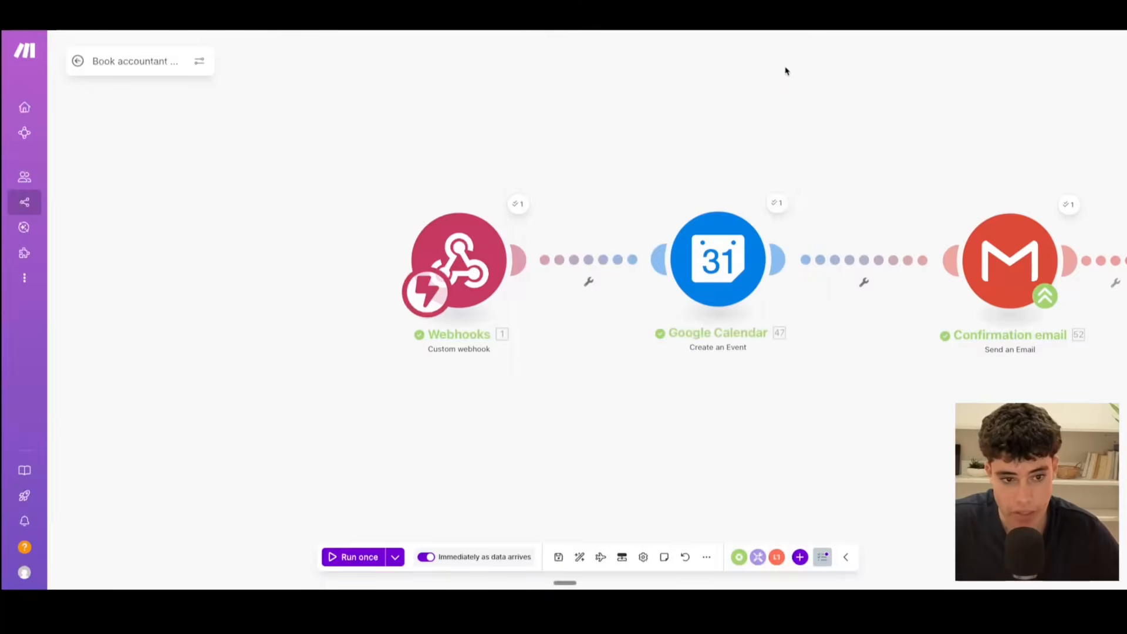
Step: Open the Google Calendar Create an Event module and review its connection choices and the webhook values mapped into Event Name
{"action": "left_click", "coordinate": [744, 258]}
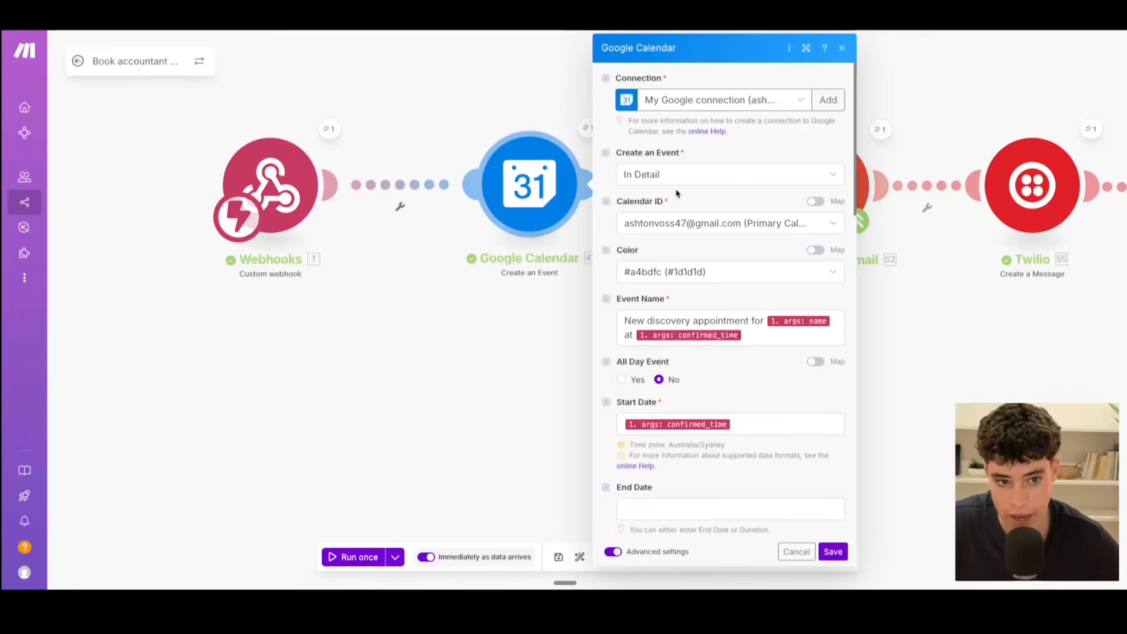
{"action": "left_click", "coordinate": [726, 98]}
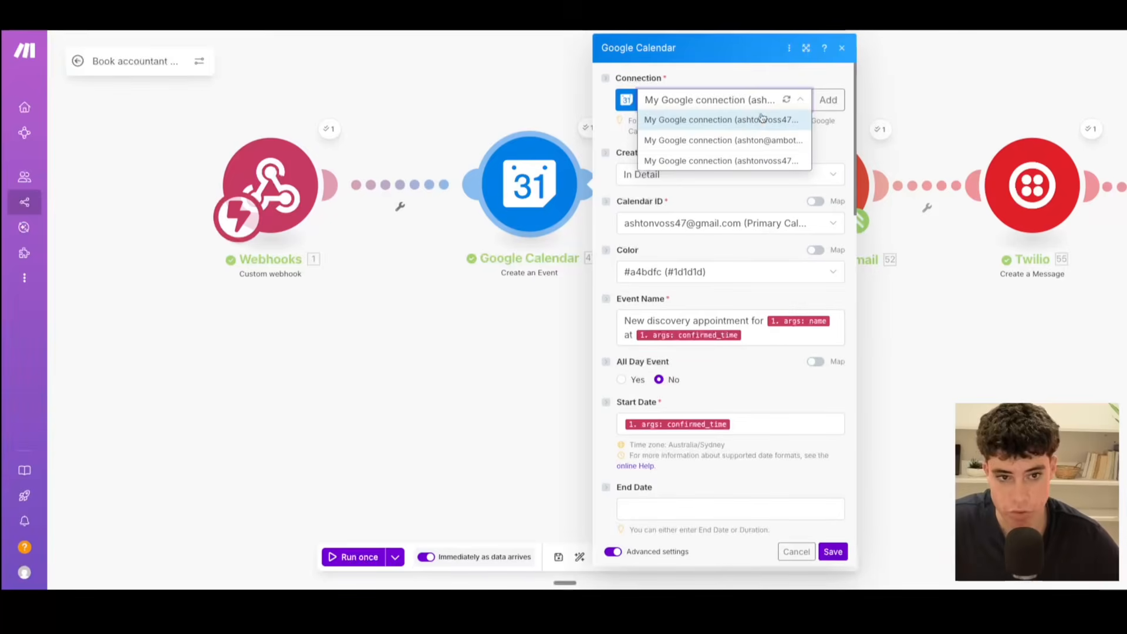
{"action": "left_click", "coordinate": [845, 145]}
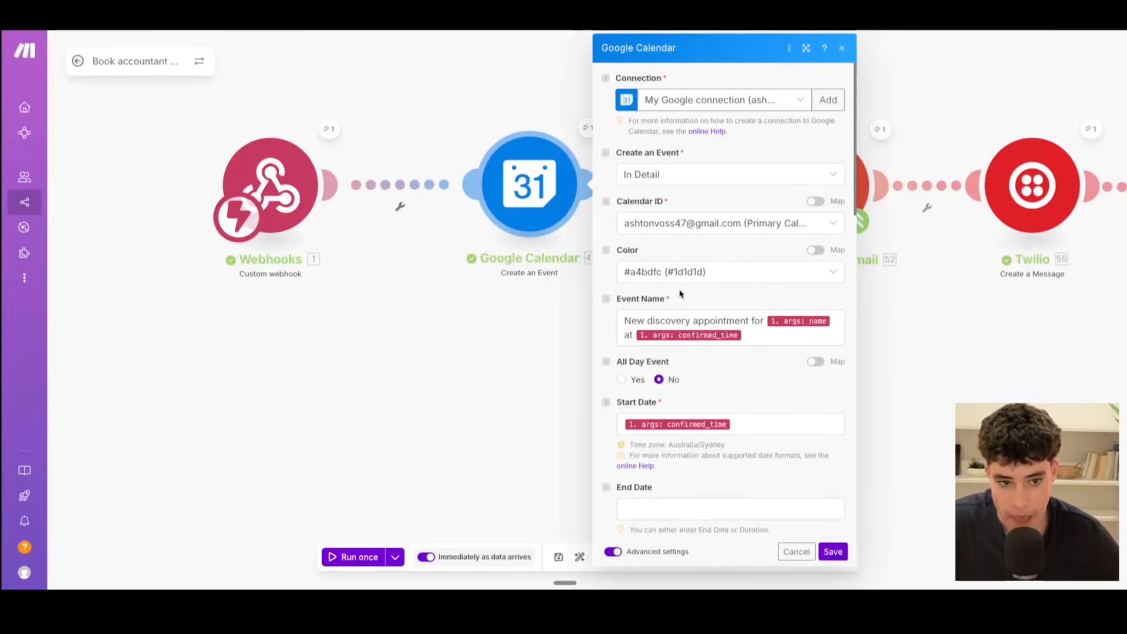
{"action": "scroll", "coordinate": [750, 305], "scroll_direction": "down", "scroll_amount": 1}
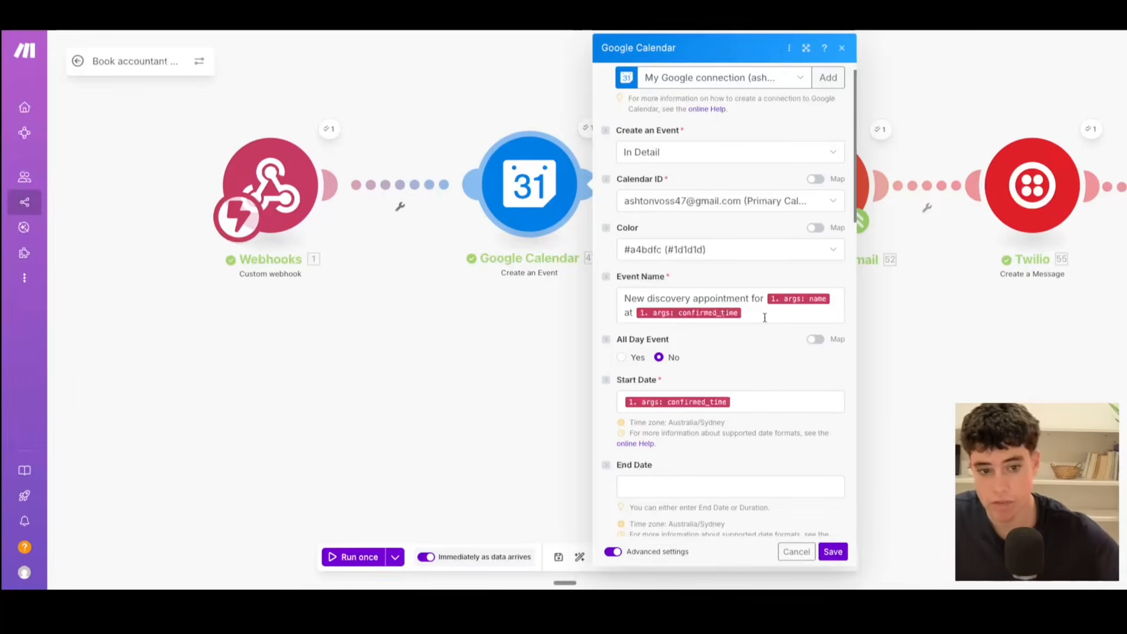
{"action": "scroll", "coordinate": [763, 329], "scroll_direction": "down", "scroll_amount": 3}
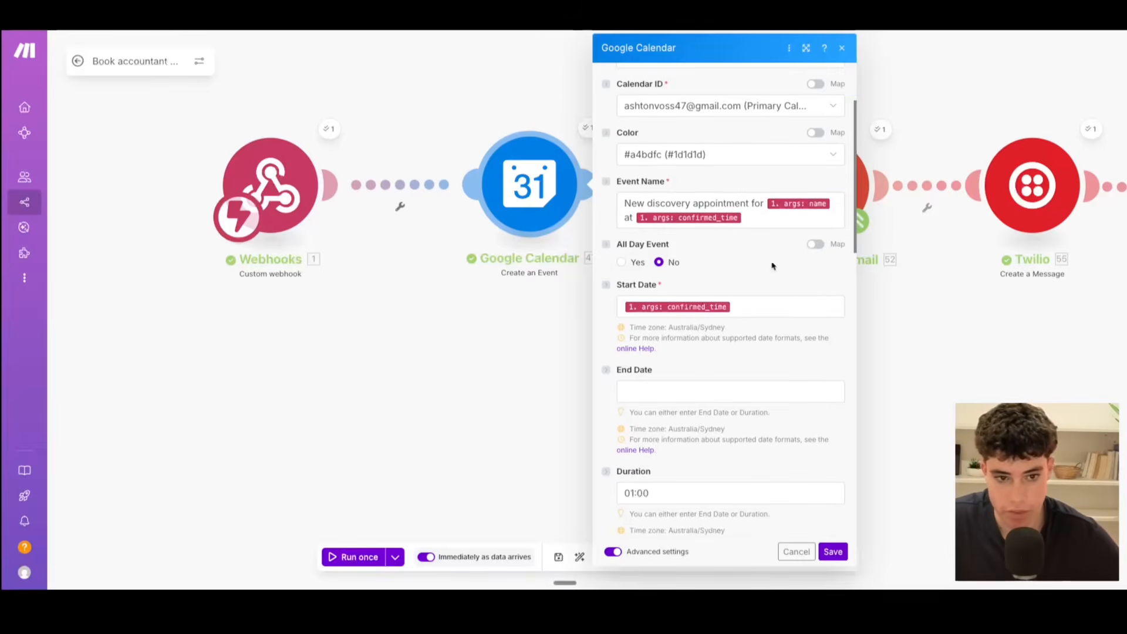
{"action": "left_click", "coordinate": [759, 219]}
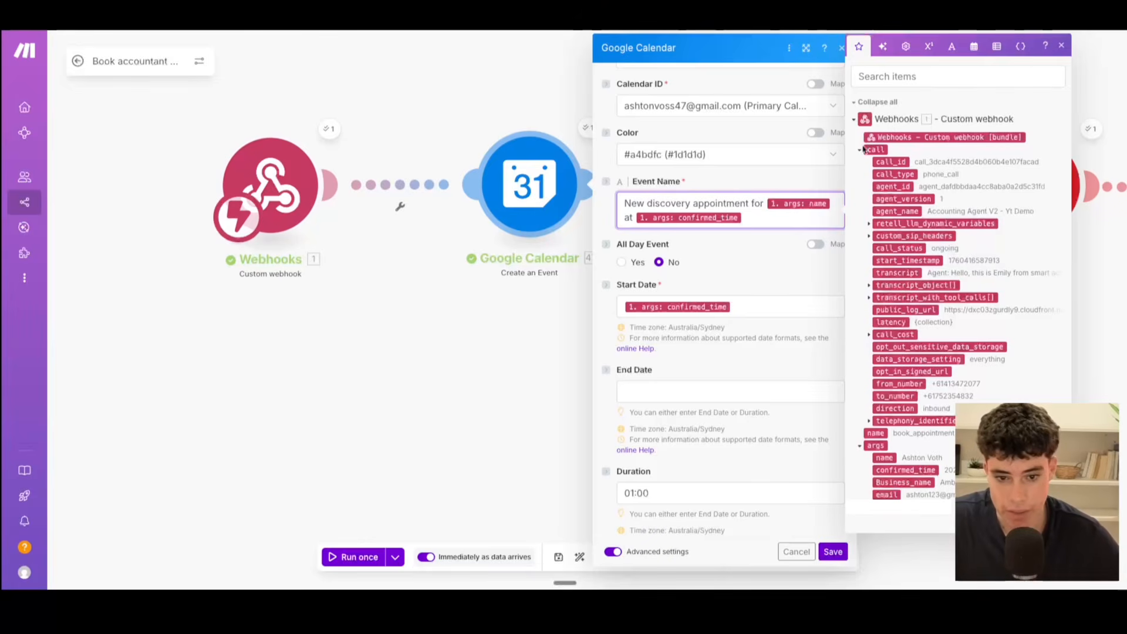
{"action": "left_click", "coordinate": [1062, 47]}
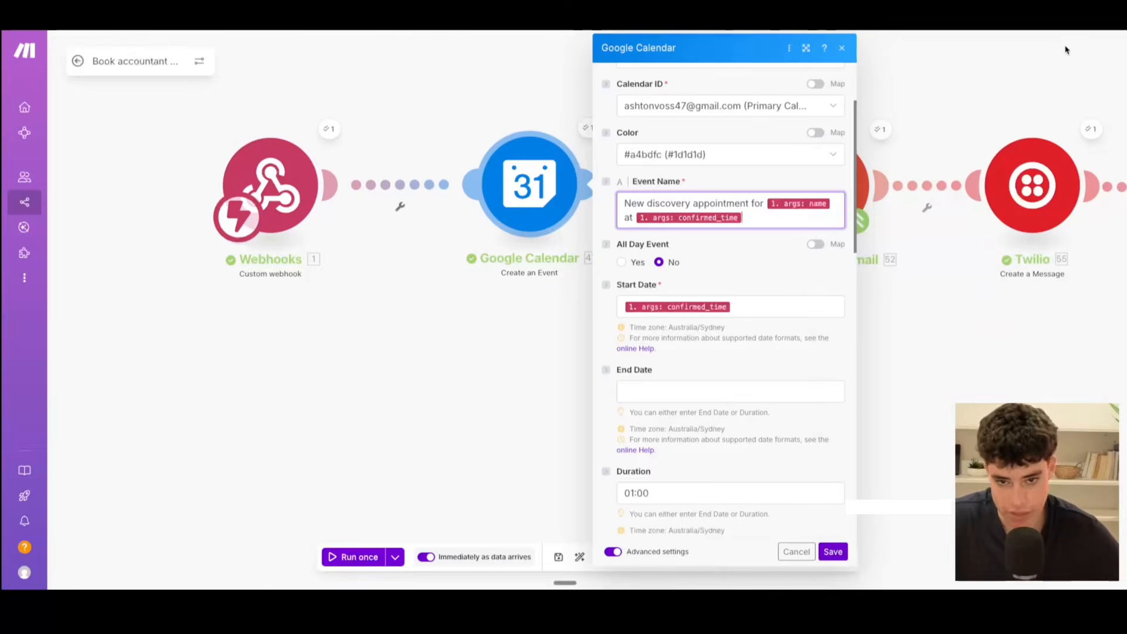
Step: Review the Start Date, End Date, Duration and Description settings of the Google Calendar event
{"action": "scroll", "coordinate": [757, 329], "scroll_direction": "down", "scroll_amount": 3}
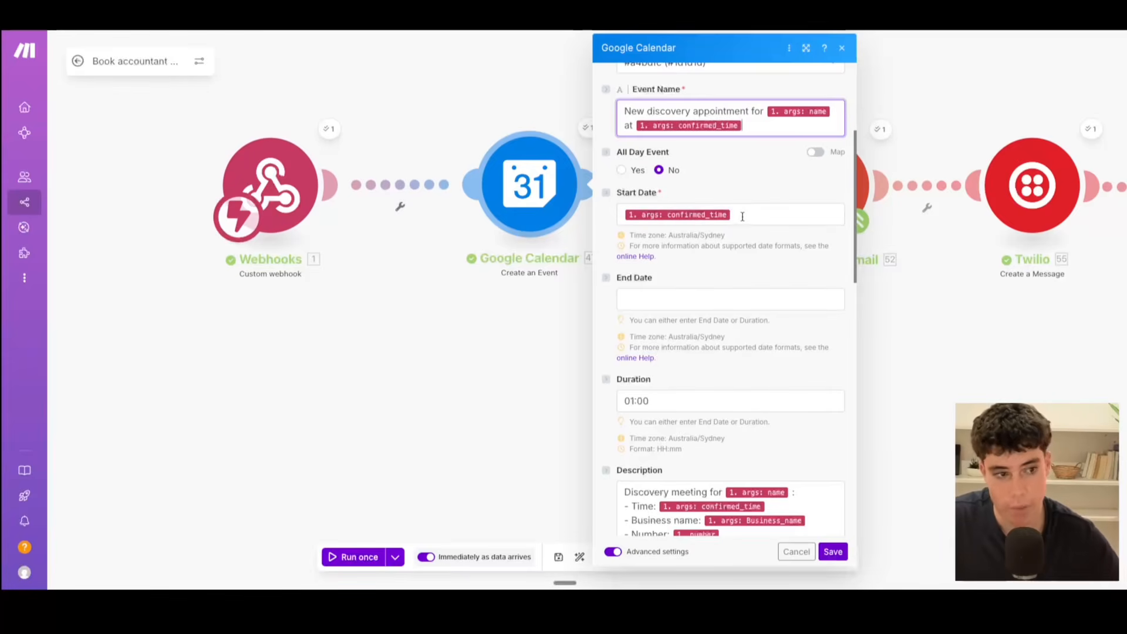
{"action": "scroll", "coordinate": [722, 218], "scroll_direction": "down", "scroll_amount": 3}
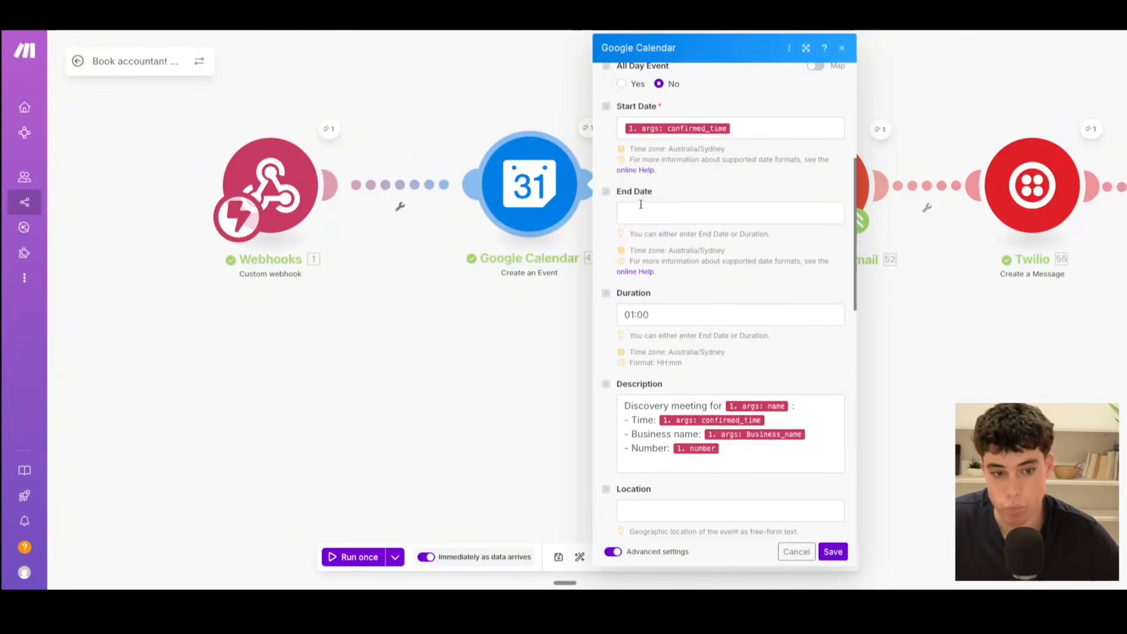
{"action": "scroll", "coordinate": [642, 205], "scroll_direction": "down", "scroll_amount": 1}
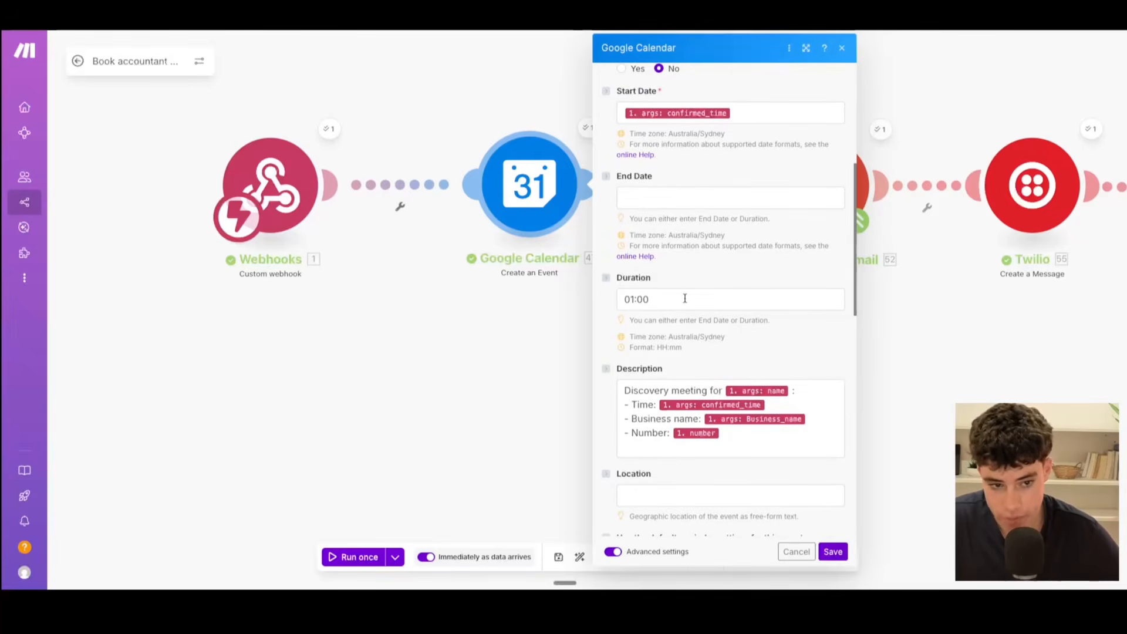
{"action": "scroll", "coordinate": [684, 298], "scroll_direction": "up", "scroll_amount": 7}
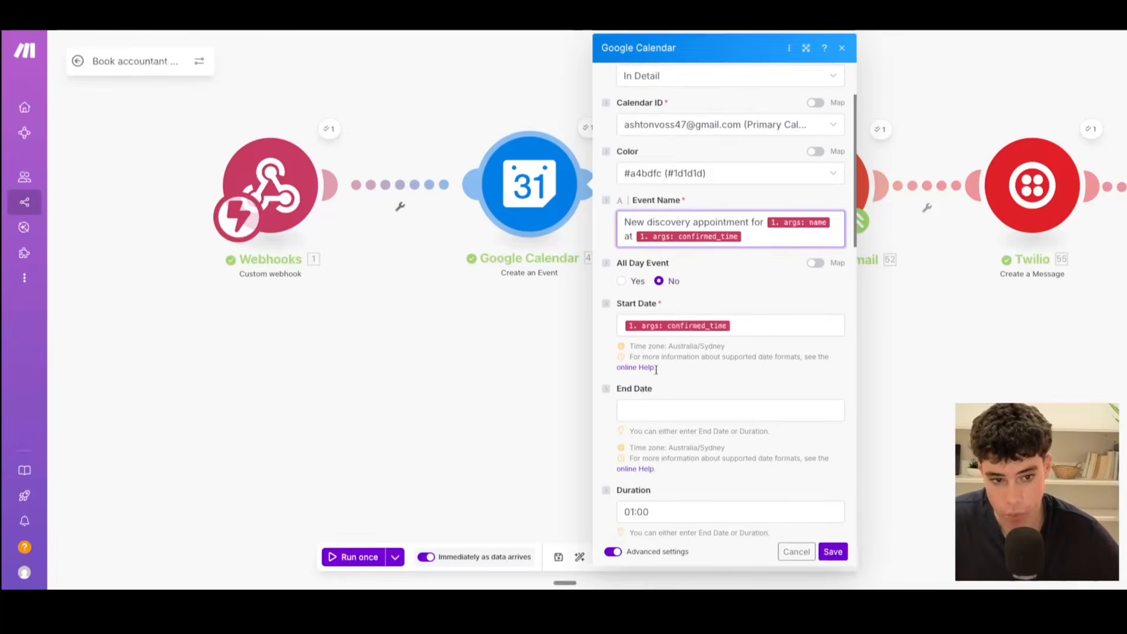
{"action": "scroll", "coordinate": [680, 317], "scroll_direction": "down", "scroll_amount": 3}
{"action": "scroll", "coordinate": [646, 340], "scroll_direction": "down", "scroll_amount": 1}
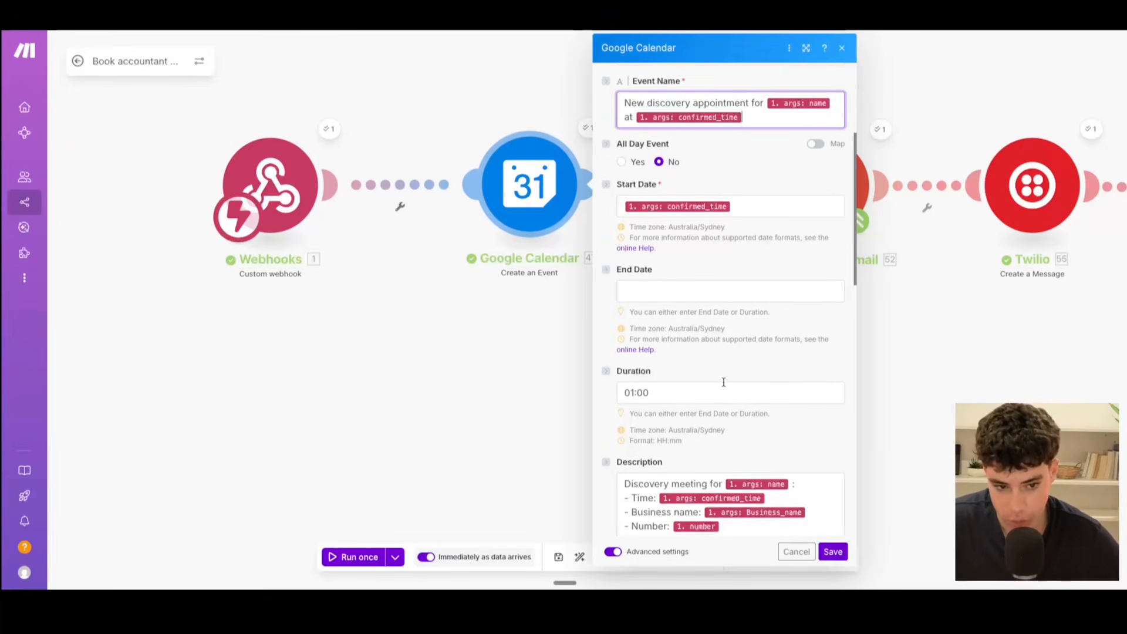
{"action": "scroll", "coordinate": [724, 383], "scroll_direction": "down", "scroll_amount": 5}
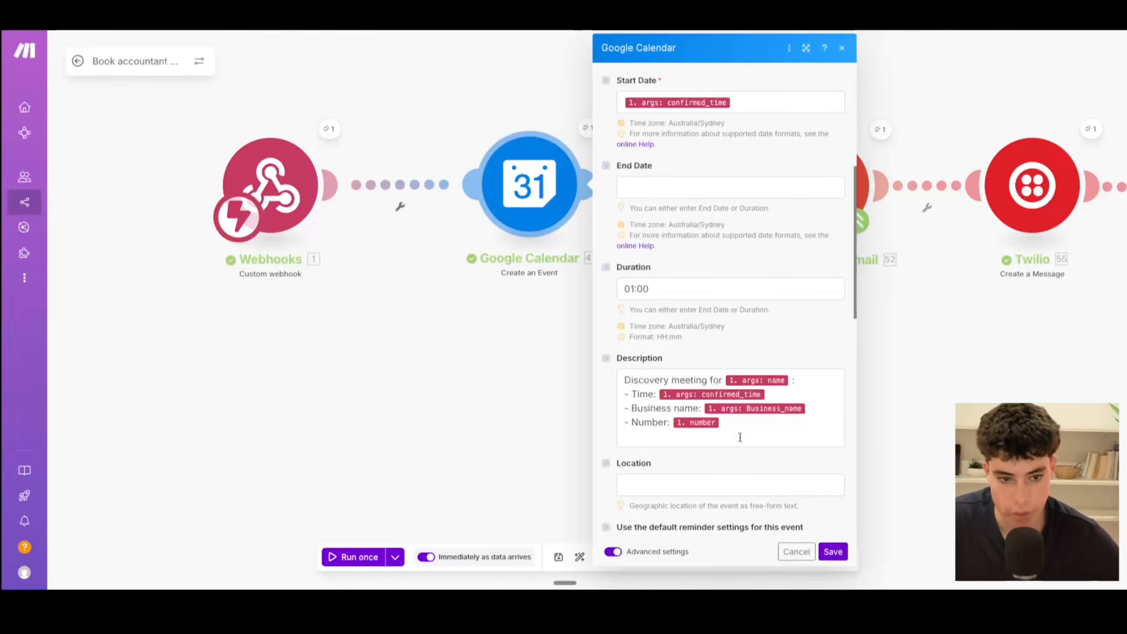
{"action": "scroll", "coordinate": [798, 404], "scroll_direction": "down", "scroll_amount": 1}
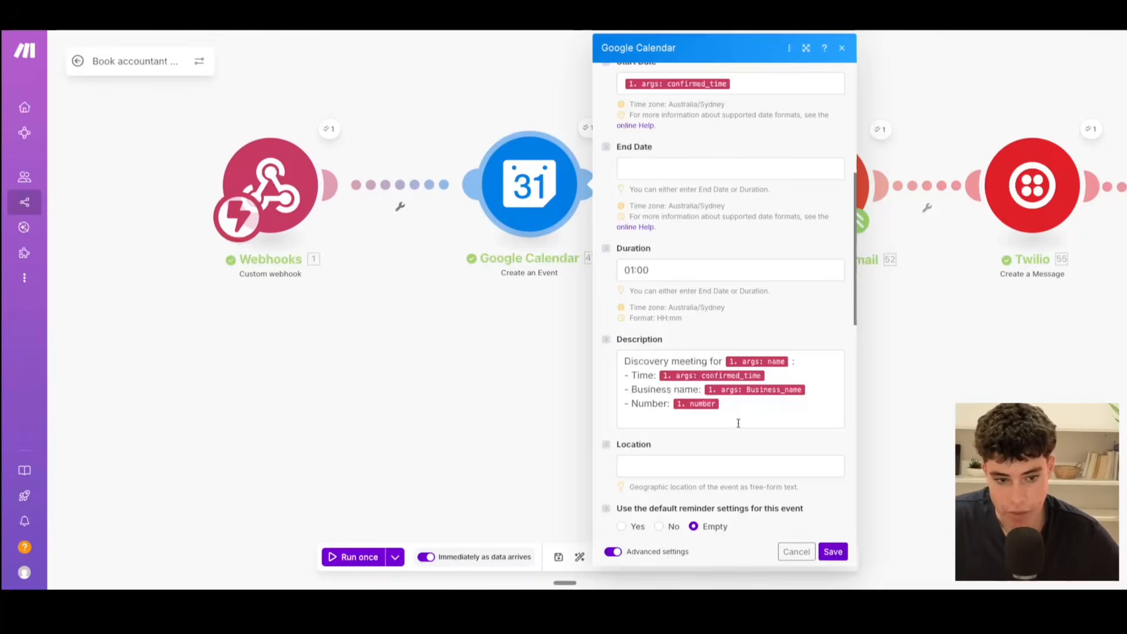
Step: Review the calendar event's attendees, notifications, guest permissions and Google Meet settings, and save the module
{"action": "scroll", "coordinate": [738, 423], "scroll_direction": "down", "scroll_amount": 5}
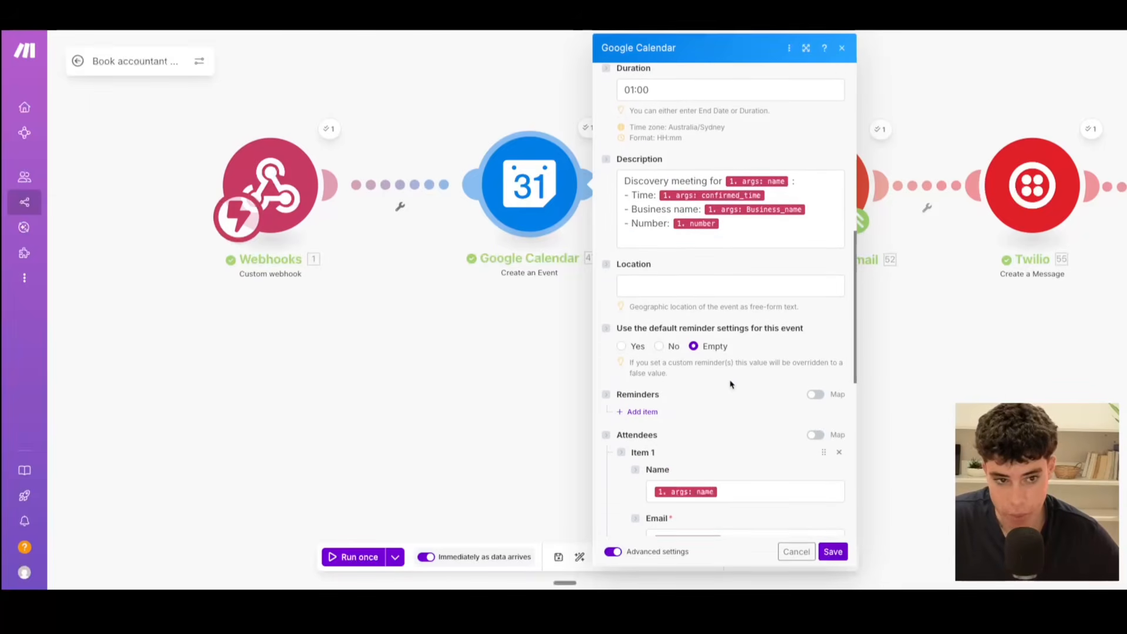
{"action": "scroll", "coordinate": [729, 384], "scroll_direction": "down", "scroll_amount": 3}
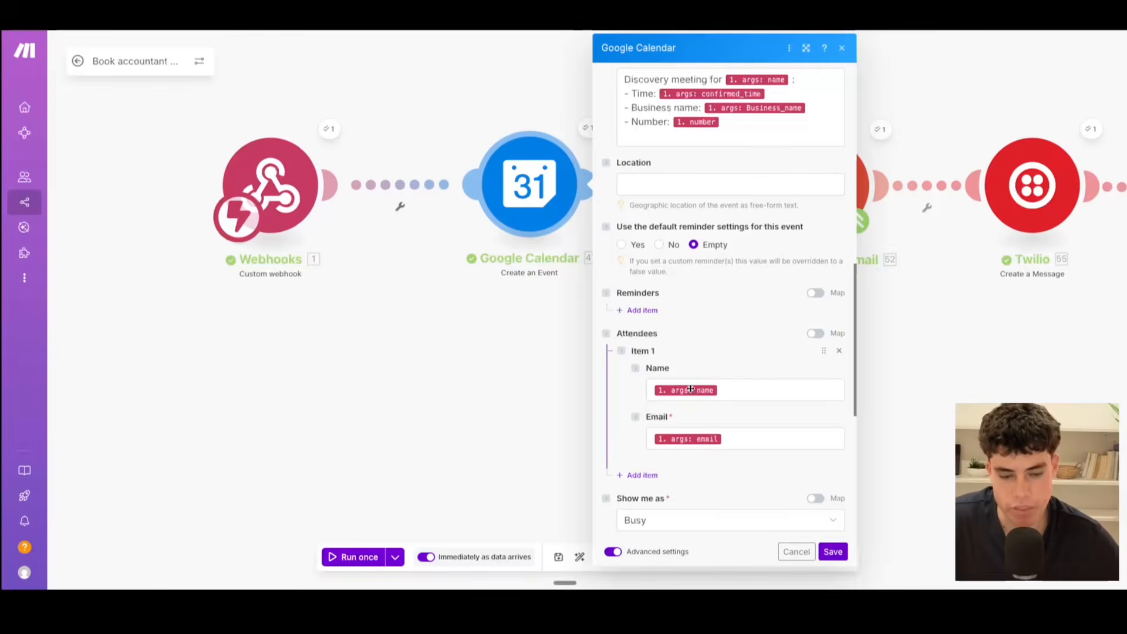
{"action": "scroll", "coordinate": [737, 404], "scroll_direction": "down", "scroll_amount": 3}
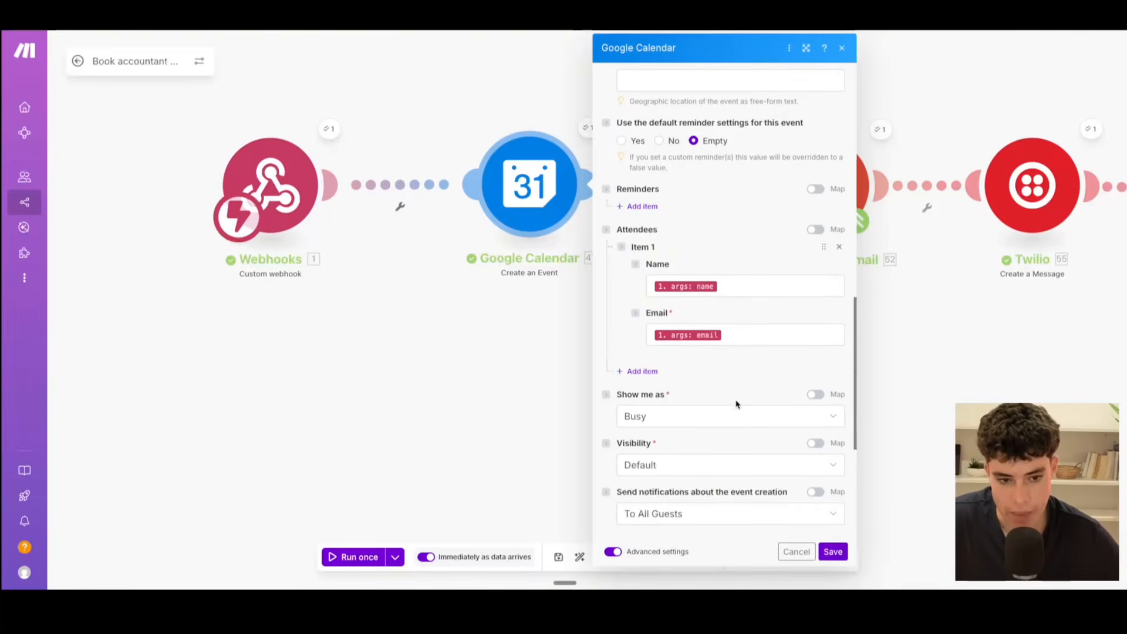
{"action": "scroll", "coordinate": [709, 442], "scroll_direction": "down", "scroll_amount": 8}
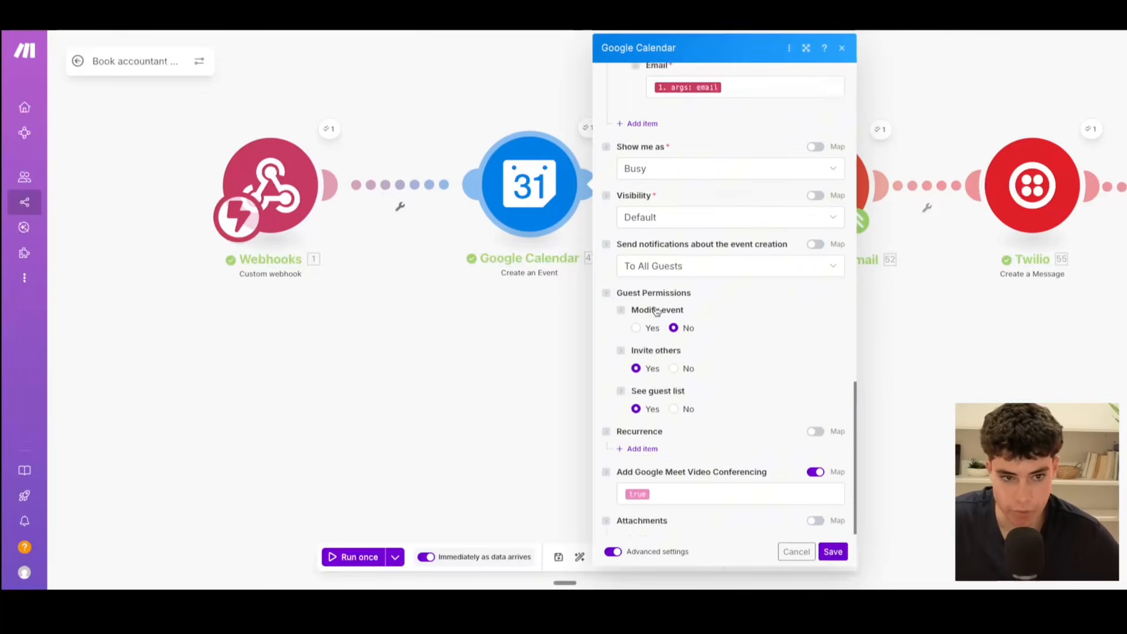
{"action": "scroll", "coordinate": [838, 499], "scroll_direction": "up", "scroll_amount": 15}
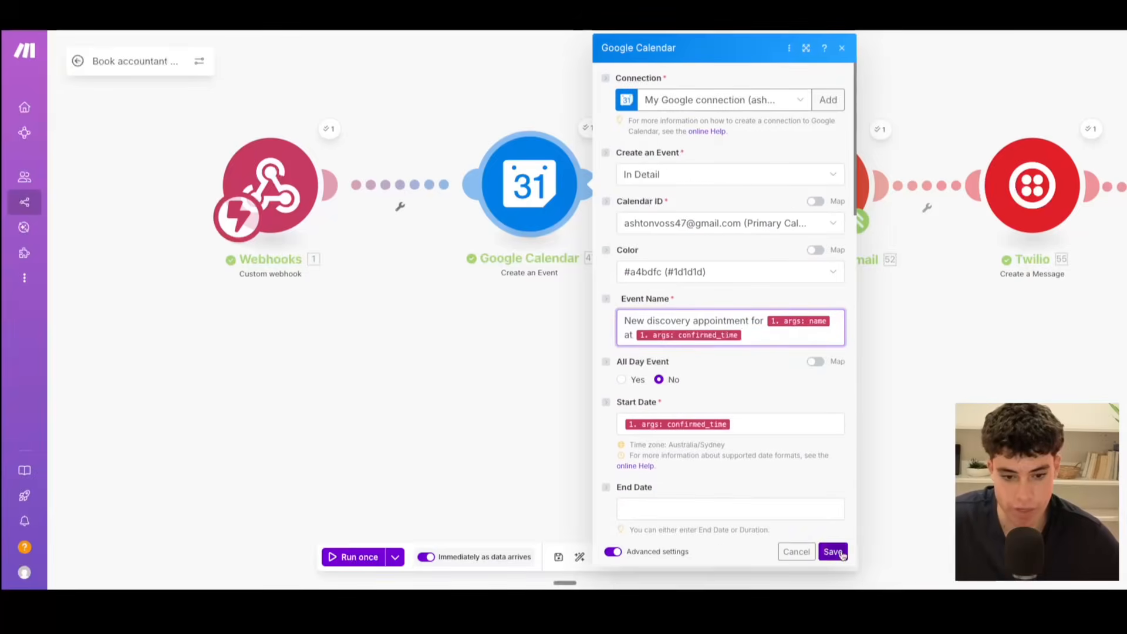
{"action": "left_click", "coordinate": [833, 551]}
Step: Review the recipient, subject and content of the Confirmation email Gmail module, and save it
{"action": "left_click", "coordinate": [793, 238]}
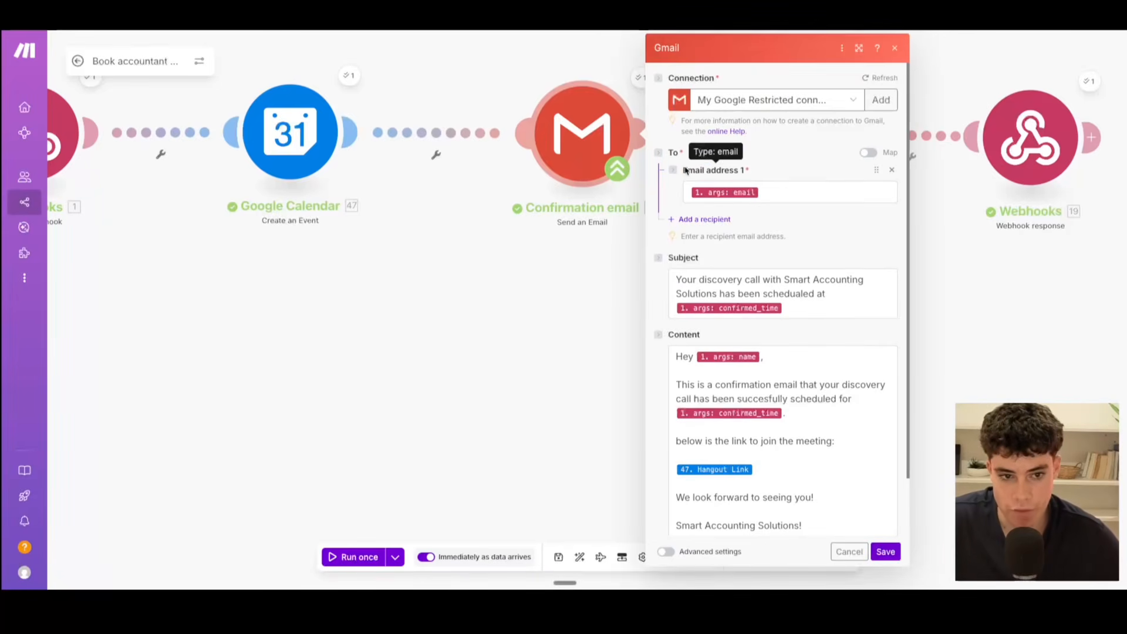
{"action": "left_click_drag", "start_coordinate": [683, 170], "coordinate": [727, 170]}
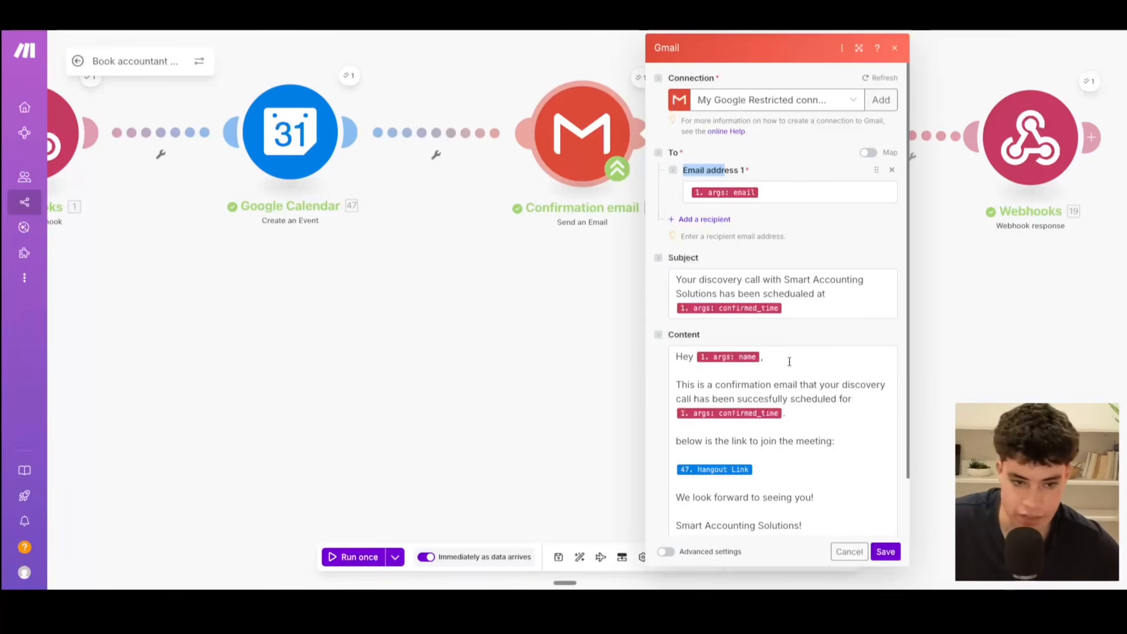
{"action": "scroll", "coordinate": [789, 361], "scroll_direction": "down", "scroll_amount": 1}
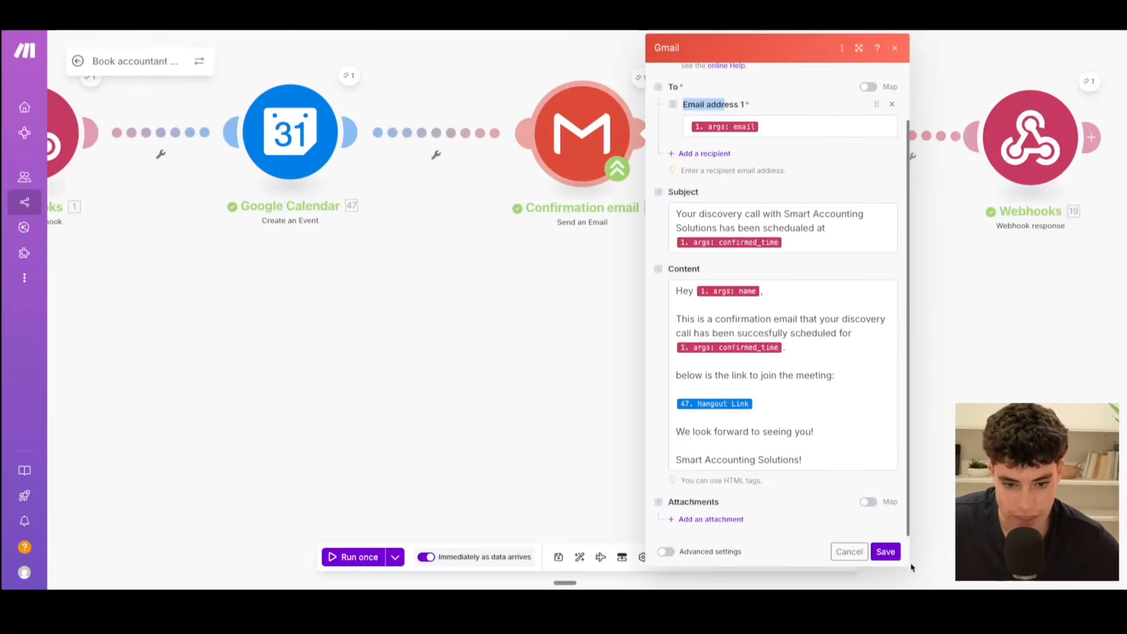
{"action": "left_click", "coordinate": [885, 550]}
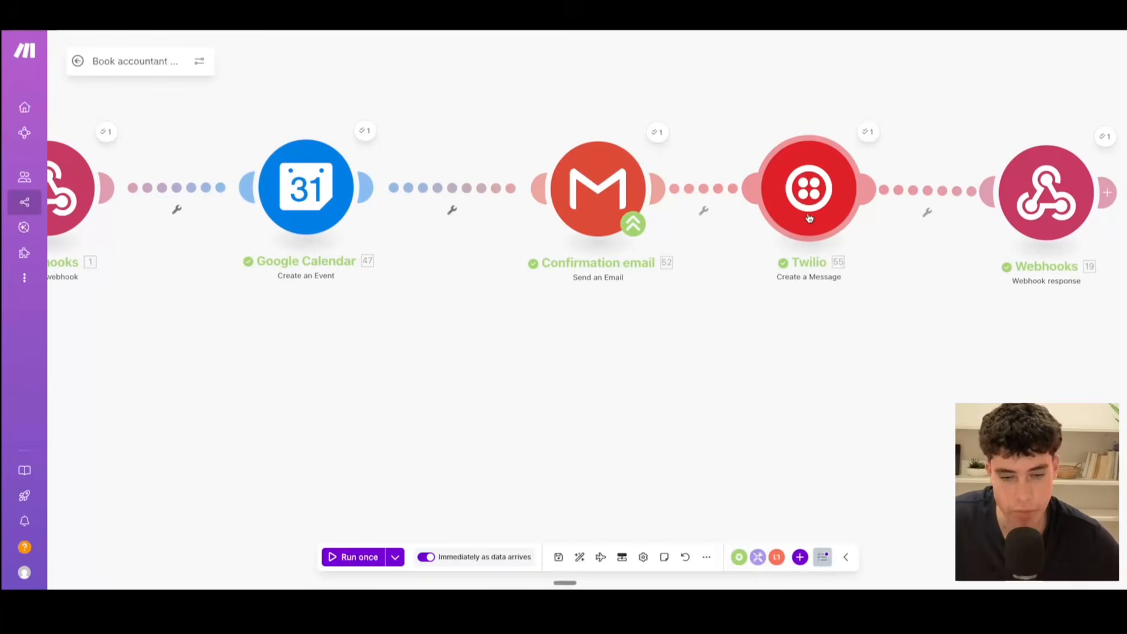
Step: Review the Twilio Create a Message module's sender, recipient and confirmation SMS body with its mapped webhook and meeting link values, and save it
{"action": "left_click", "coordinate": [808, 218]}
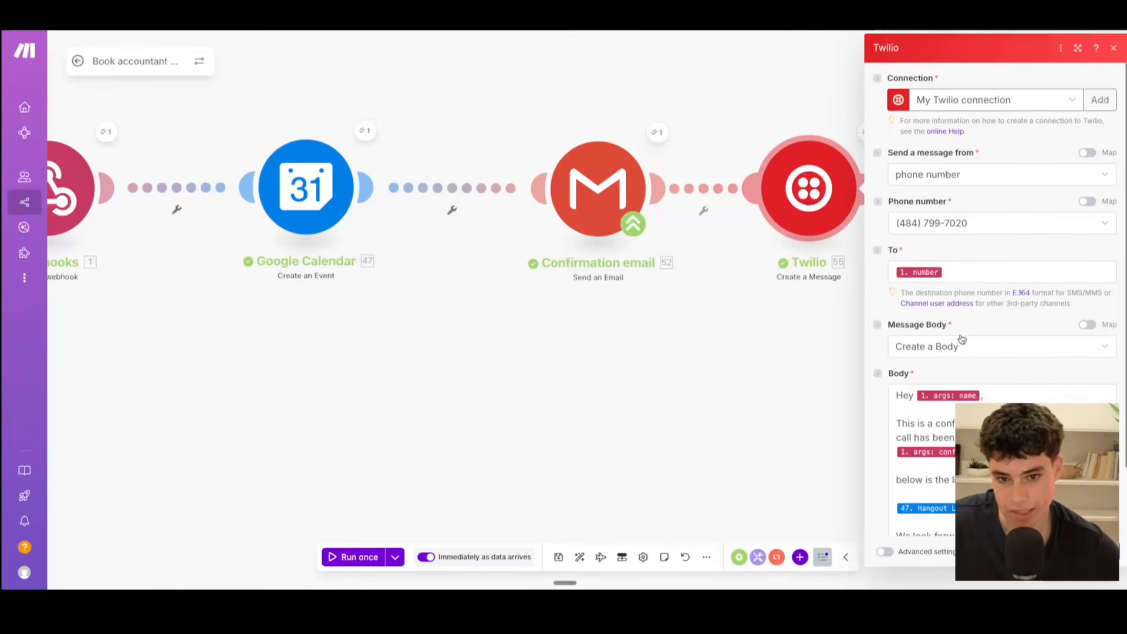
{"action": "scroll", "coordinate": [983, 329], "scroll_direction": "down", "scroll_amount": 2}
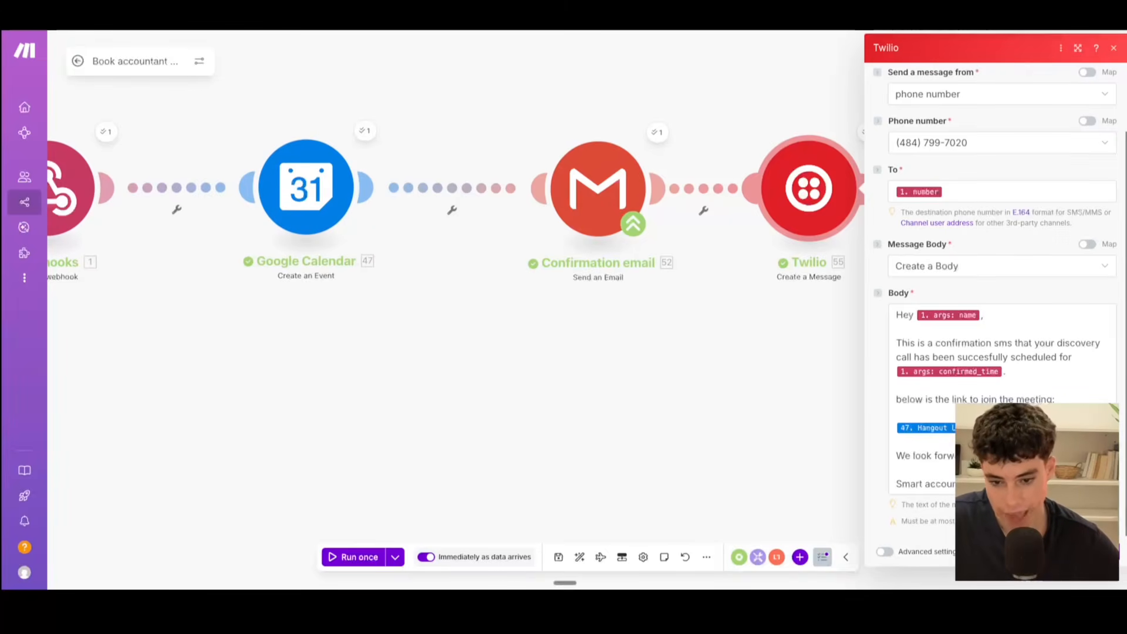
{"action": "left_click", "coordinate": [1104, 552]}
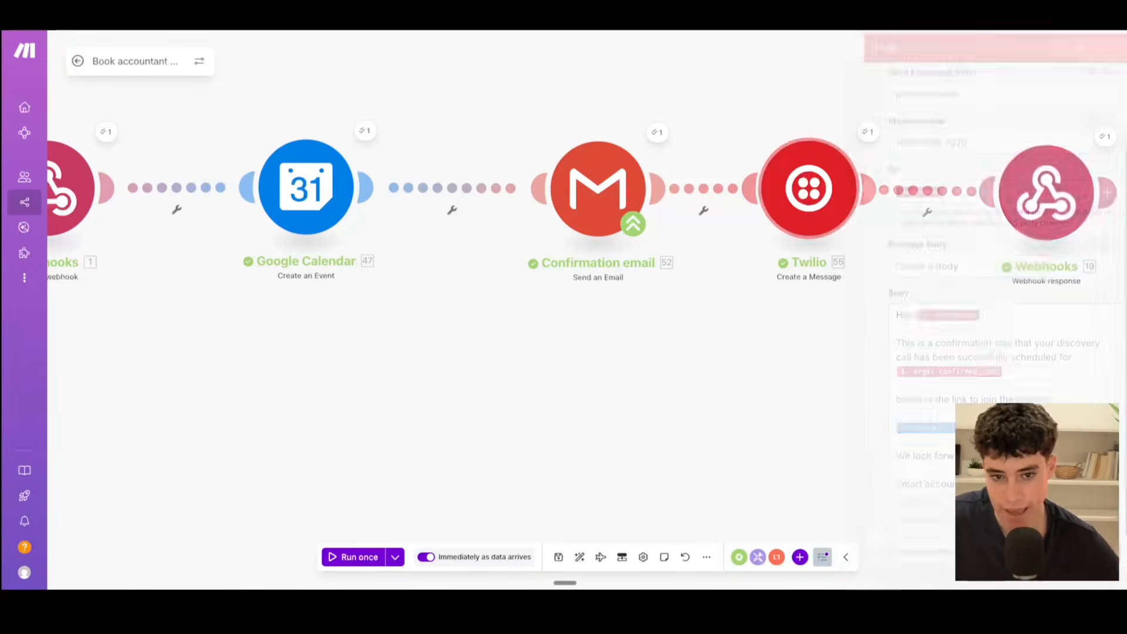
Step: Review the final Webhook response module's status and JSON body, focusing on the result text, and close it without saving
{"action": "left_click_drag", "start_coordinate": [947, 426], "coordinate": [605, 437]}
{"action": "left_click", "coordinate": [671, 212]}
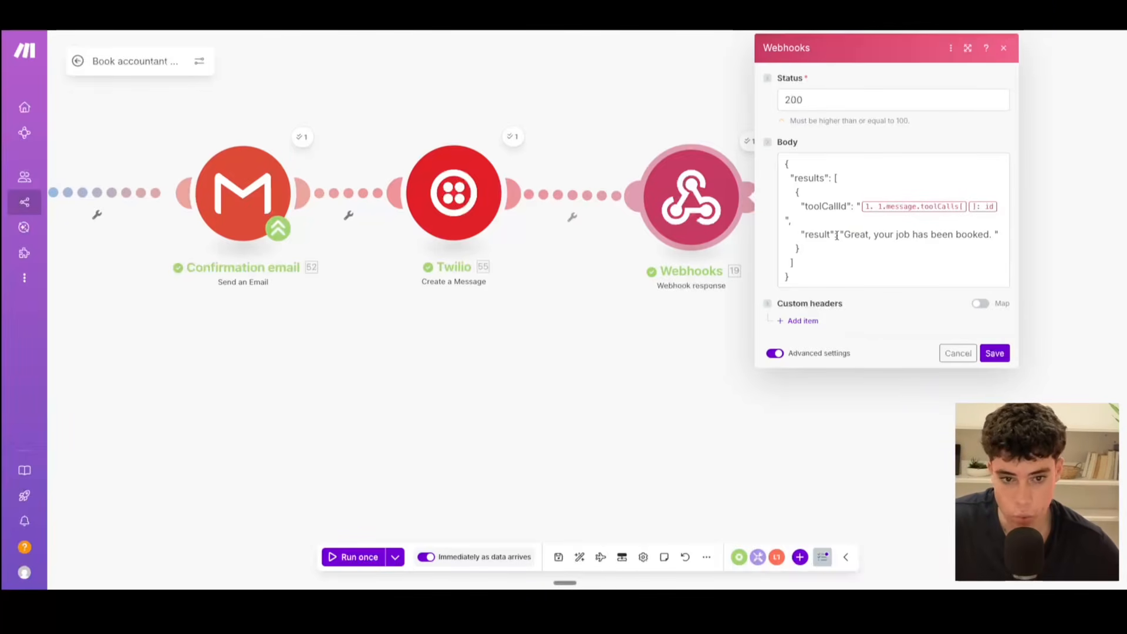
{"action": "left_click_drag", "start_coordinate": [843, 235], "coordinate": [978, 237]}
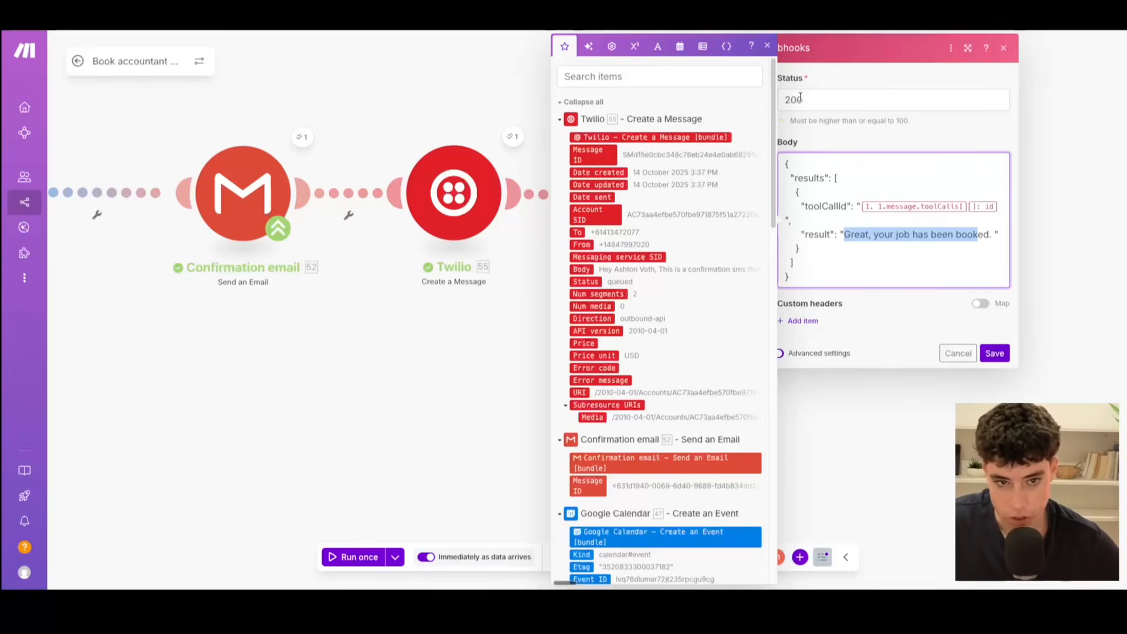
{"action": "left_click", "coordinate": [767, 45]}
{"action": "left_click", "coordinate": [1003, 47]}
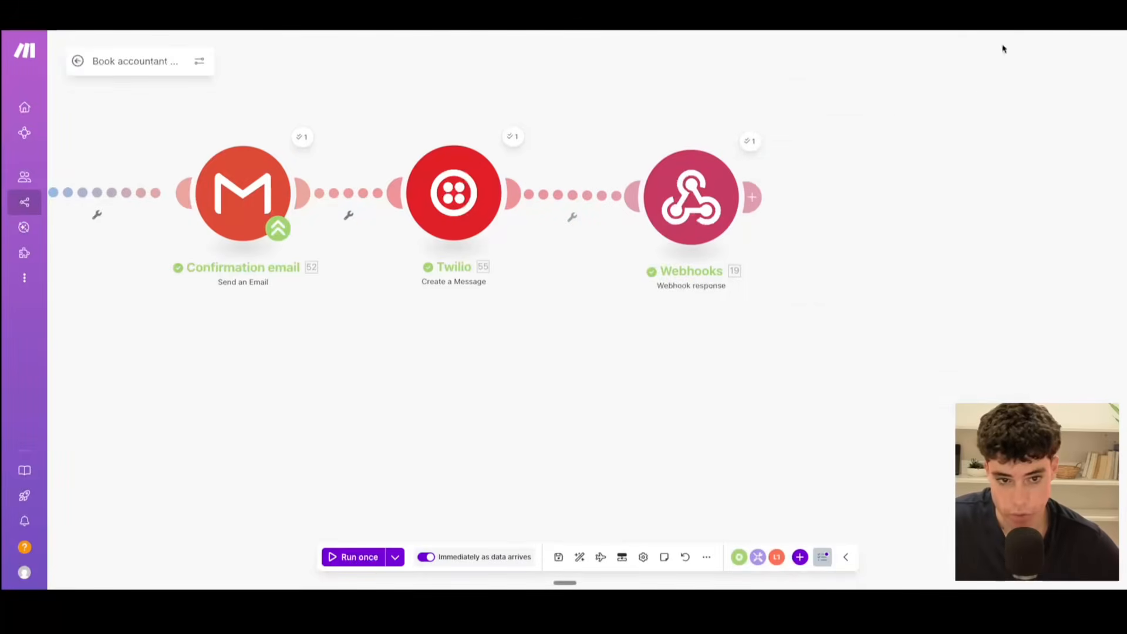
{"action": "left_click_drag", "start_coordinate": [515, 427], "coordinate": [778, 419]}
{"action": "scroll", "coordinate": [607, 414], "scroll_direction": "down", "scroll_amount": 5}
{"action": "left_click_drag", "start_coordinate": [576, 412], "coordinate": [676, 405]}
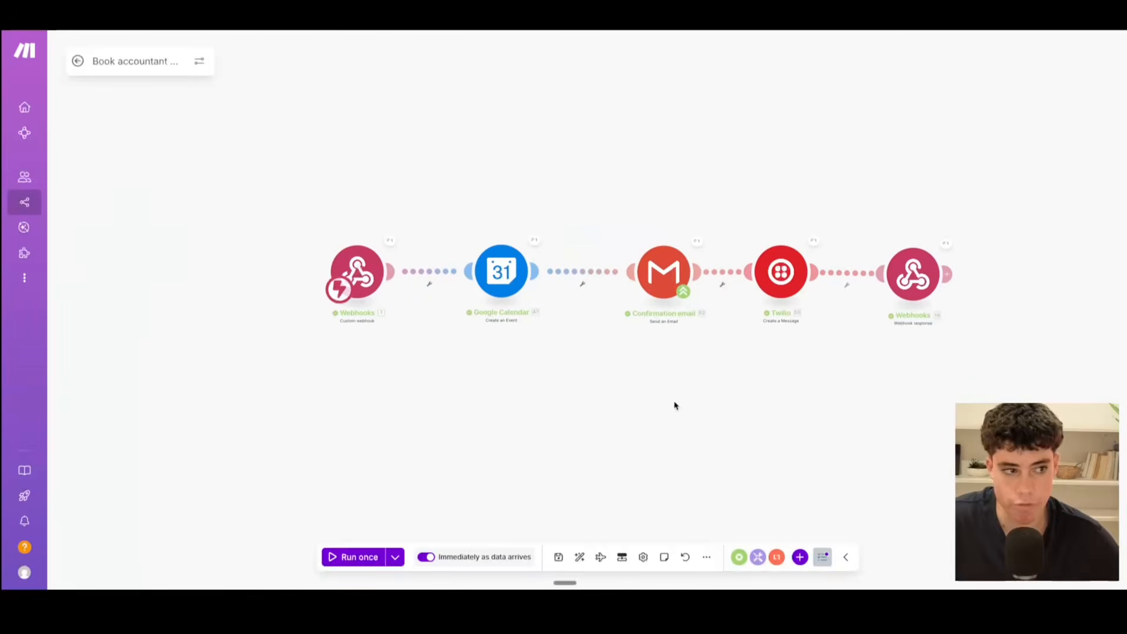